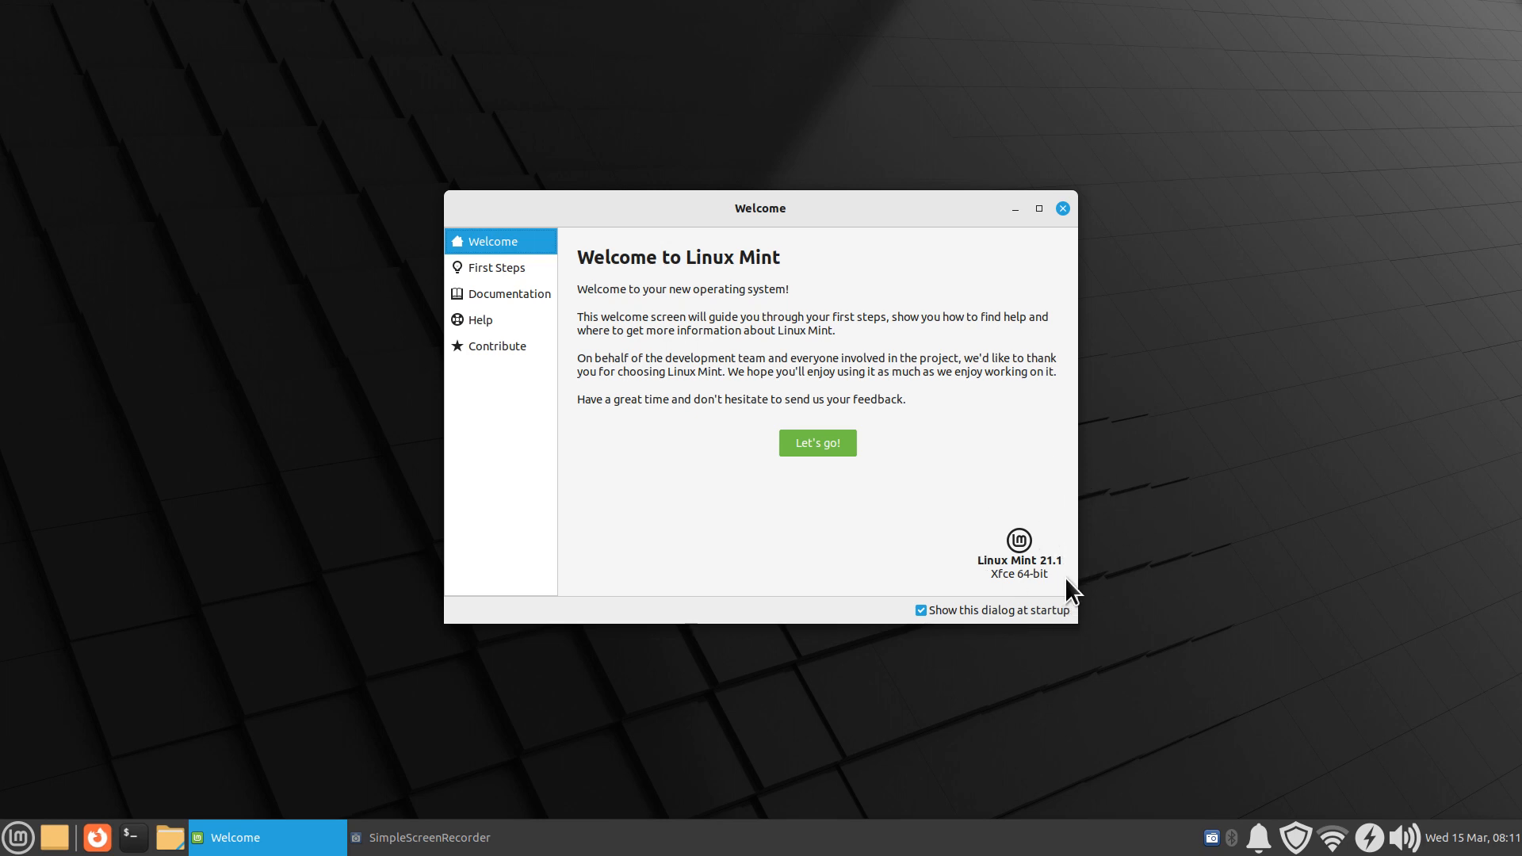
- Close the Welcome window, open the preferences of the bottom panel and move that window slightly right on the desktop
left_click(1062, 209)
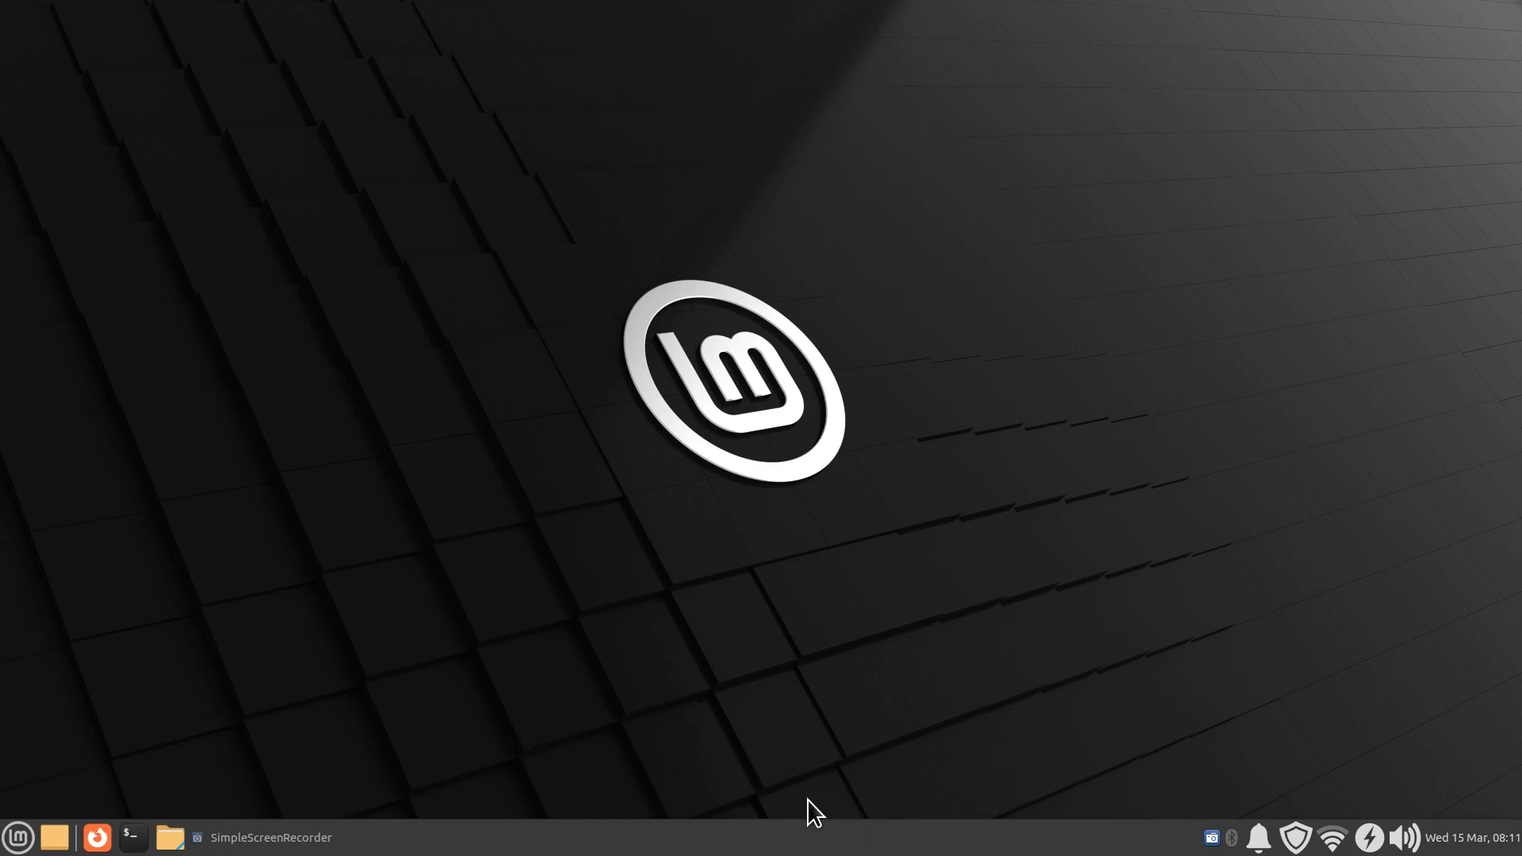
right_click(812, 842)
mouse_move(858, 805)
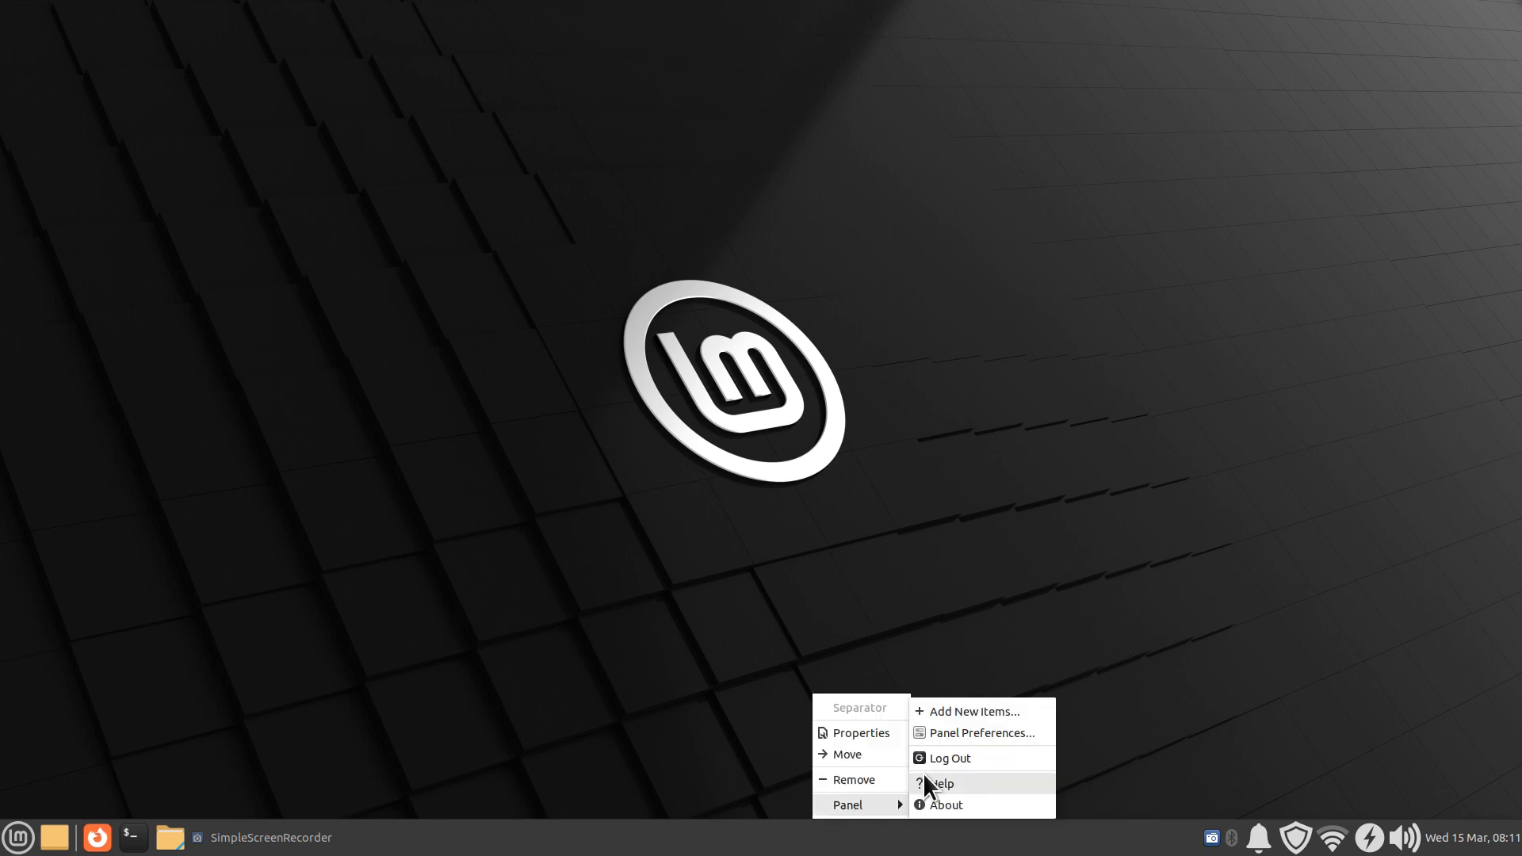
left_click(980, 729)
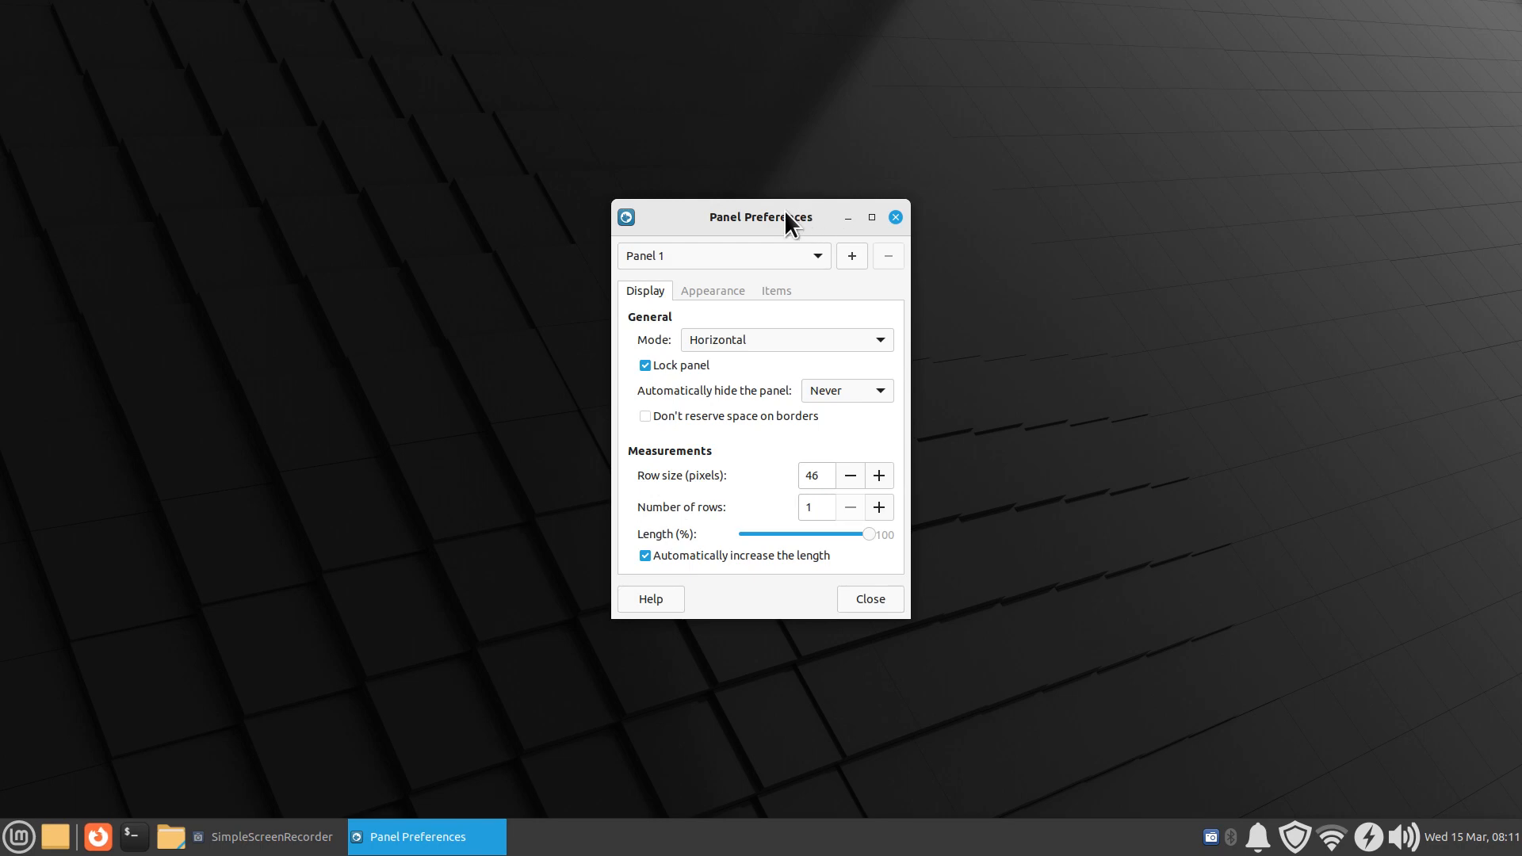
left_click_drag(784, 211, 953, 215)
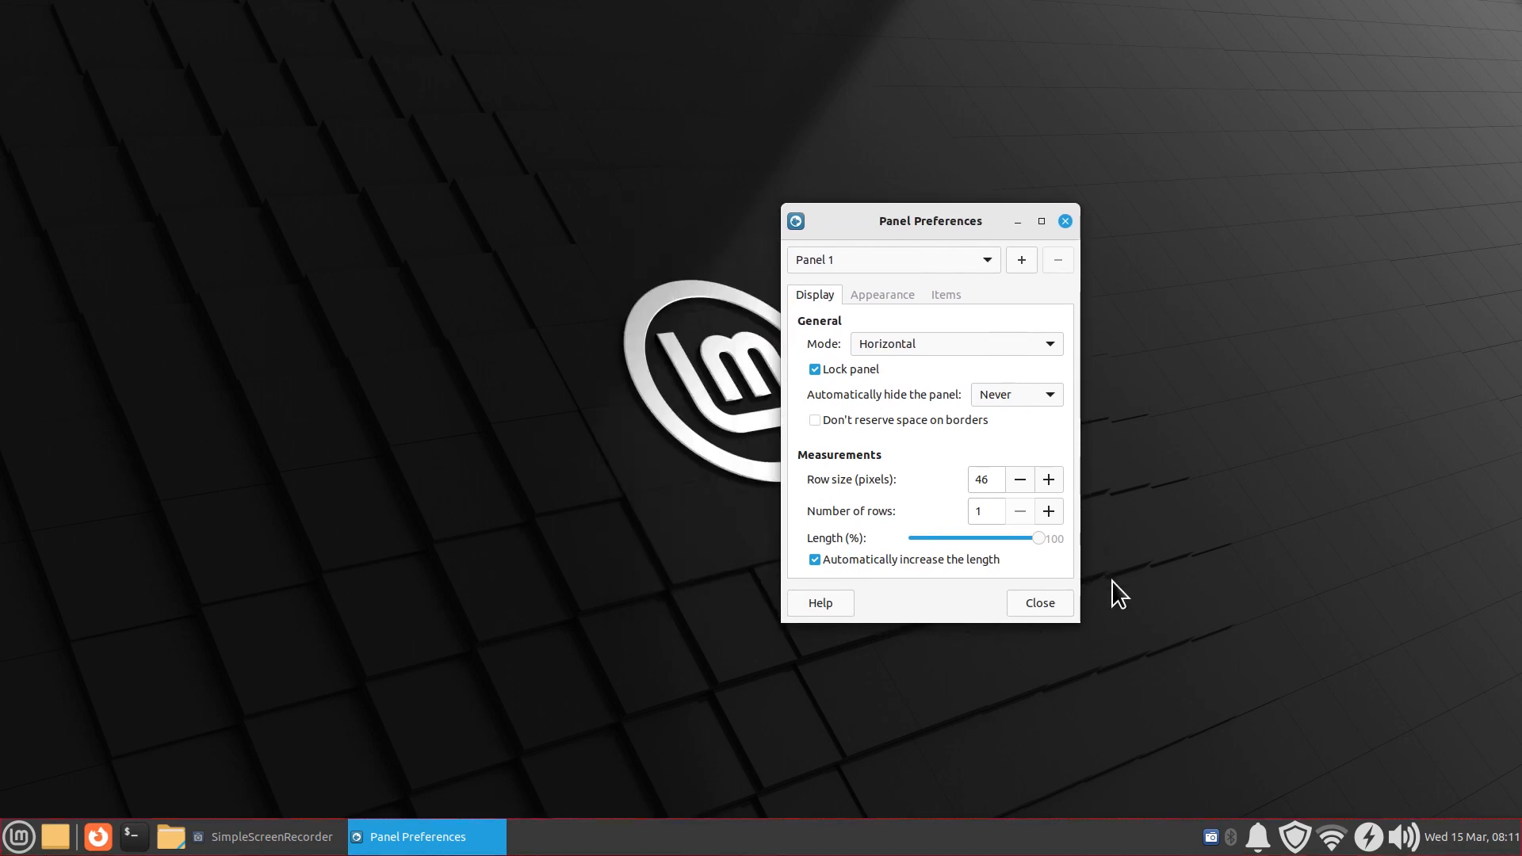
- Add a desktop shortcut for the Screenshot application and place it in the desktop's upper-right area
left_click(24, 842)
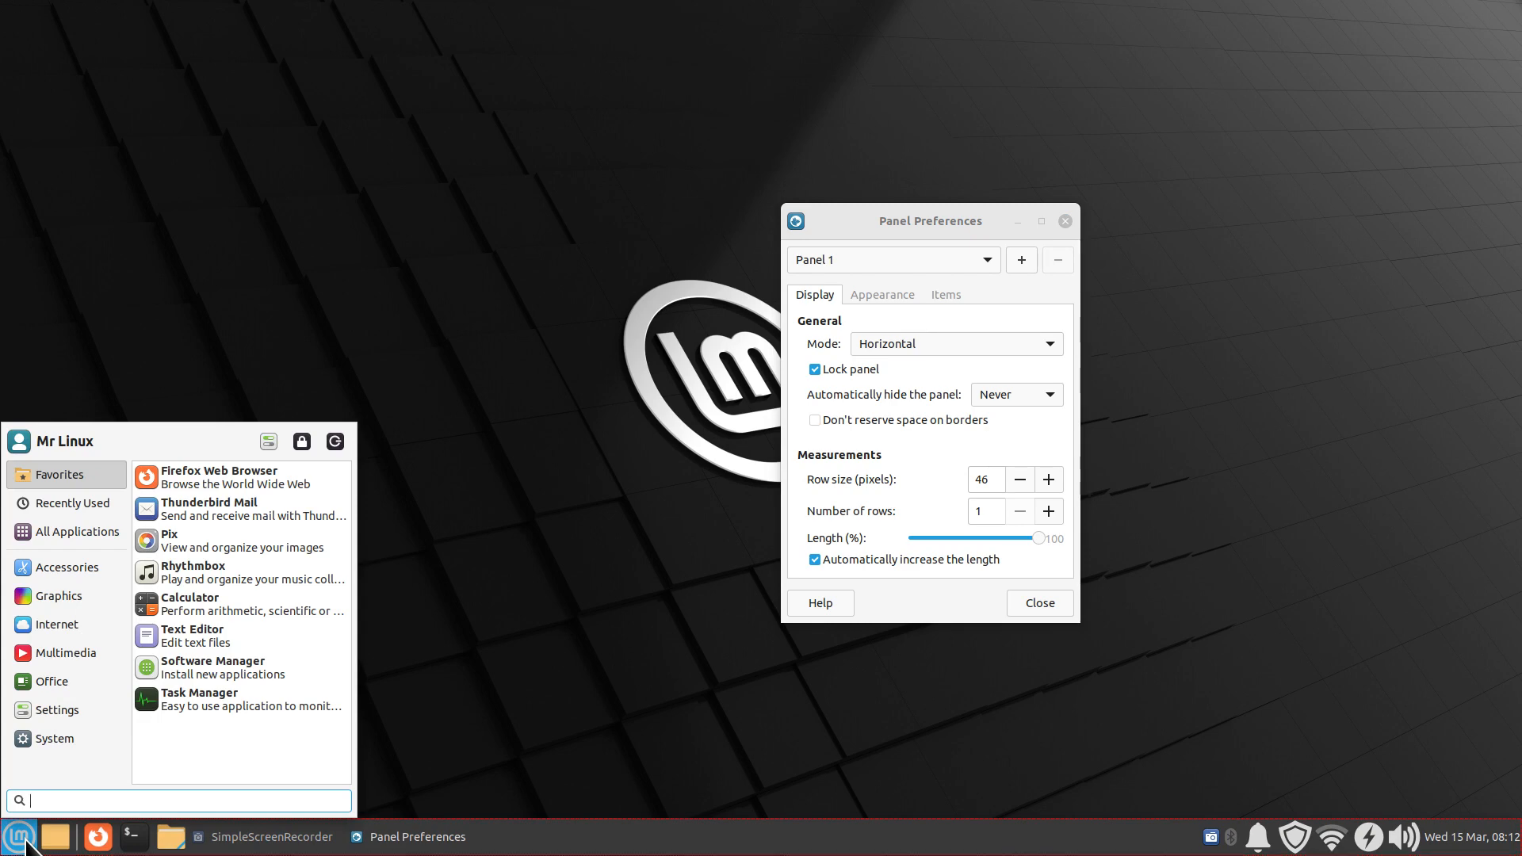
type("sc")
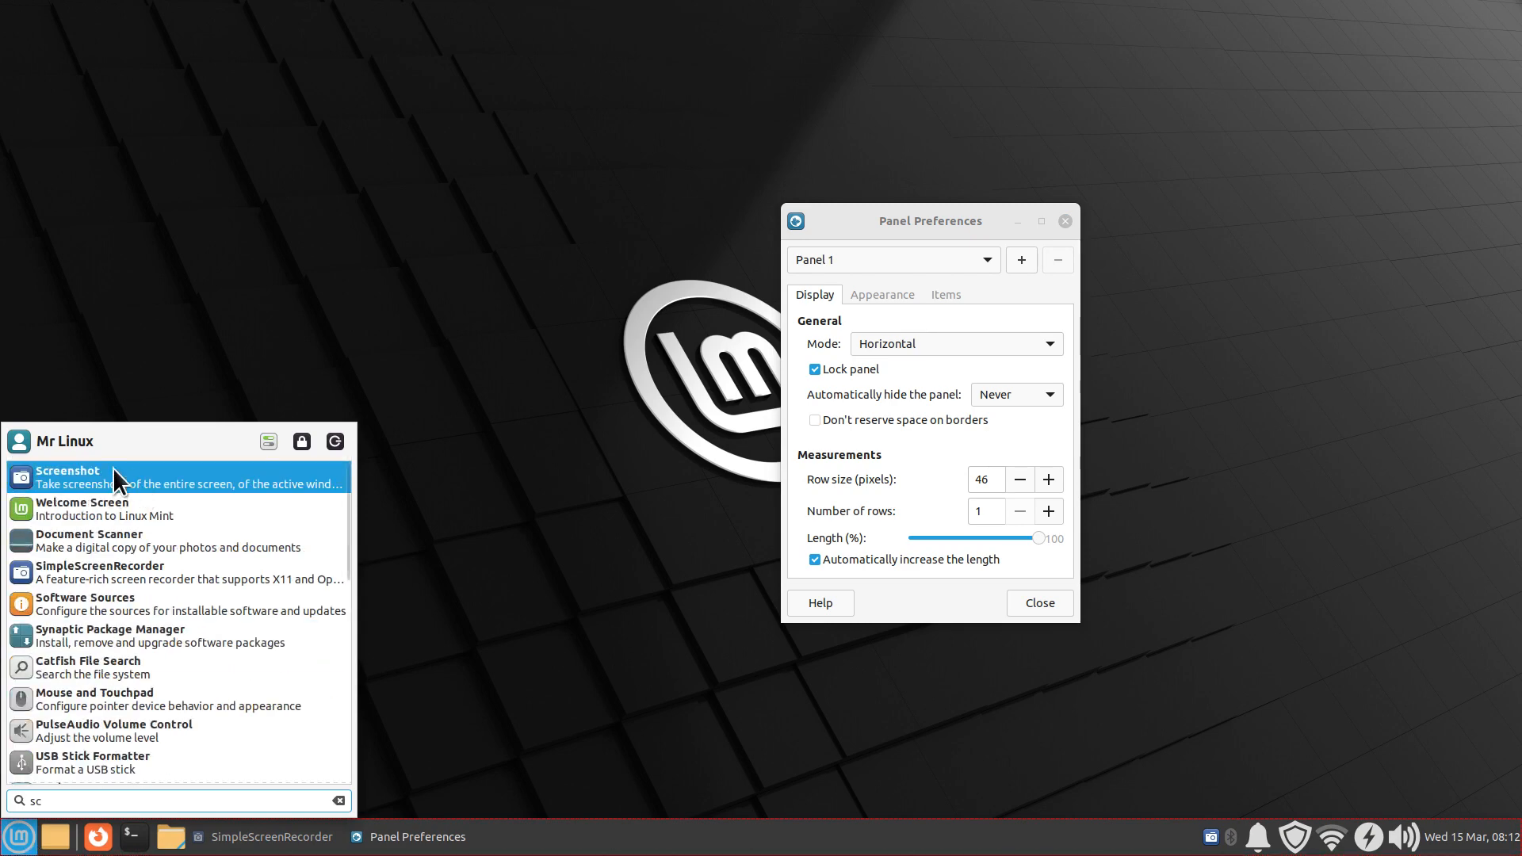
right_click(112, 467)
left_click(211, 530)
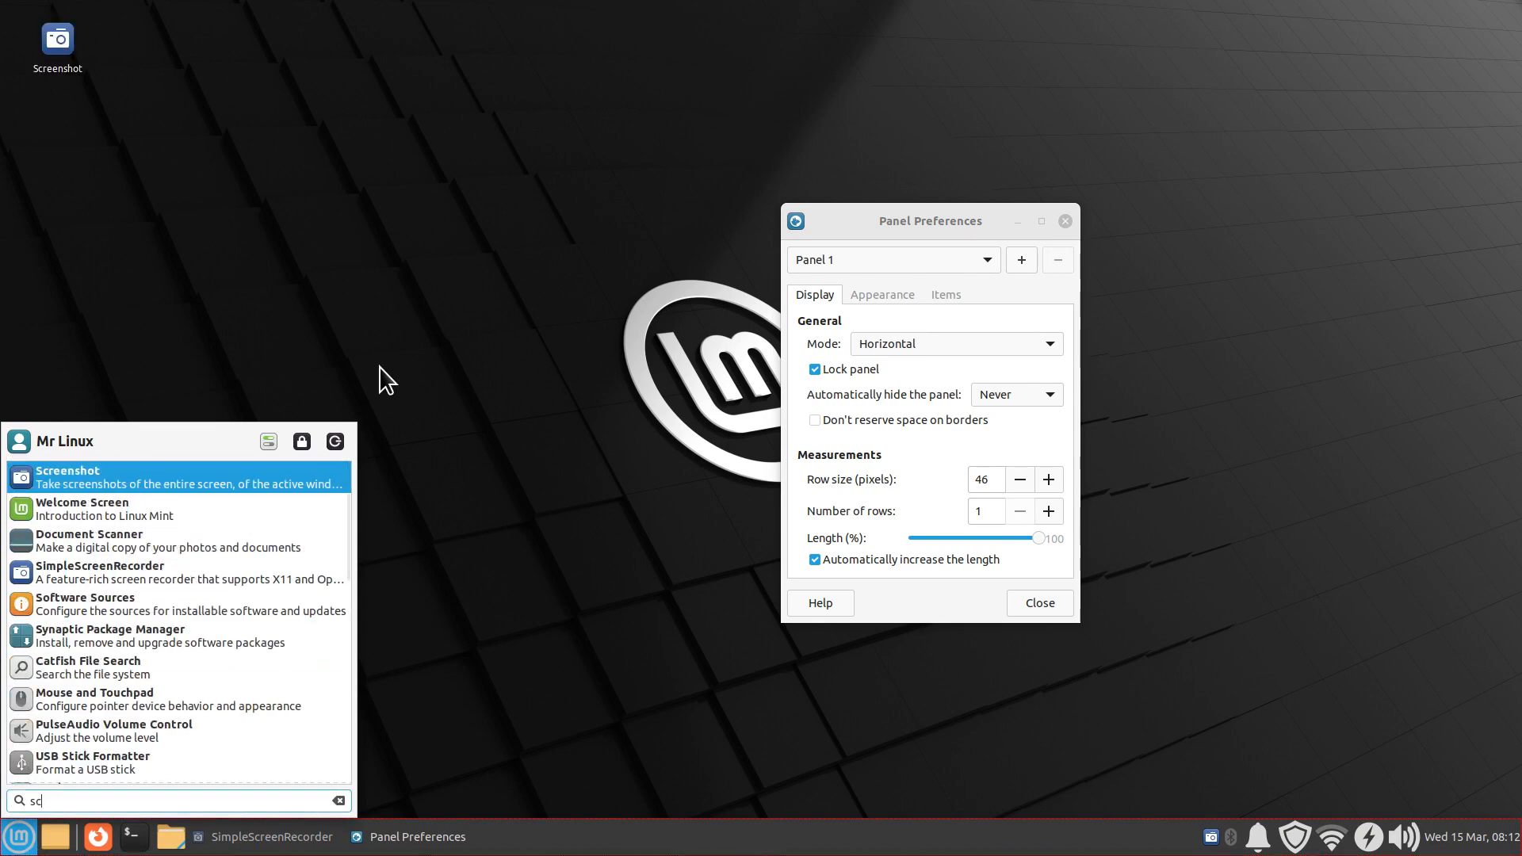
left_click_drag(60, 48, 1340, 214)
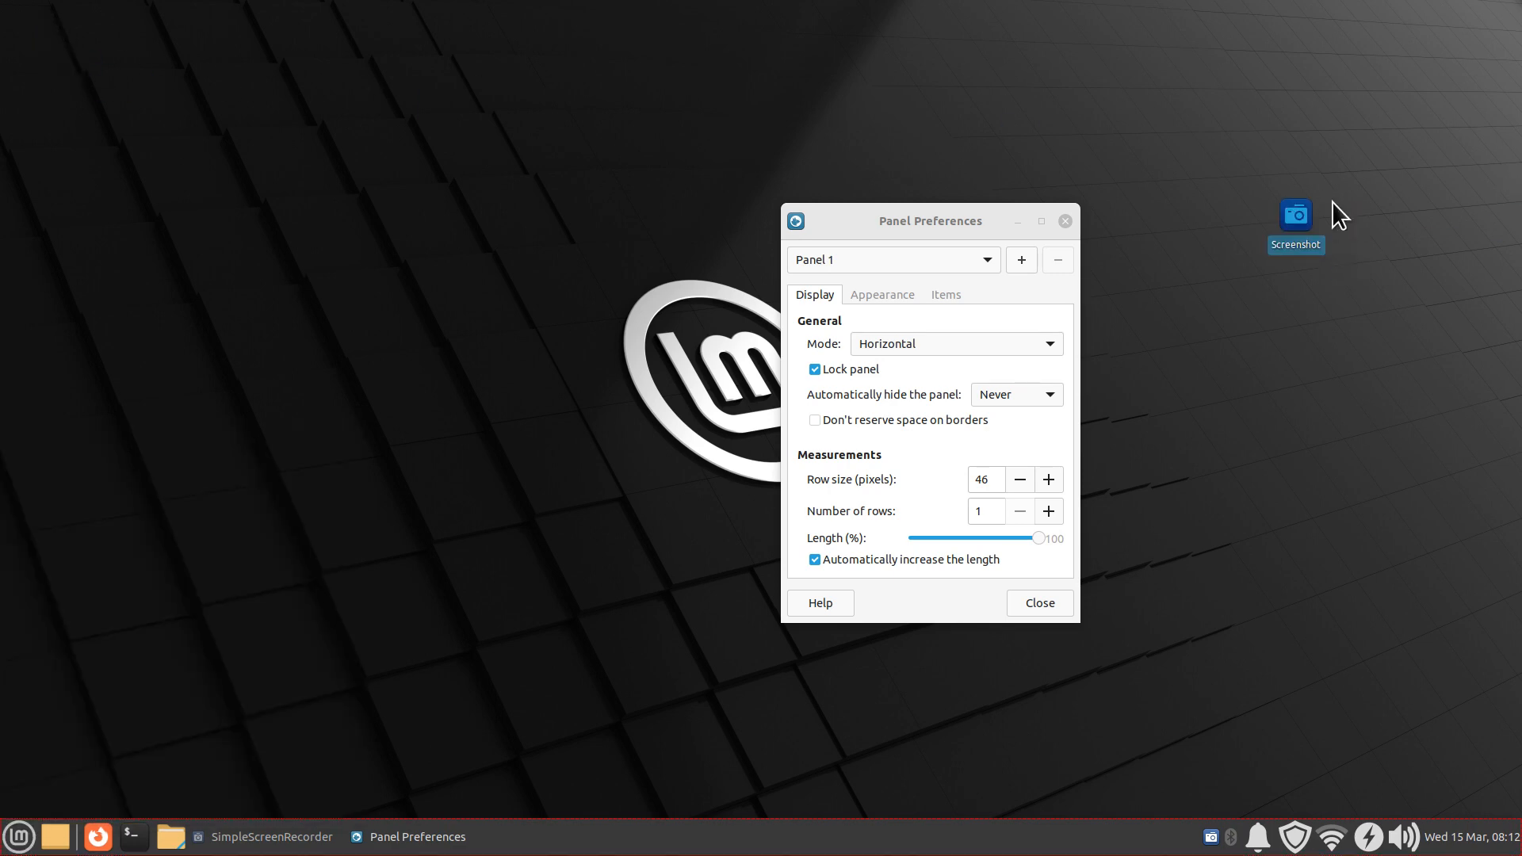
- Launch Screenshot from its desktop shortcut and set the region to capture to Active window
double_click(1300, 212)
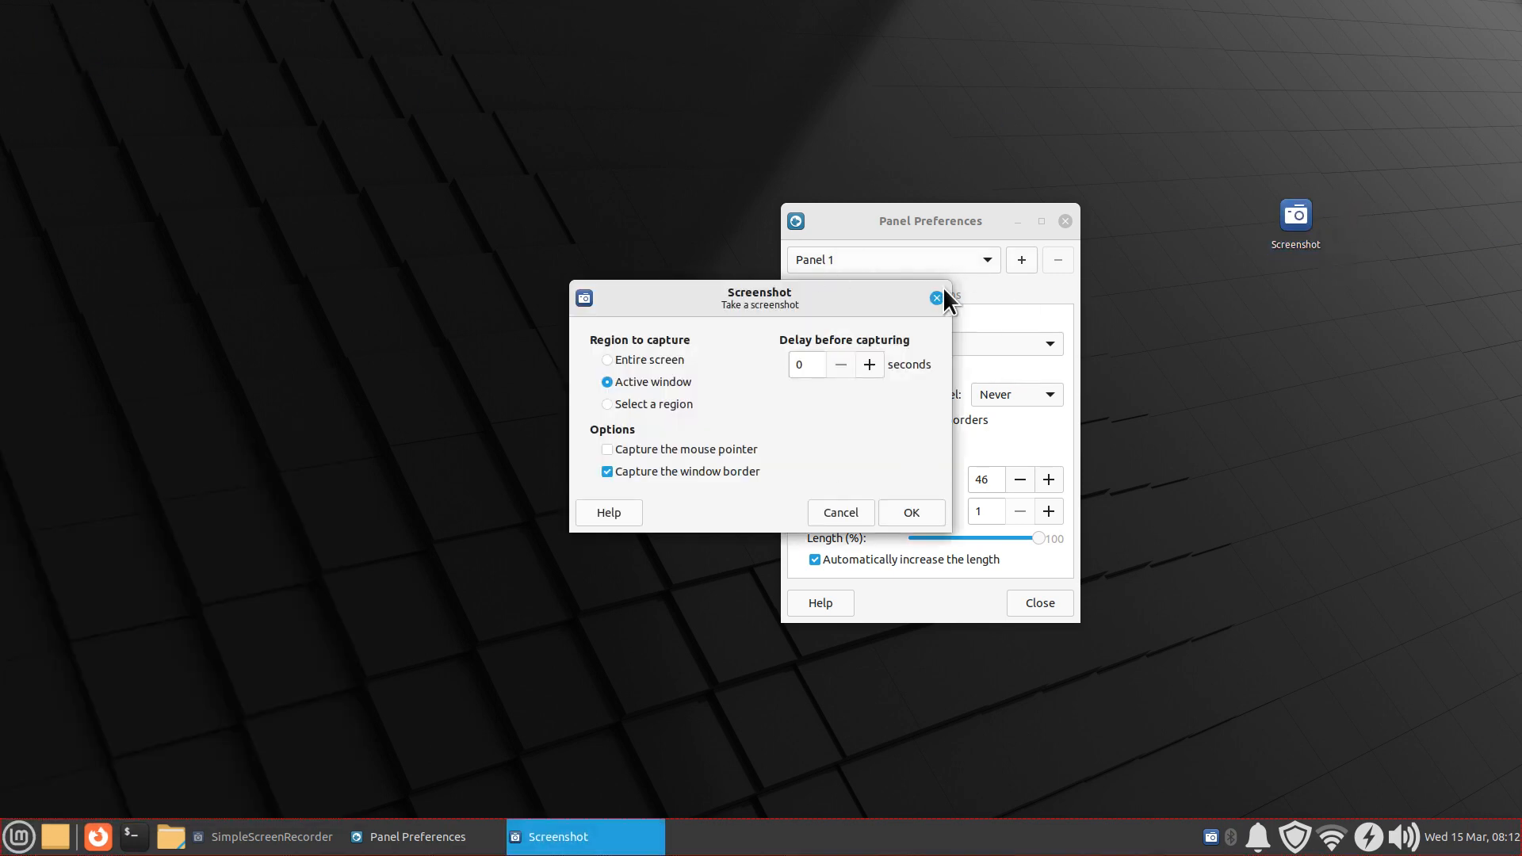
left_click_drag(855, 301, 893, 337)
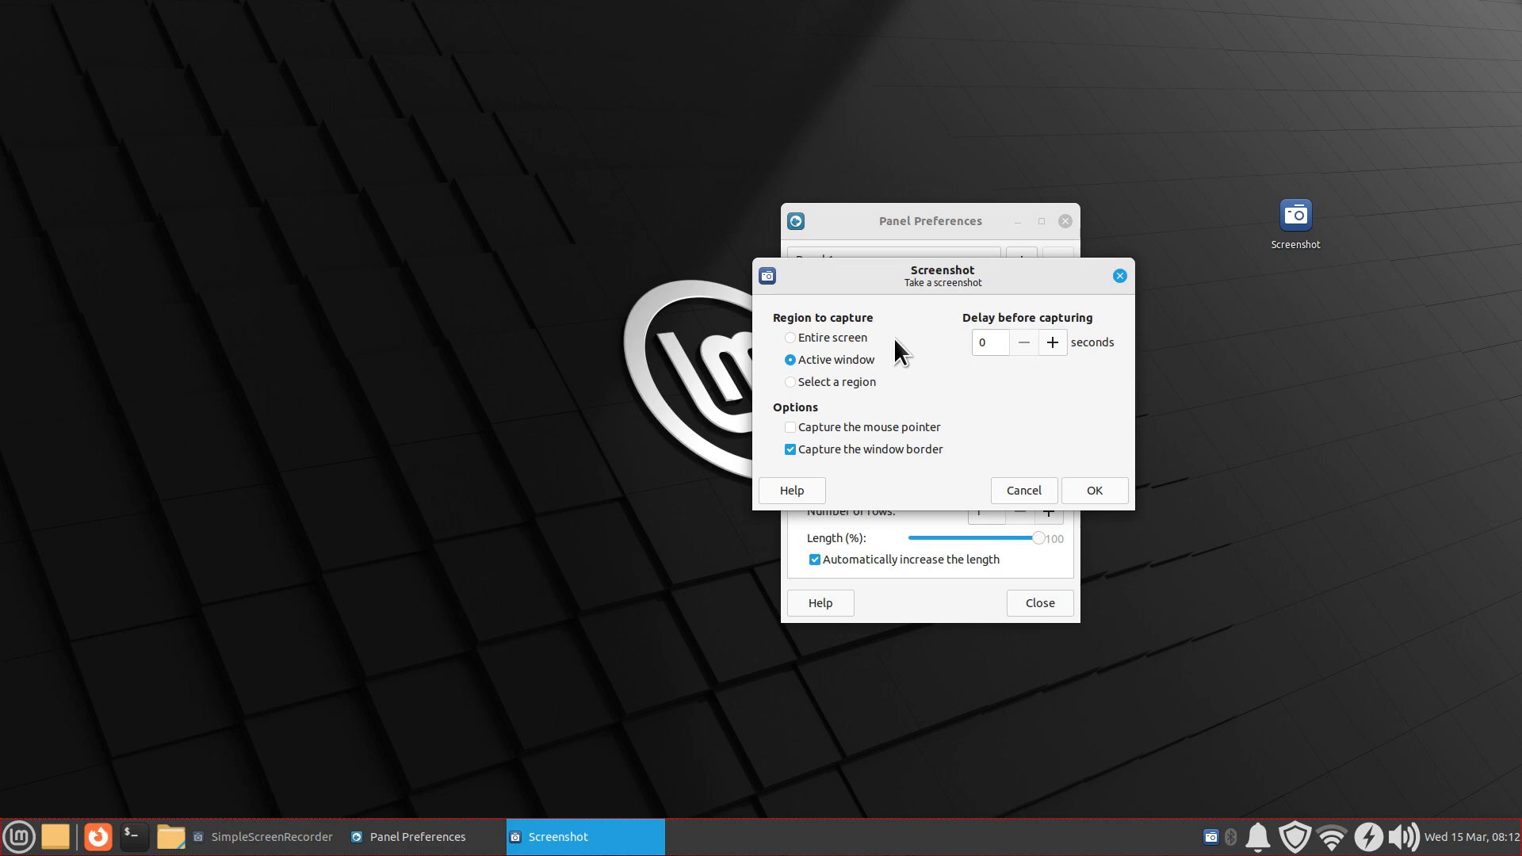
left_click(811, 336)
left_click(817, 359)
left_click(816, 381)
left_click(826, 359)
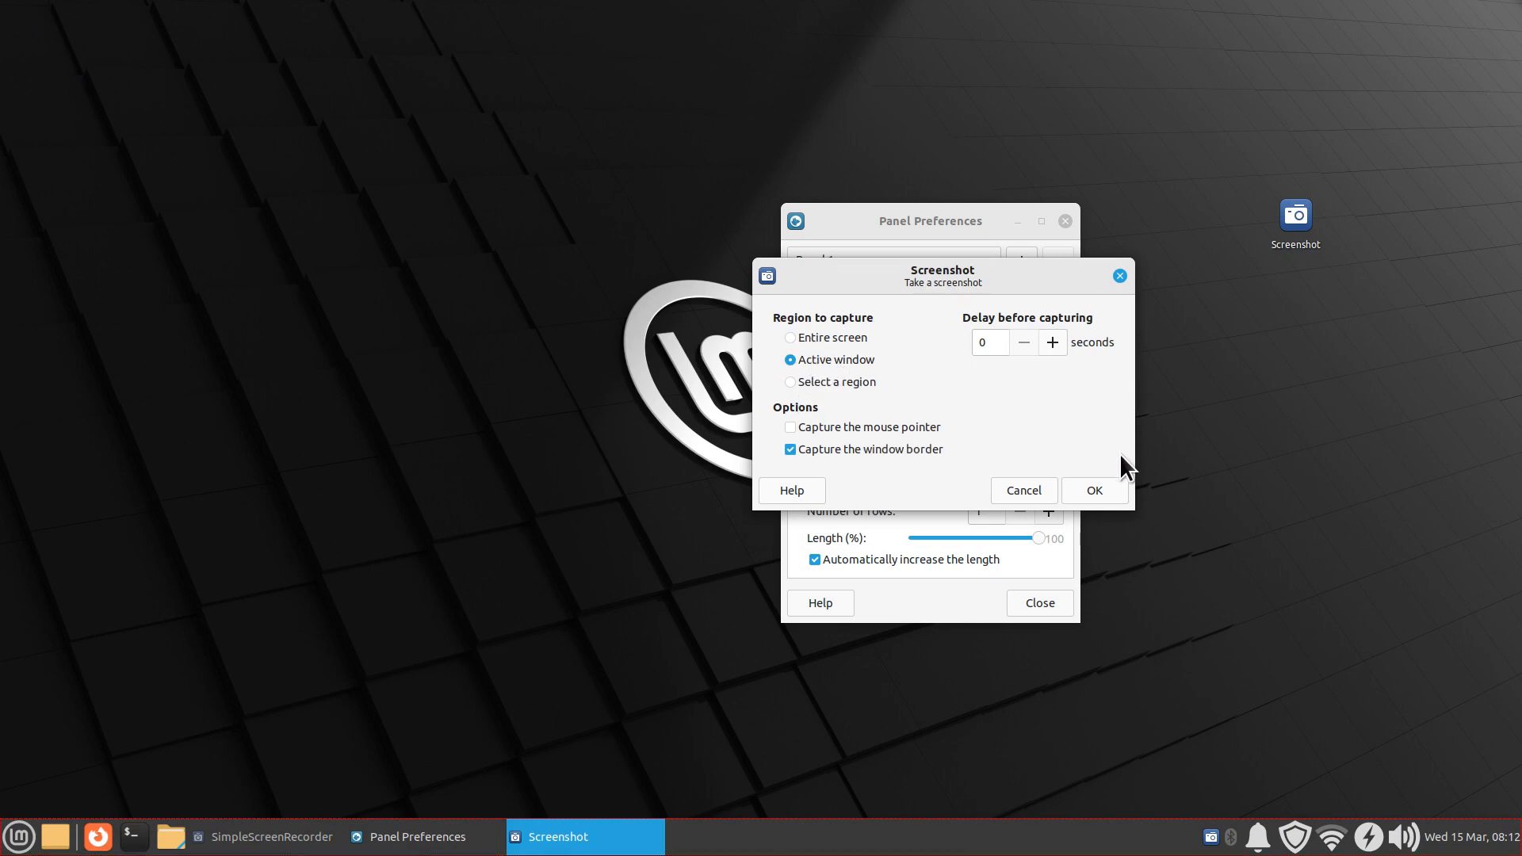
- Capture the Panel Preferences window, save it to the Desktop as Screenshot_2023-03-15_08-12-22.png, and view the saved image
left_click(1099, 492)
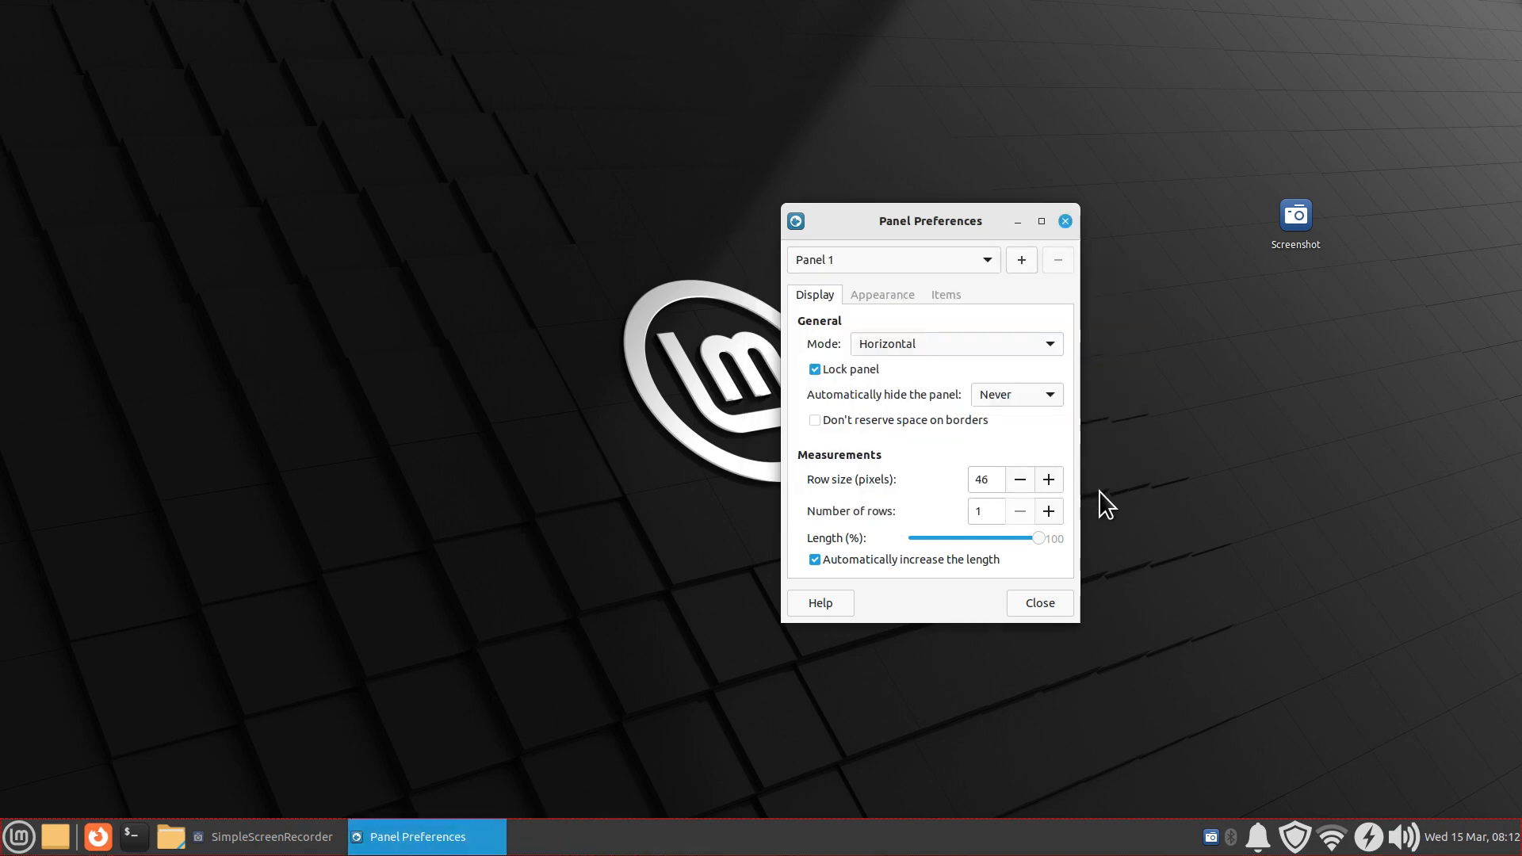
left_click(938, 493)
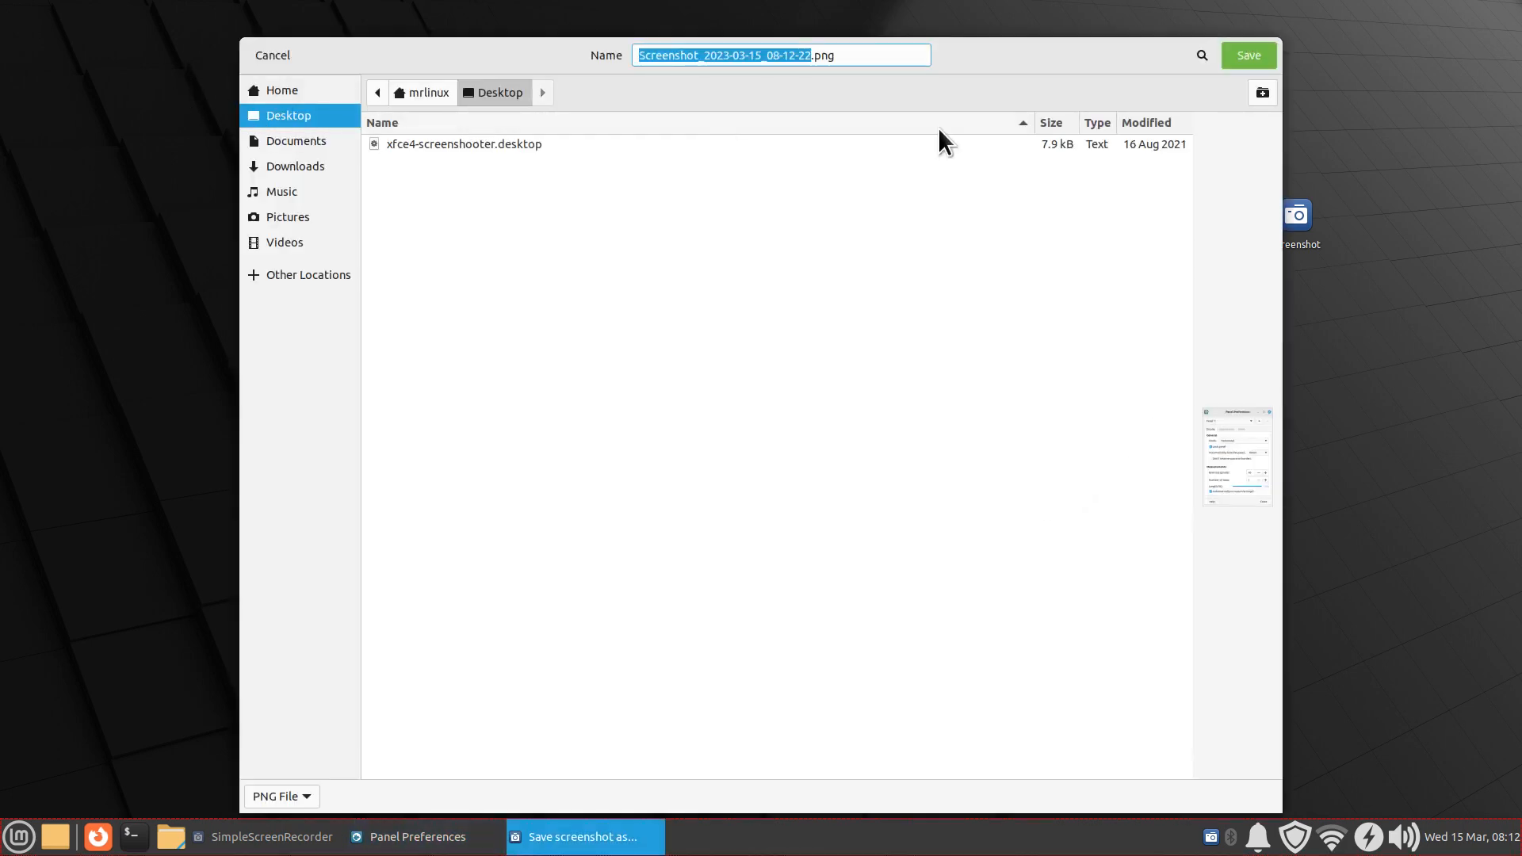
left_click(1247, 54)
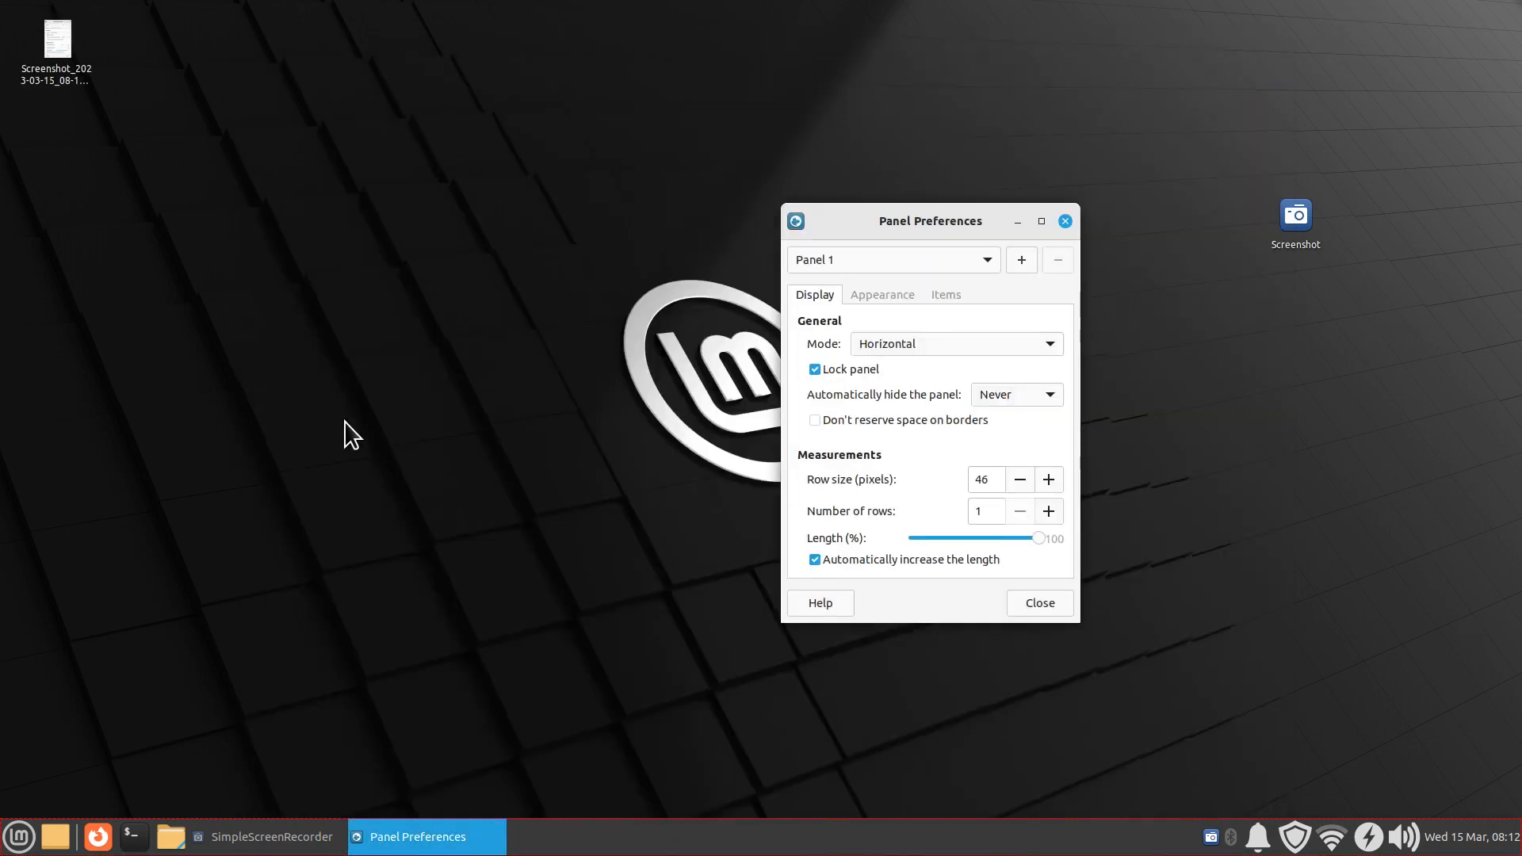
double_click(57, 44)
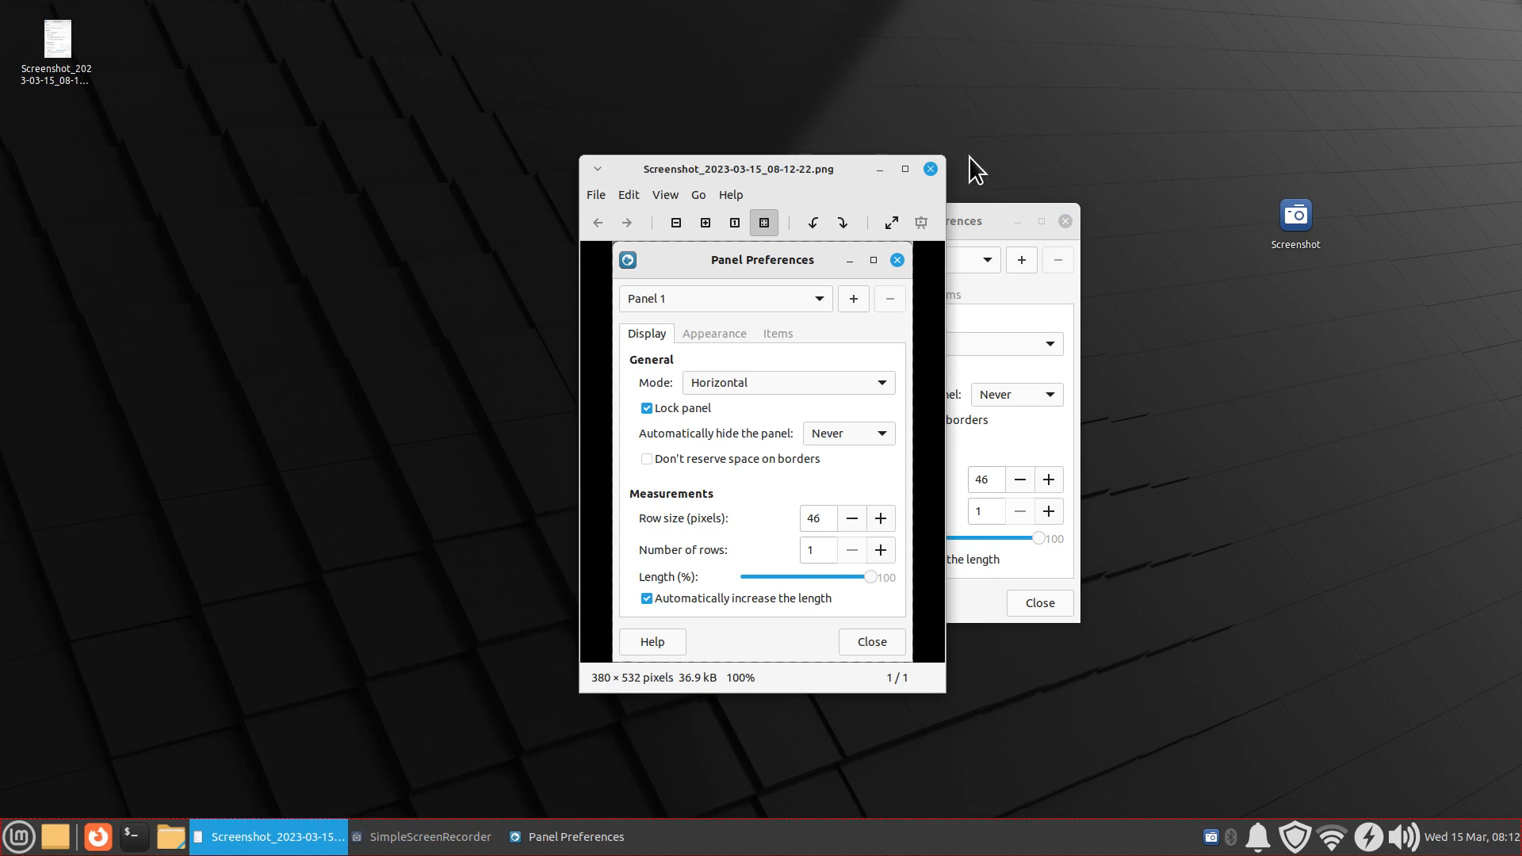
left_click(931, 170)
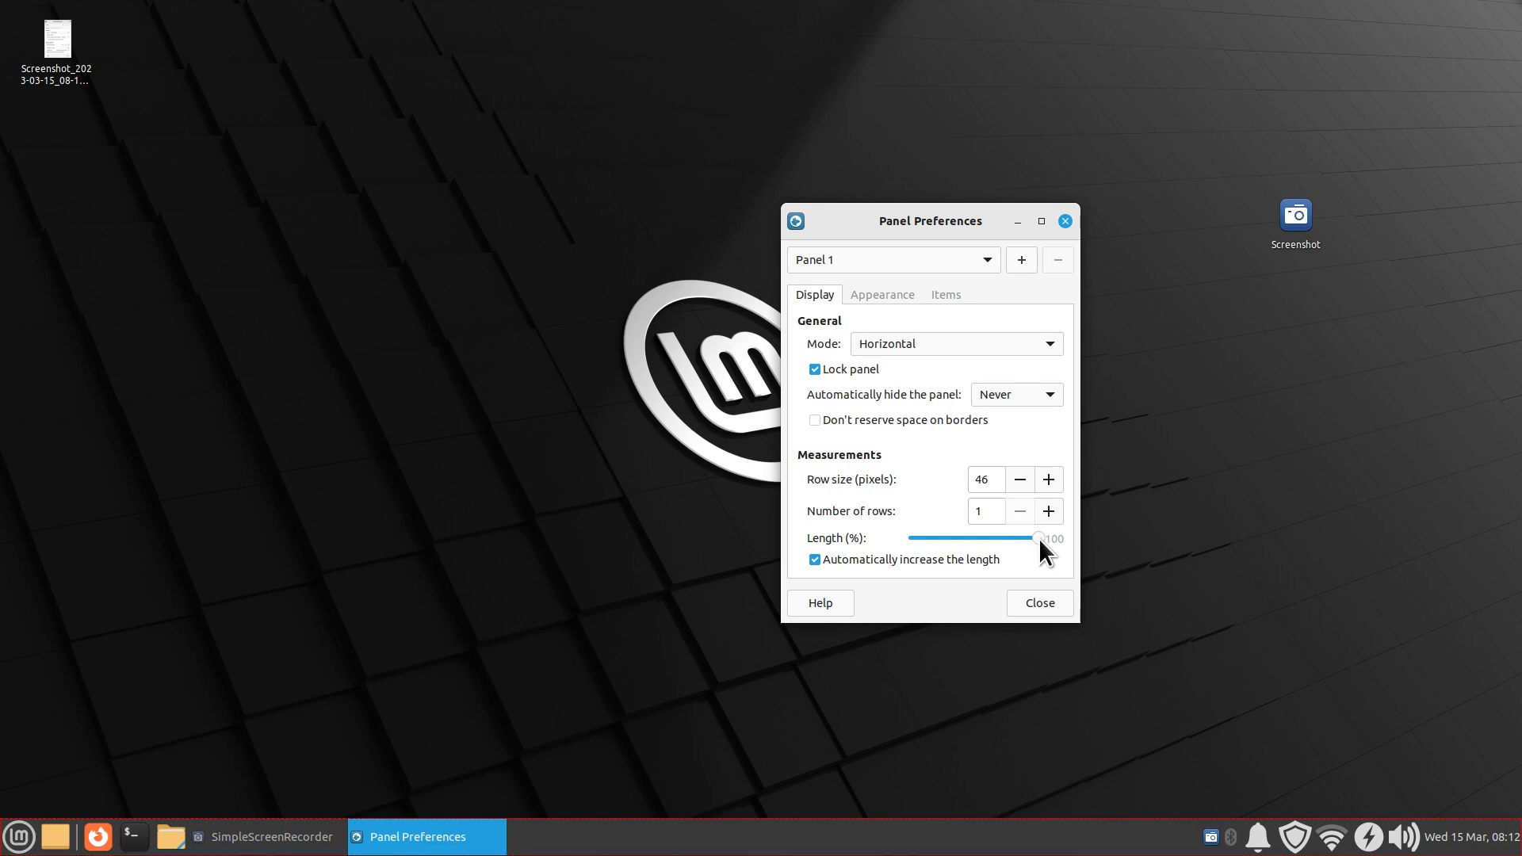
- Try a panel length of 50% and 6 rows, restoring the length to 100% and the rows to 1
left_click_drag(1038, 539, 974, 544)
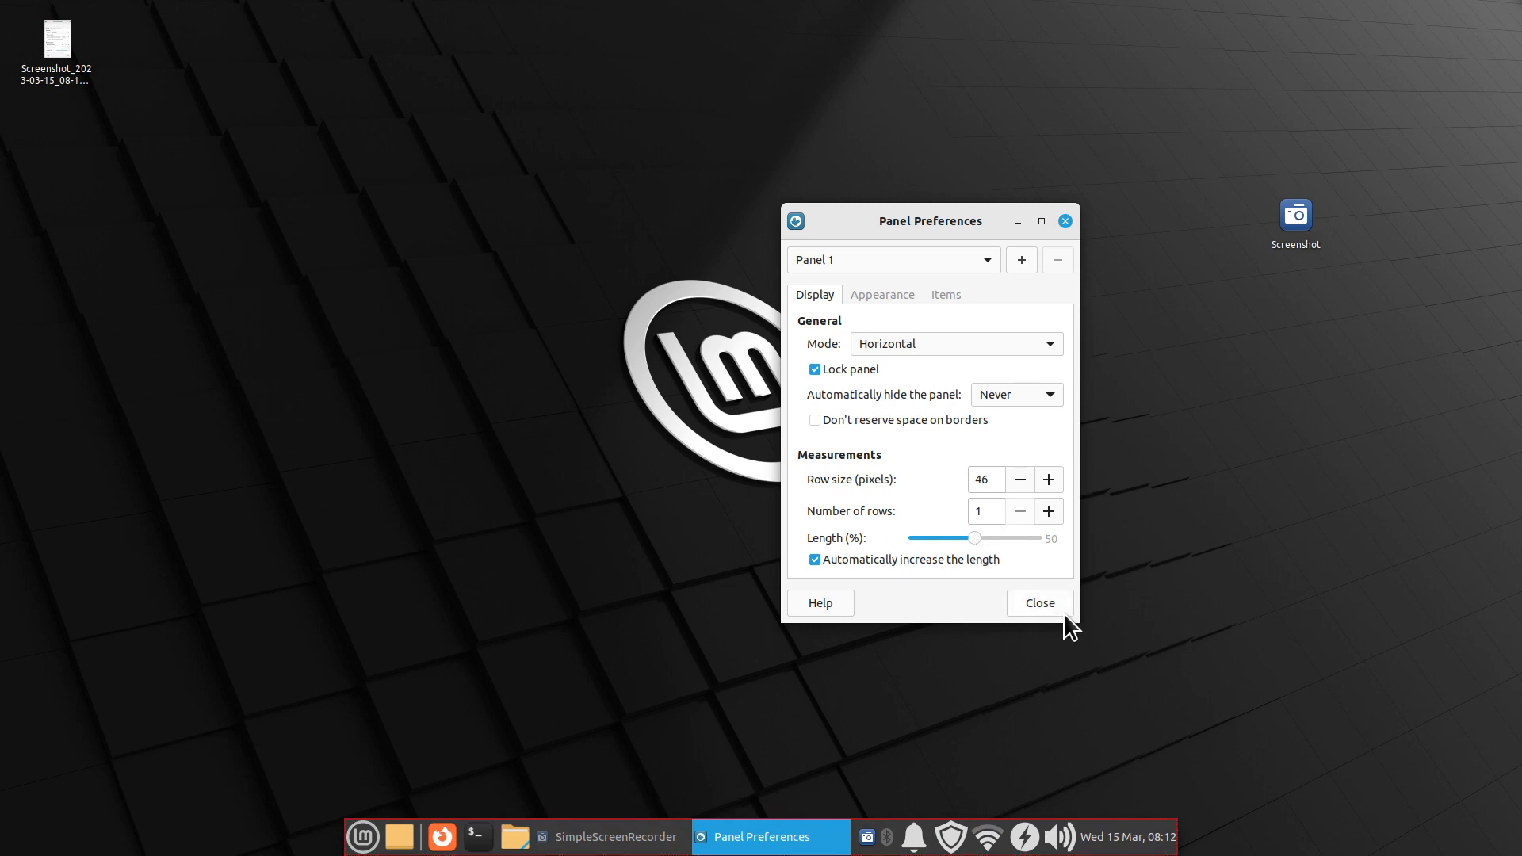
left_click_drag(973, 537, 1070, 542)
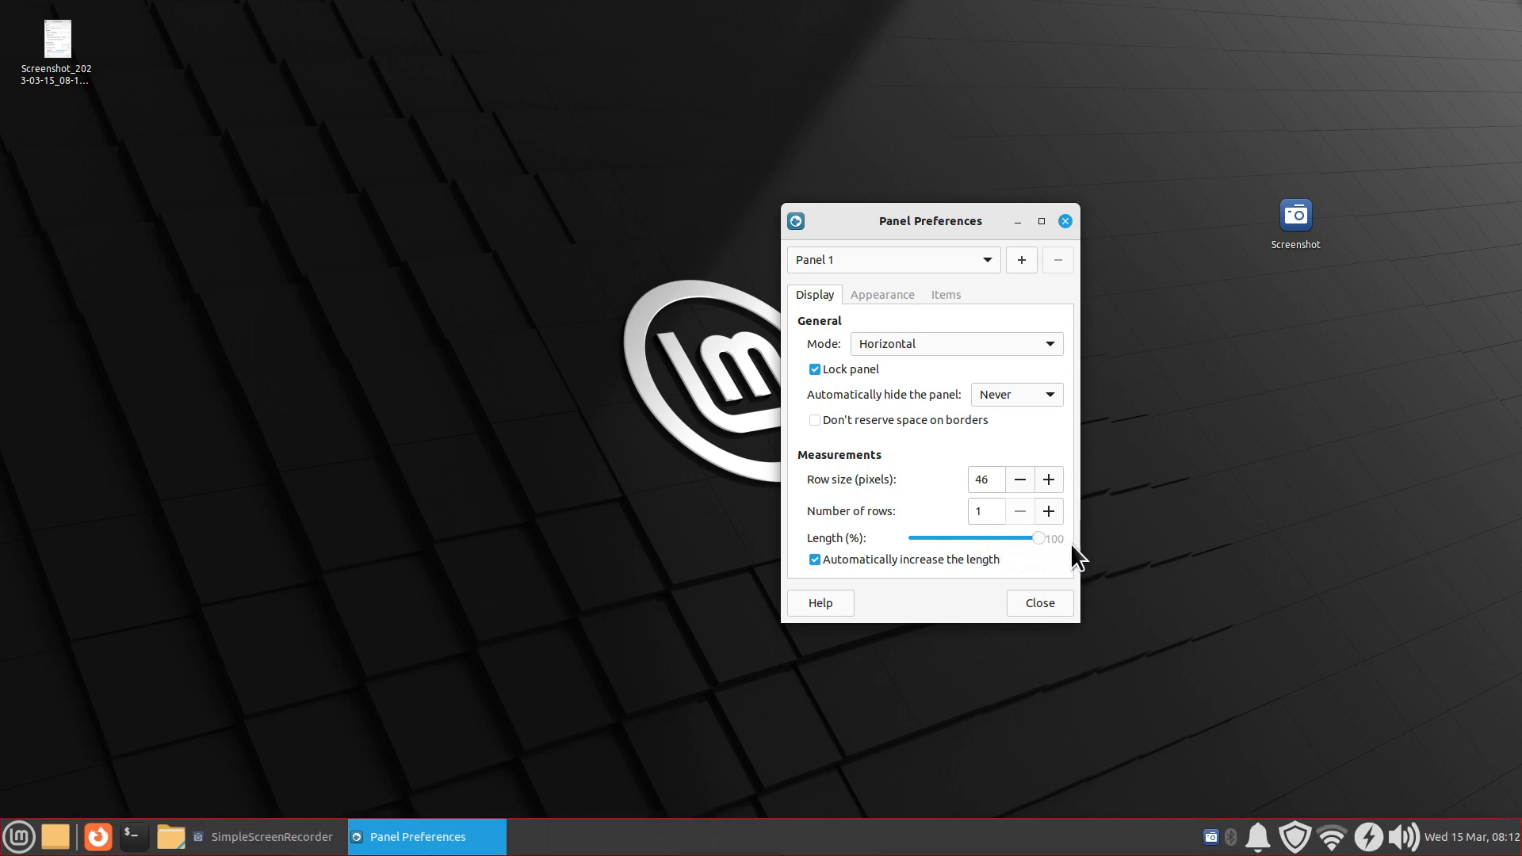
left_click(1054, 506)
left_click(1054, 506)
left_click(1054, 505)
left_click(1054, 506)
left_click(1054, 505)
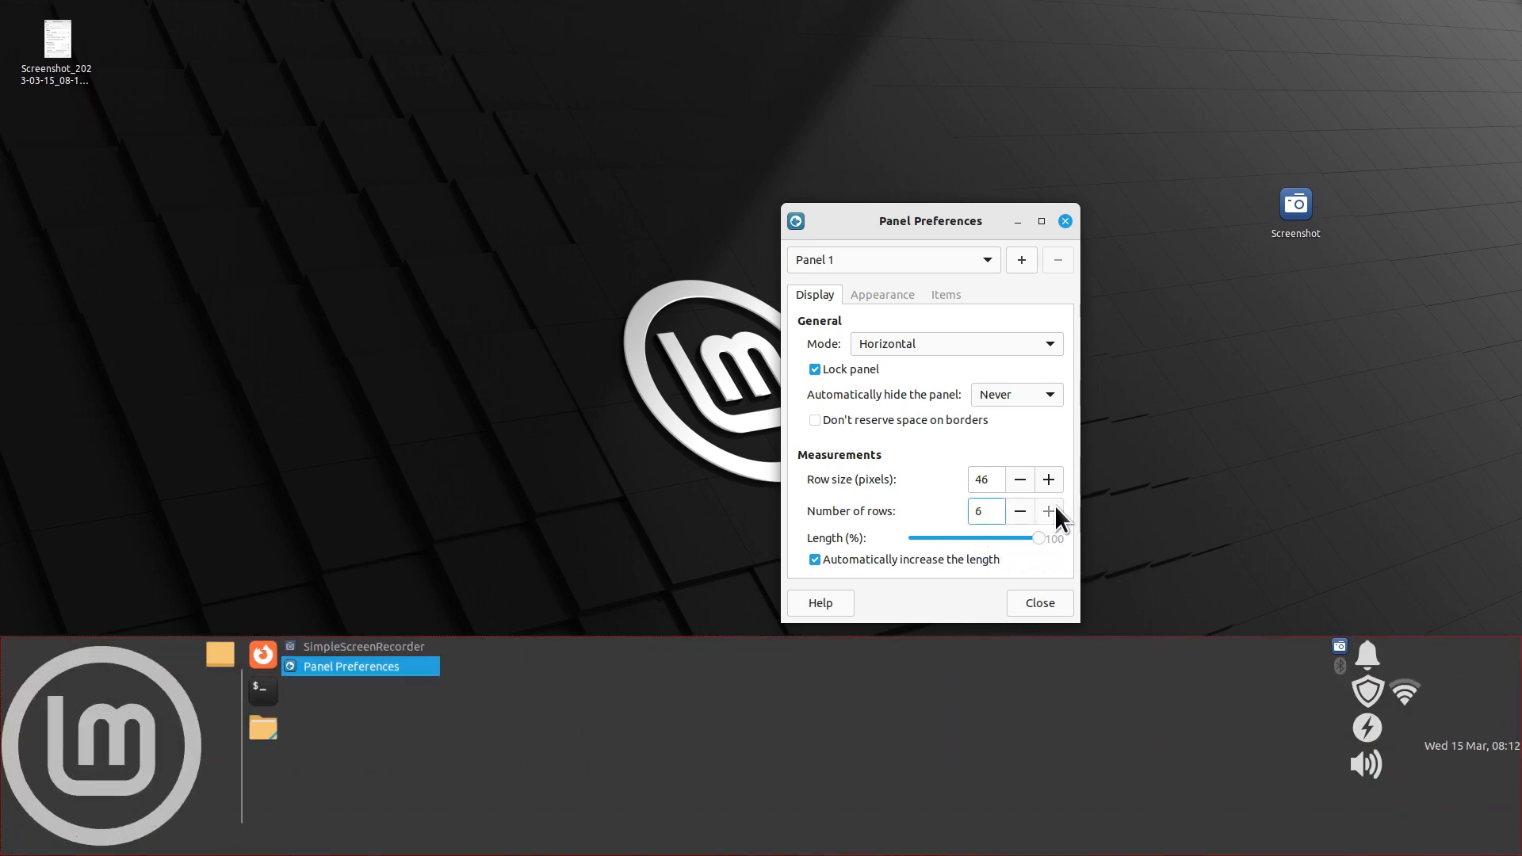
left_click(1019, 510)
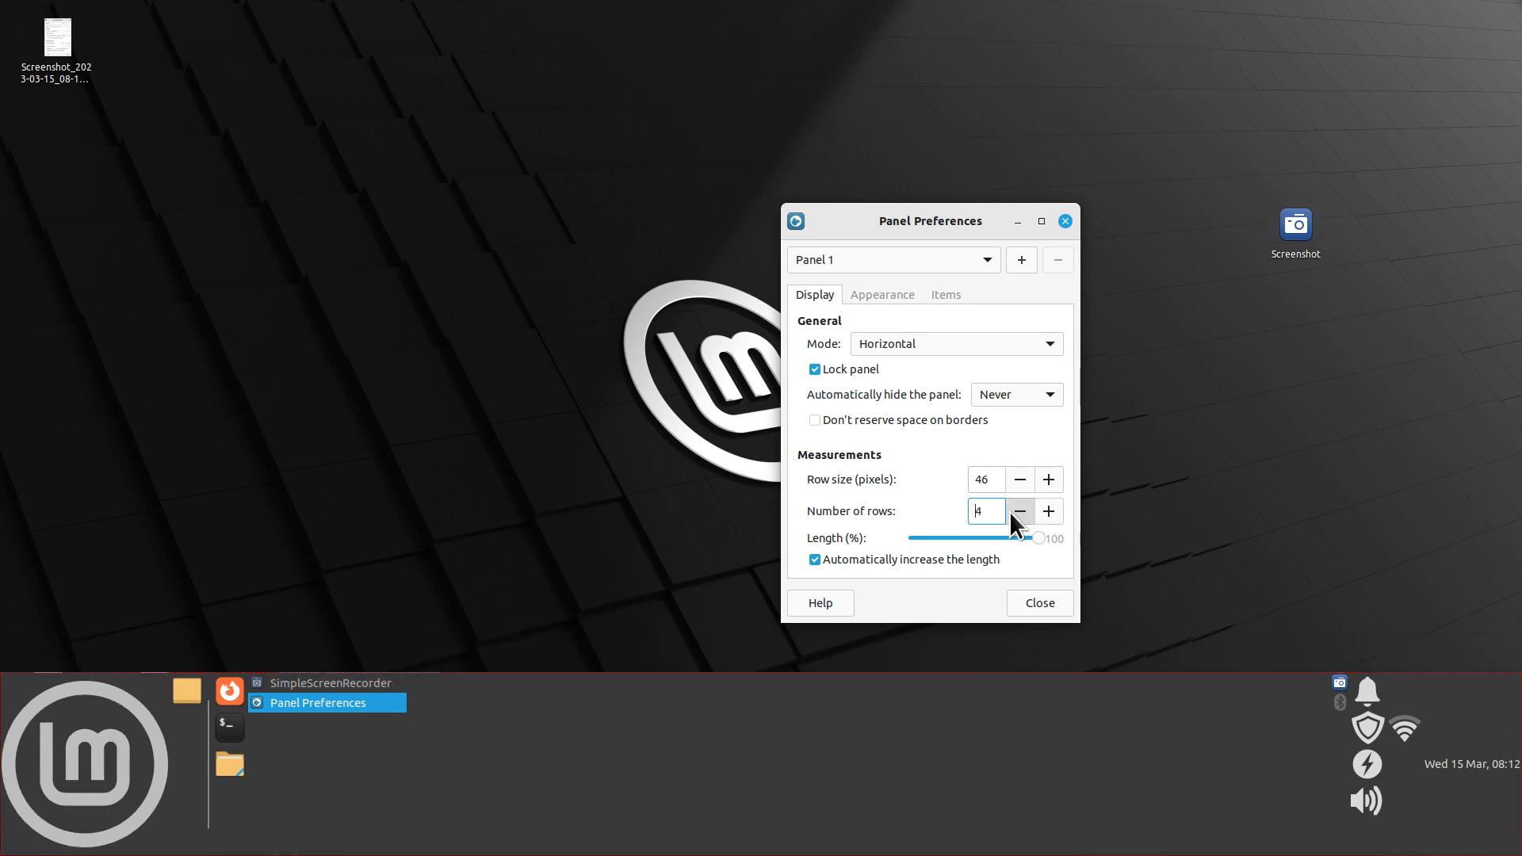
left_click(1018, 510)
left_click(1018, 510)
left_click(1018, 509)
left_click(1019, 510)
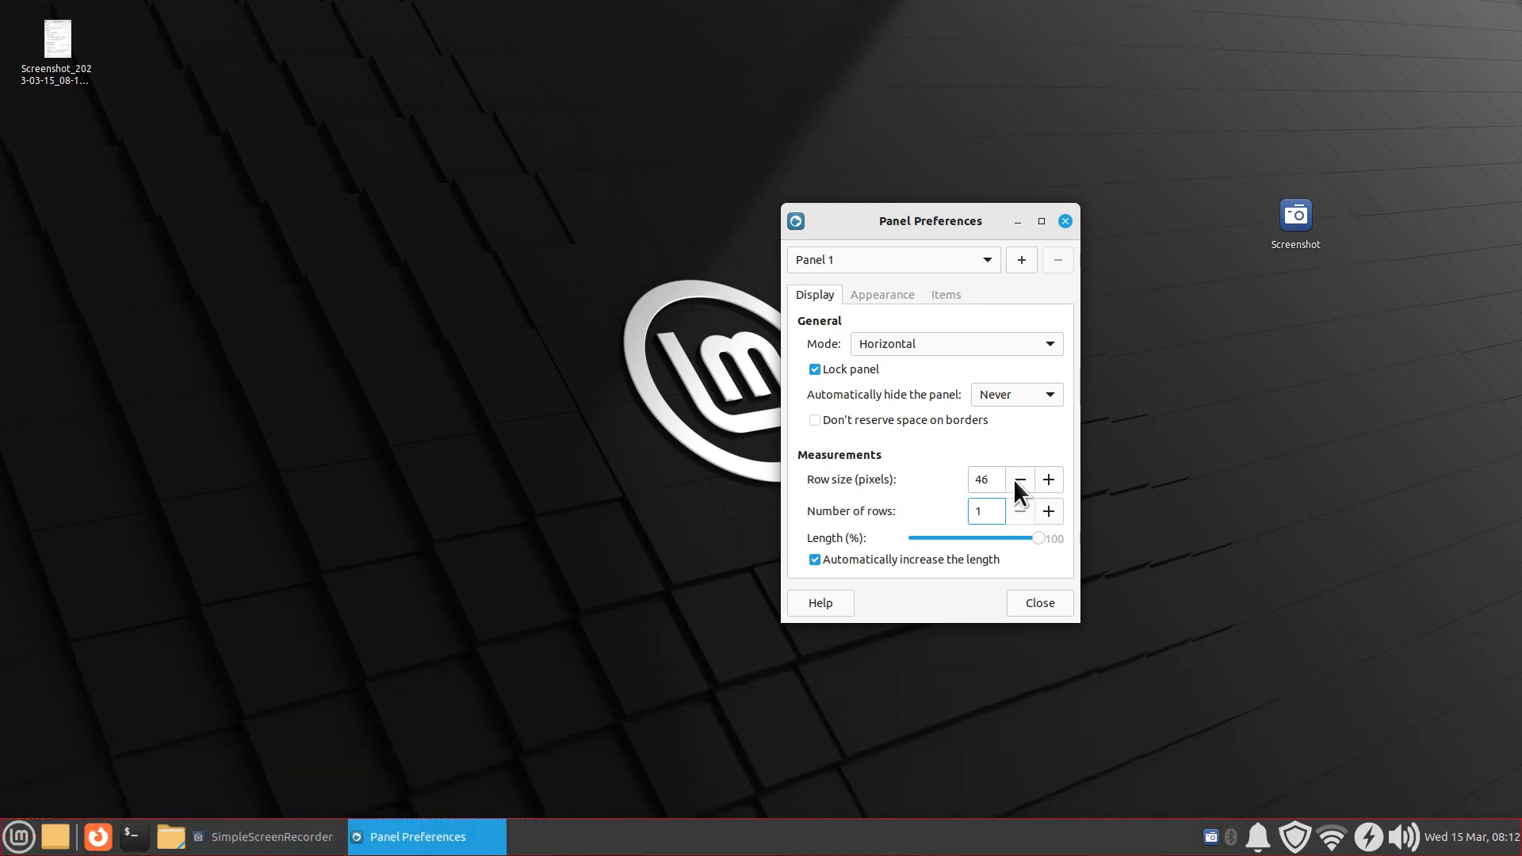
- Copy the panel's row size value and reduce the row size to 33 pixels
double_click(980, 478)
right_click(980, 474)
left_click(1018, 507)
left_click(1020, 478)
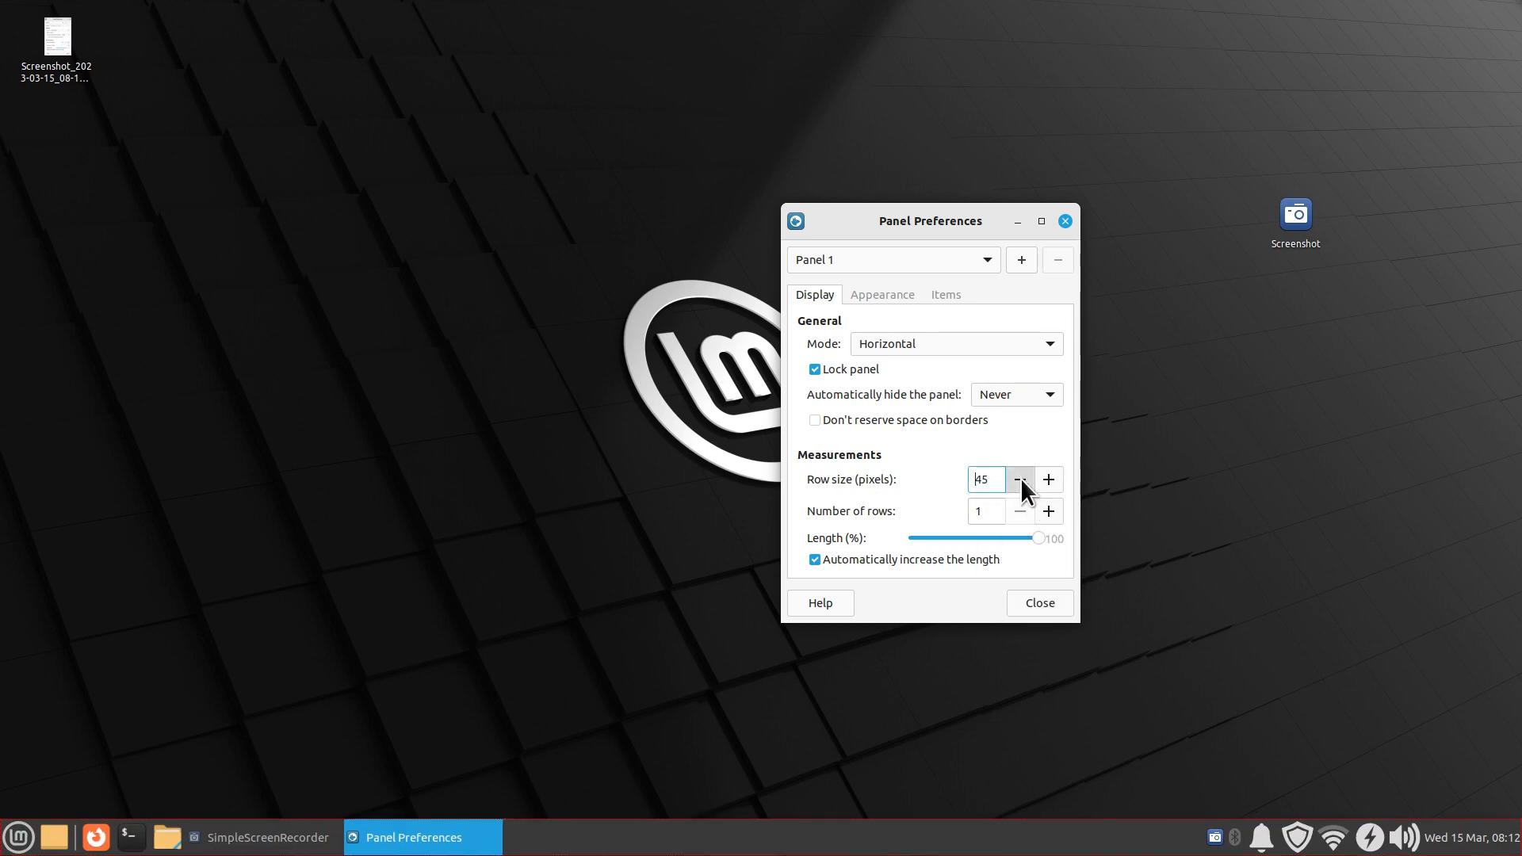
left_click(1020, 478)
left_click(1020, 478)
left_click(1021, 478)
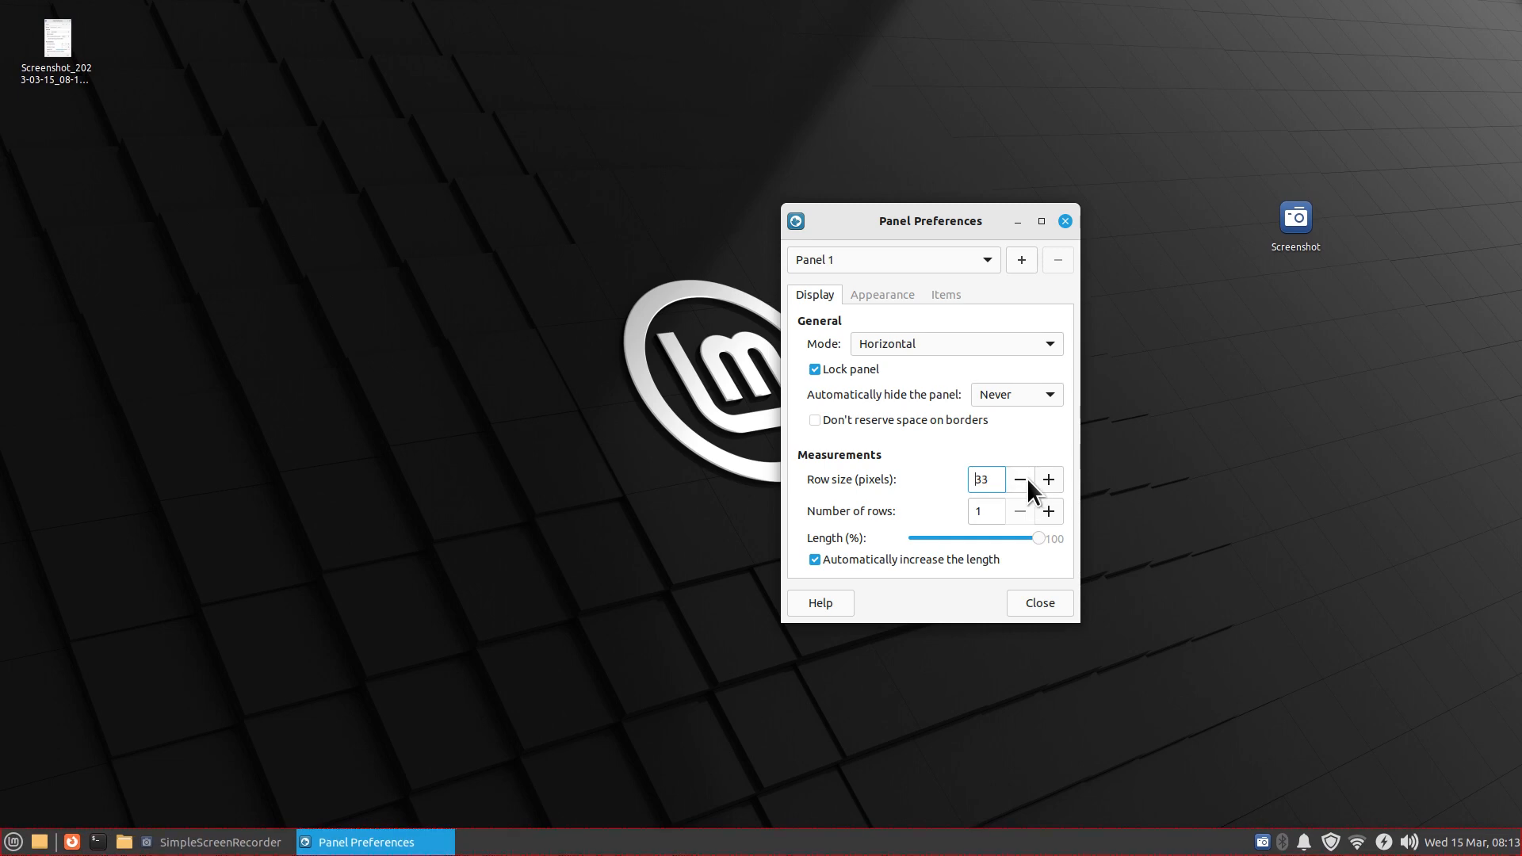
- Raise the panel's row size to 36 pixels and restore it to 46 pixels with the copied value
left_click(1048, 479)
left_click(1048, 479)
left_click(1048, 479)
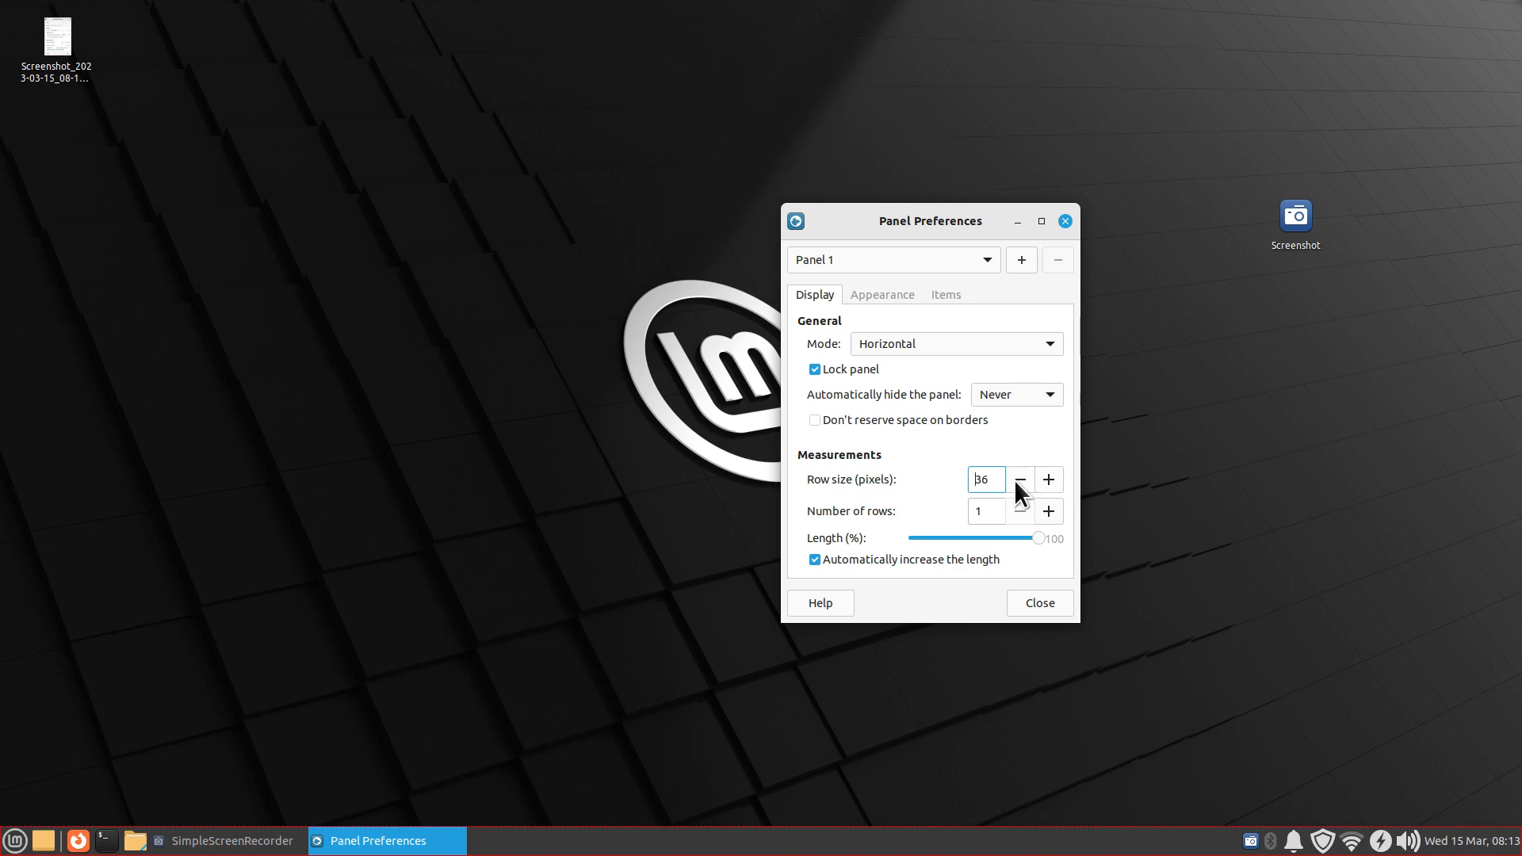
double_click(992, 479)
right_click(977, 475)
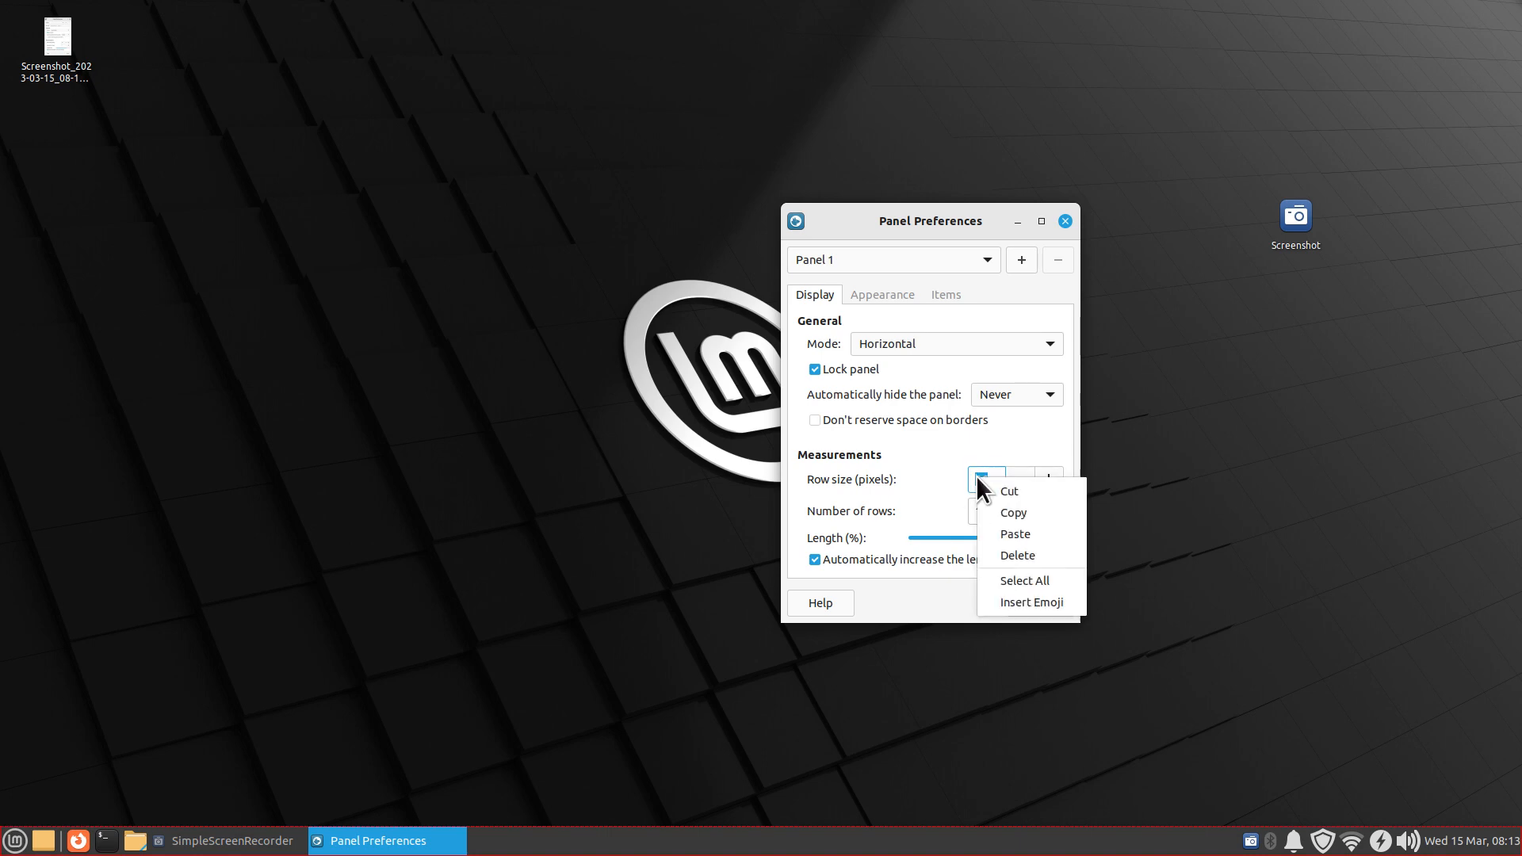
left_click(1029, 533)
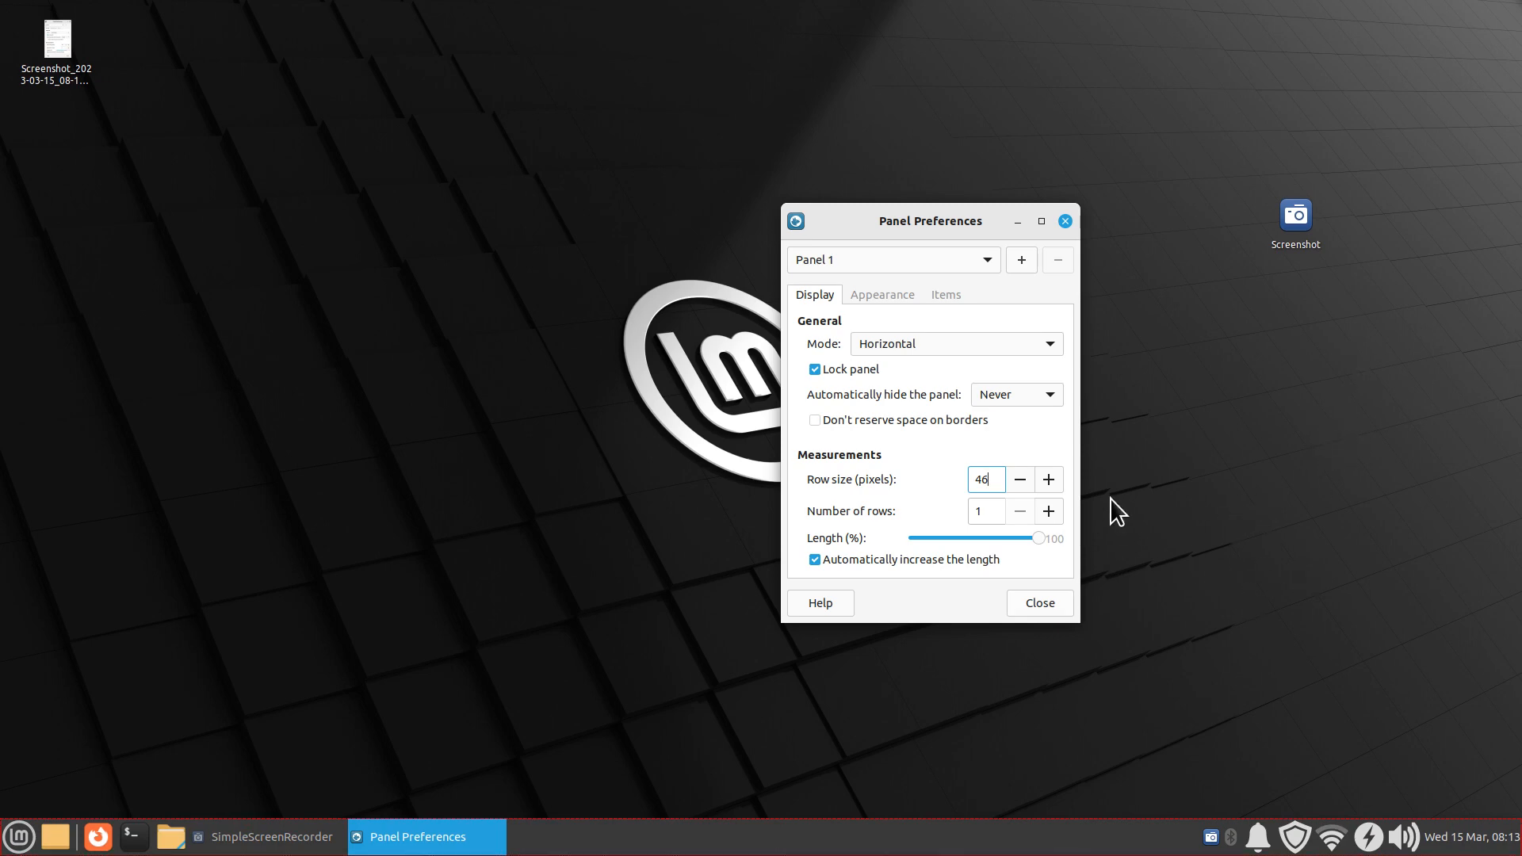
- Try the Vertical and Deskbar panel modes and return the panel to Horizontal mode
left_click(929, 340)
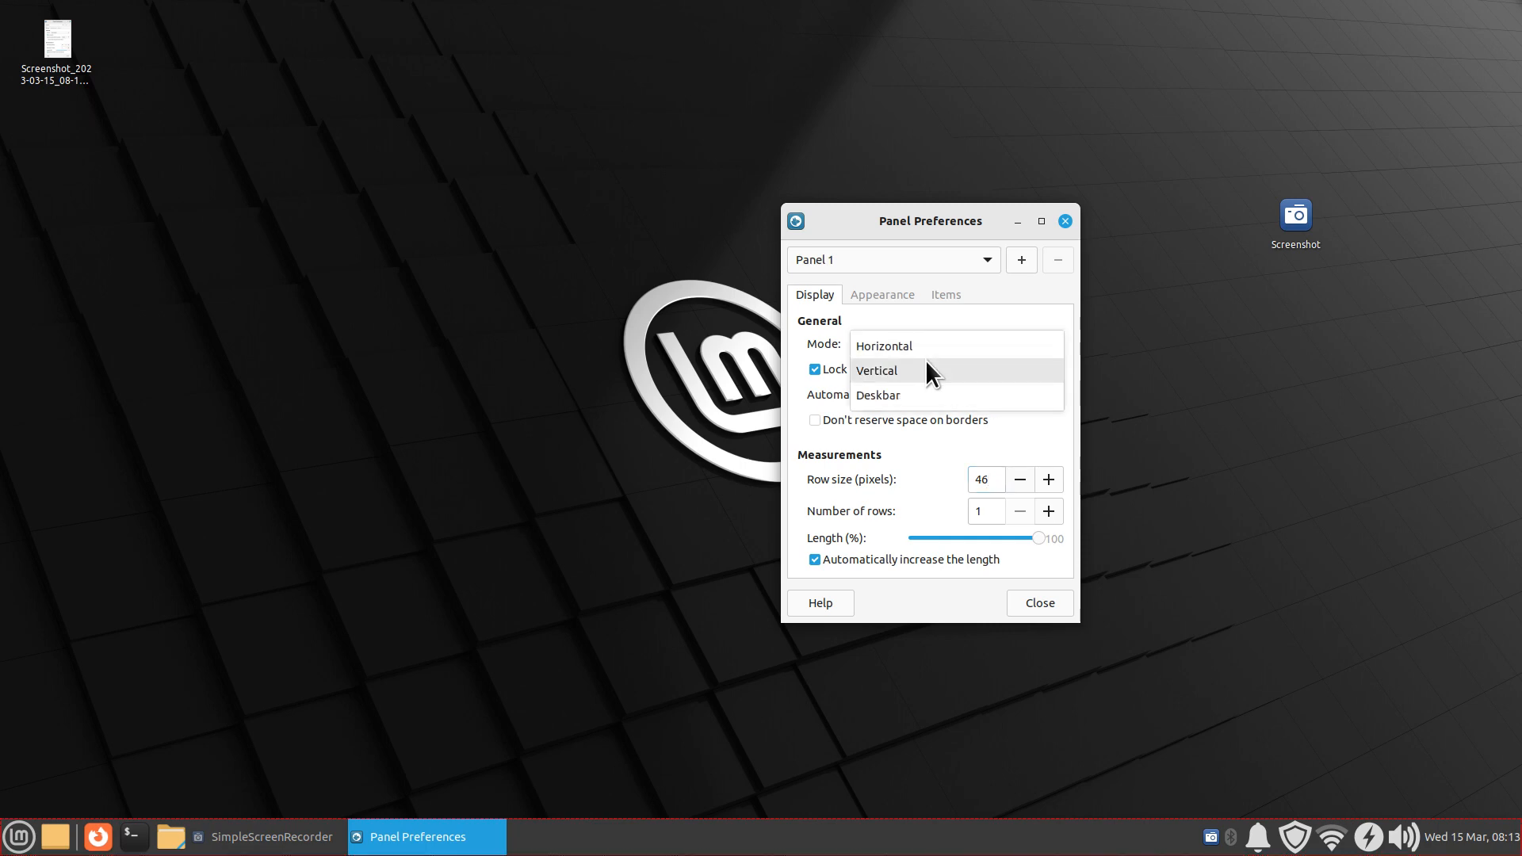
left_click(925, 370)
left_click(924, 344)
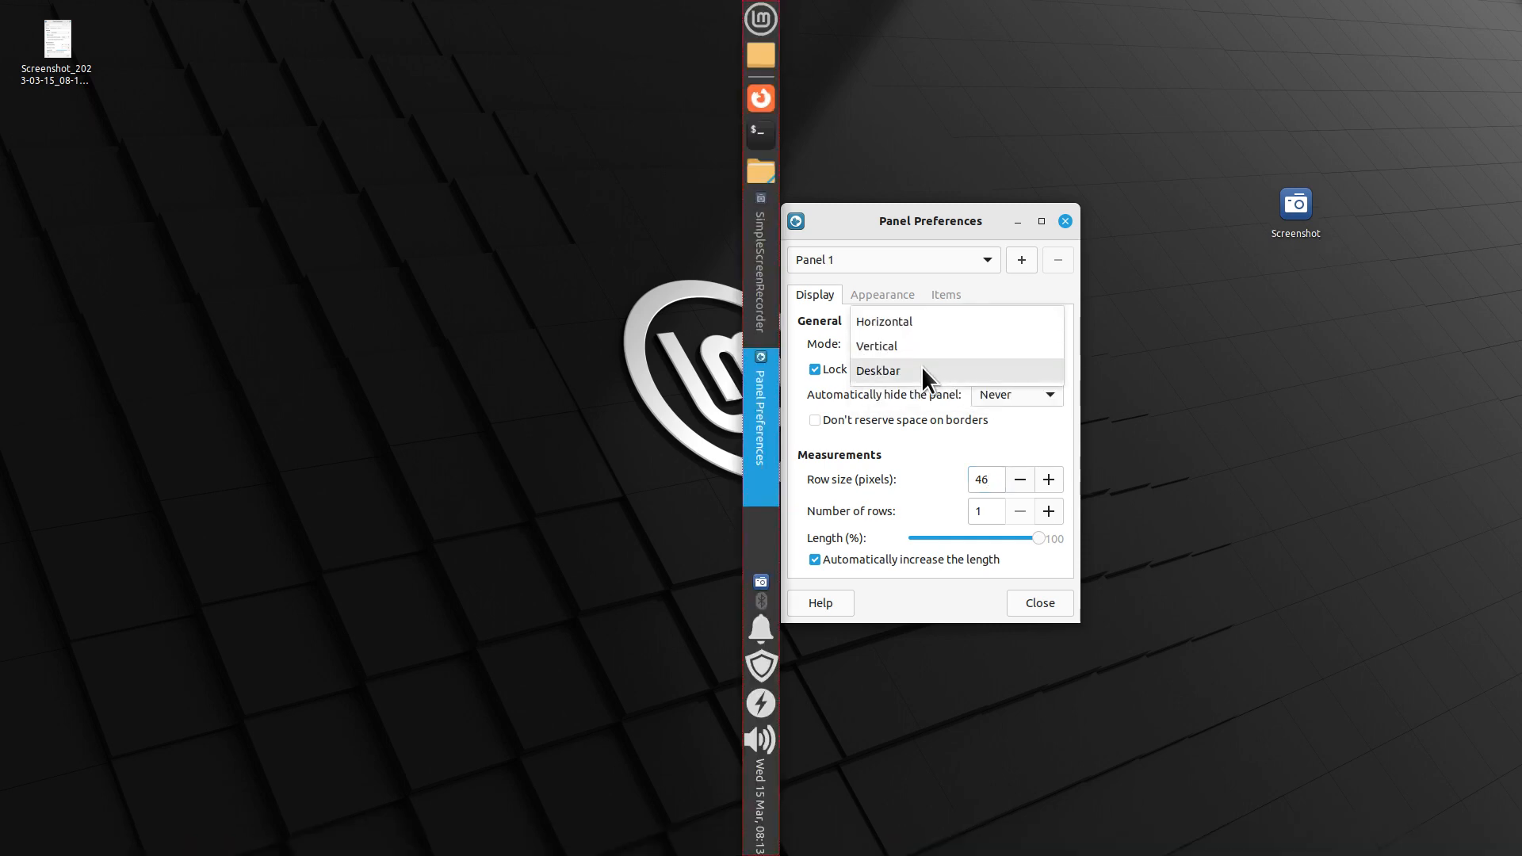
left_click(921, 366)
left_click(923, 343)
left_click(935, 297)
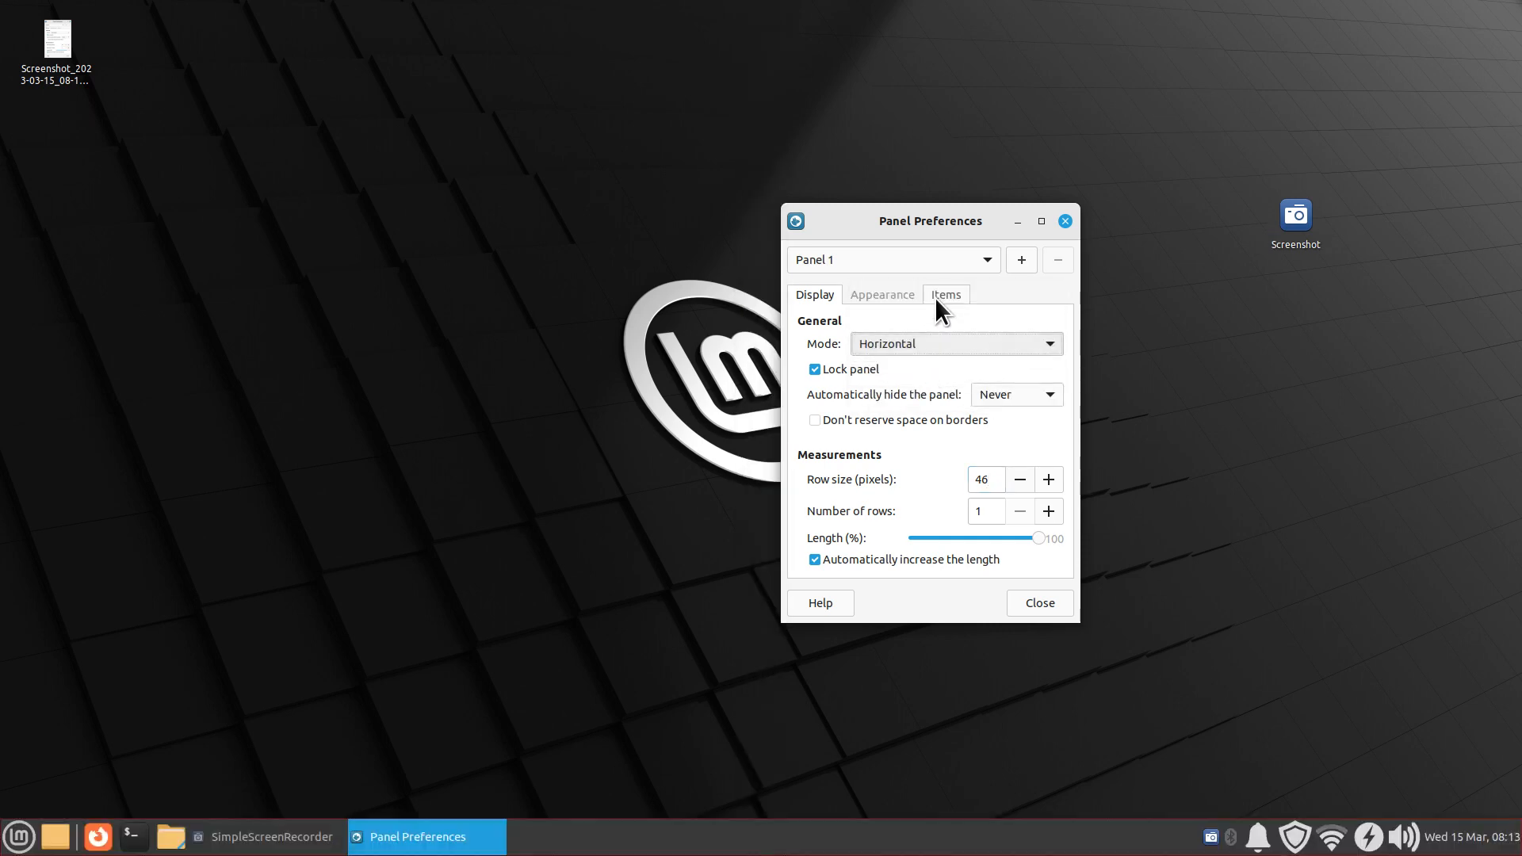
- Try the panel's dark mode in its appearance settings and switch it back off
left_click(880, 297)
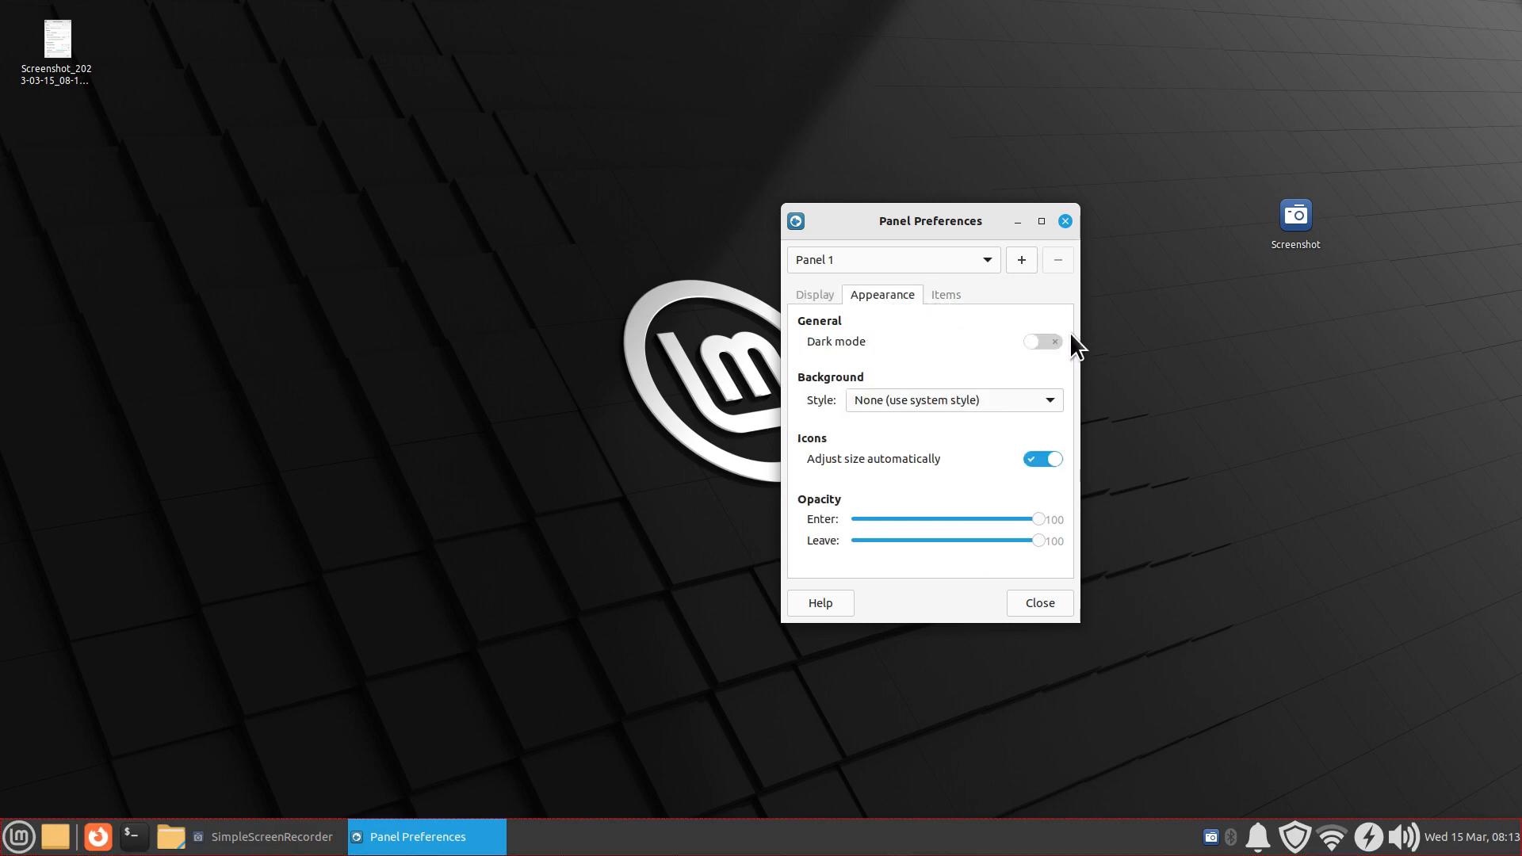
left_click(1046, 341)
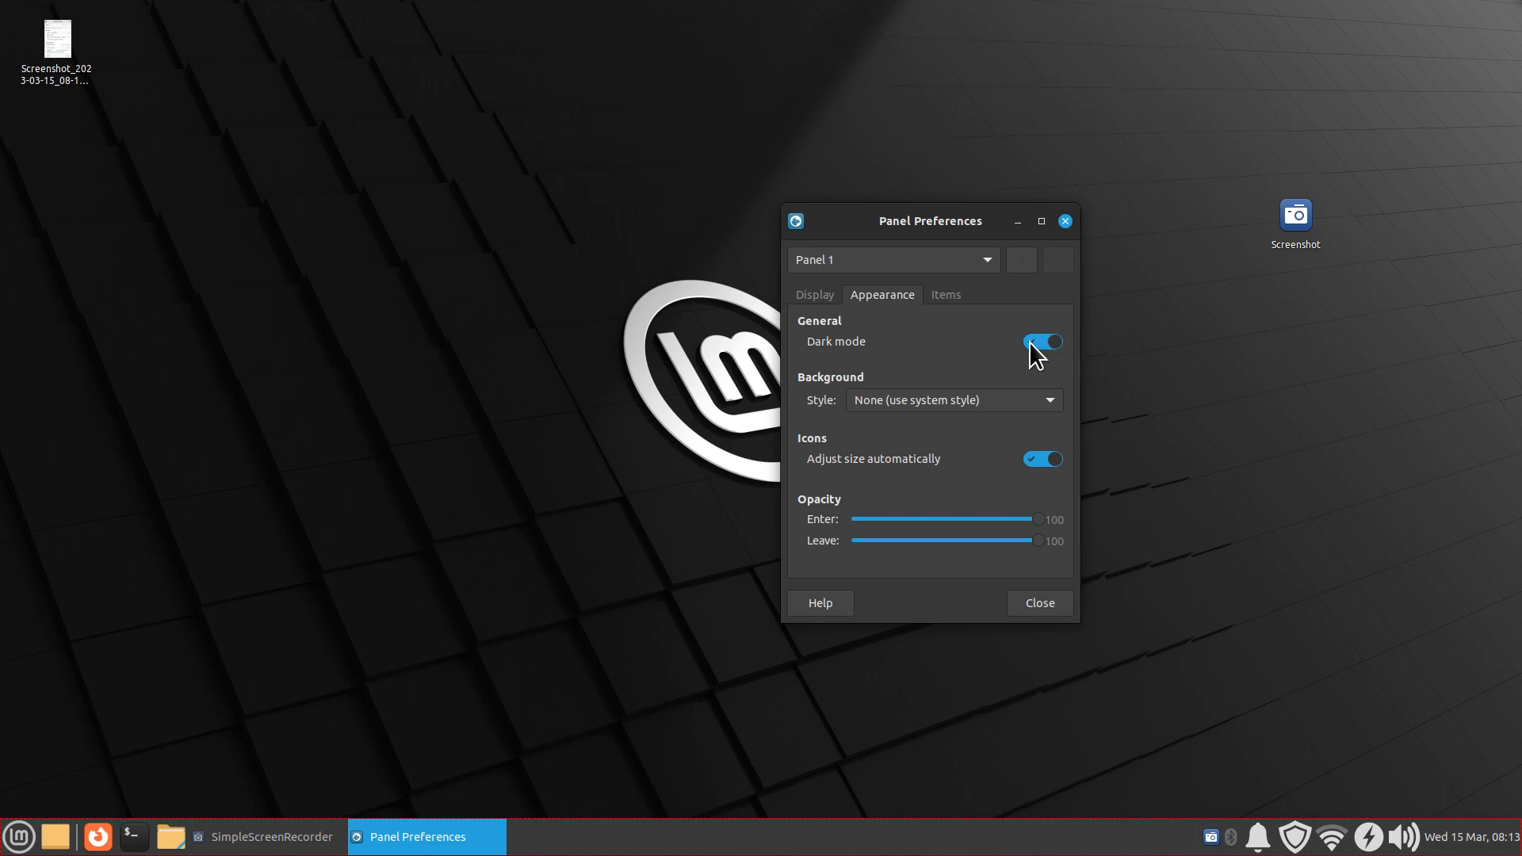
left_click(1030, 343)
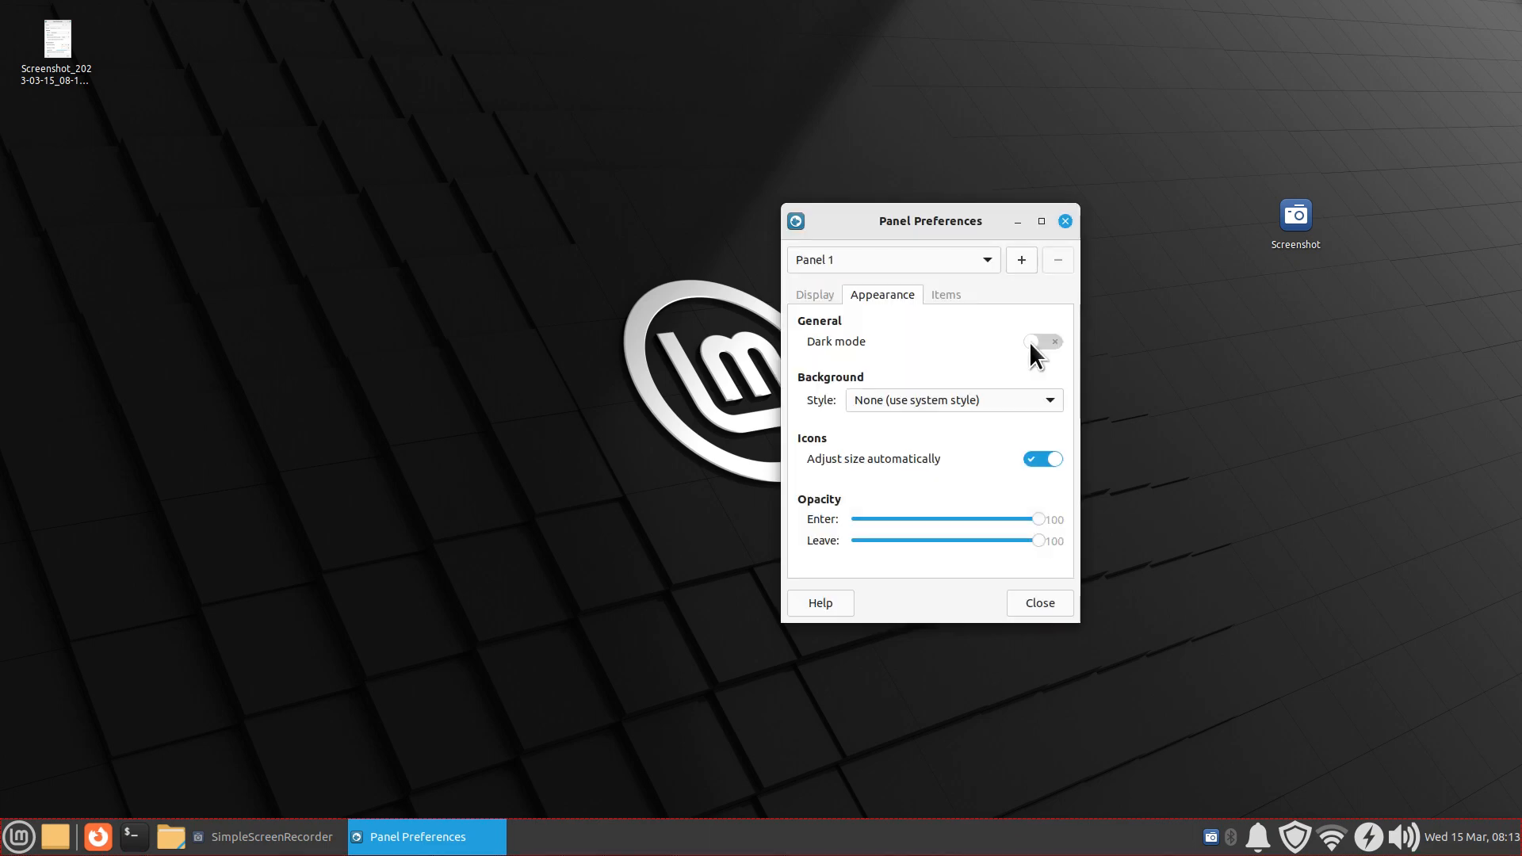
- Show the list of panel items with the window moved higher, and select the Screenshot shortcut on the desktop
left_click(940, 298)
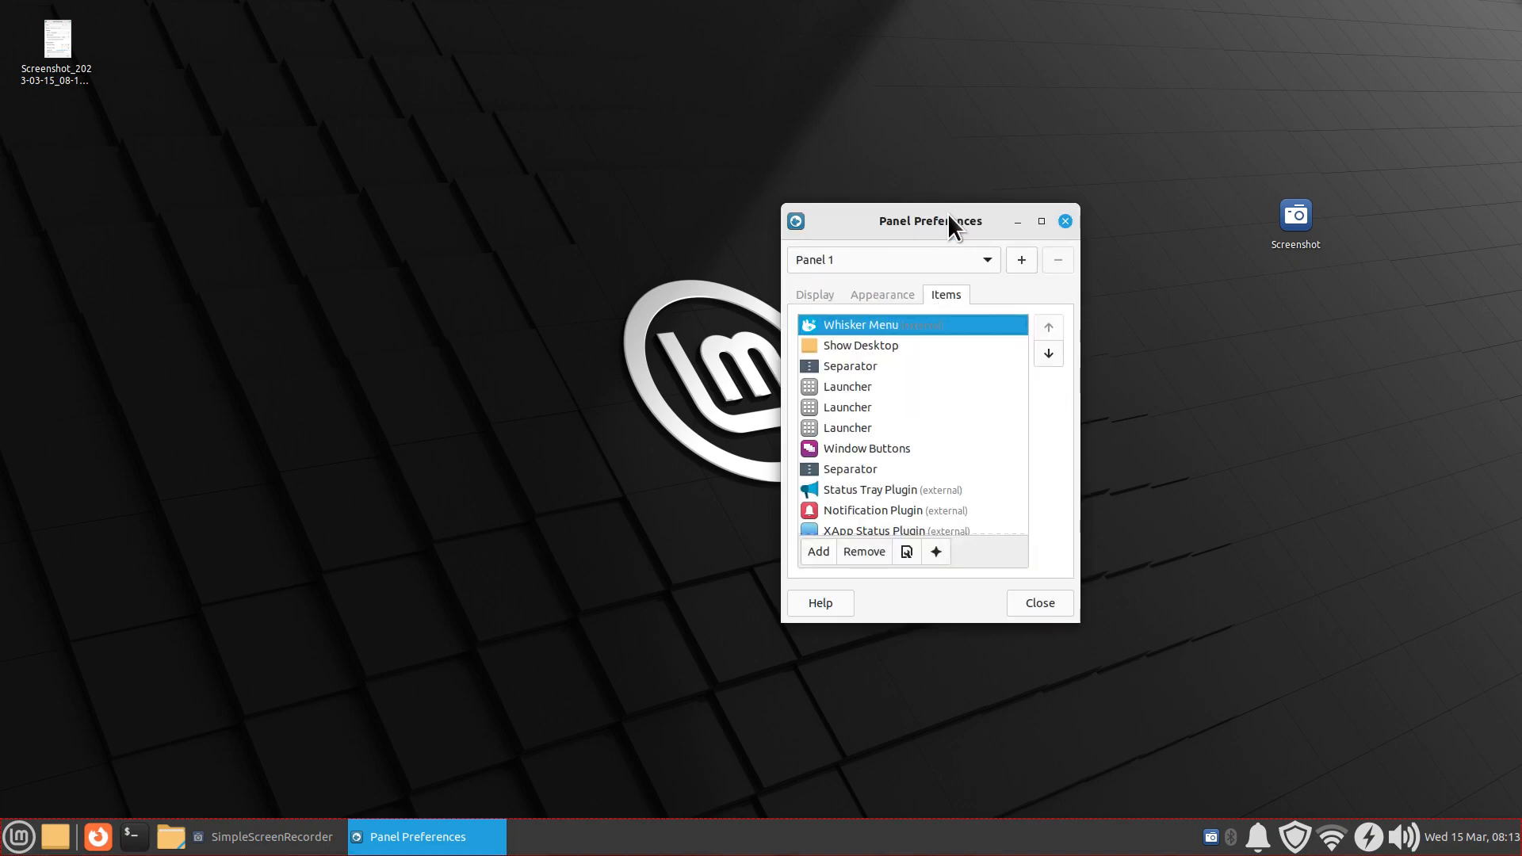
left_click_drag(948, 213, 974, 112)
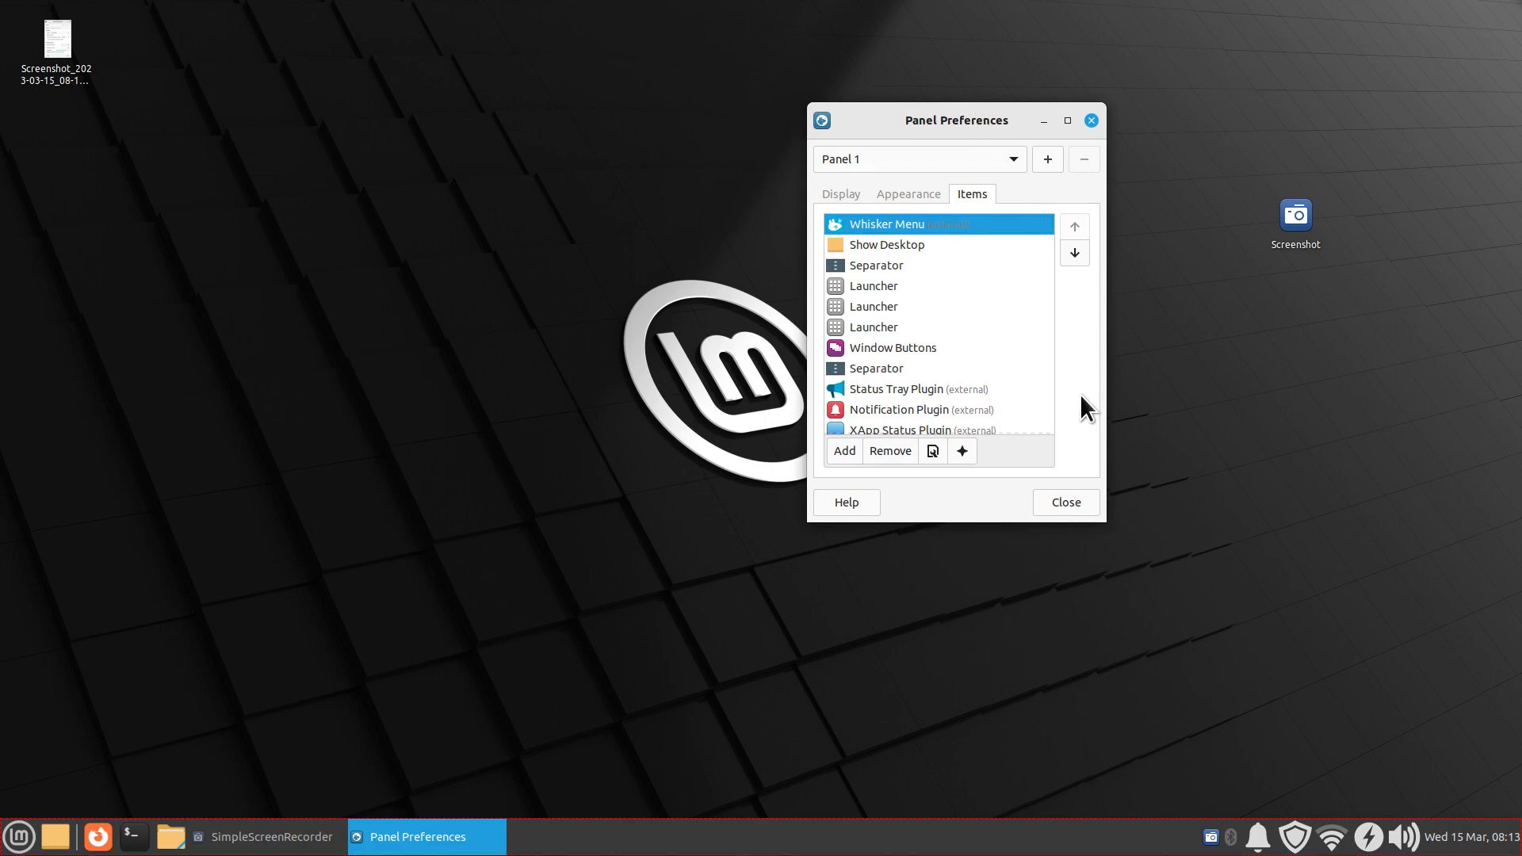
scroll(1029, 367, "down", 3)
left_click(1304, 230)
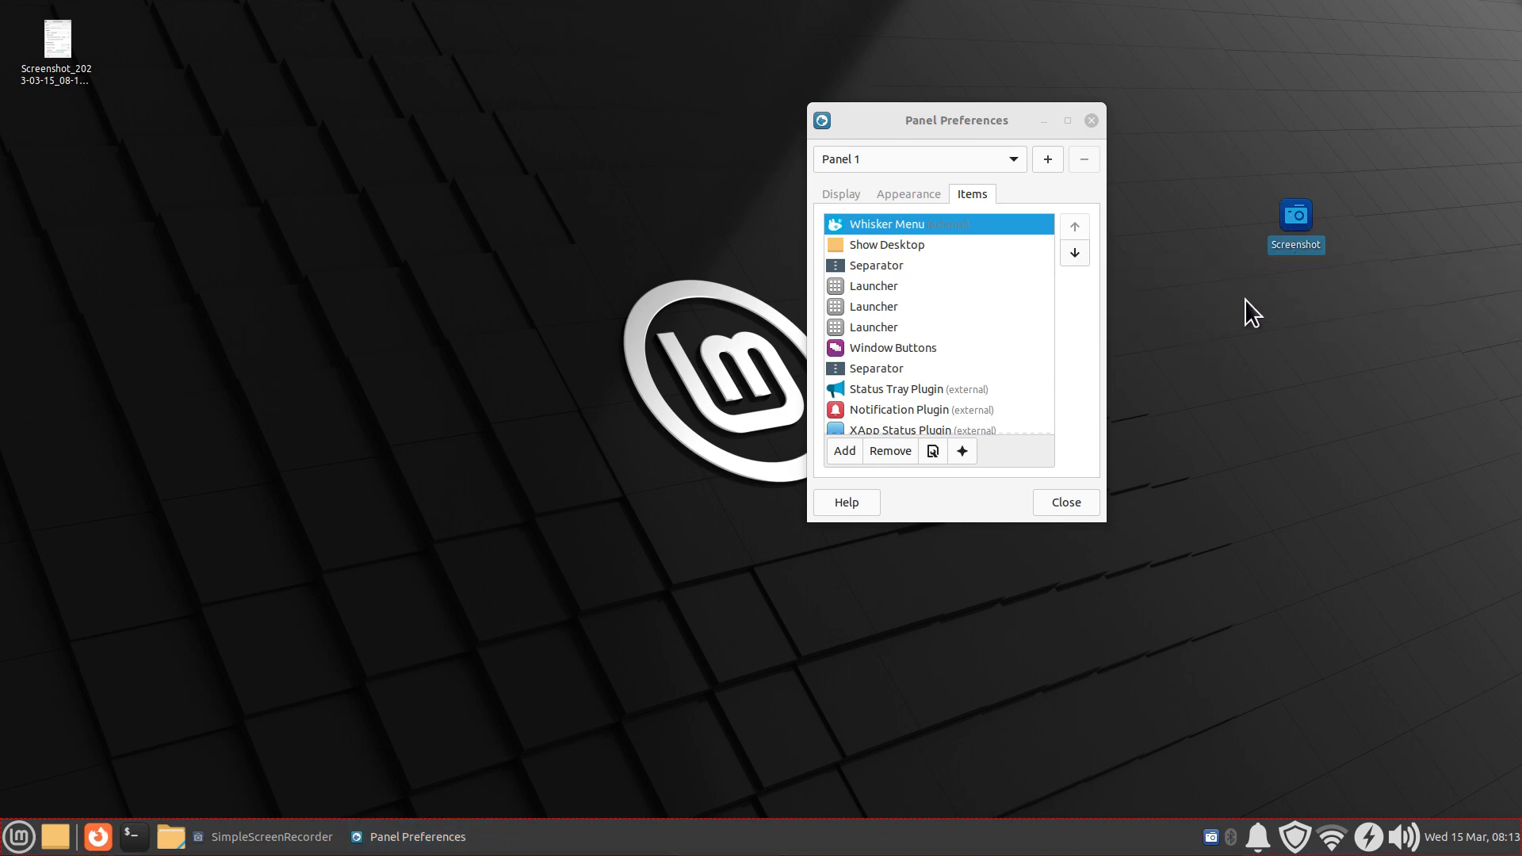
- Capture the Panel Preferences window showing the upper part of the items list and save the screenshot to the Desktop
double_click(1304, 228)
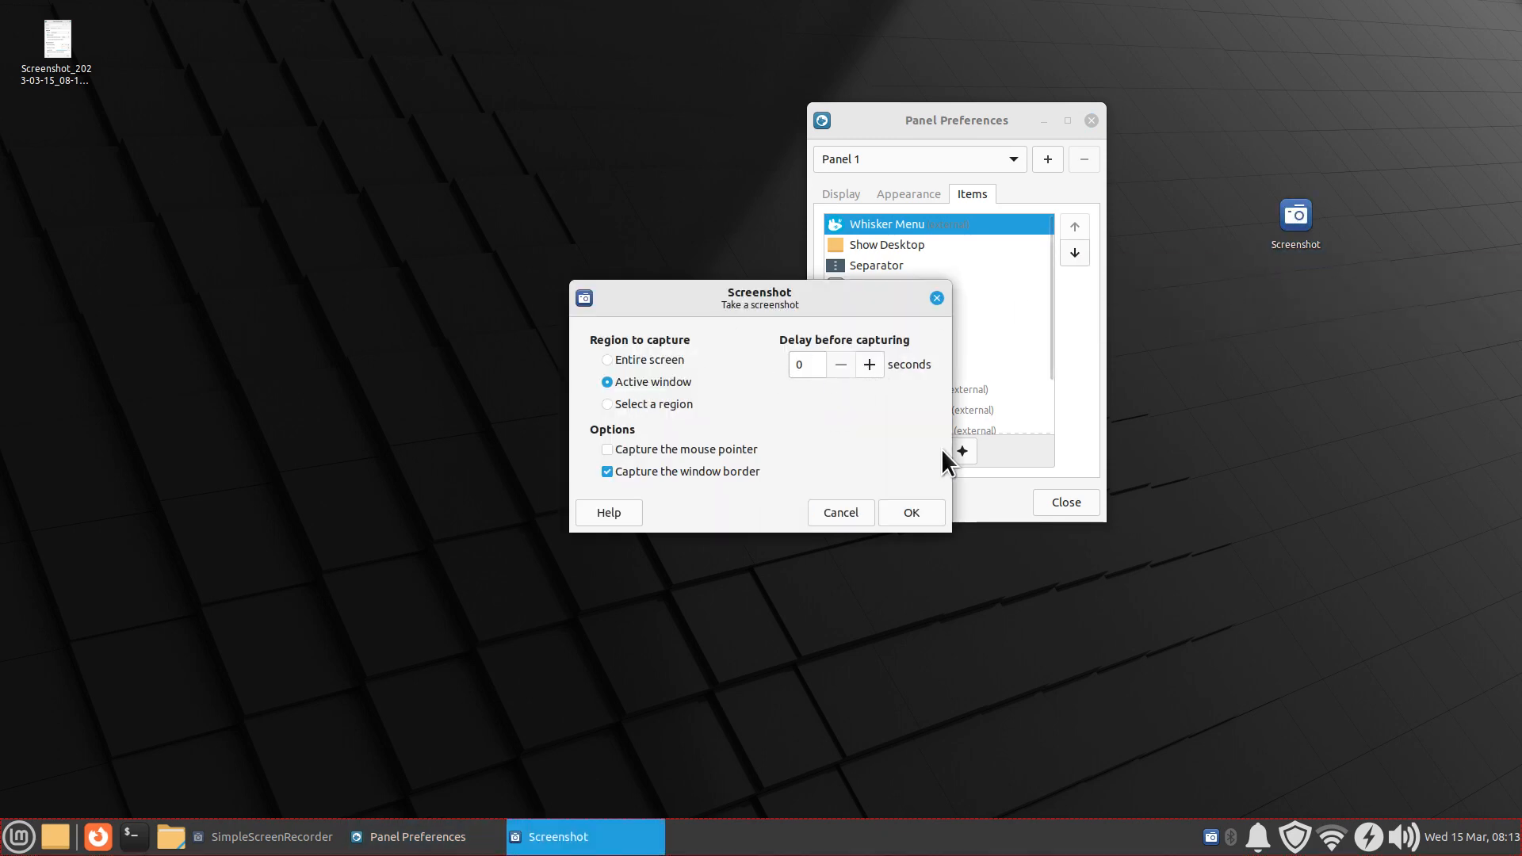
left_click(912, 511)
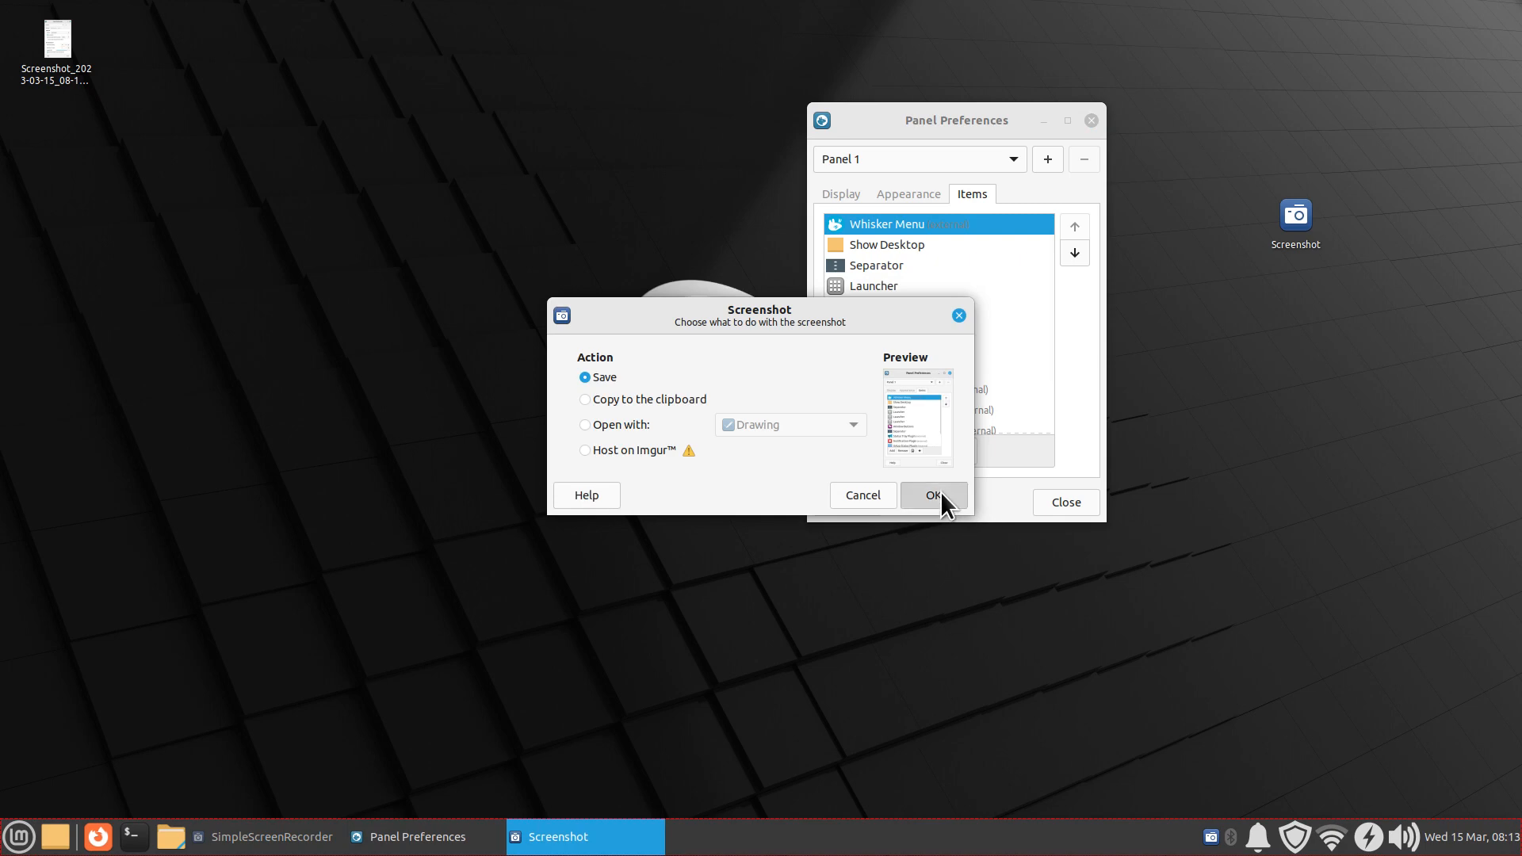
left_click(940, 491)
left_click(1246, 57)
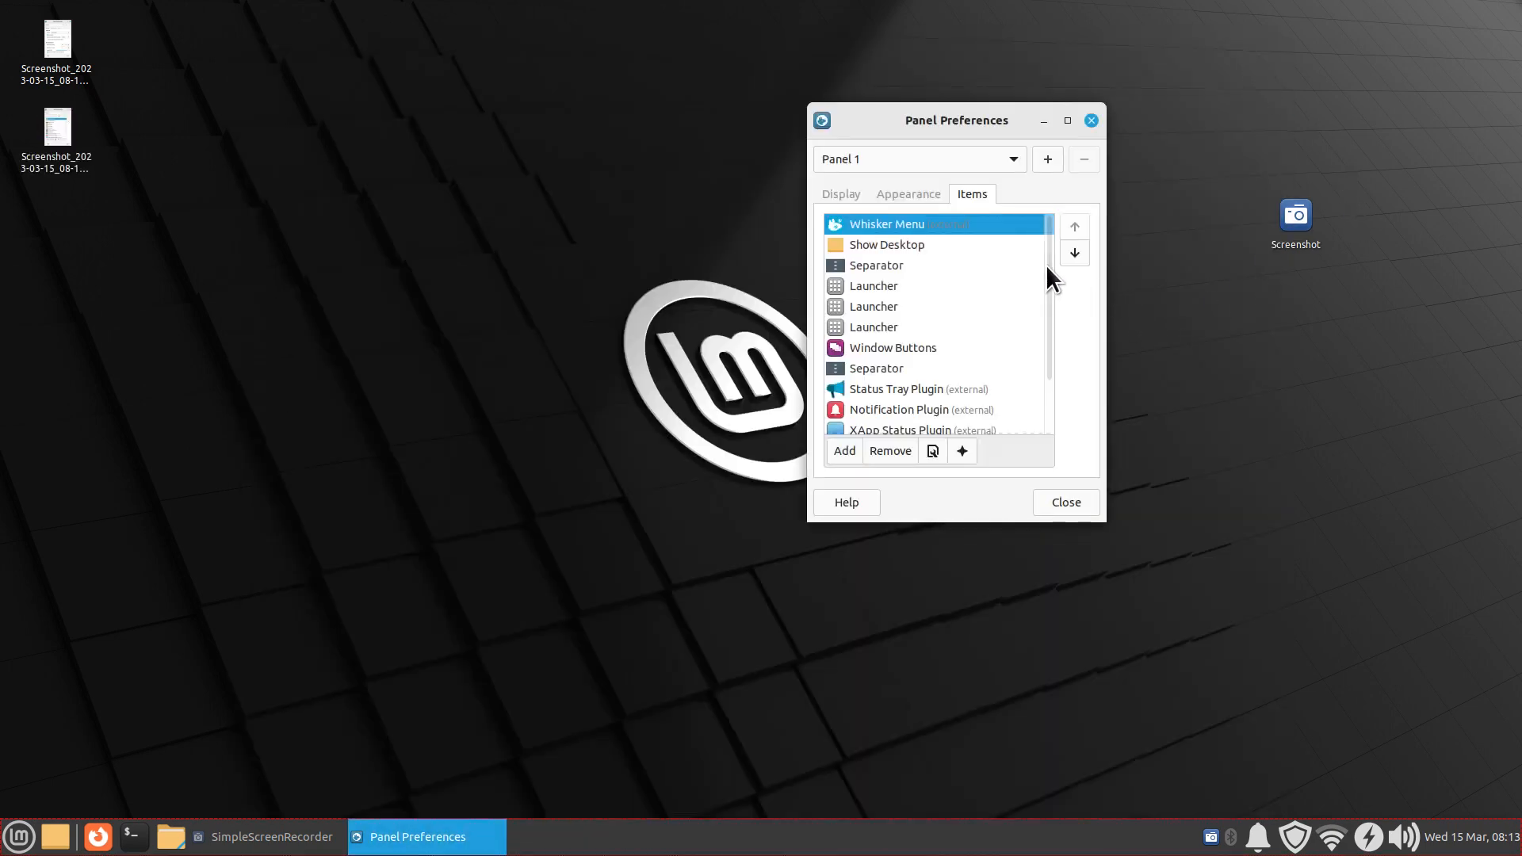
- Capture the Panel Preferences window showing the items list down to Clock, and save the screenshot to the Desktop
left_click_drag(1044, 265, 1044, 333)
double_click(1305, 218)
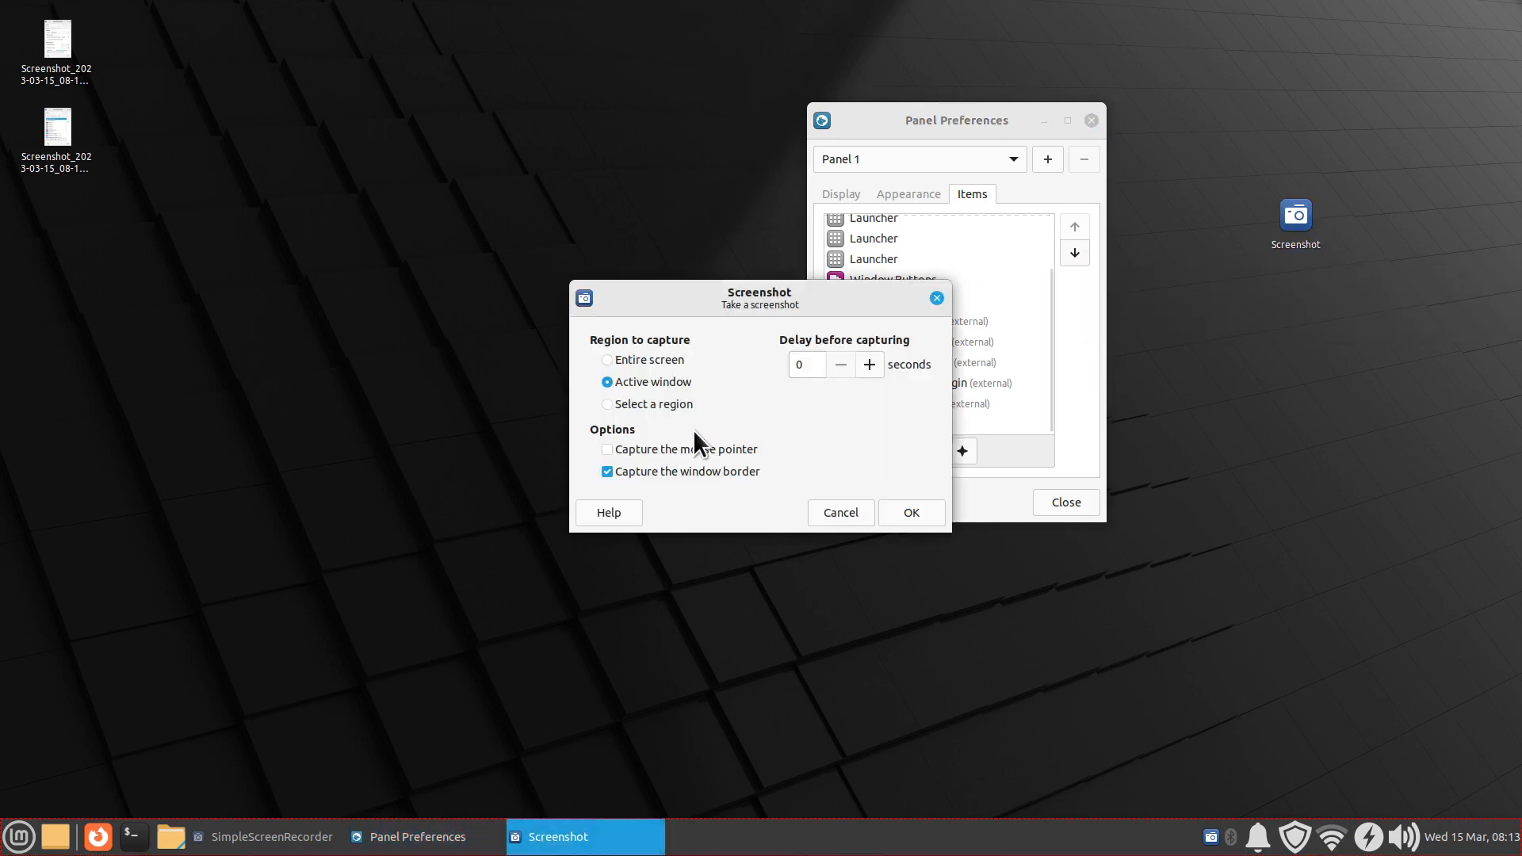
left_click(935, 512)
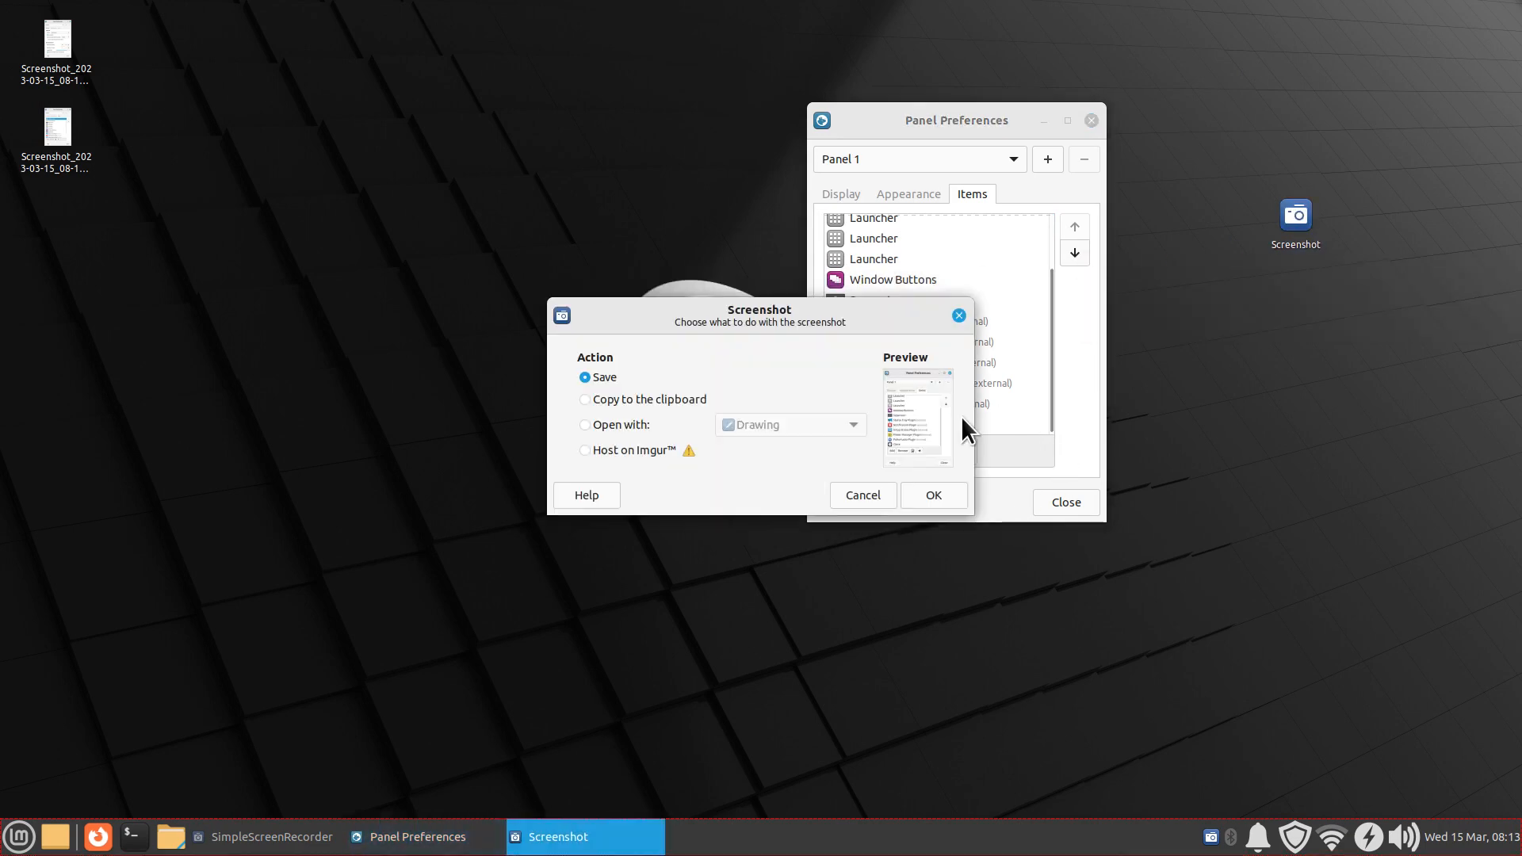
left_click(919, 495)
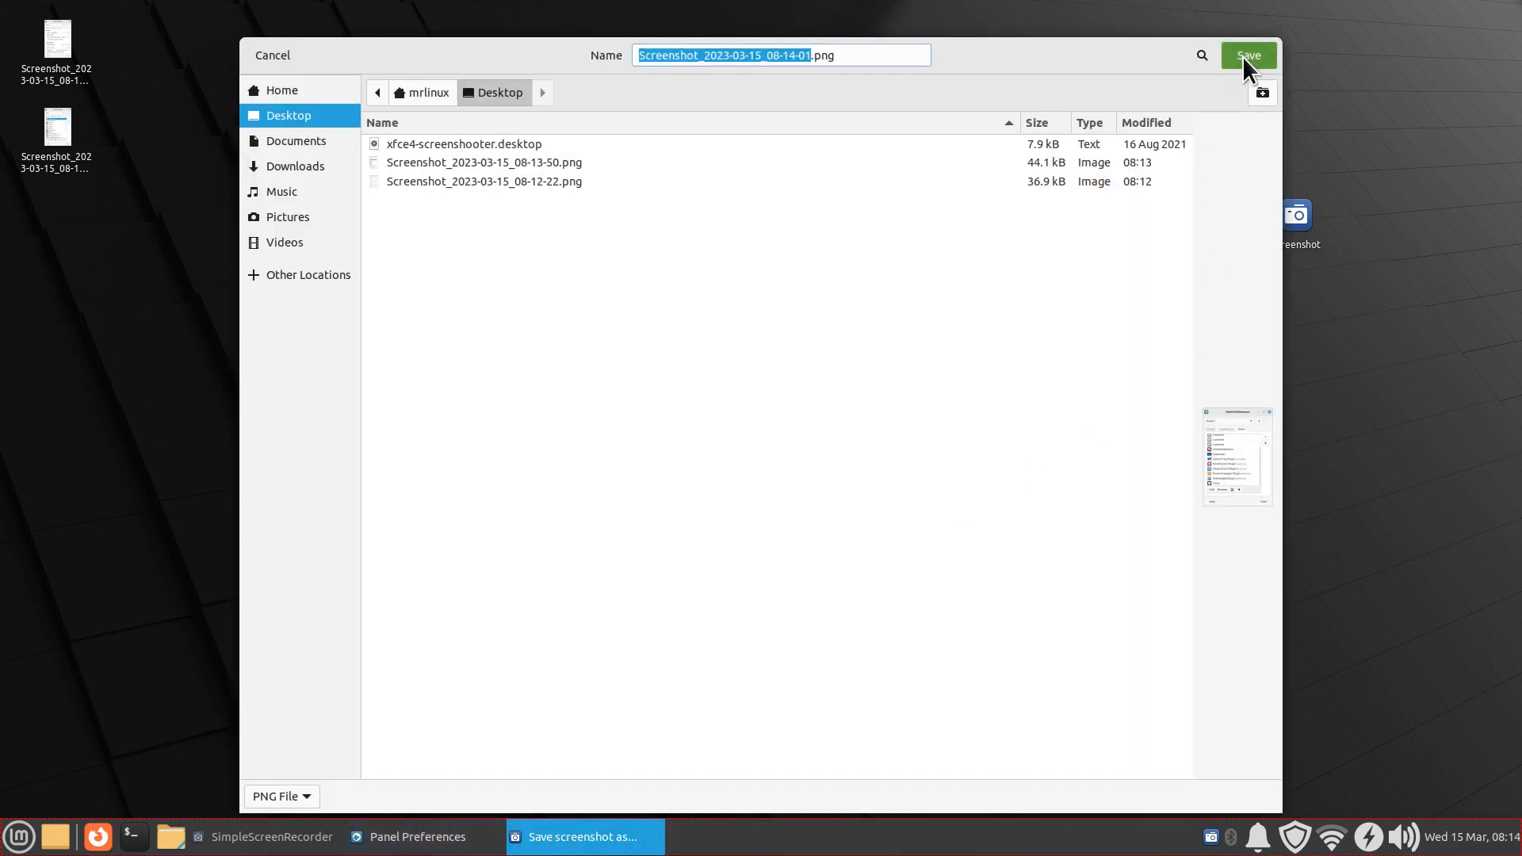
left_click(1246, 57)
- View the two saved screenshots of the panel items from the desktop, closing each one after checking it
double_click(60, 213)
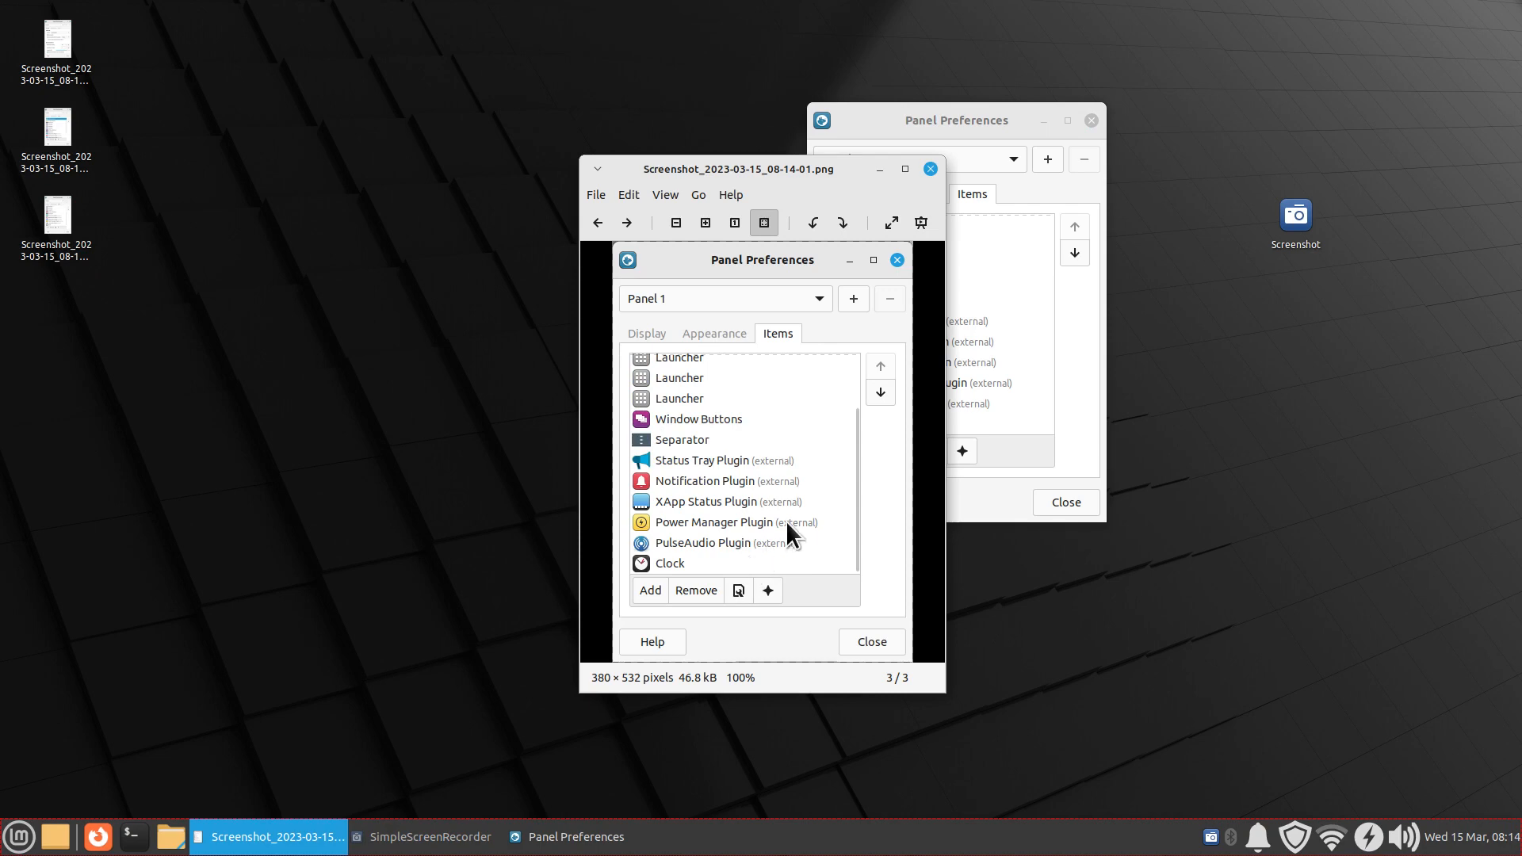
left_click(931, 174)
double_click(62, 131)
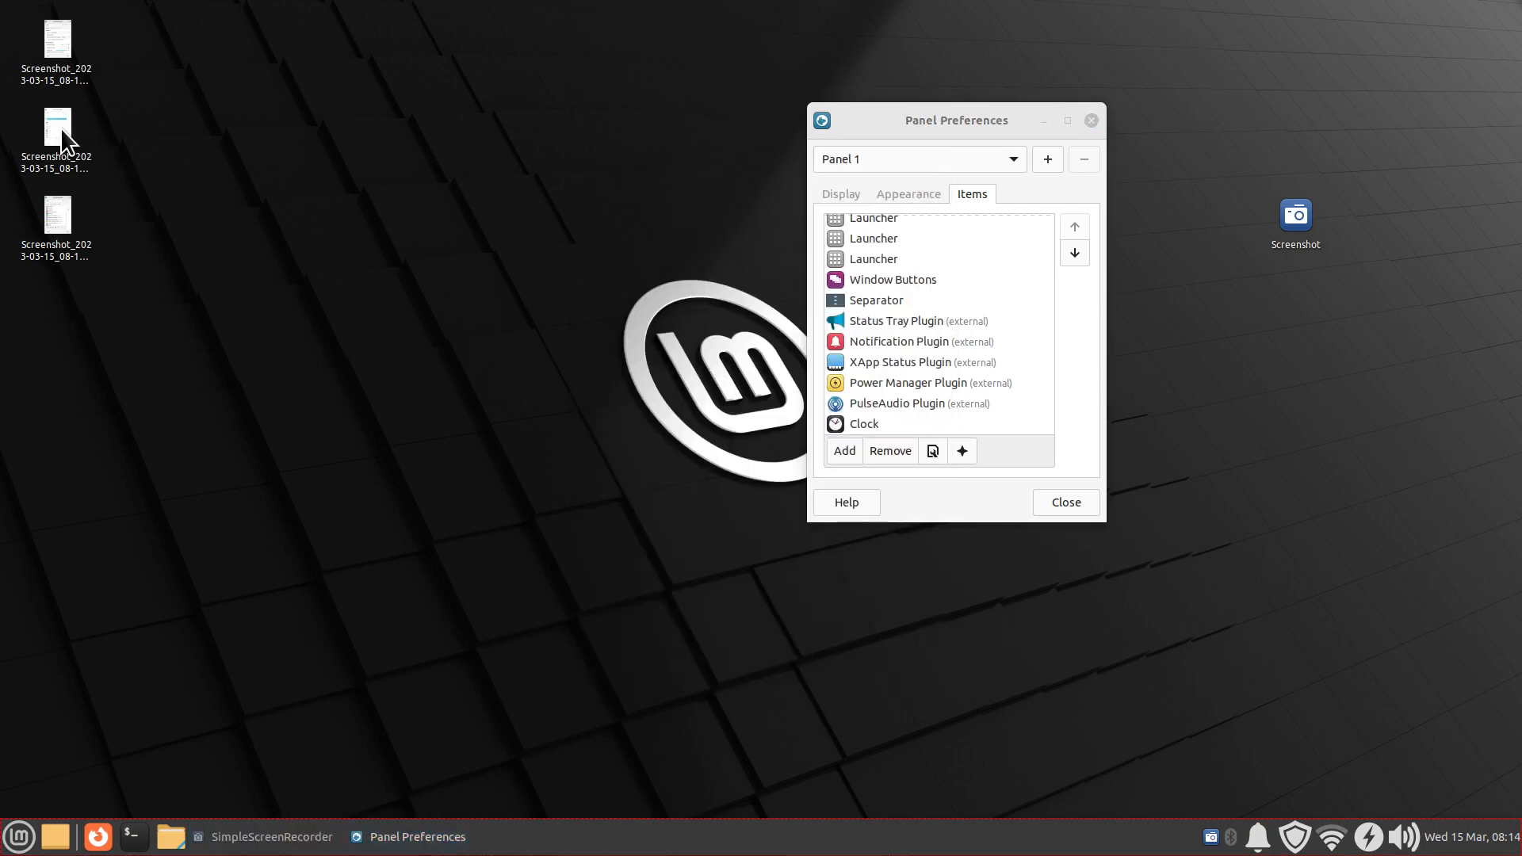
left_click(931, 169)
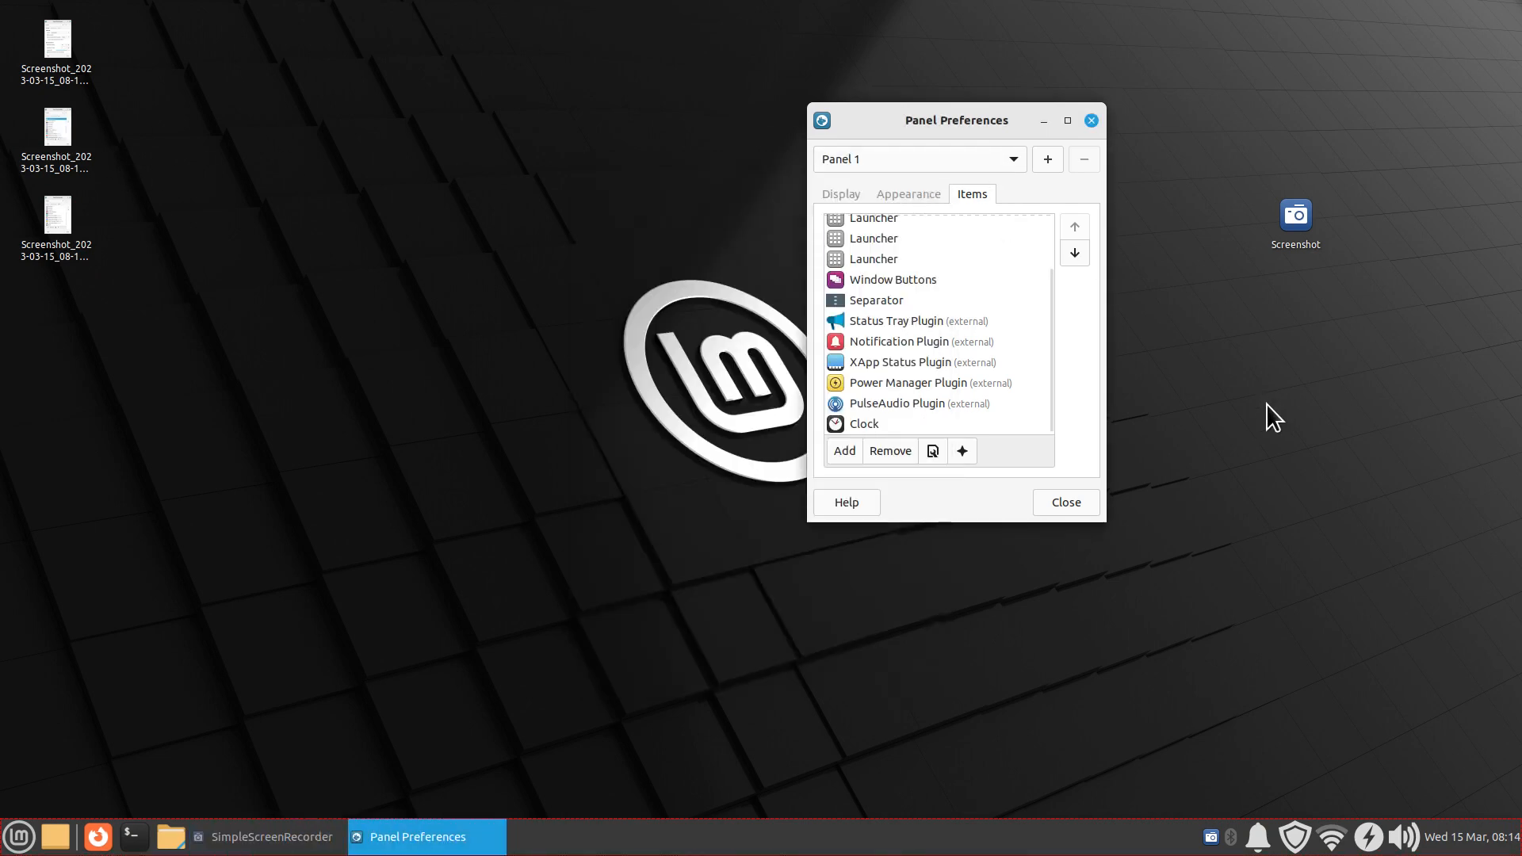
- Reposition the Panel Preferences window and move the Whisker Menu from the start to the very end of the panel items, after Clock
left_click_drag(893, 121, 685, 202)
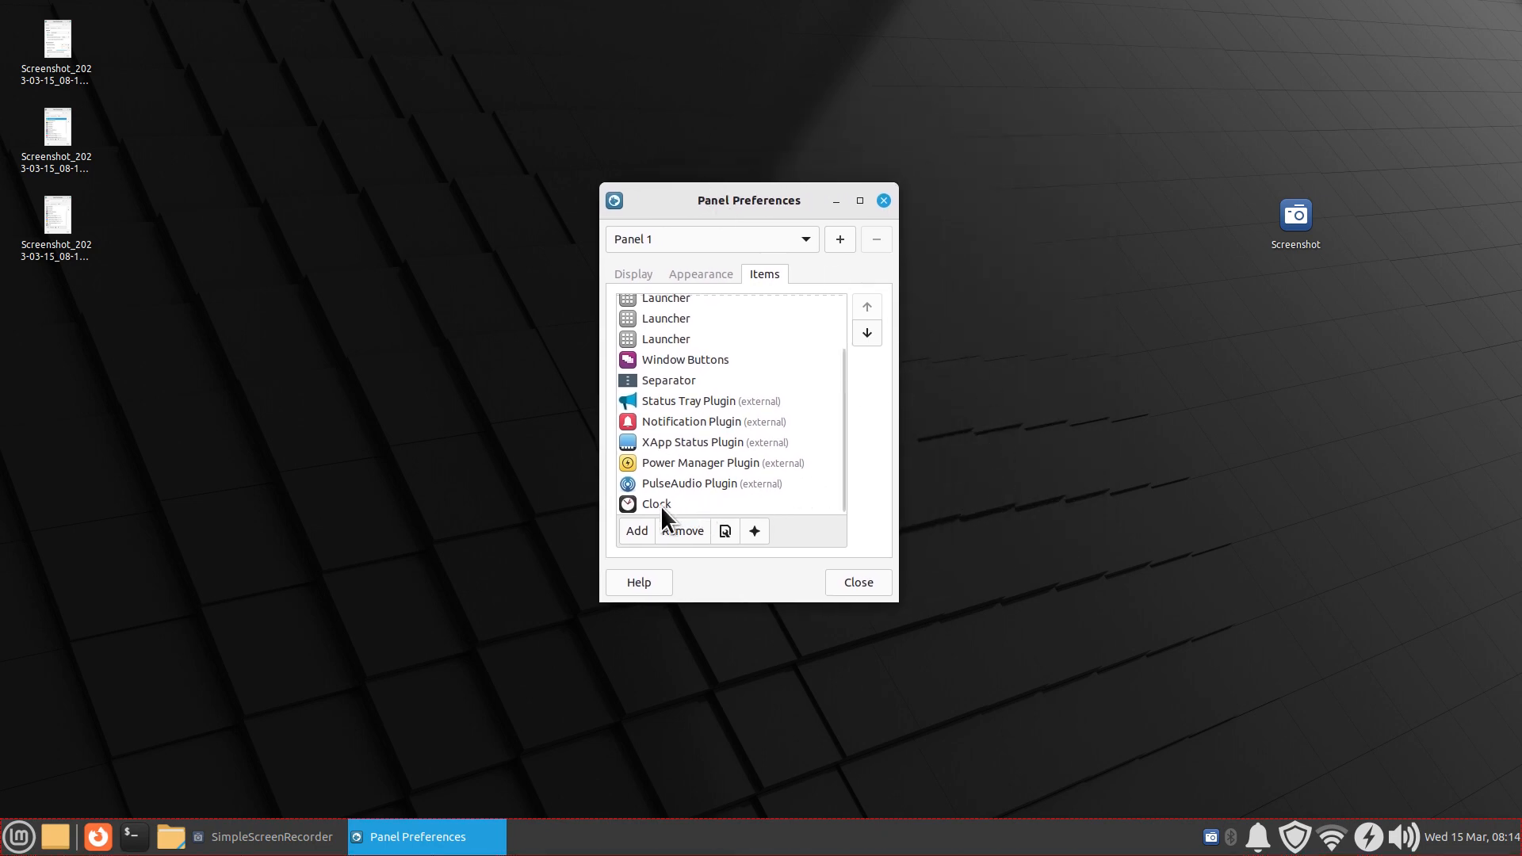
scroll(839, 426, "up", 3)
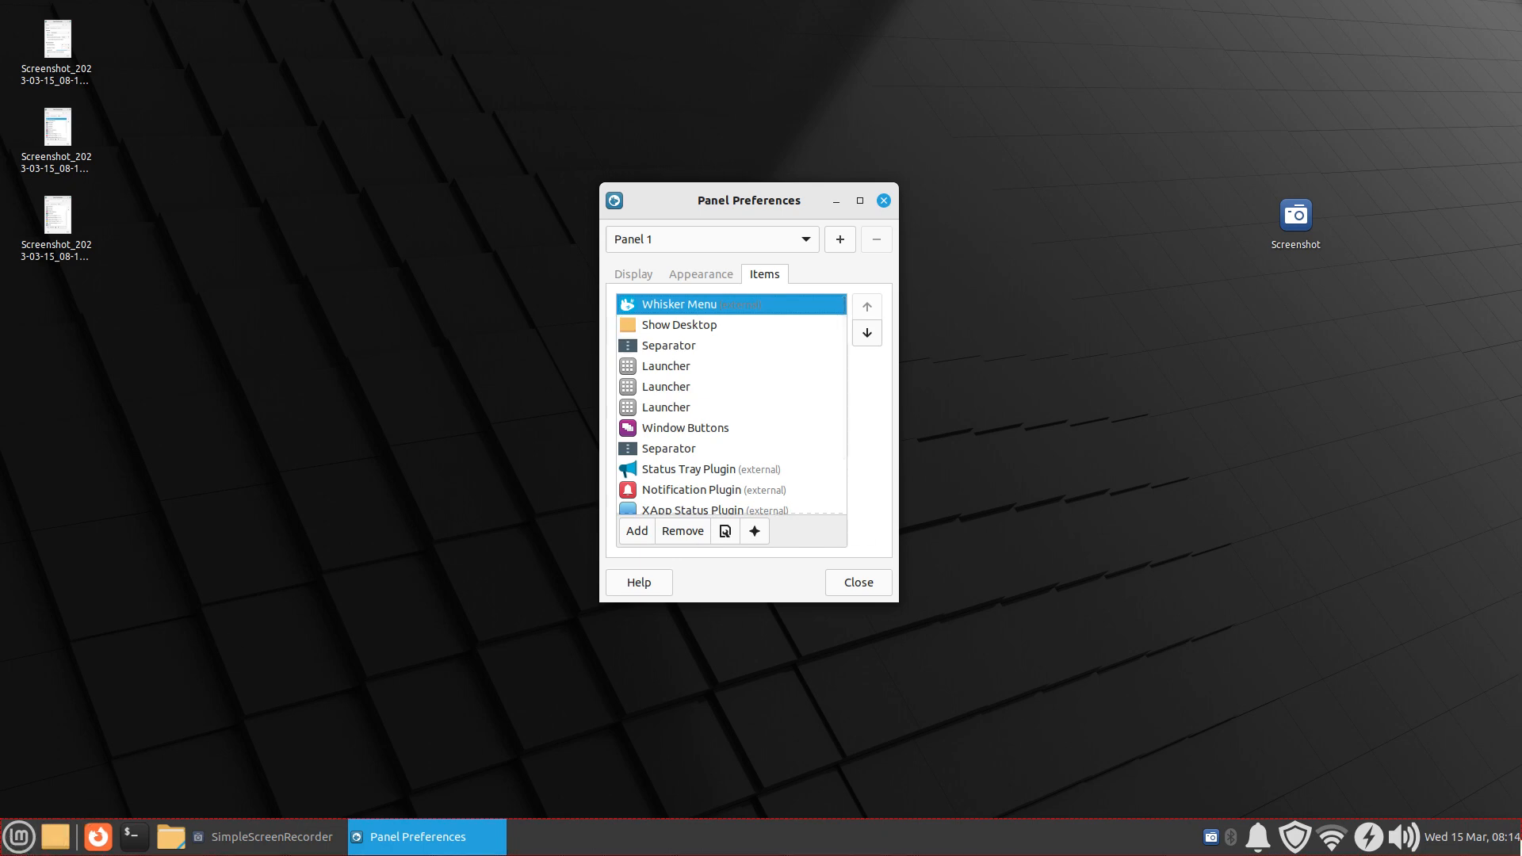
left_click(869, 331)
left_click(869, 332)
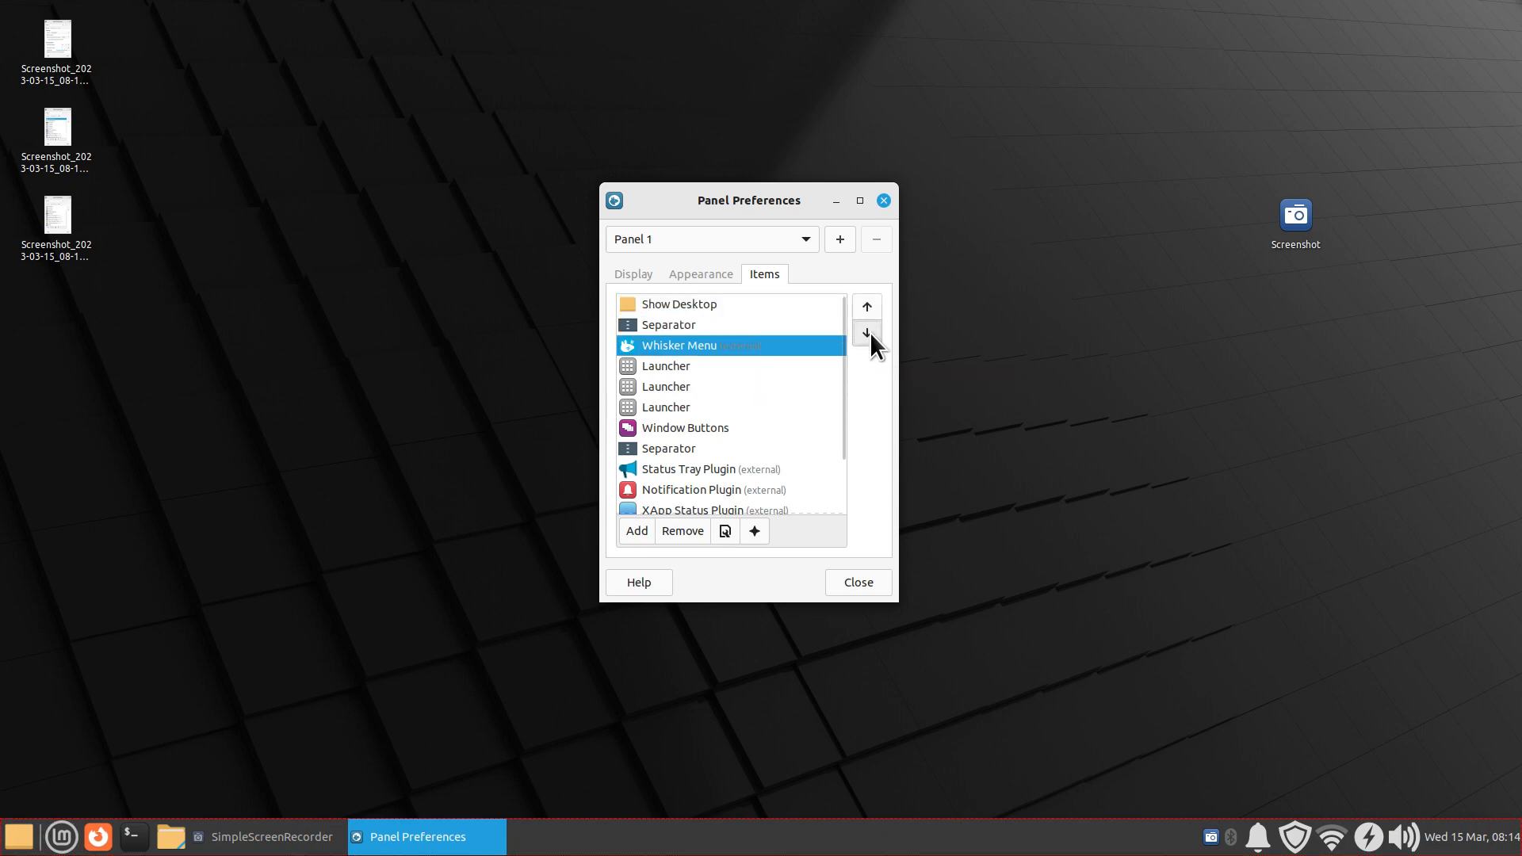
left_click(868, 331)
left_click(869, 332)
left_click(868, 331)
left_click(869, 332)
left_click(869, 331)
left_click(869, 331)
left_click(869, 331)
left_click(869, 331)
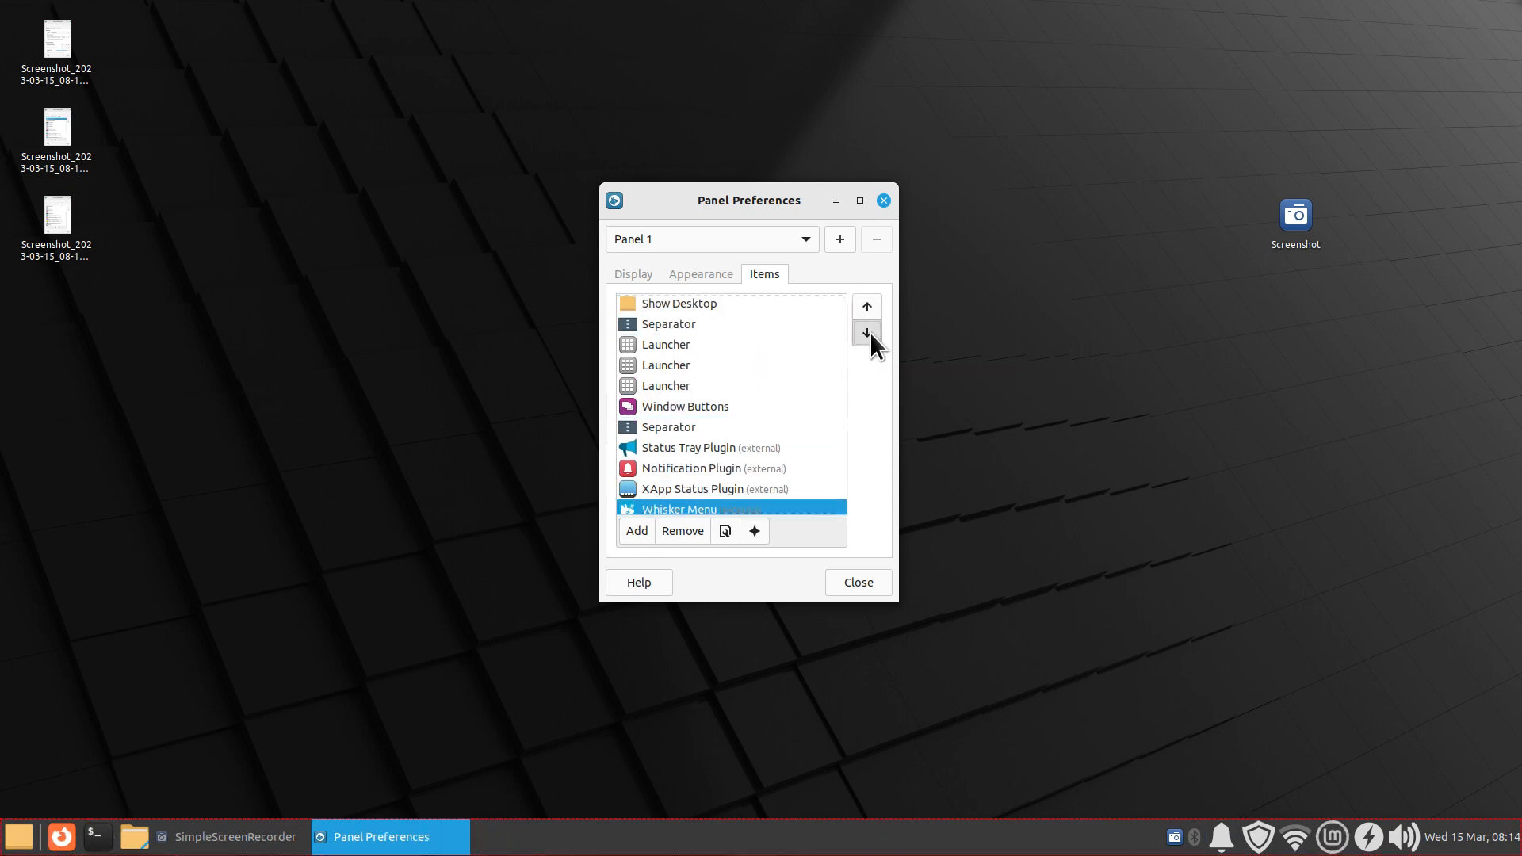
left_click(869, 331)
left_click(869, 331)
left_click(869, 332)
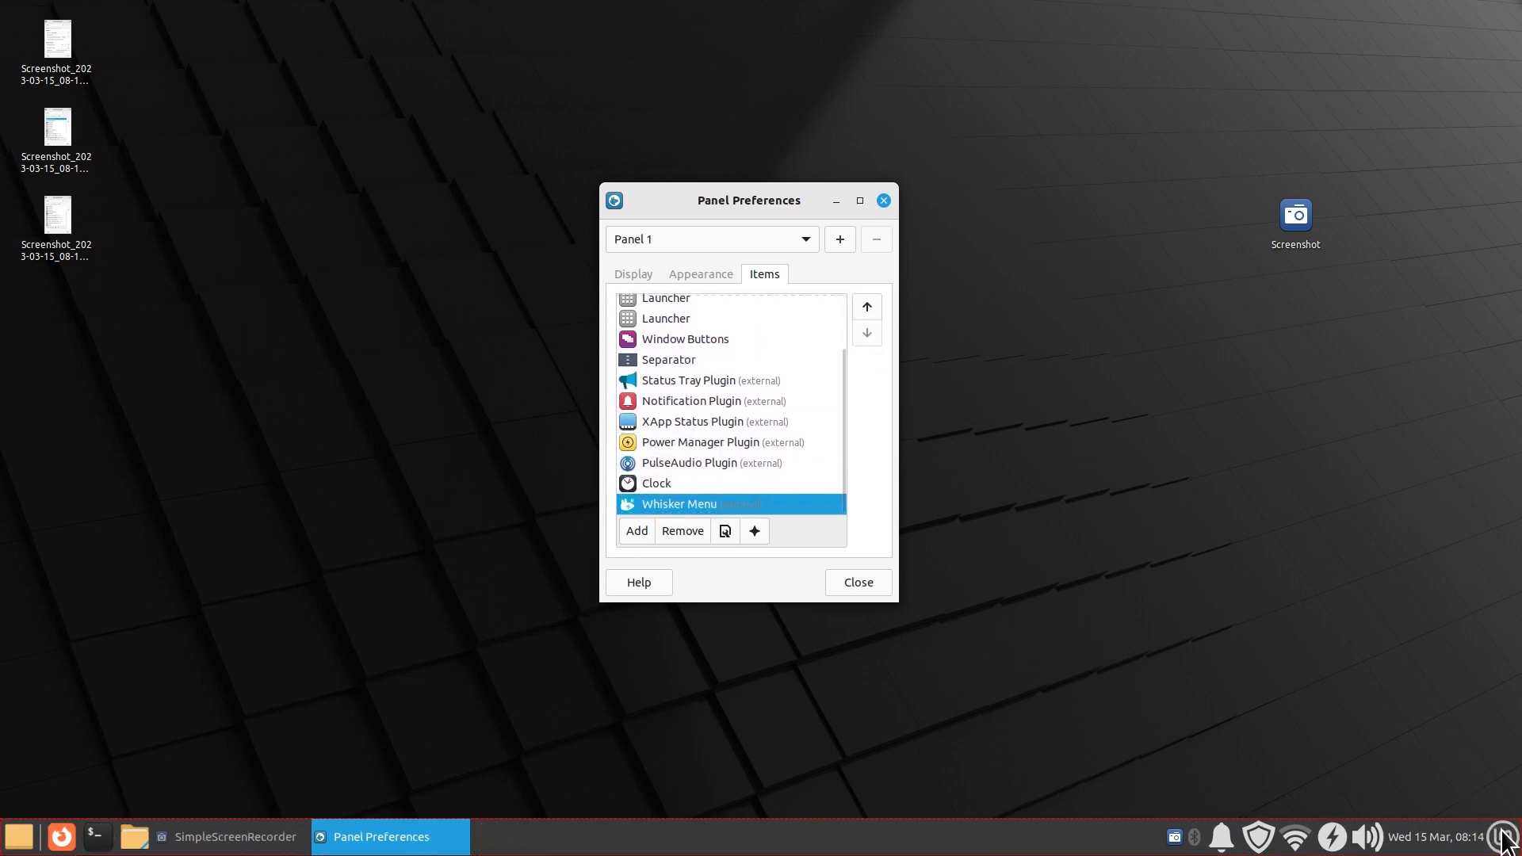
- Close the panel preferences, open the Whisker Menu at its new place in the panel, and open its log-out dialog and cancel it
left_click(852, 584)
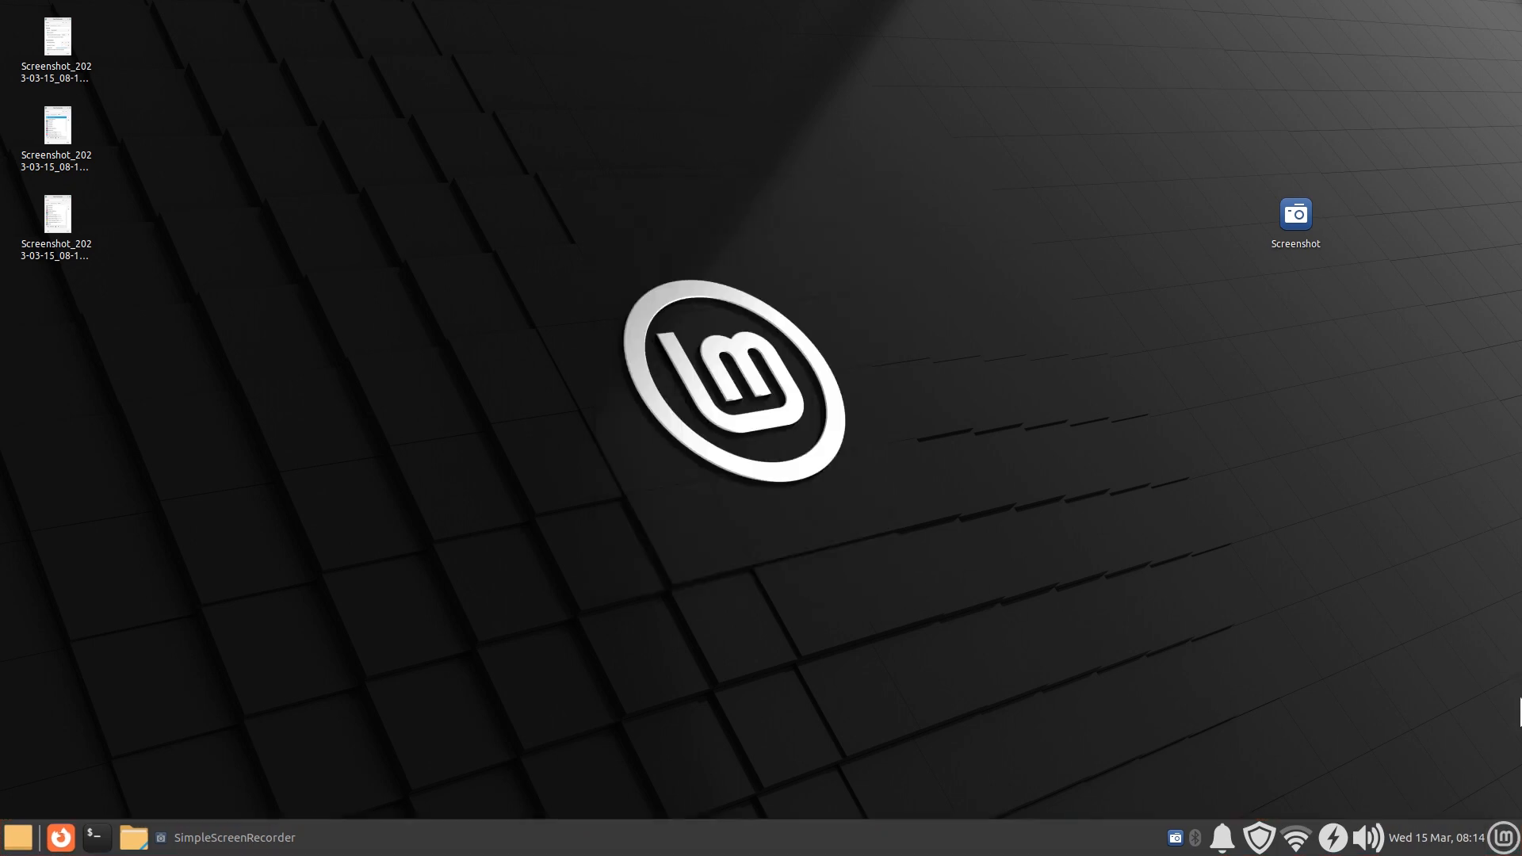
left_click(1510, 841)
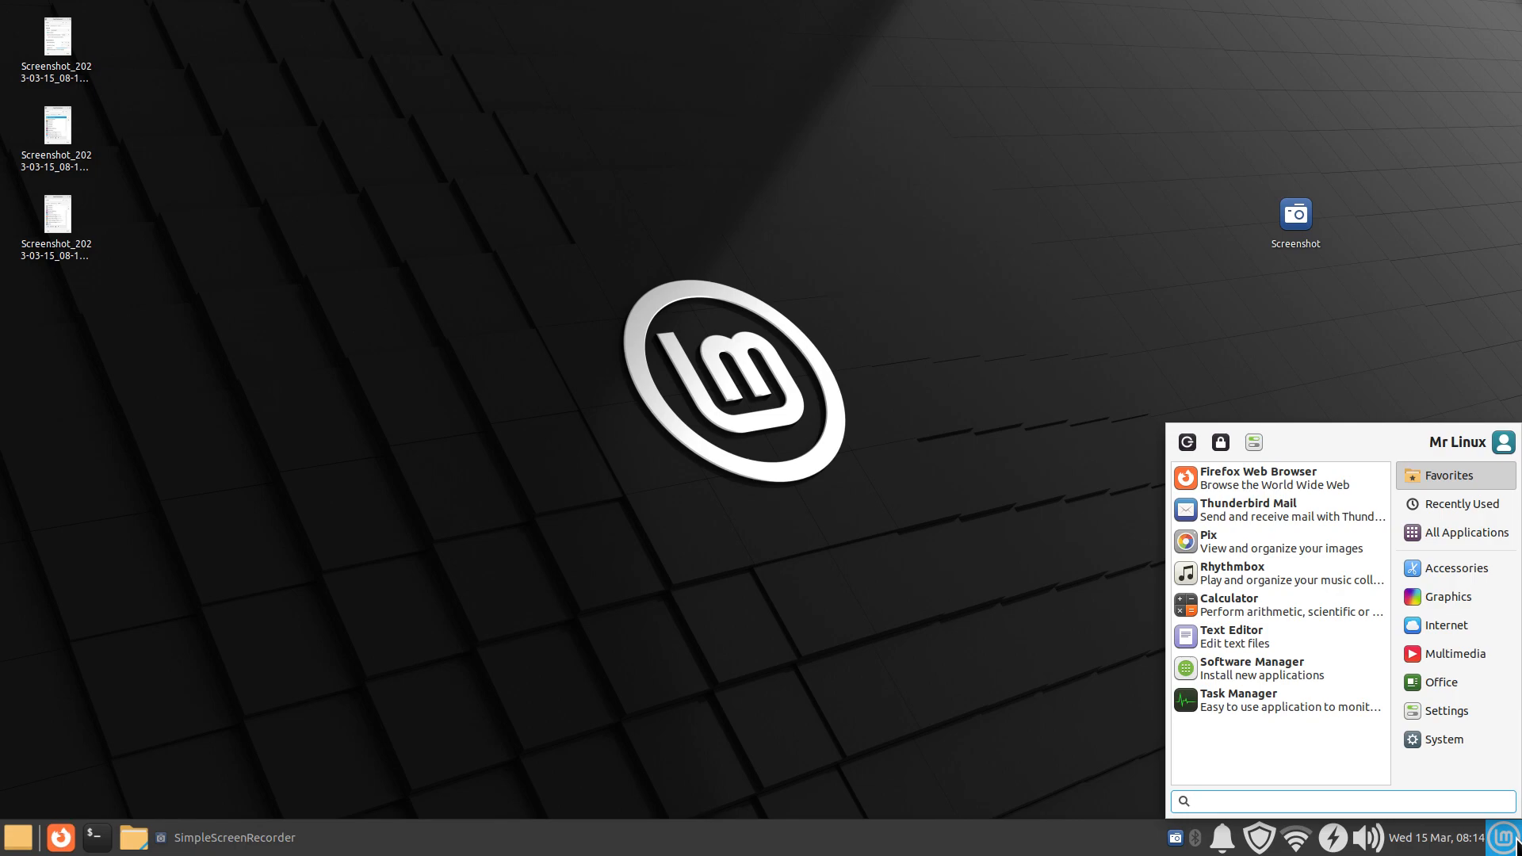
left_click(1187, 443)
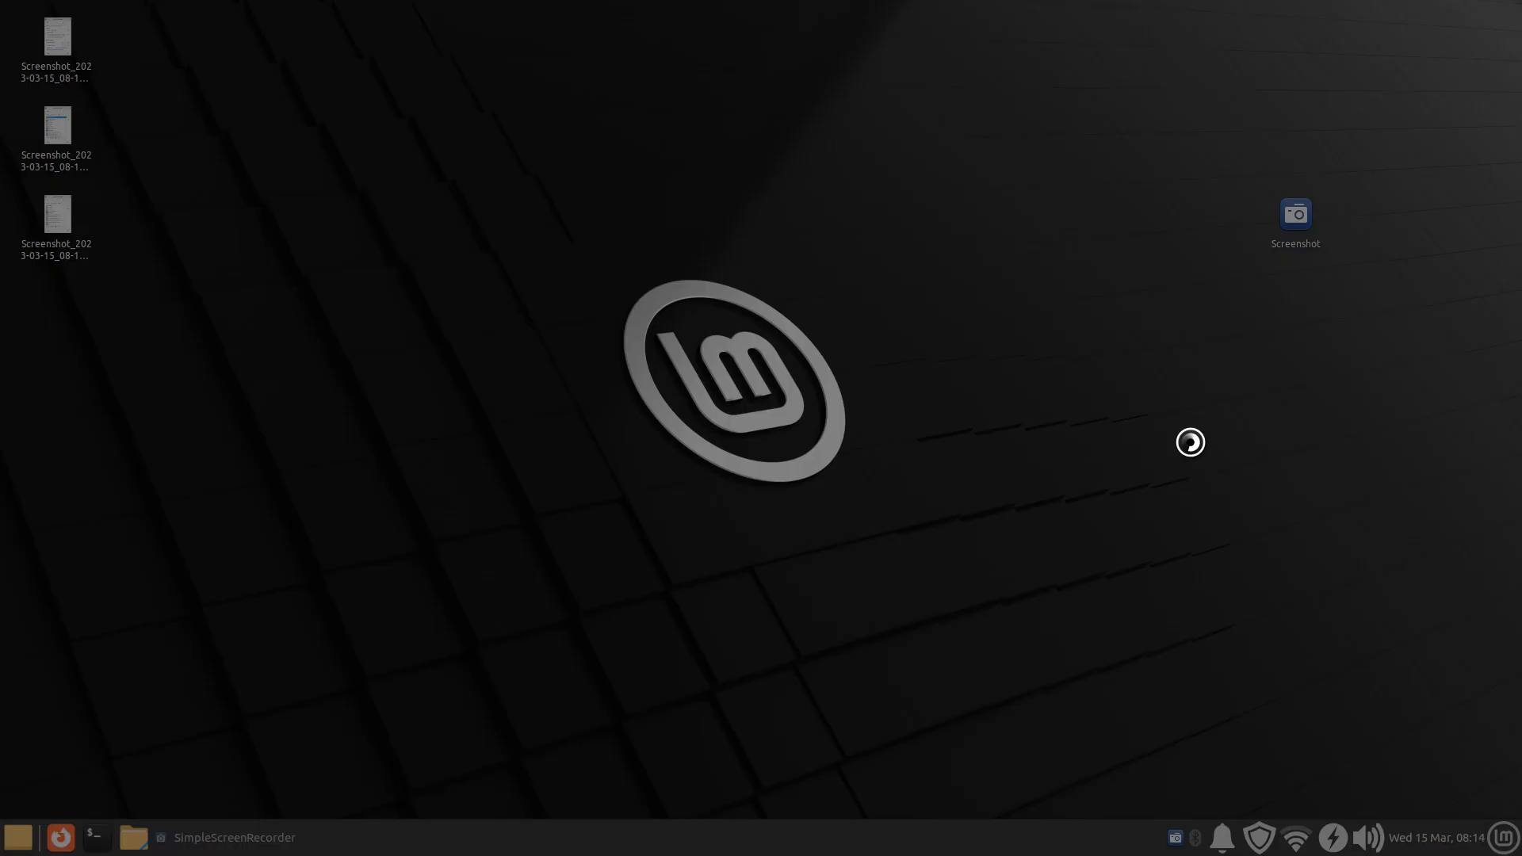
left_click(862, 526)
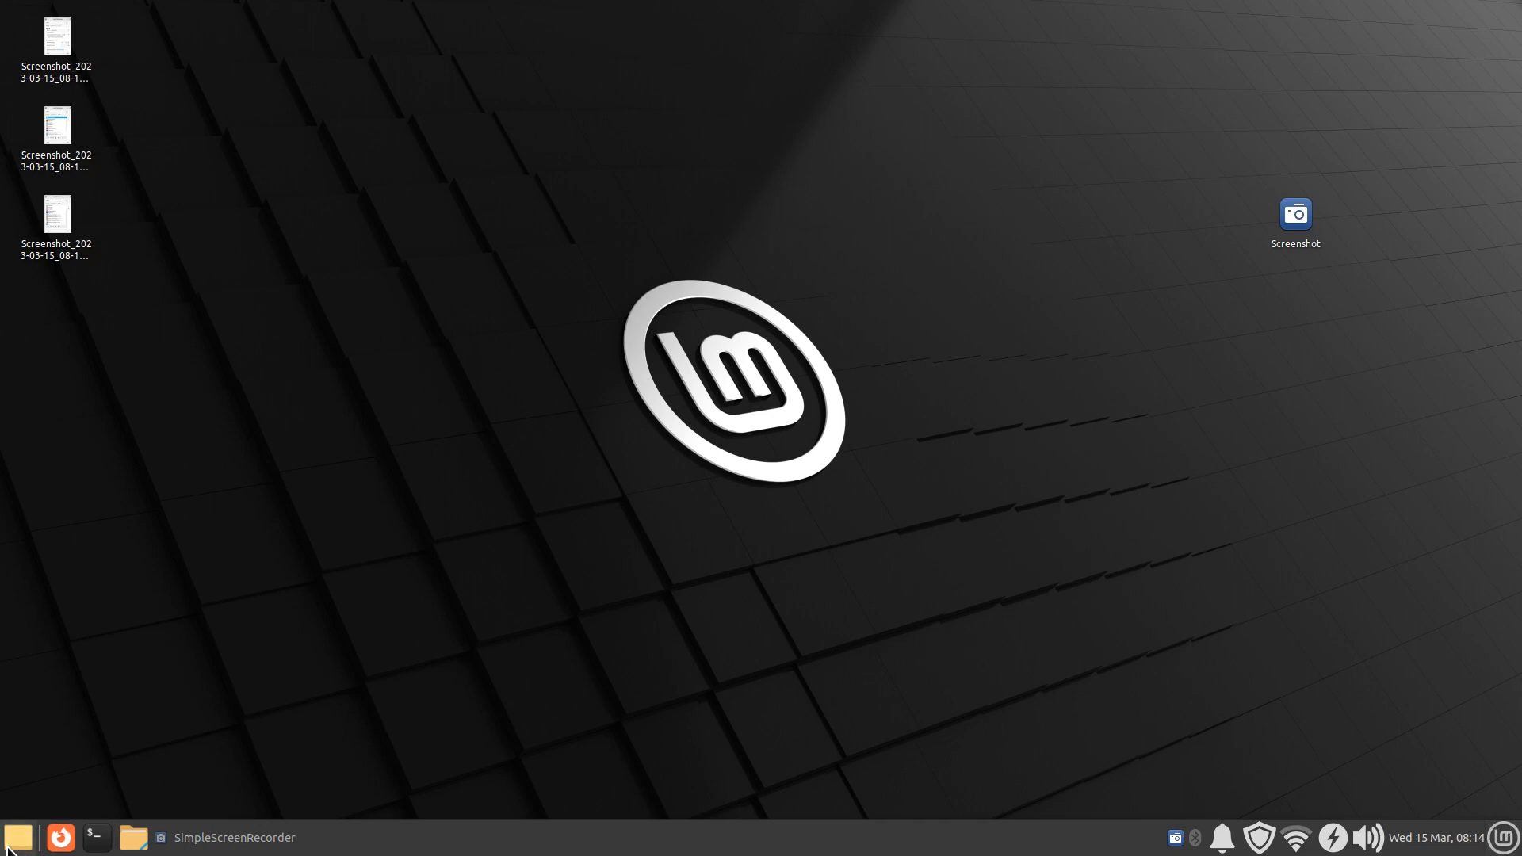
- Reopen the panel's items list and move the Whisker Menu up to directly above the Status Tray Plugin
right_click(830, 848)
mouse_move(880, 805)
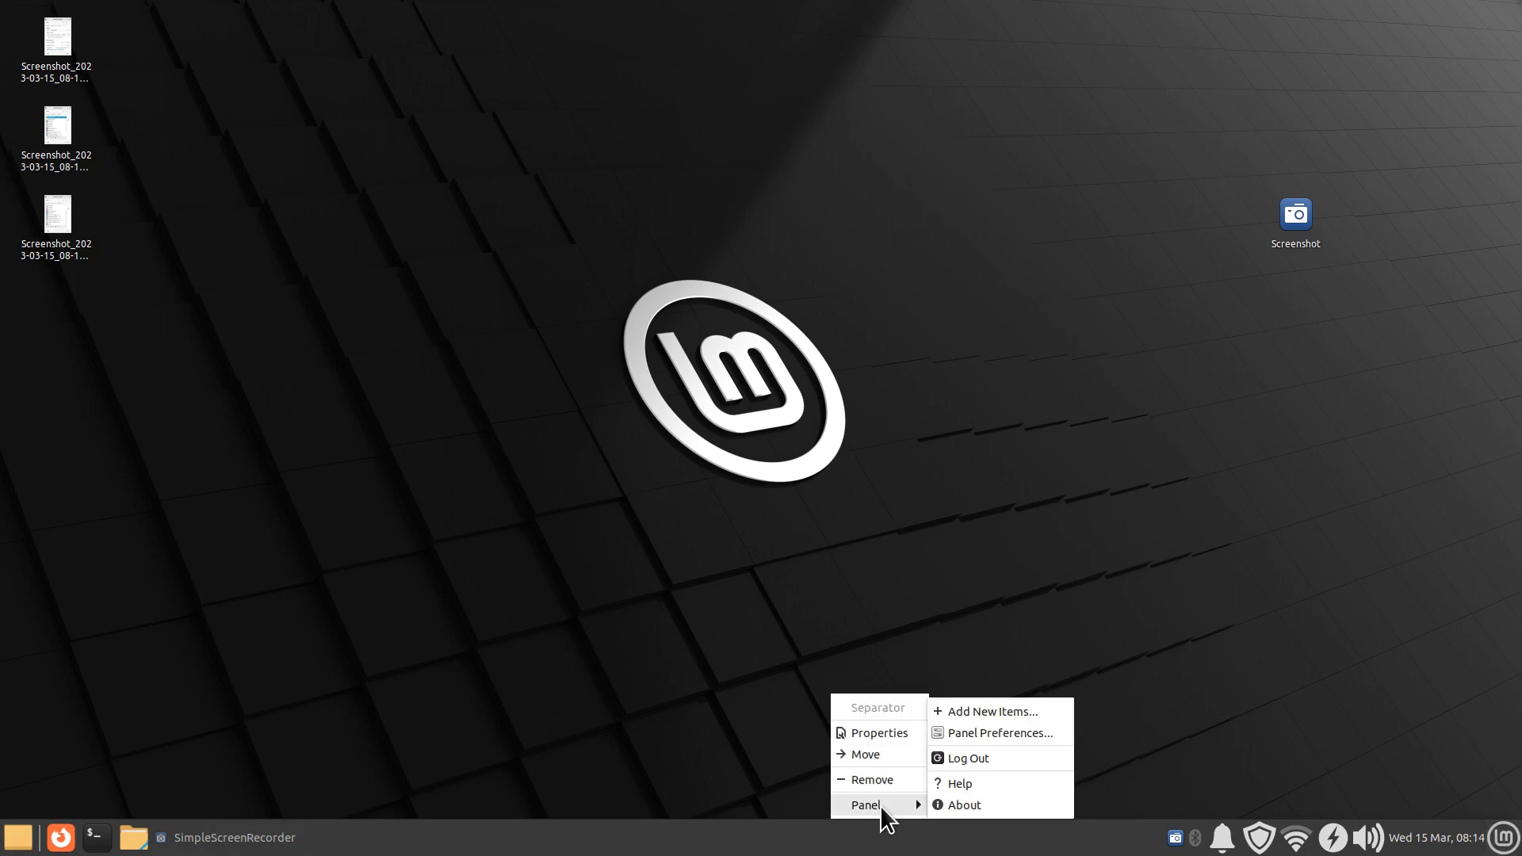
left_click(1026, 730)
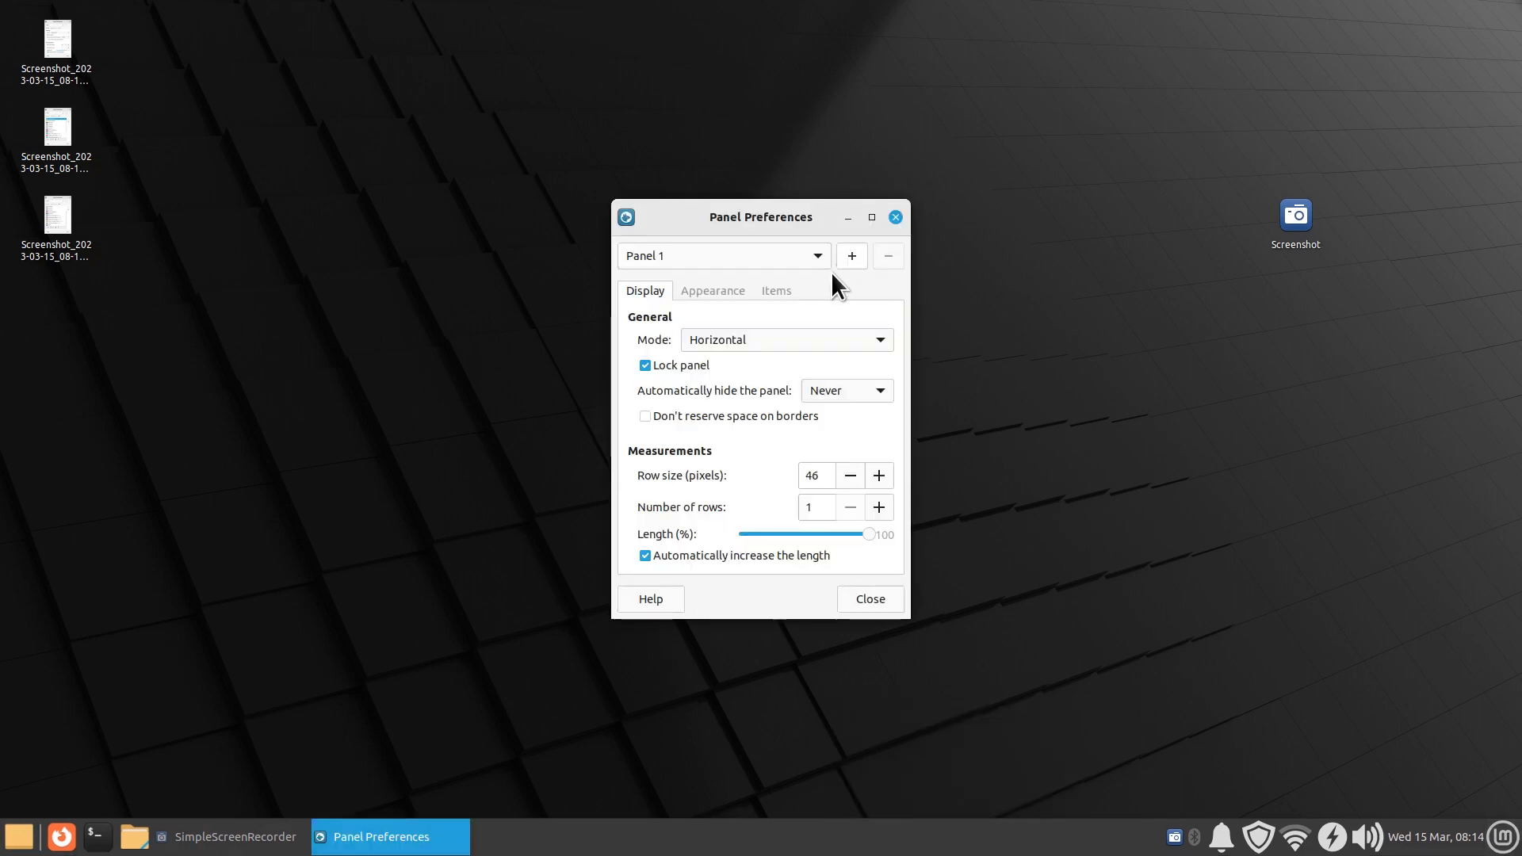
left_click(781, 289)
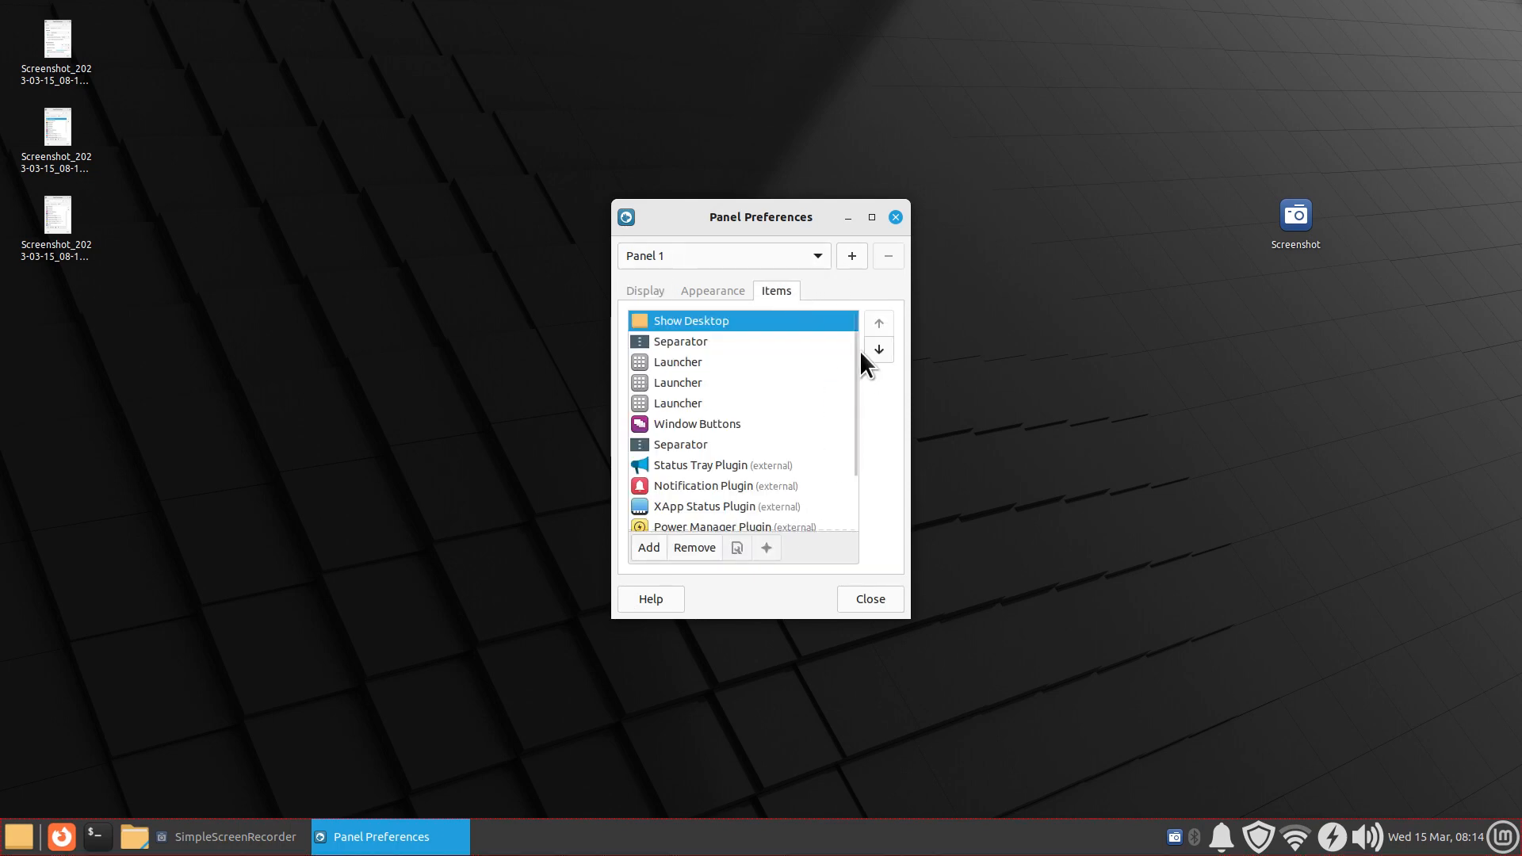
scroll(855, 357, "down", 2)
left_click(666, 524)
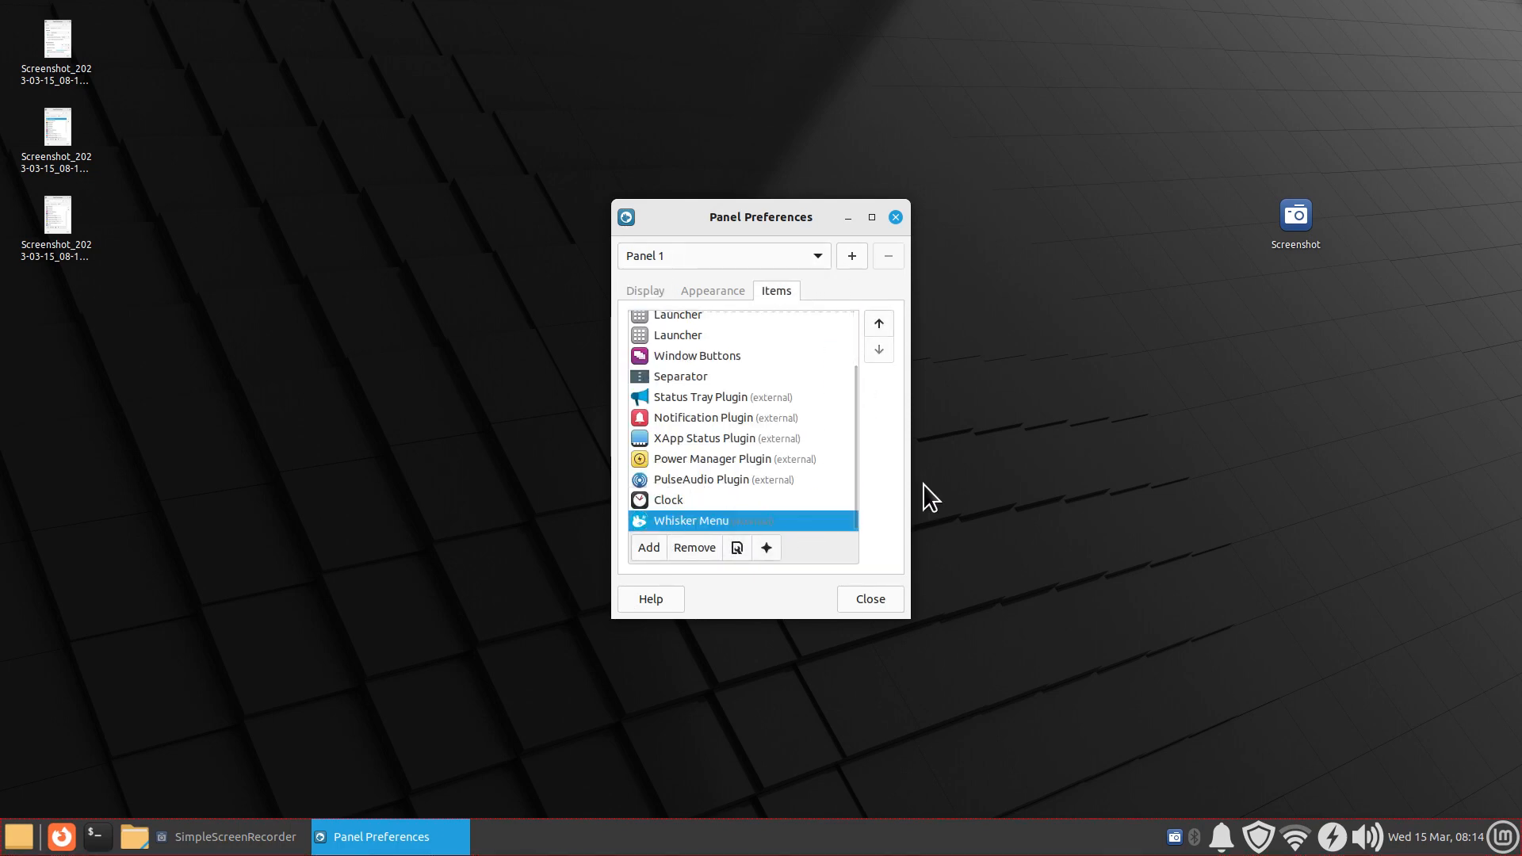
left_click(880, 317)
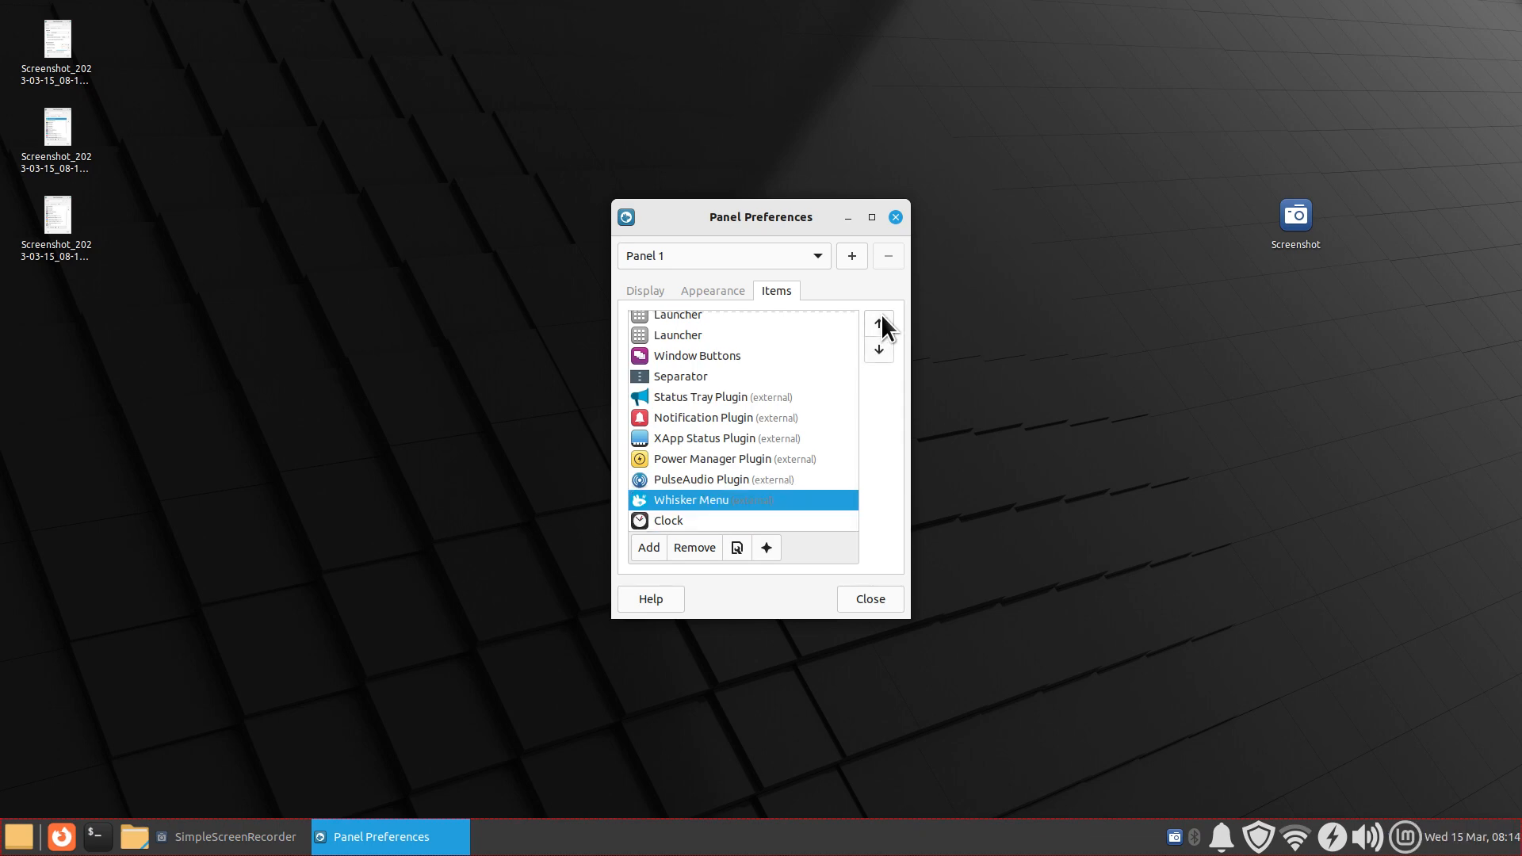
left_click(881, 316)
left_click(881, 316)
left_click(882, 314)
left_click(882, 314)
left_click(881, 314)
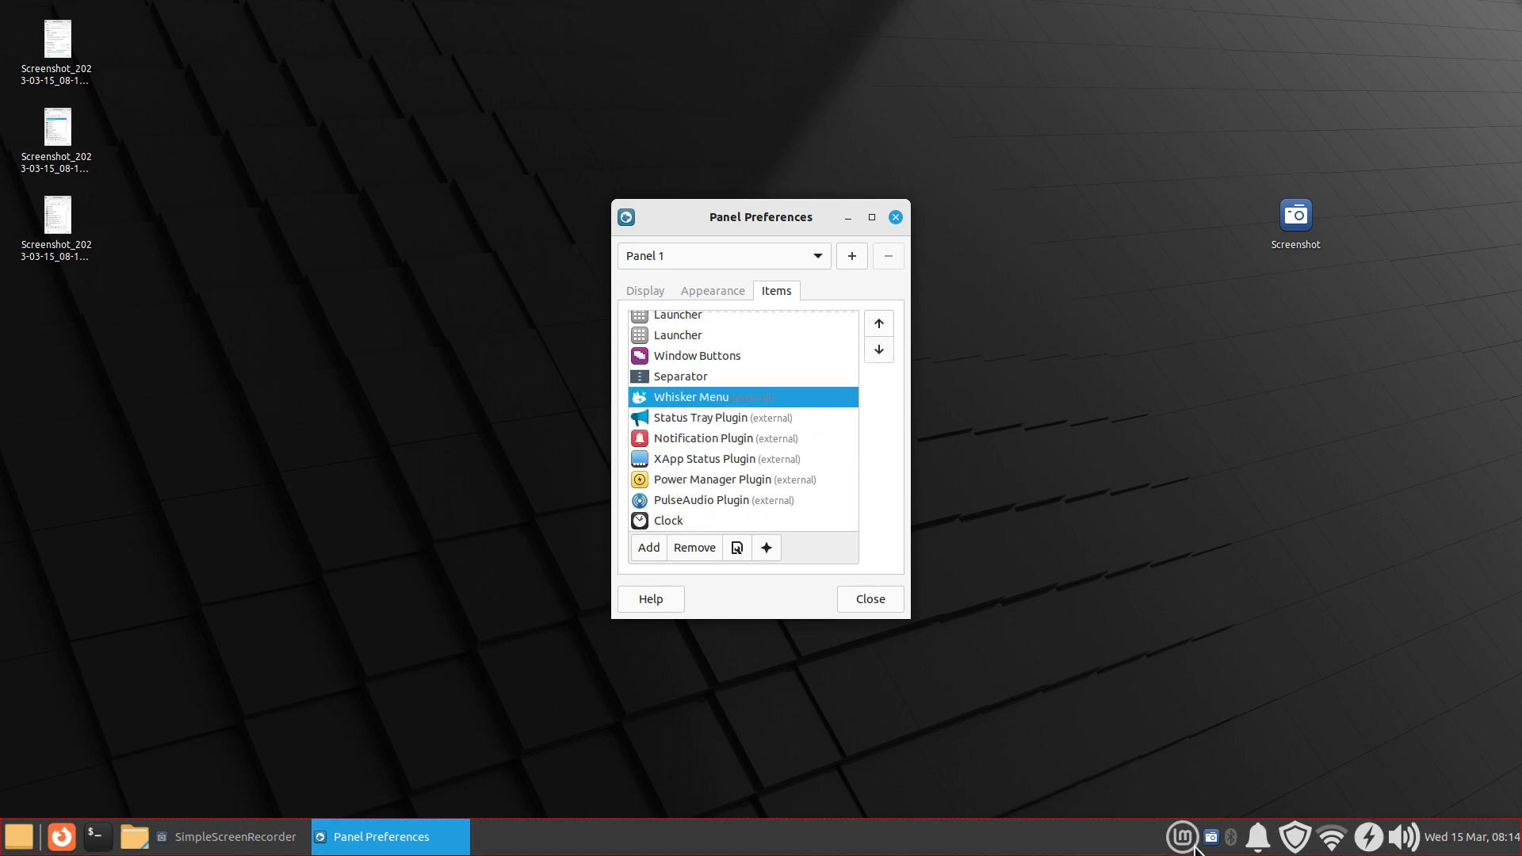
- Move the Whisker Menu back to the start of the panel items, above Show Desktop
left_click(879, 321)
left_click(880, 321)
left_click(880, 322)
left_click(880, 322)
left_click(880, 322)
left_click(880, 322)
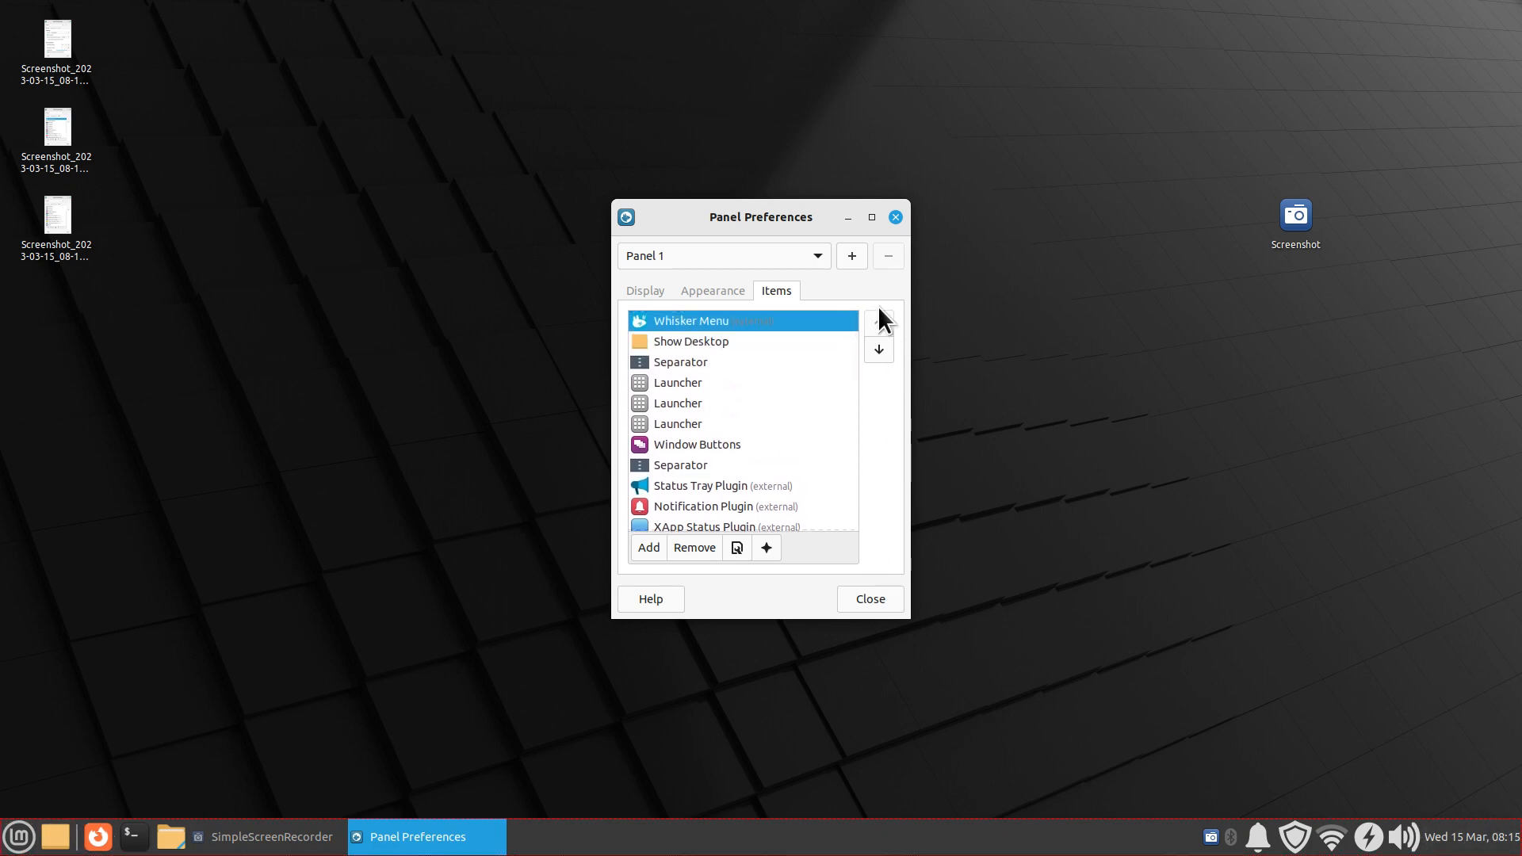
- Move the Clock item up the list to directly below Window Buttons, ahead of the second separator
left_click_drag(854, 395, 859, 506)
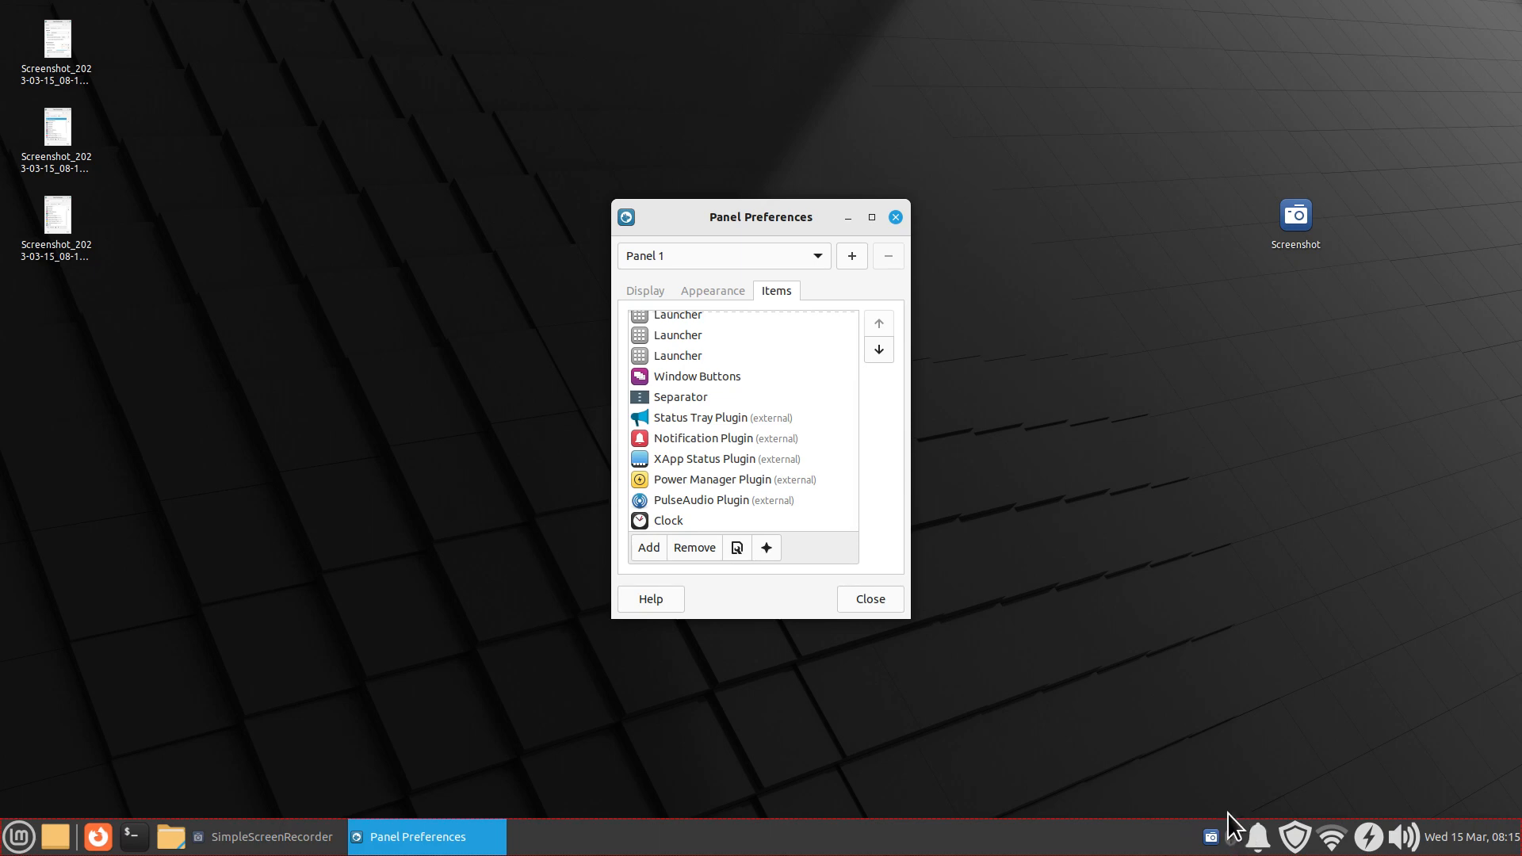
left_click(657, 525)
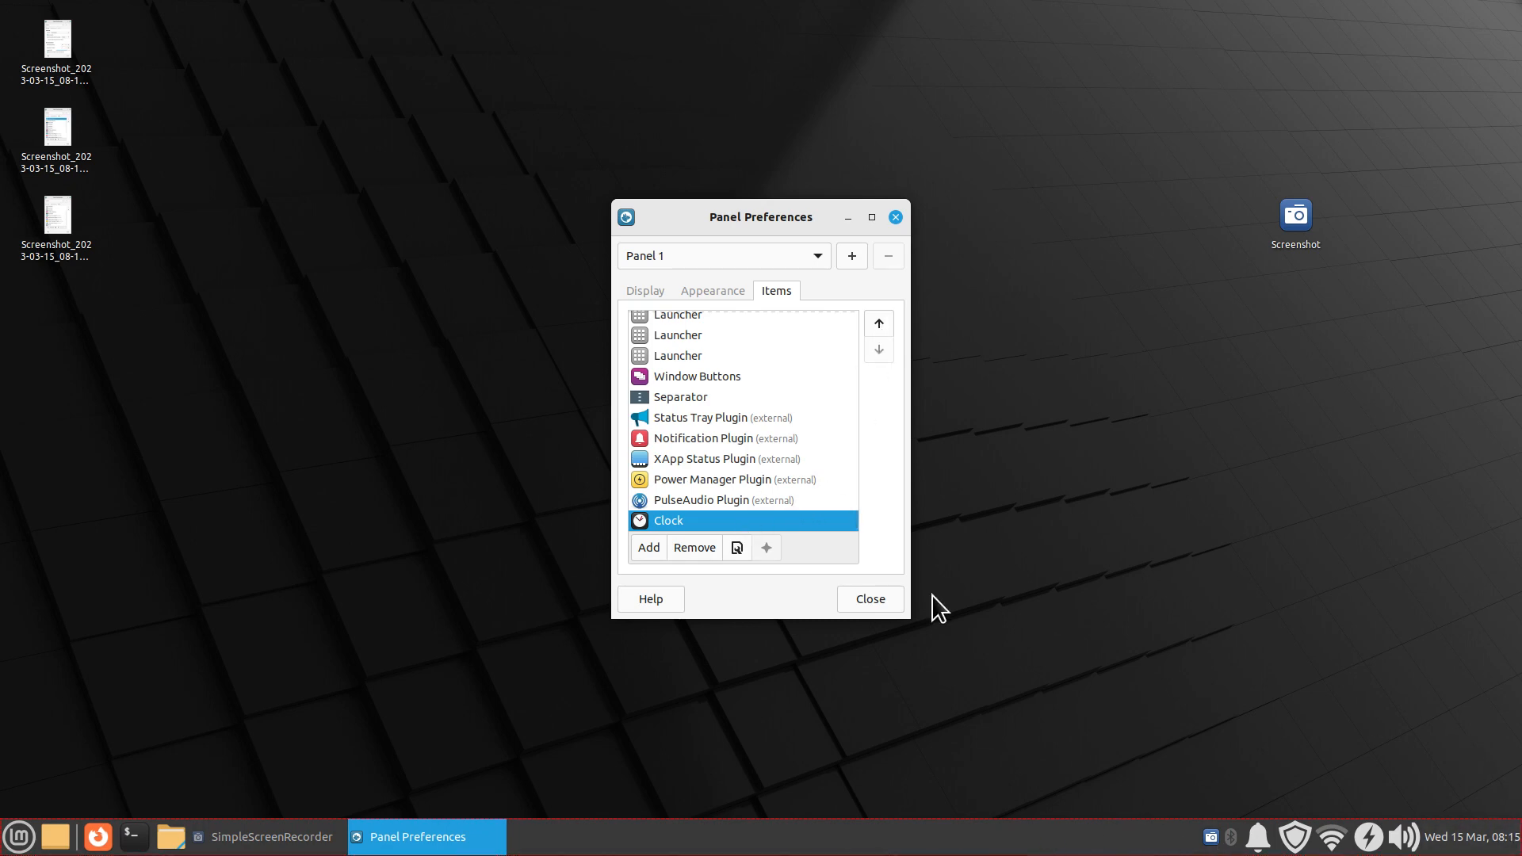
left_click(875, 322)
left_click(875, 321)
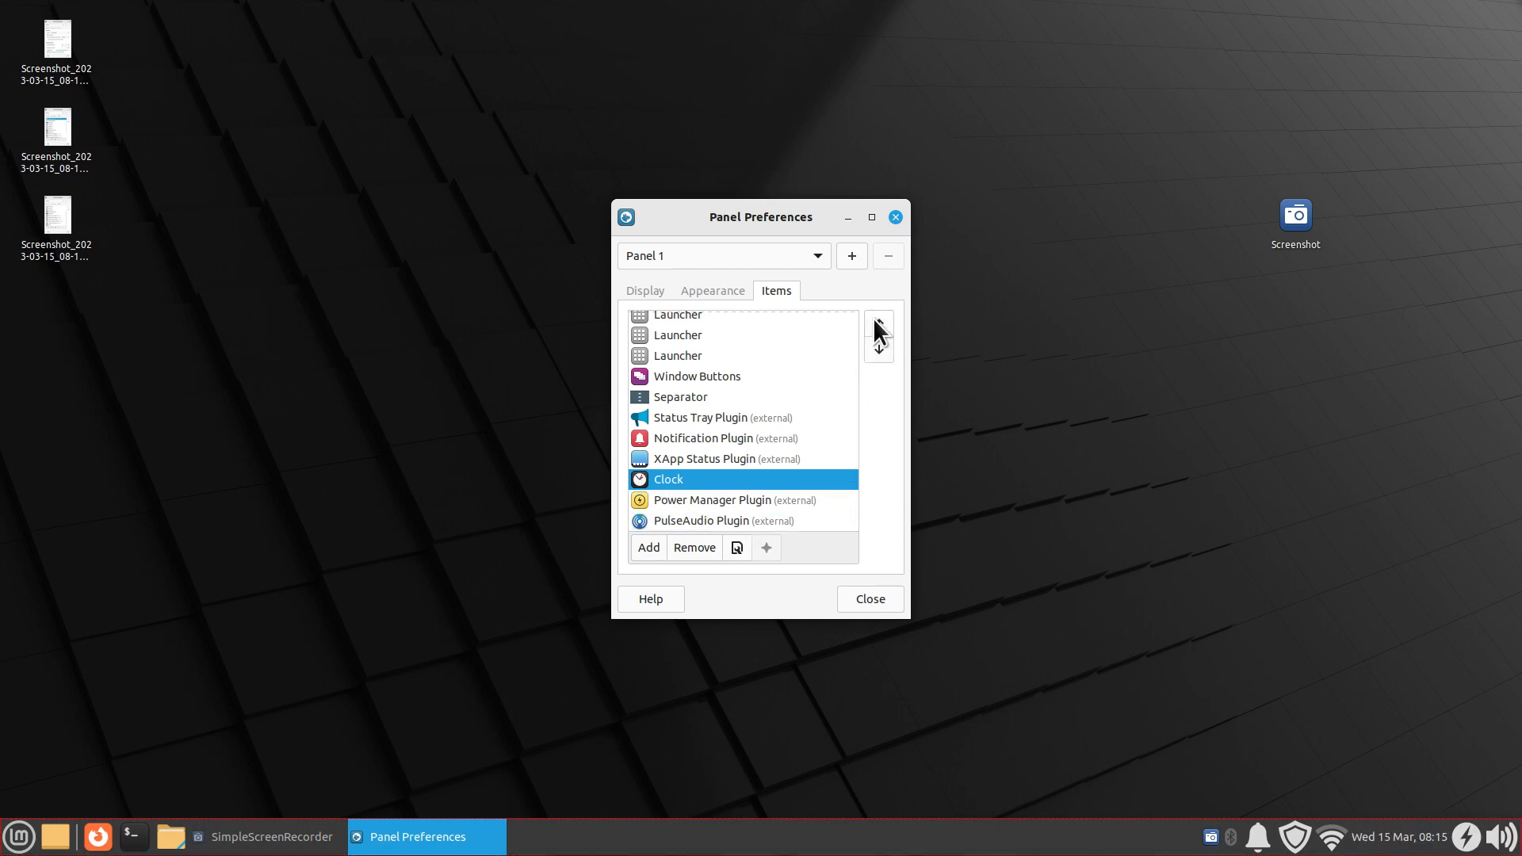
left_click(875, 321)
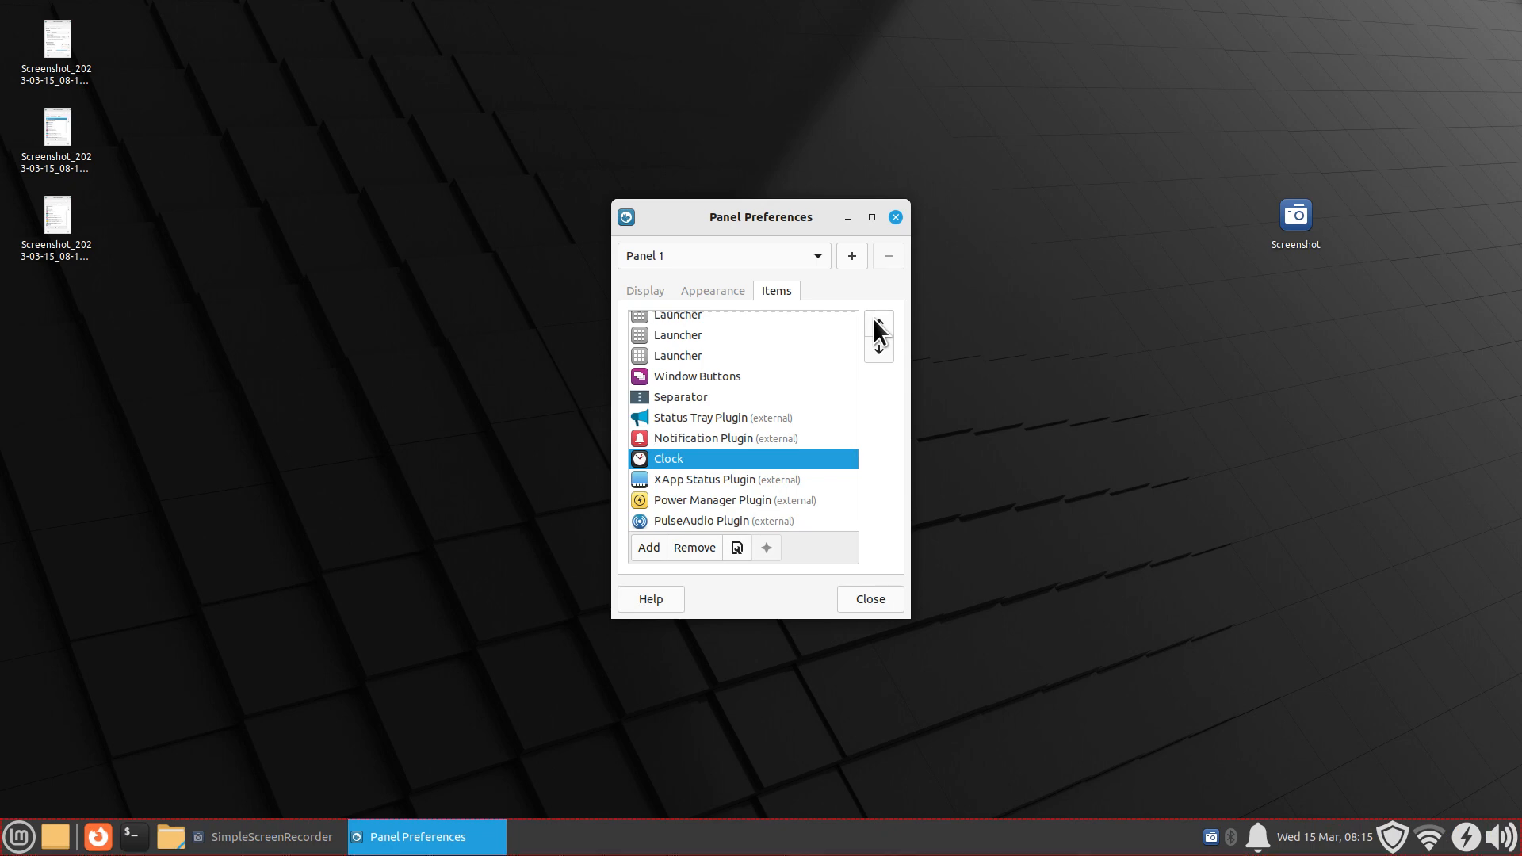
left_click(874, 320)
left_click(874, 320)
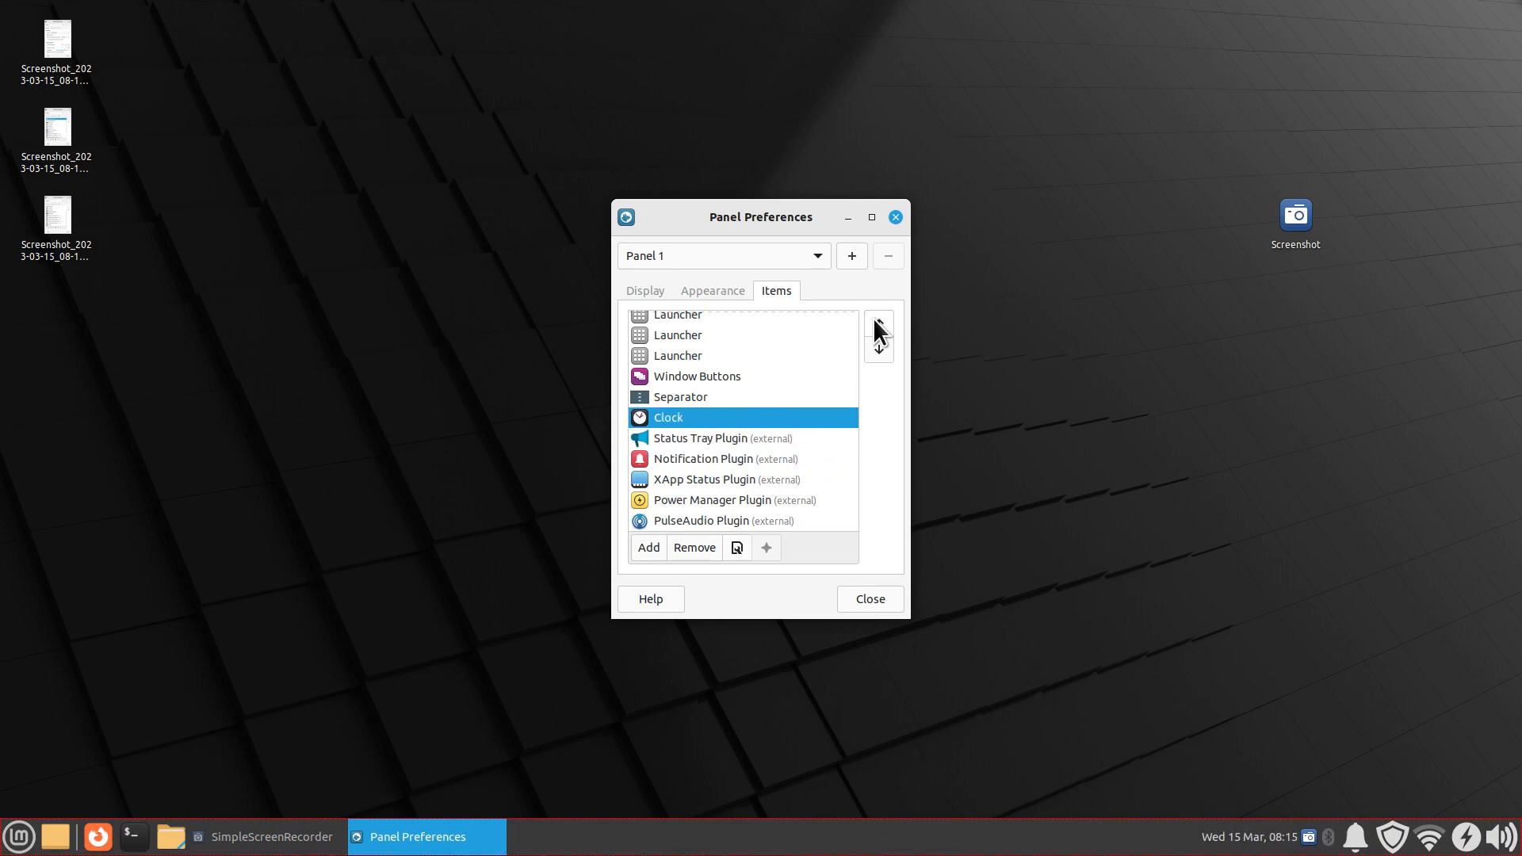
left_click(873, 317)
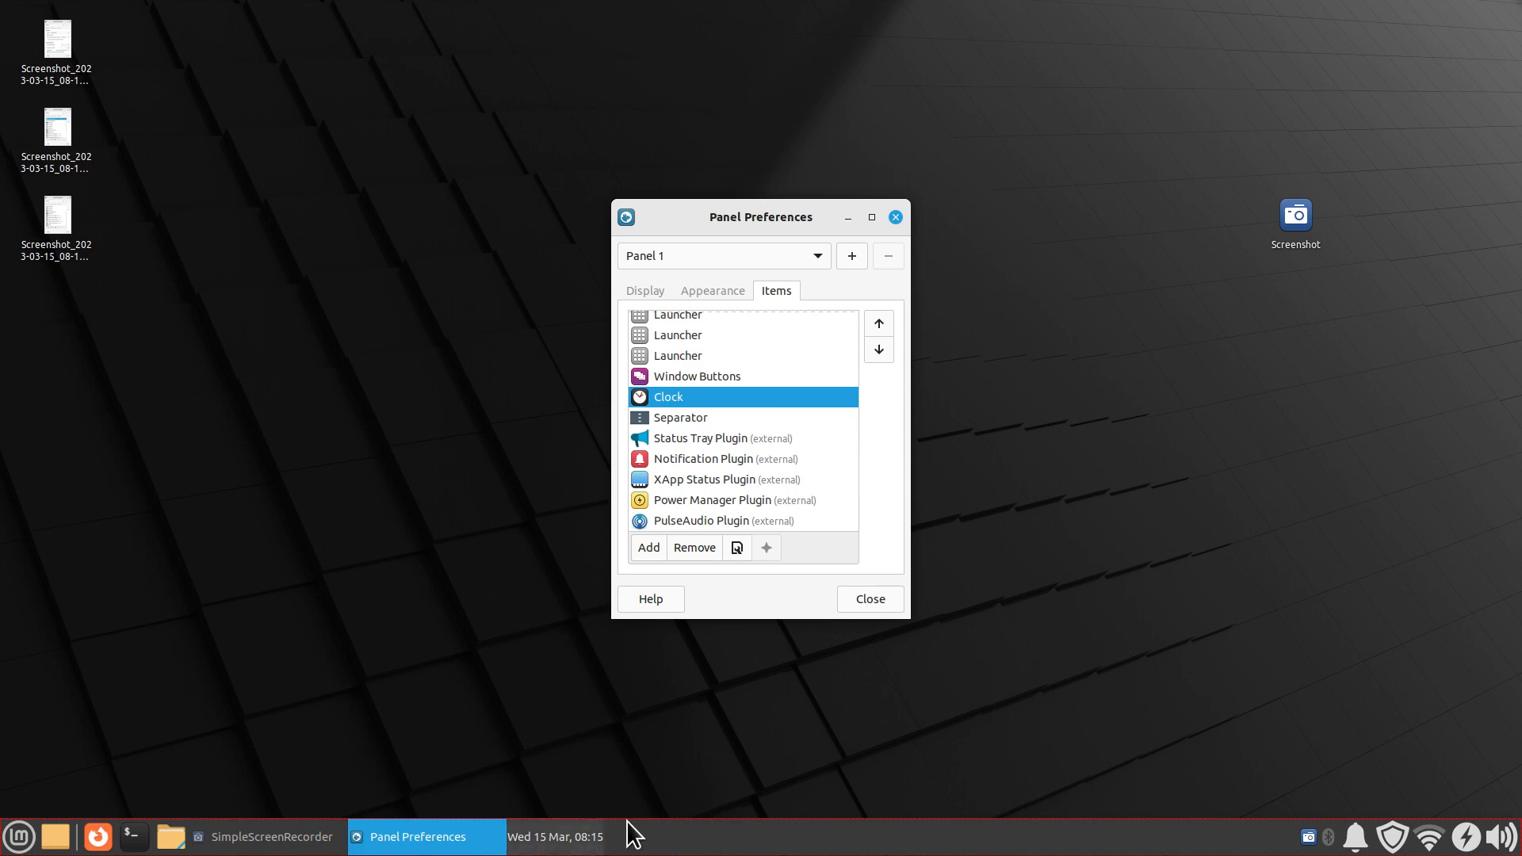
- Move the Clock further up the panel items to between the Whisker Menu and Show Desktop
left_click(876, 325)
left_click(874, 325)
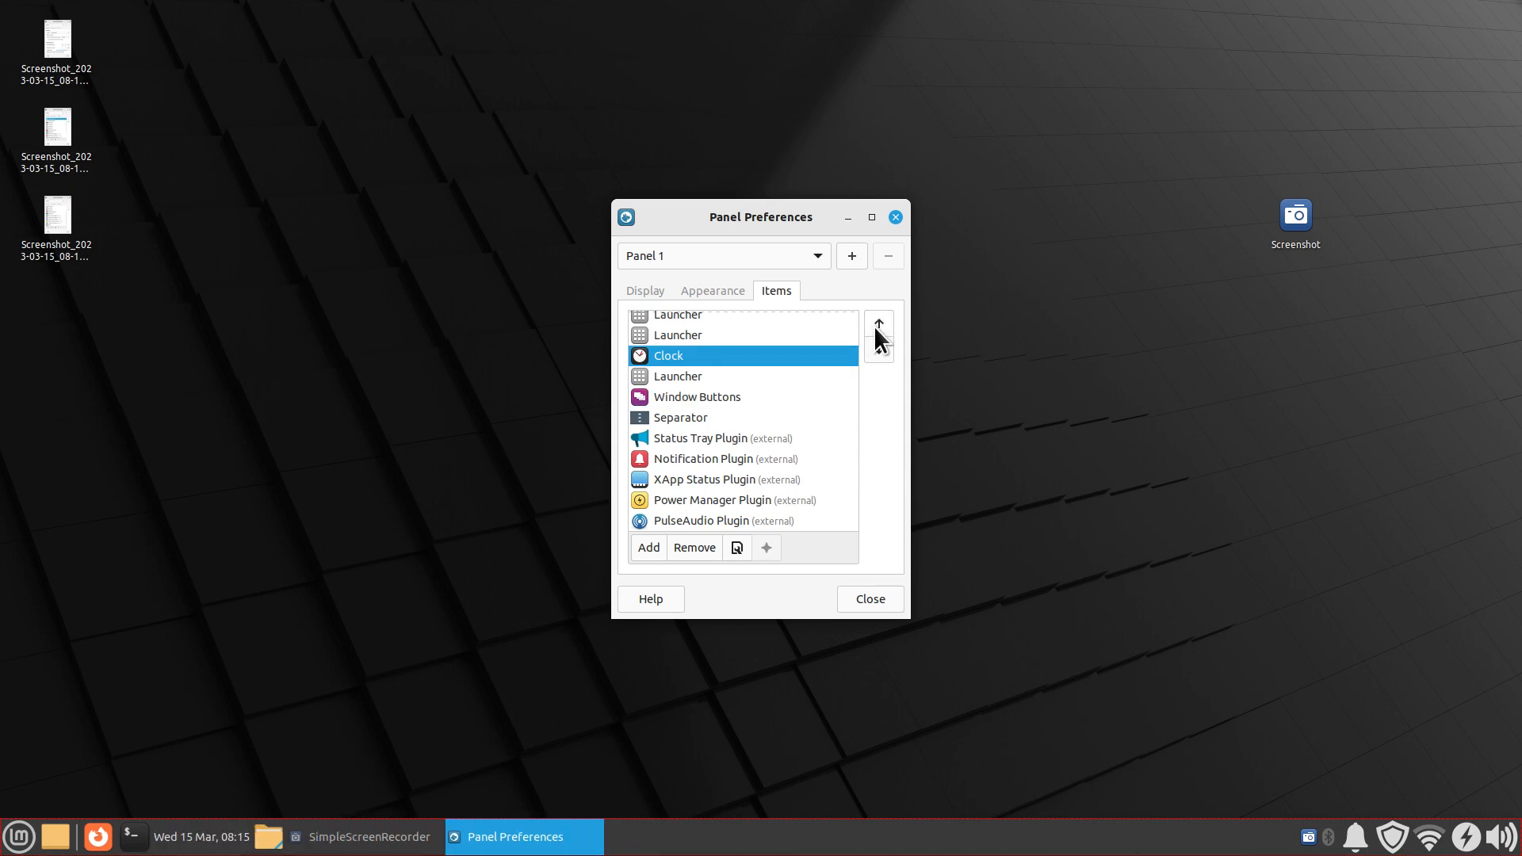
left_click(874, 325)
left_click(873, 326)
left_click(873, 326)
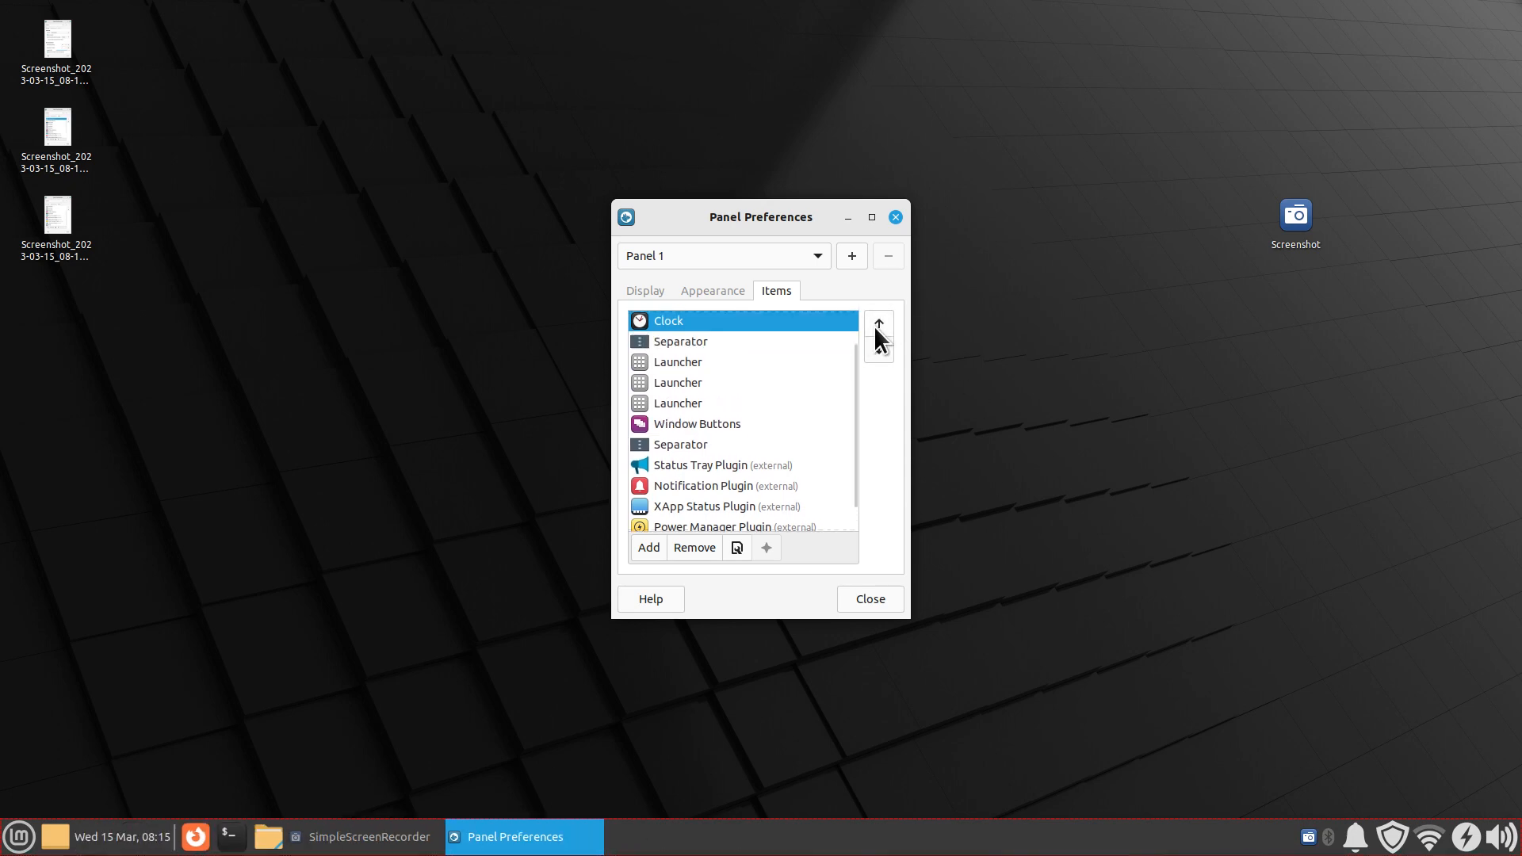
left_click(877, 321)
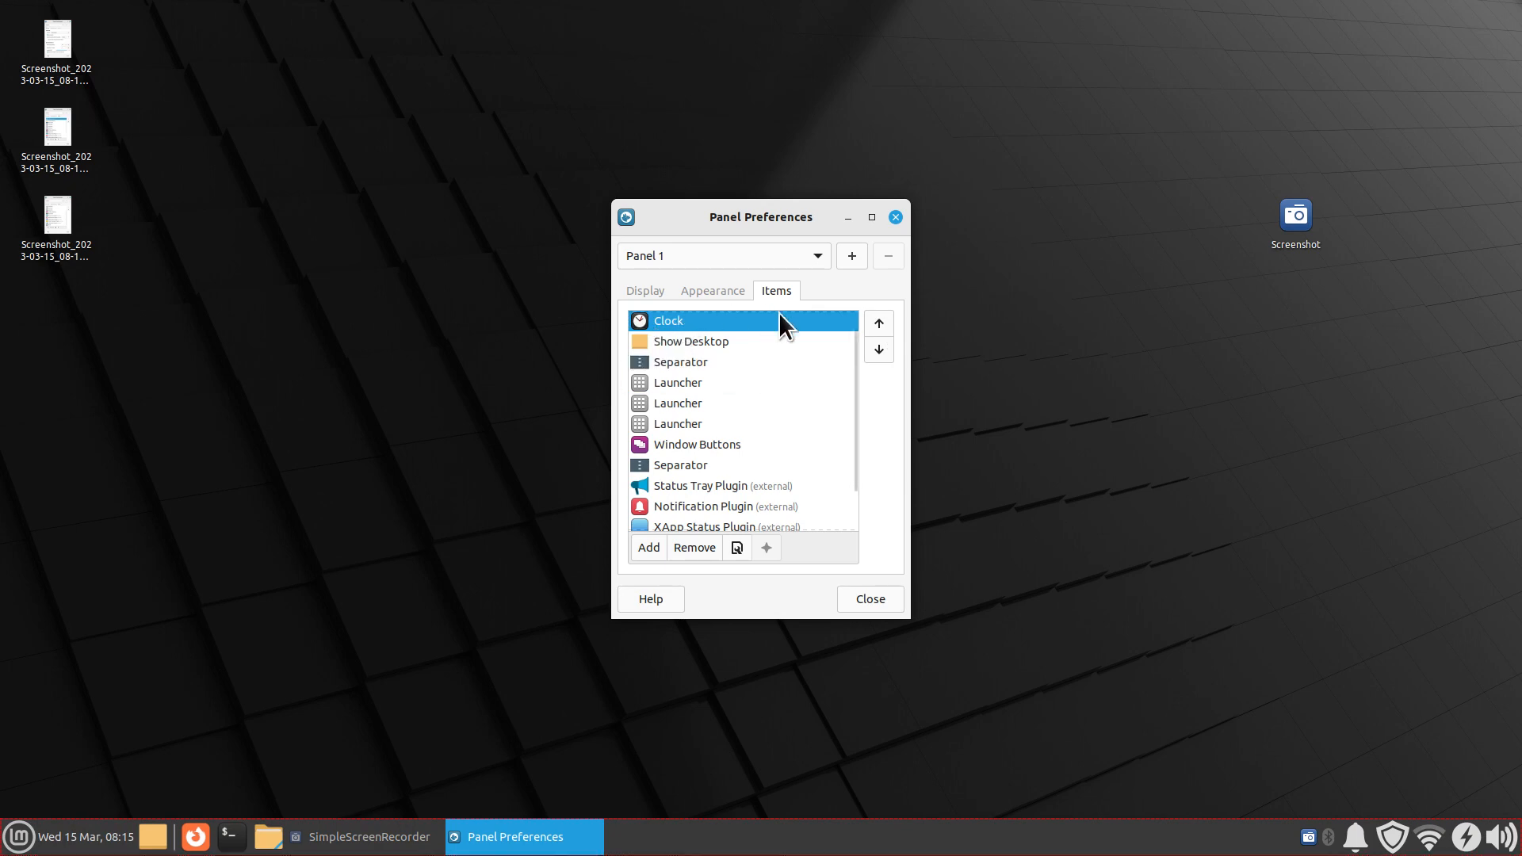
- Move the Clock down the panel items to the very end, directly below PulseAudio Plugin
left_click(881, 347)
left_click(881, 347)
left_click(882, 347)
left_click(882, 347)
left_click(881, 347)
left_click(882, 347)
left_click(882, 347)
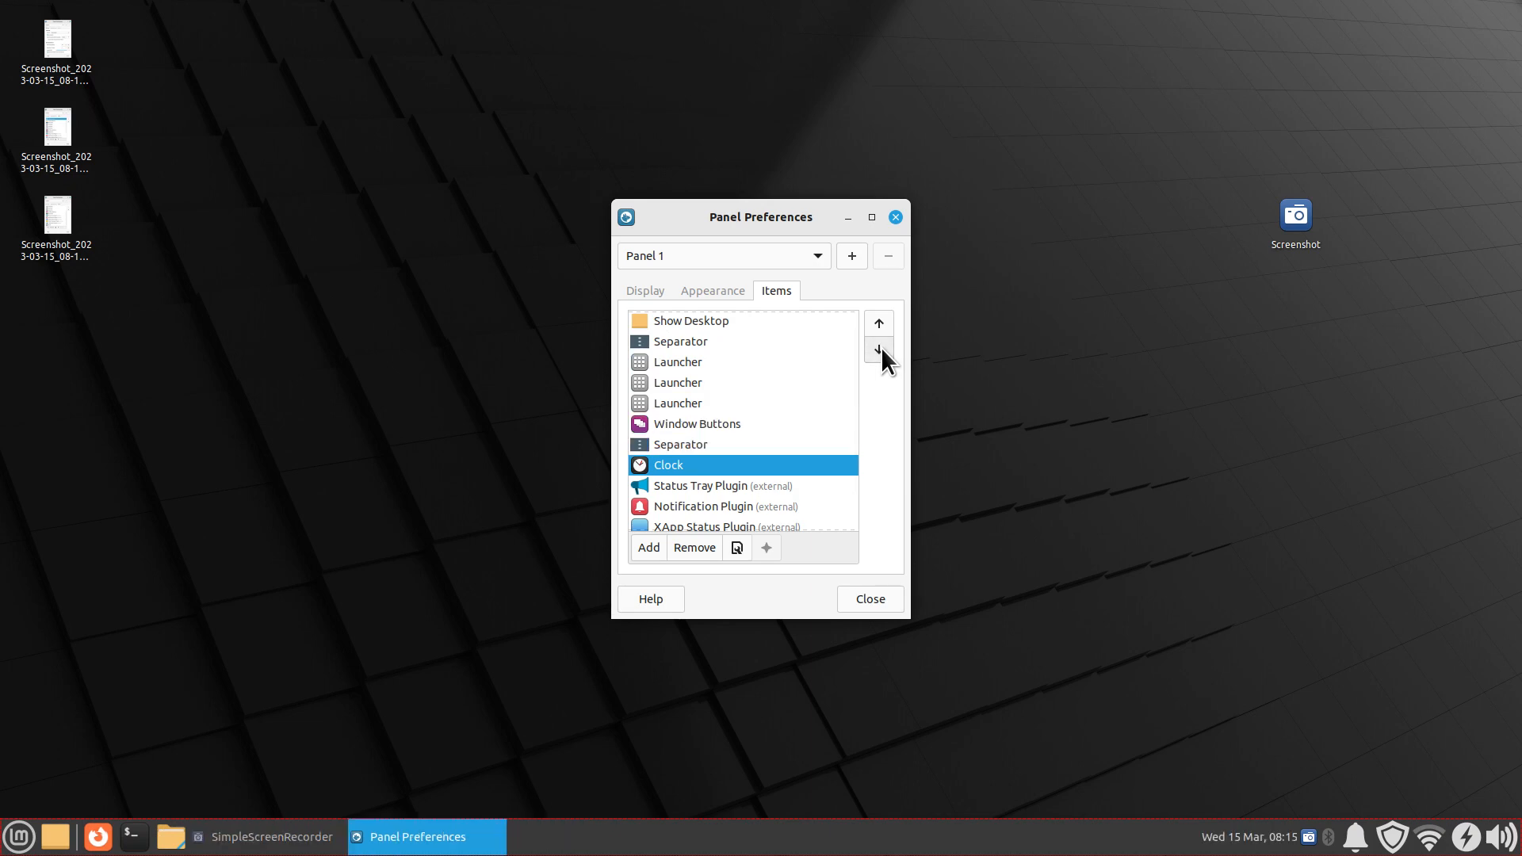
left_click(881, 347)
left_click(881, 347)
left_click(882, 347)
left_click(881, 347)
left_click(882, 347)
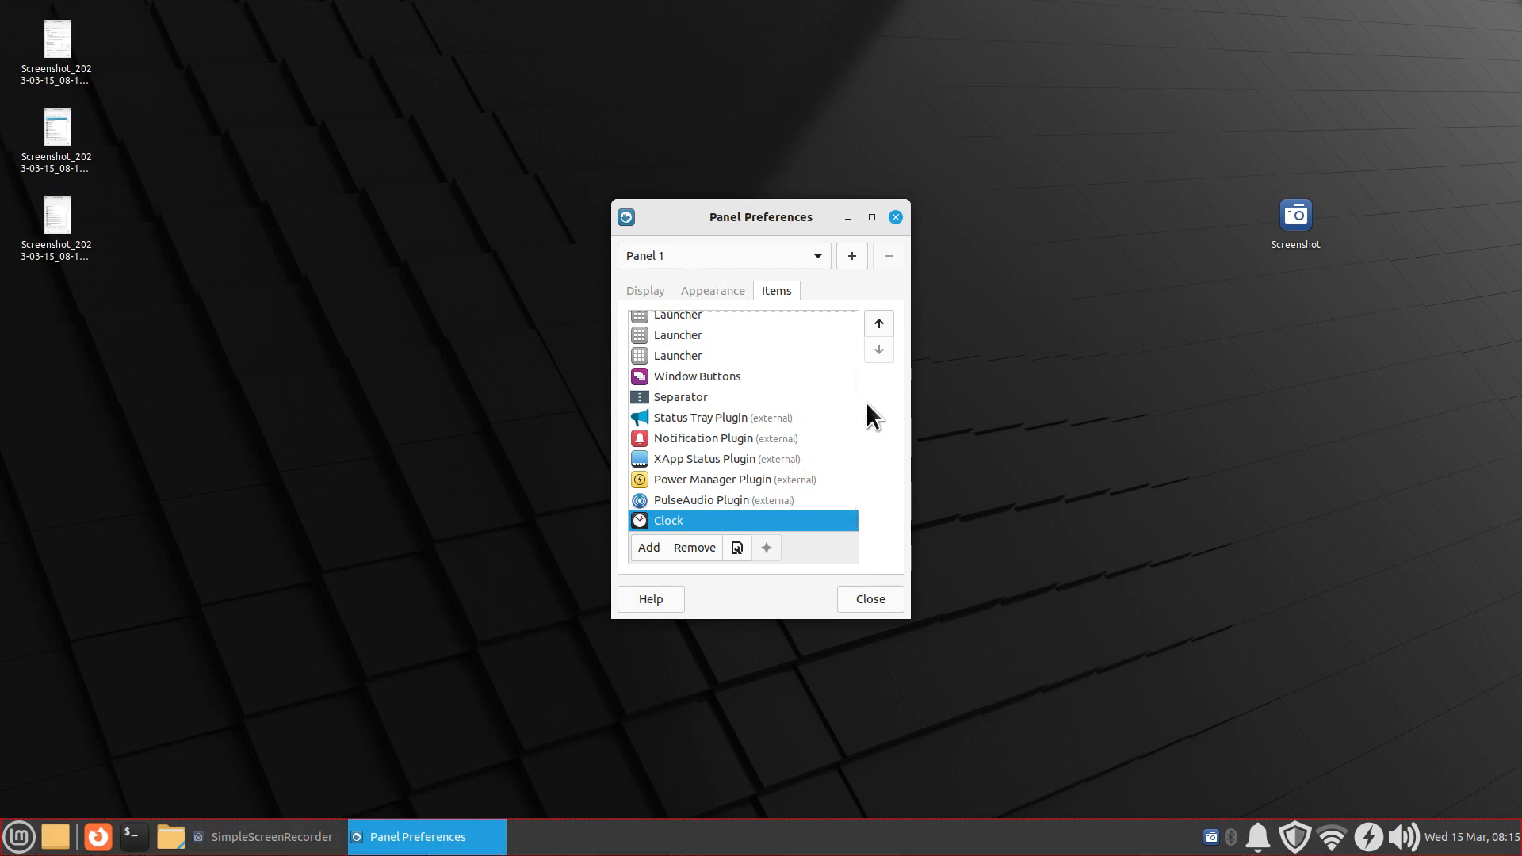
- Open the Whisker Menu's properties from the panel items list, and close both the properties and panel preferences windows
left_click_drag(851, 448, 864, 357)
left_click(692, 323)
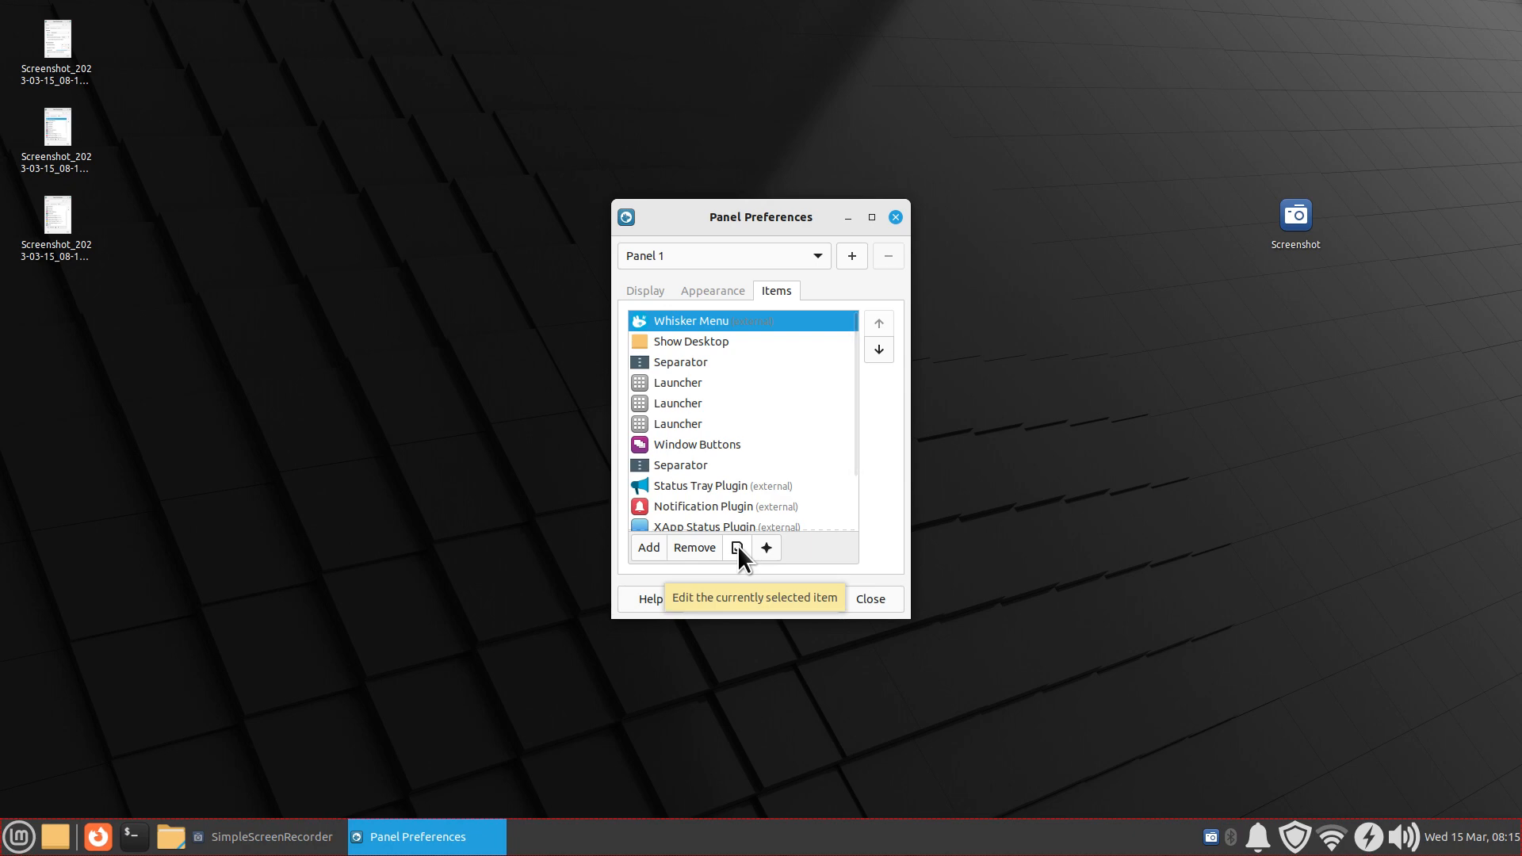
right_click(10, 843)
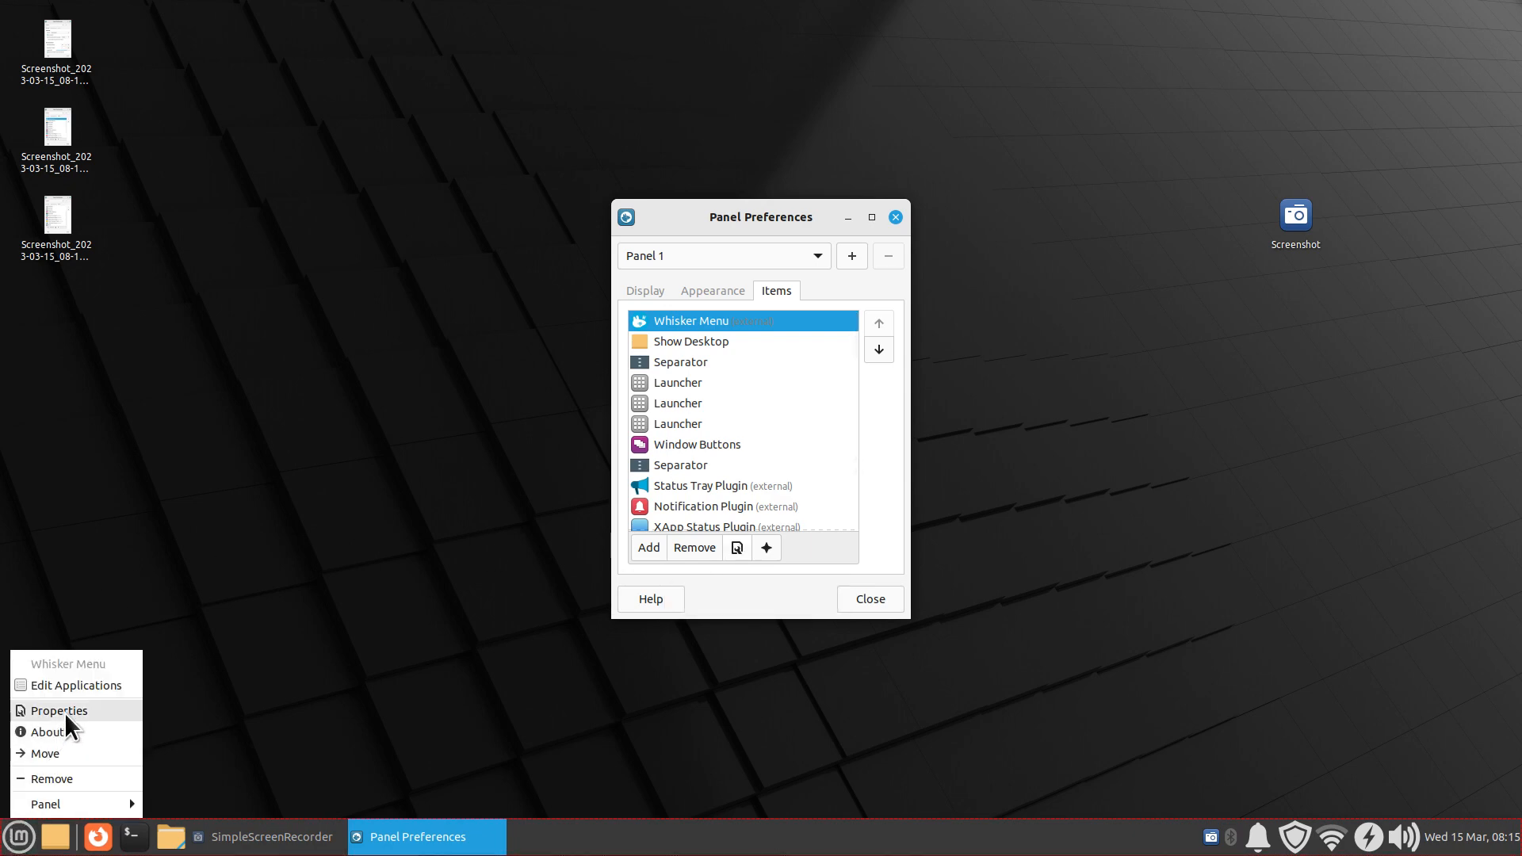
left_click(943, 460)
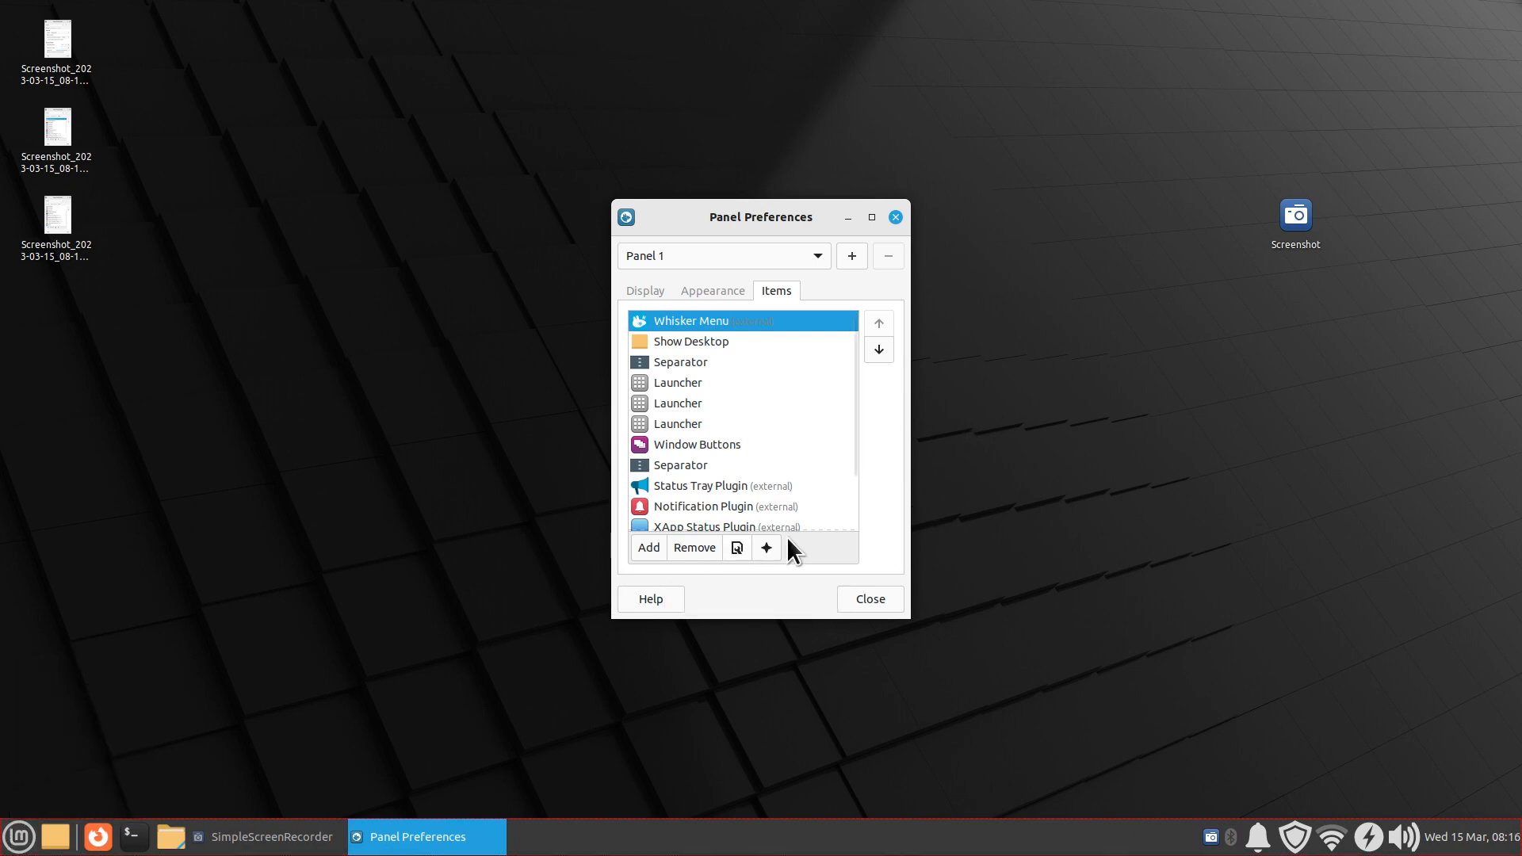
left_click(736, 548)
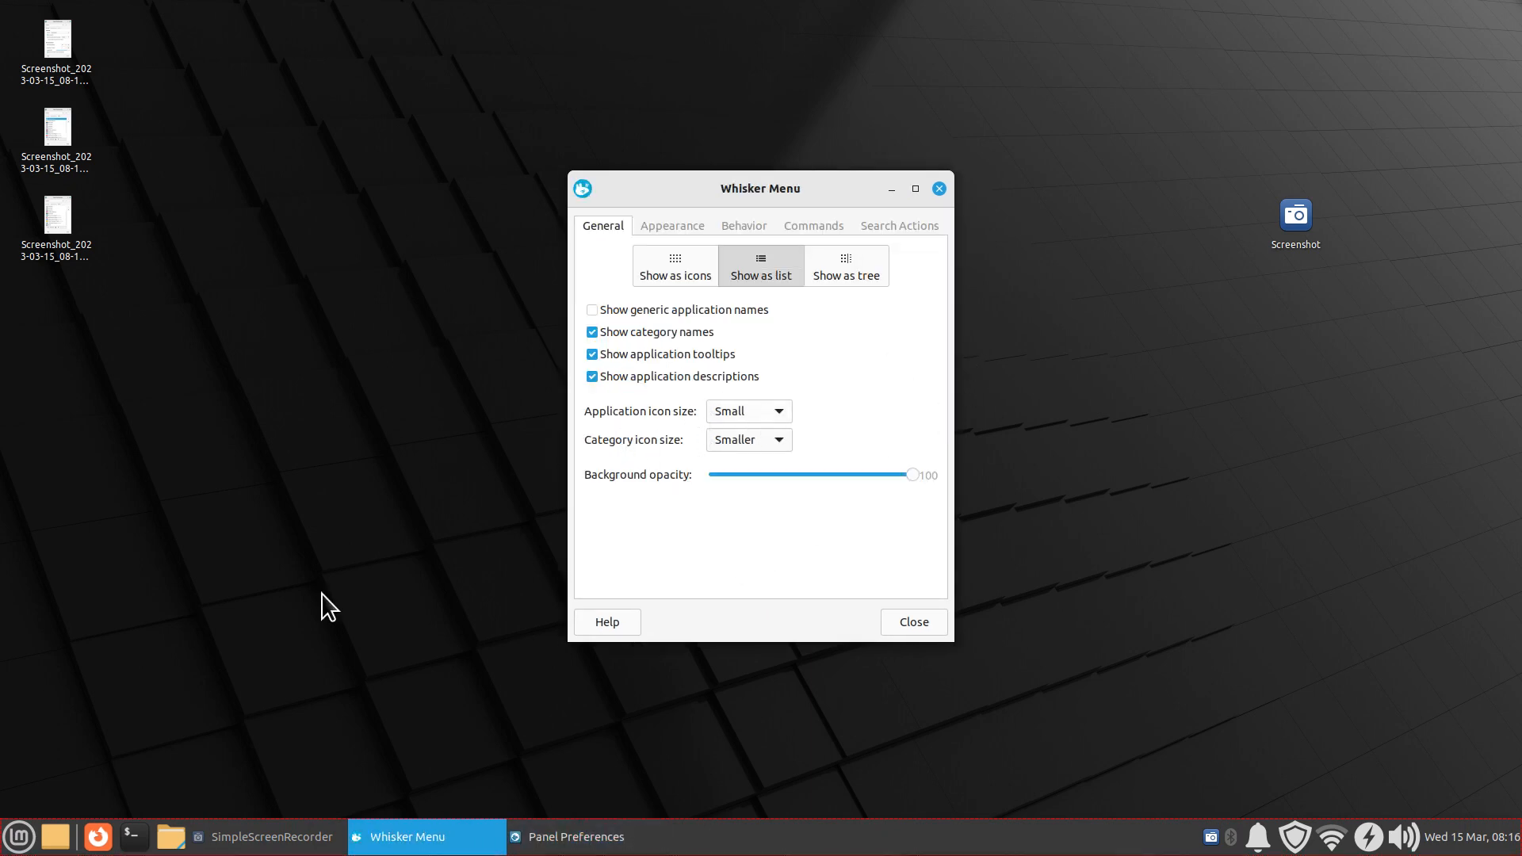
left_click(940, 189)
left_click(895, 217)
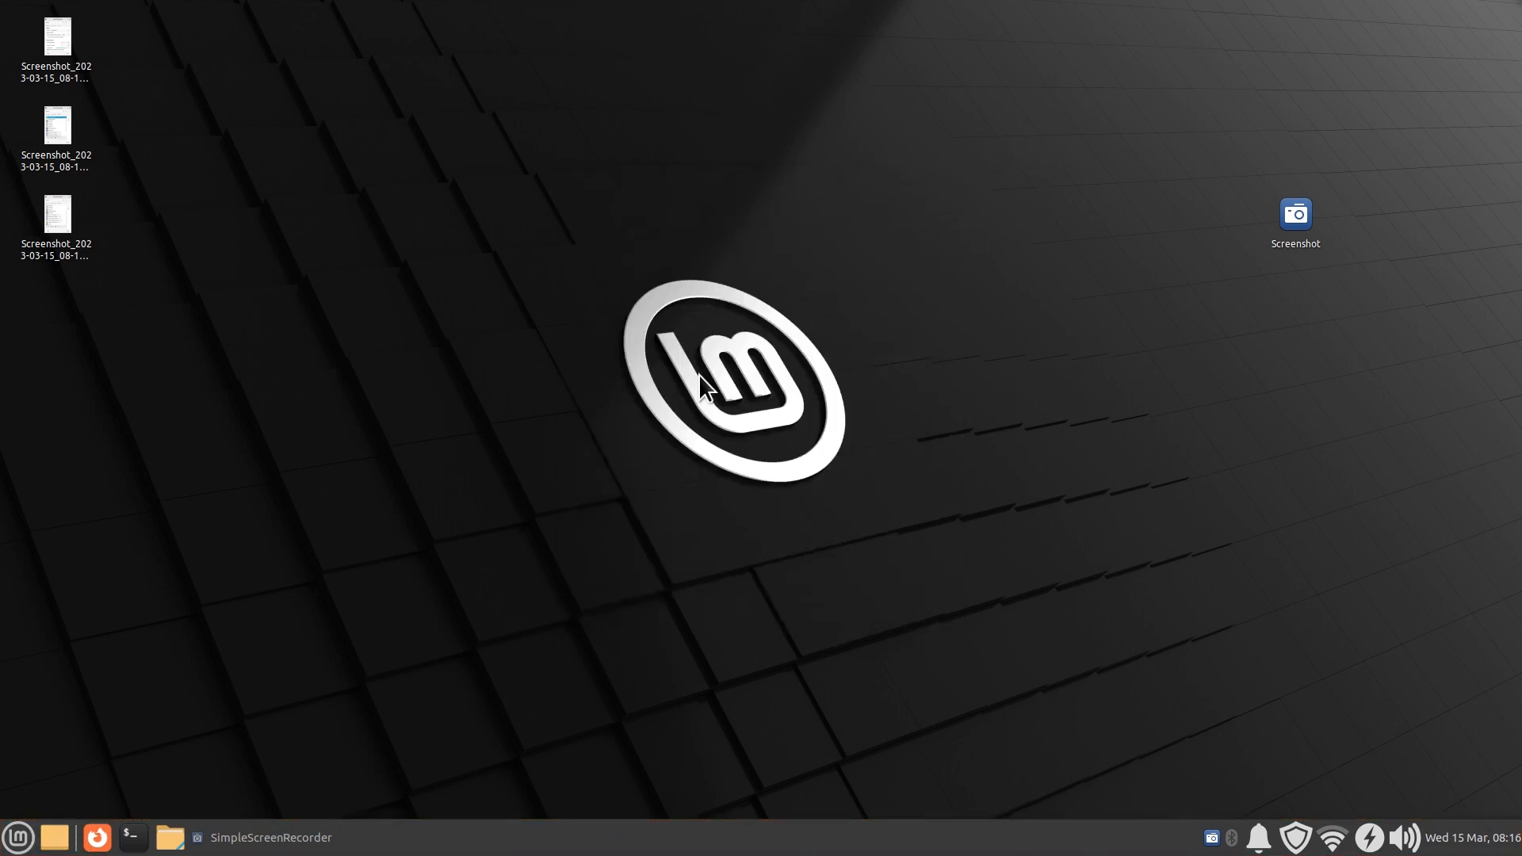
- View the Multimedia applications in the Whisker Menu and dismiss the menu
left_click(18, 836)
left_click(99, 664)
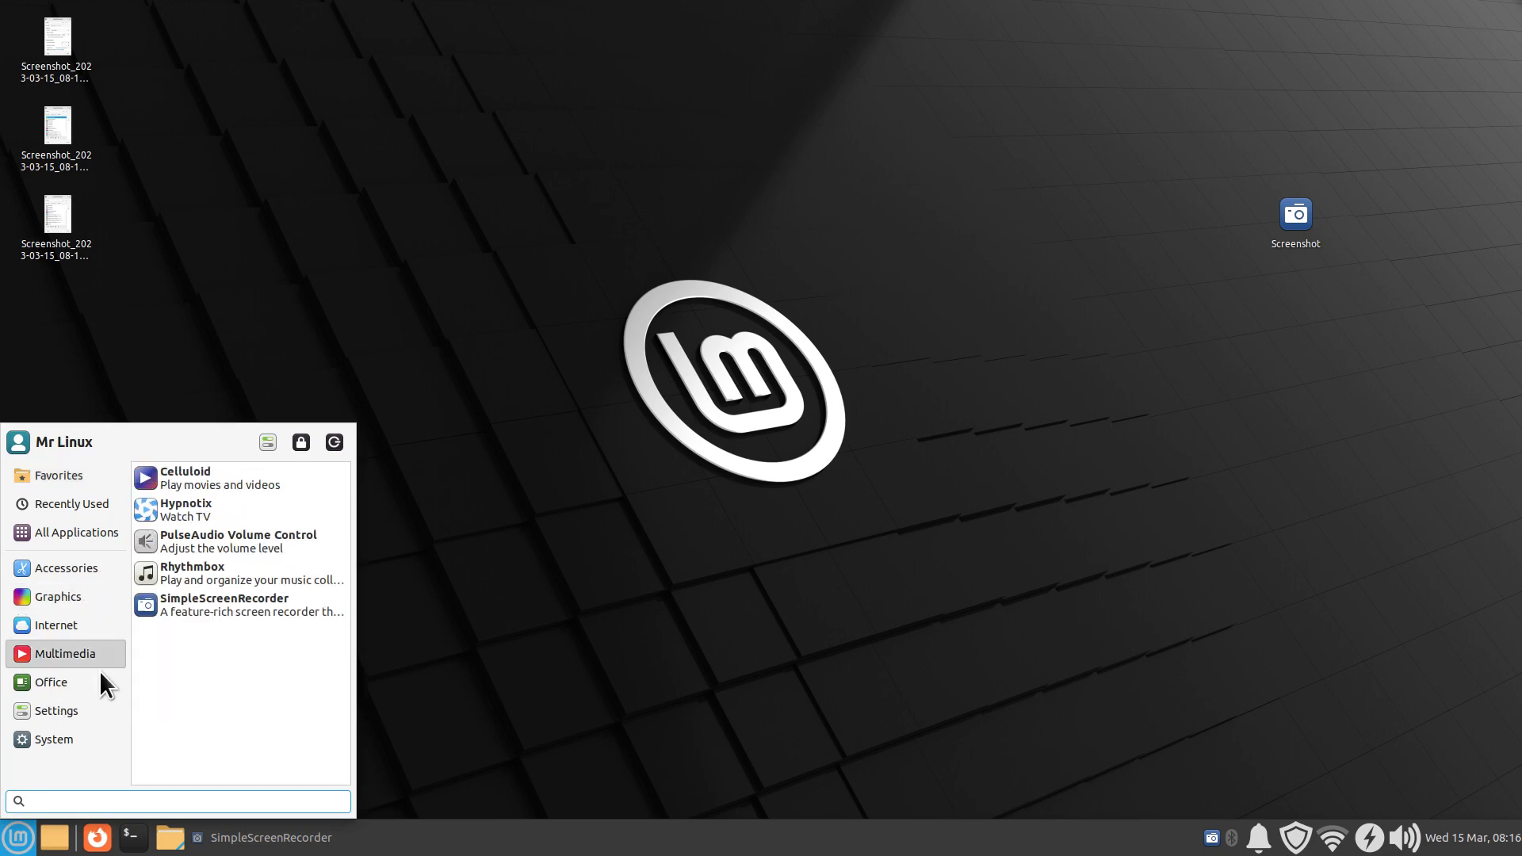
left_click(801, 539)
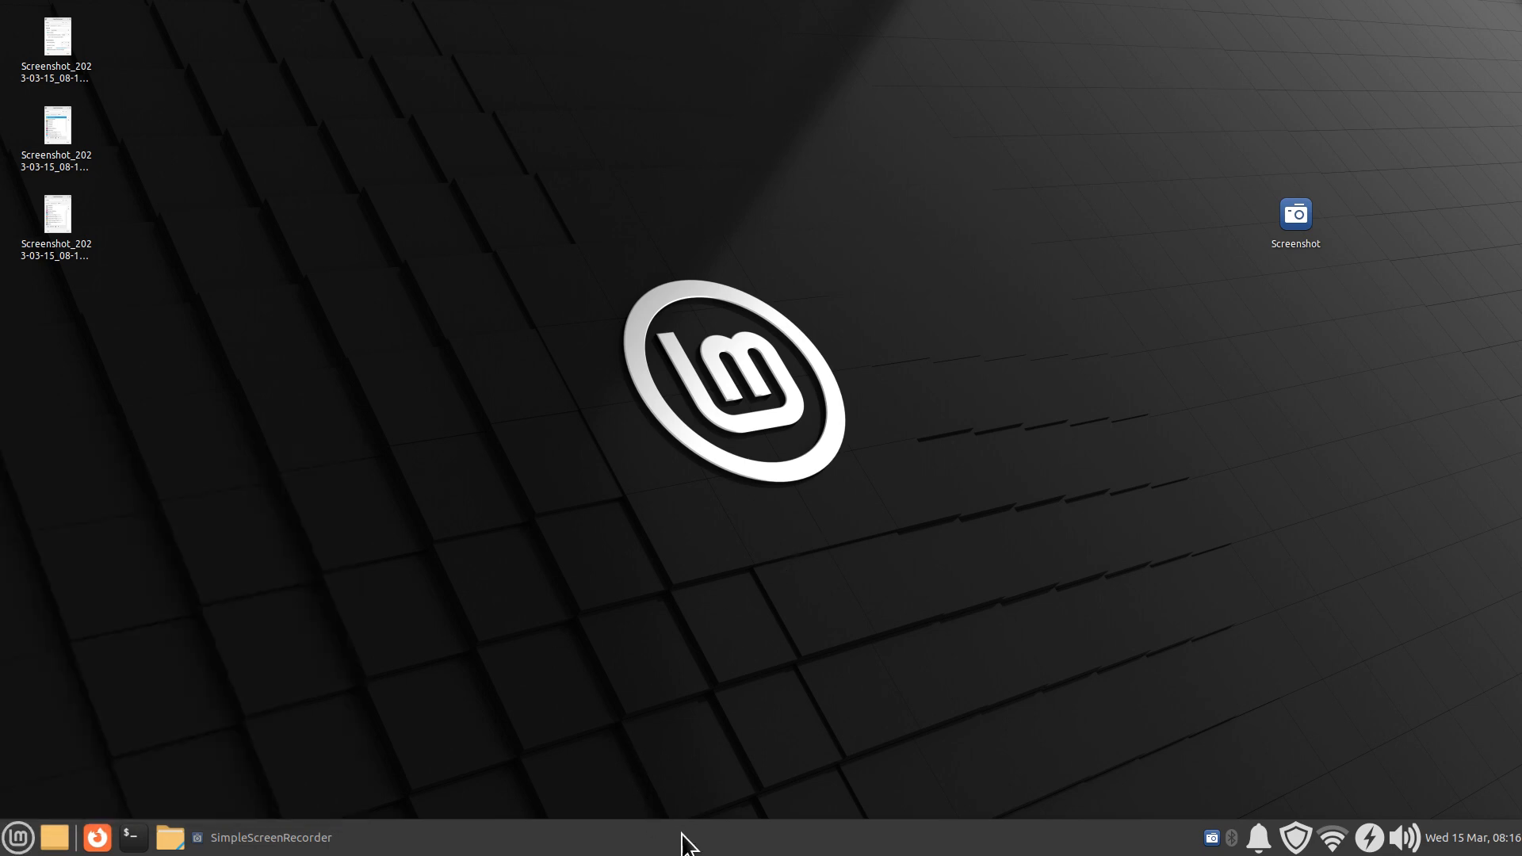
- Open the Whisker Menu's properties and save an active-window screenshot of its General settings to the Desktop
right_click(18, 836)
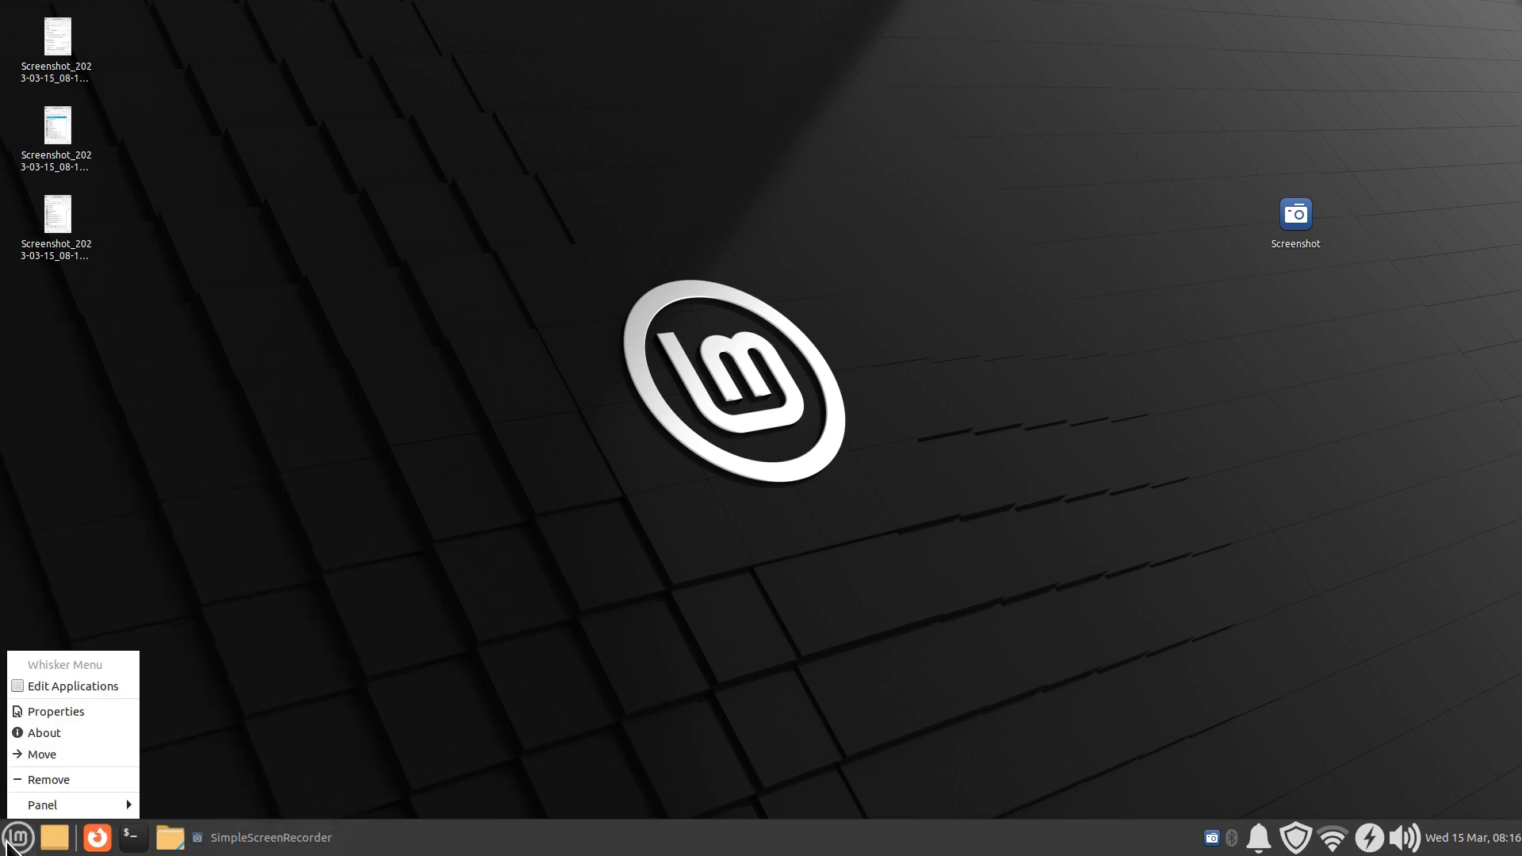
left_click(56, 711)
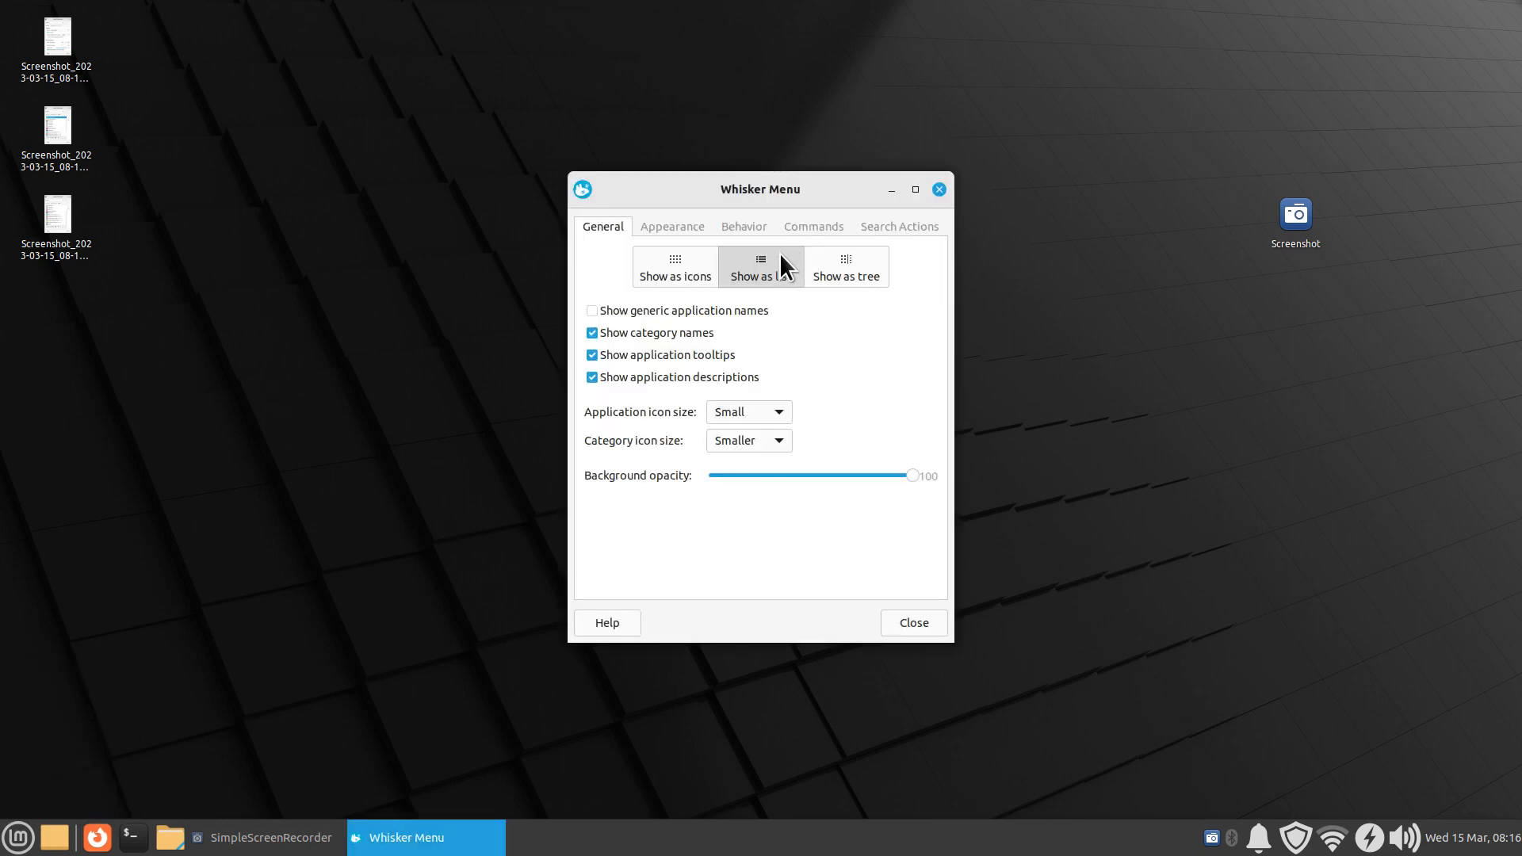
left_click(766, 412)
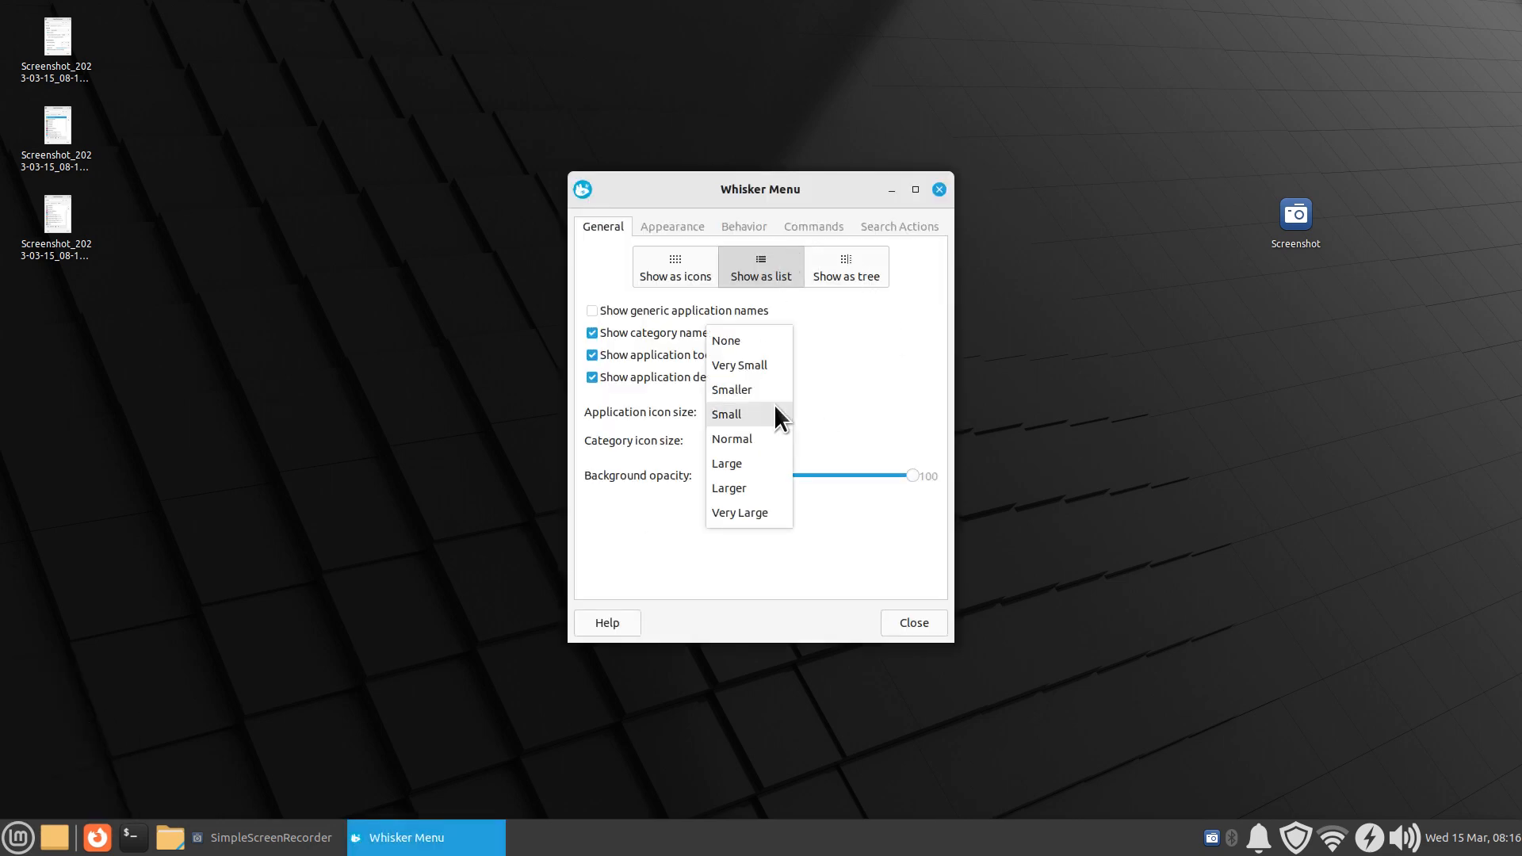
left_click(775, 405)
double_click(1300, 213)
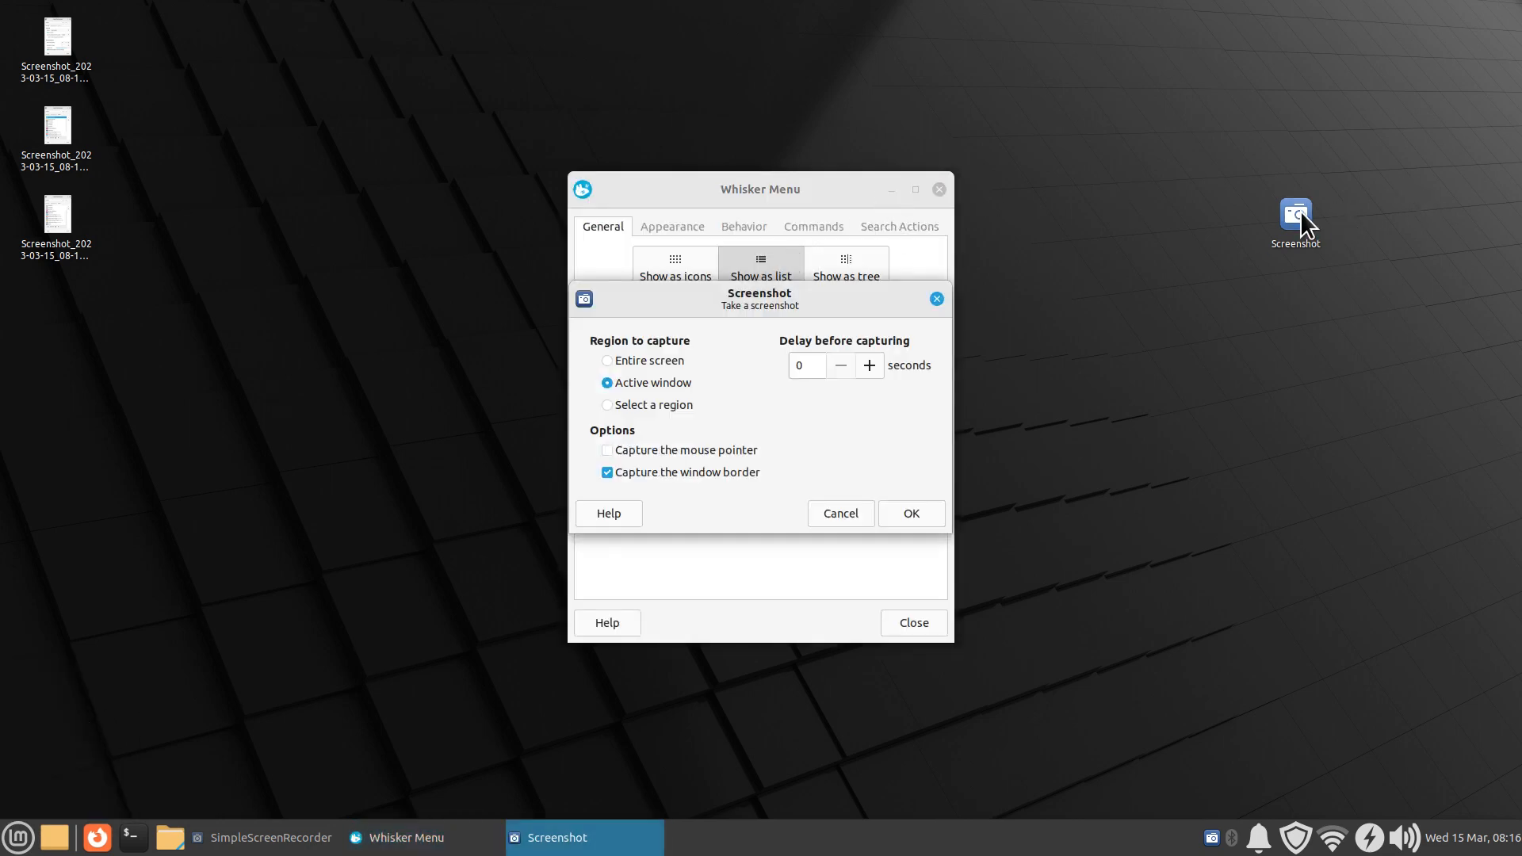
left_click(940, 514)
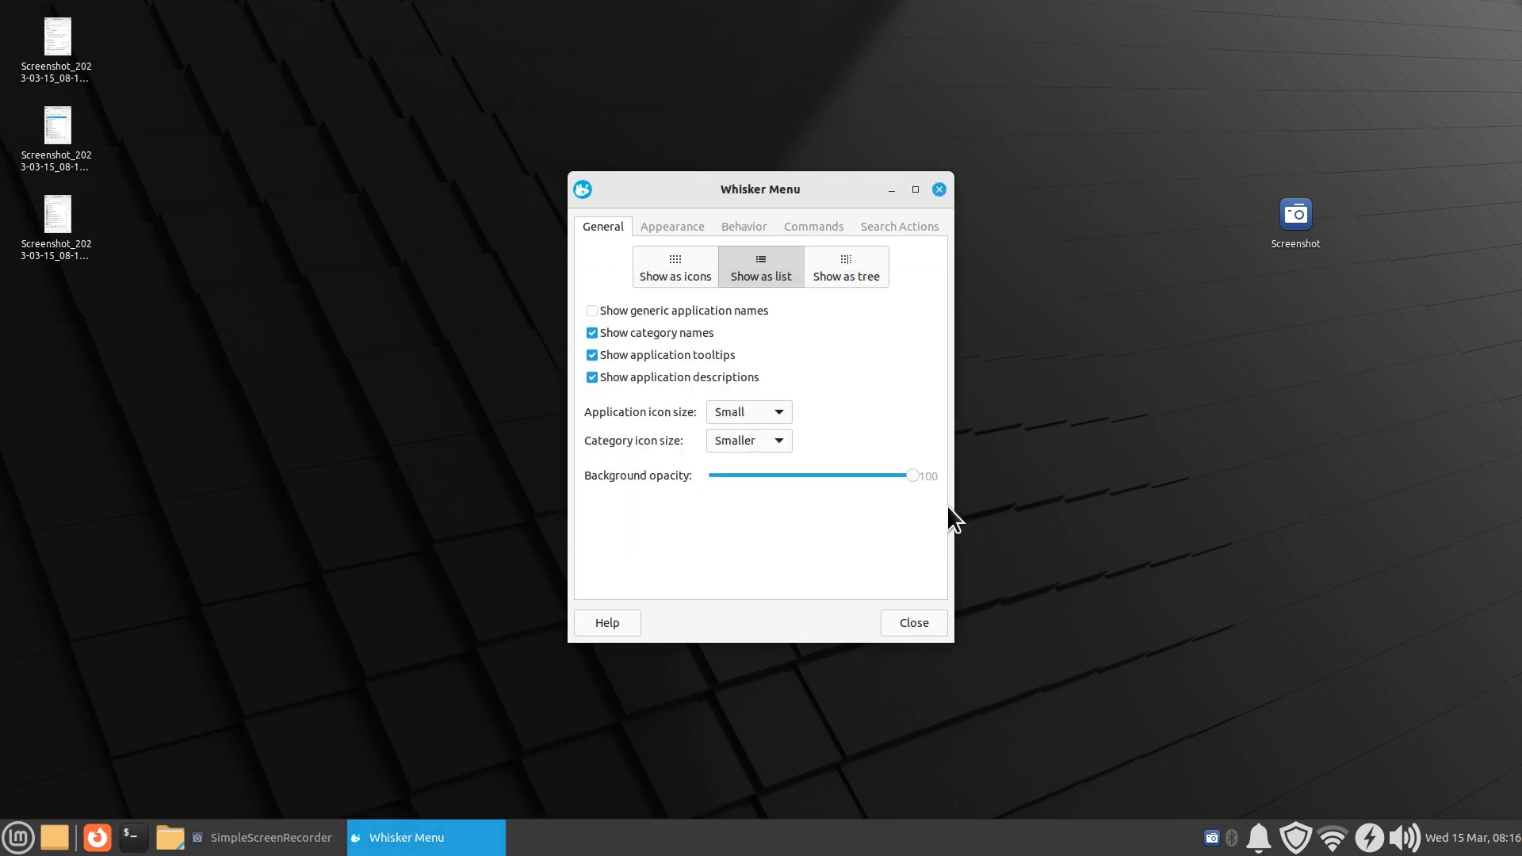
key("Return")
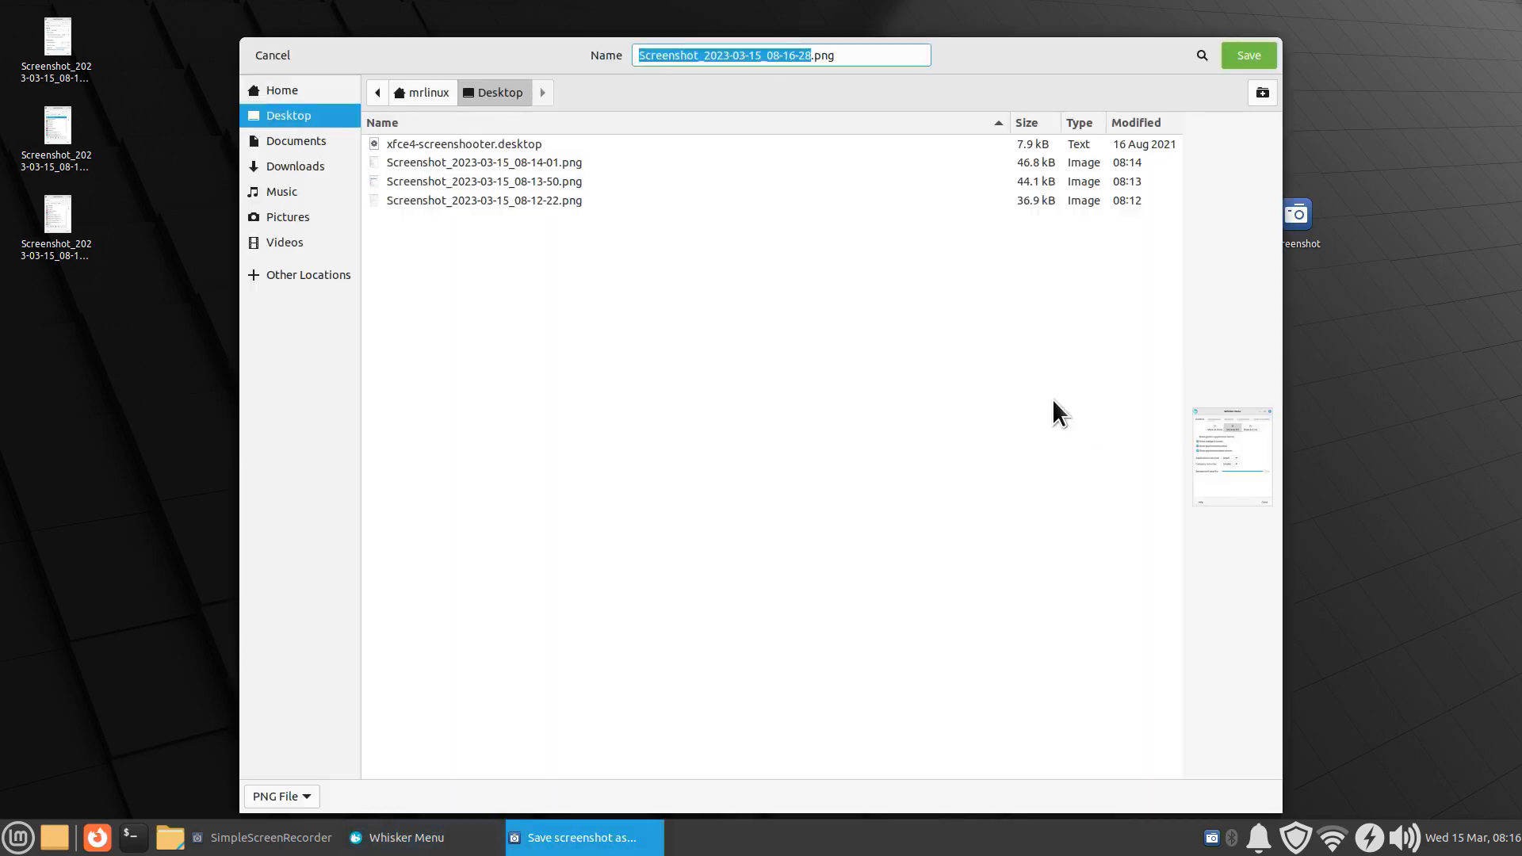
left_click(1240, 58)
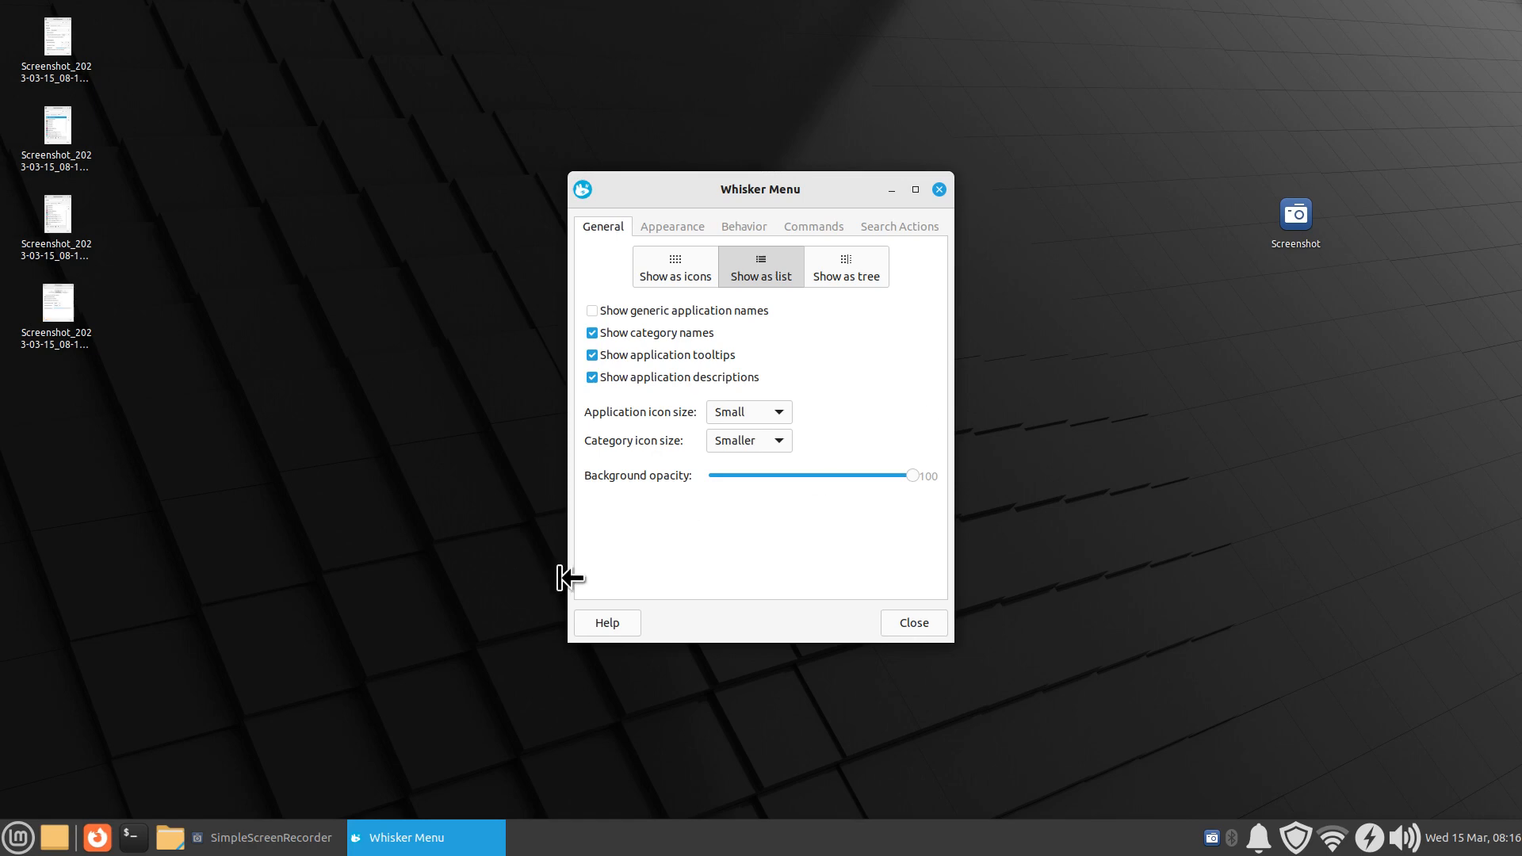
- View the newly saved Whisker Menu screenshot beside the properties window and close the image
double_click(48, 308)
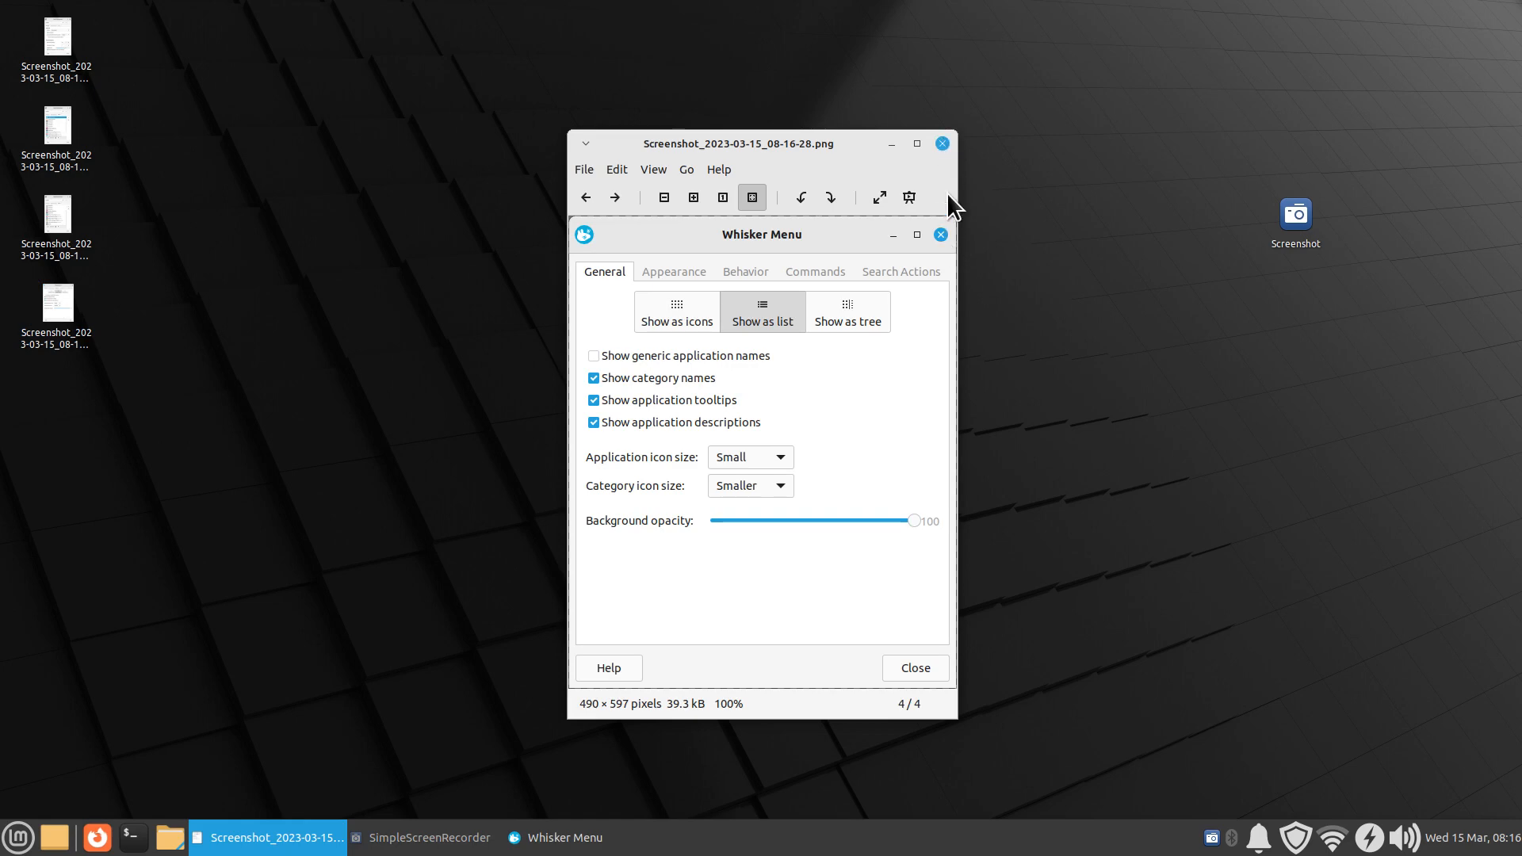
left_click_drag(856, 153, 597, 161)
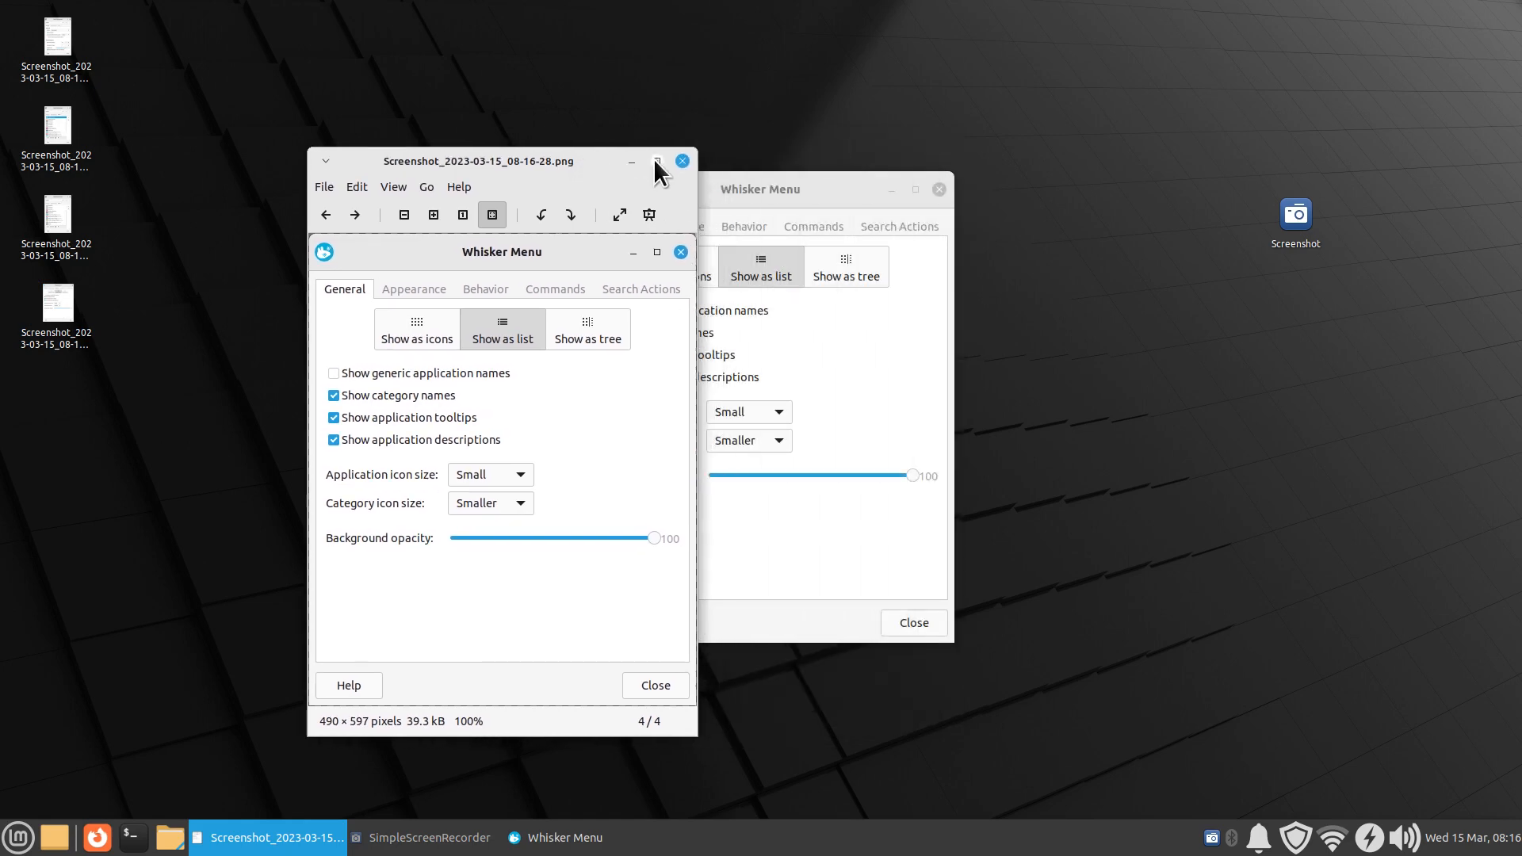
left_click(683, 162)
- Set the Whisker Menu's application and category icon sizes to Very Large and check how the menu looks
left_click(783, 414)
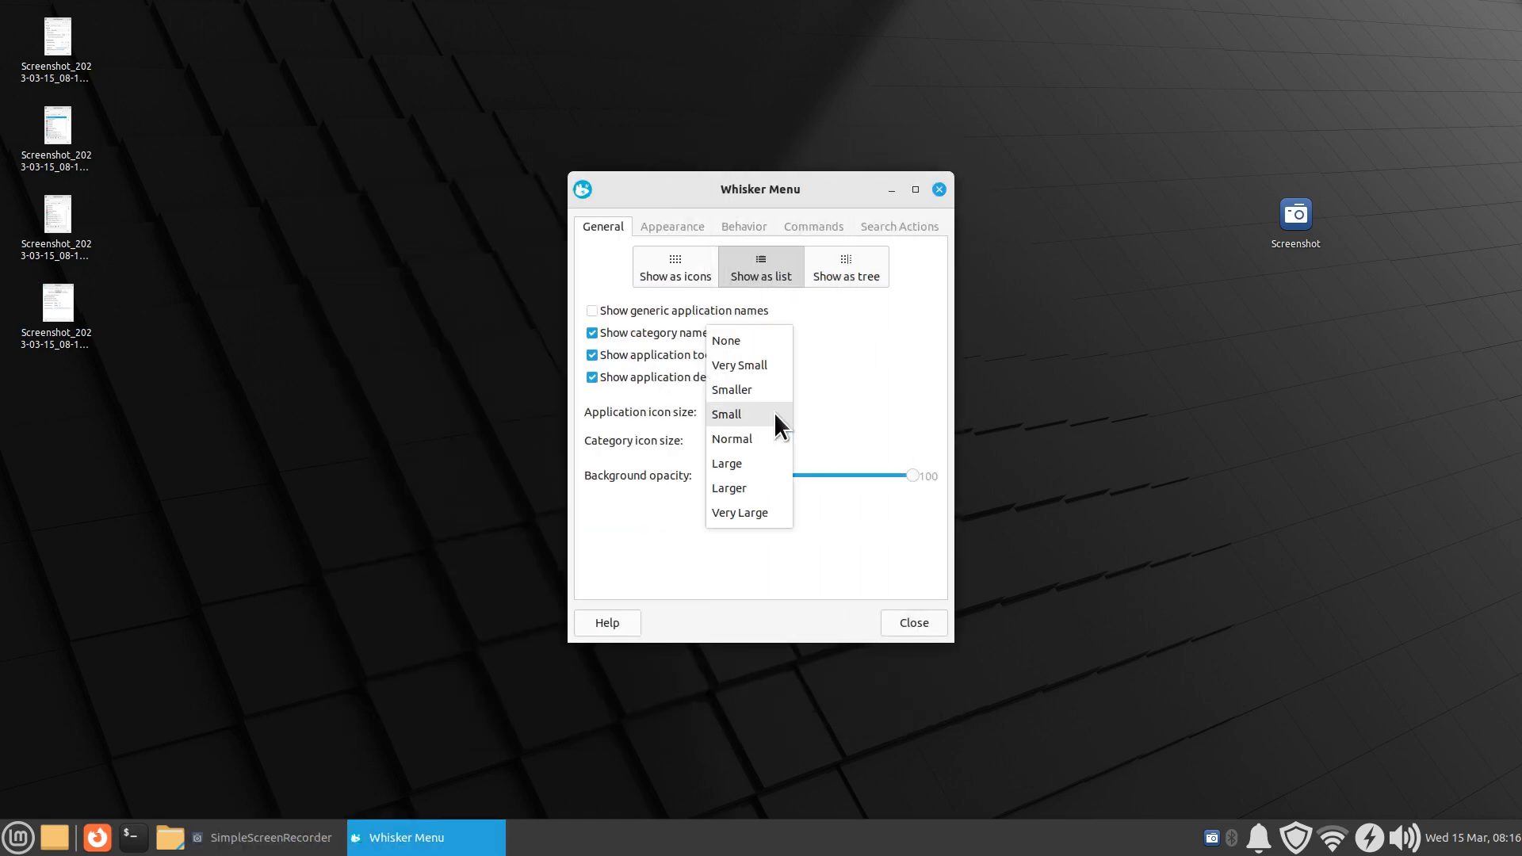
left_click(754, 512)
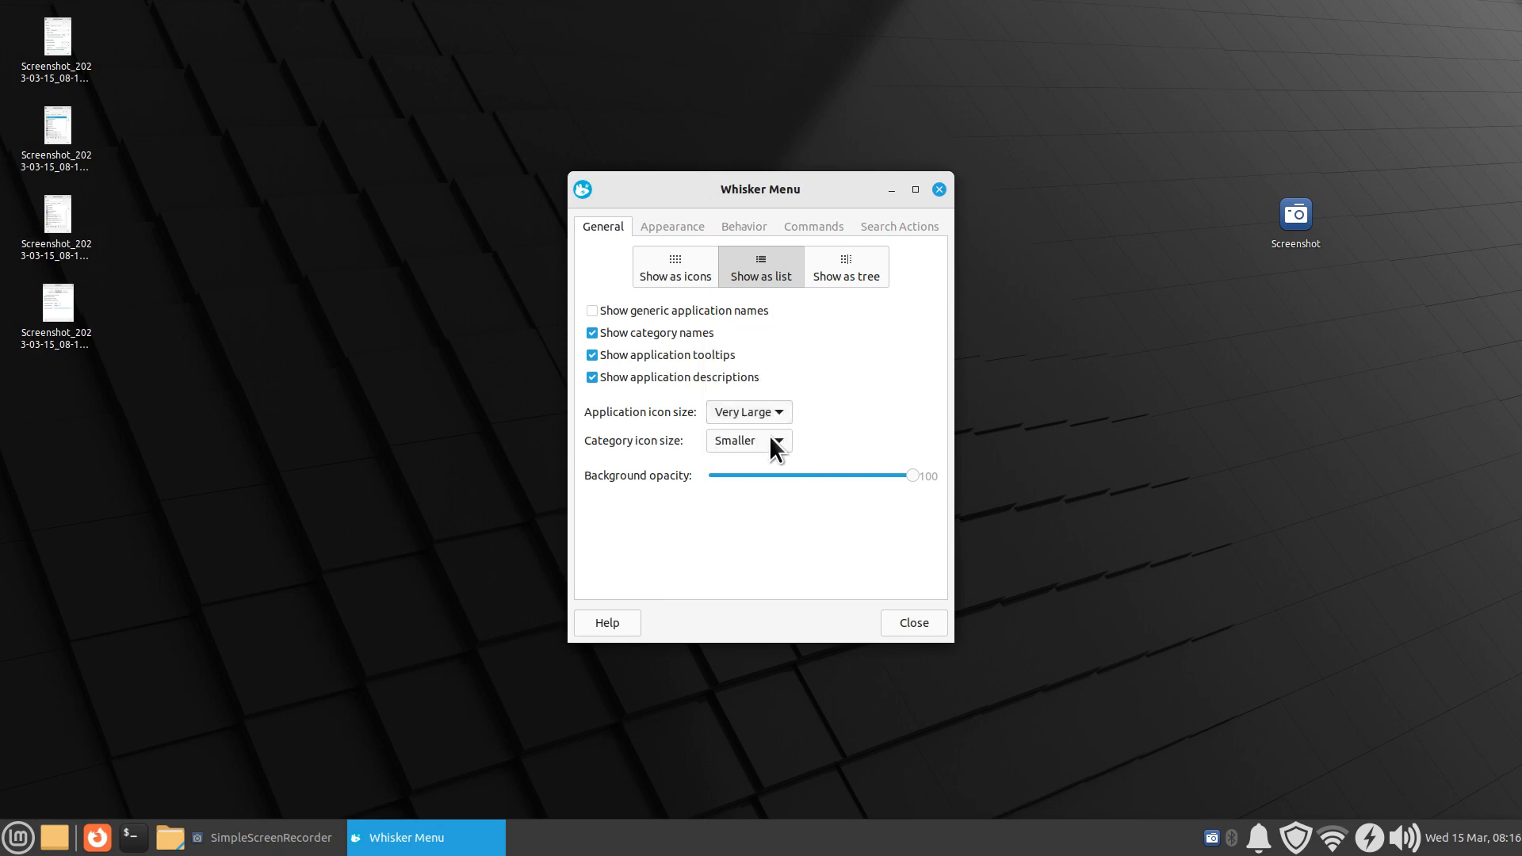
left_click(766, 440)
left_click(767, 564)
left_click(938, 190)
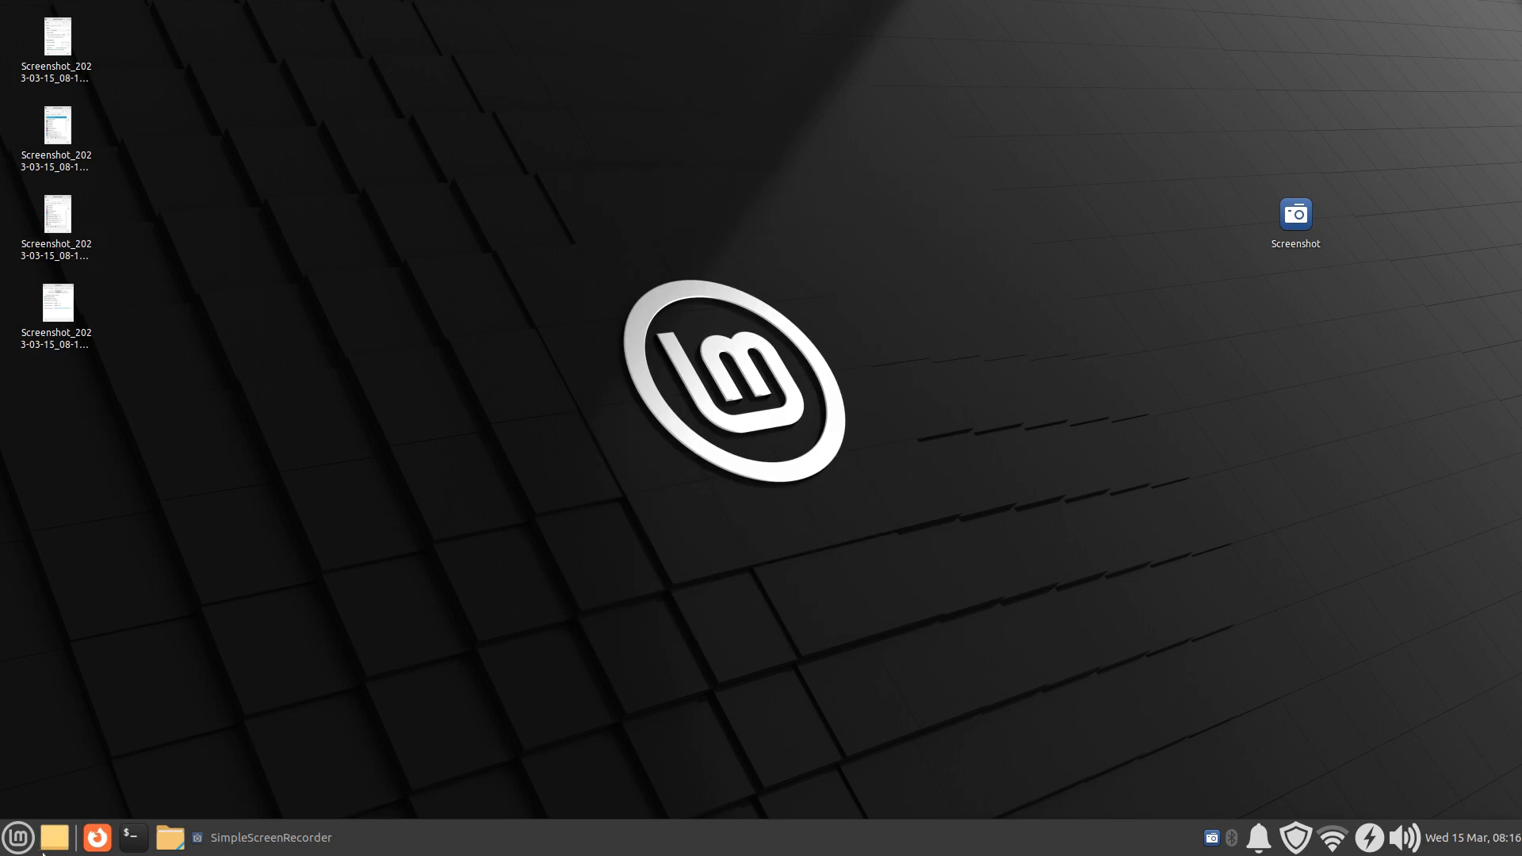
left_click(9, 840)
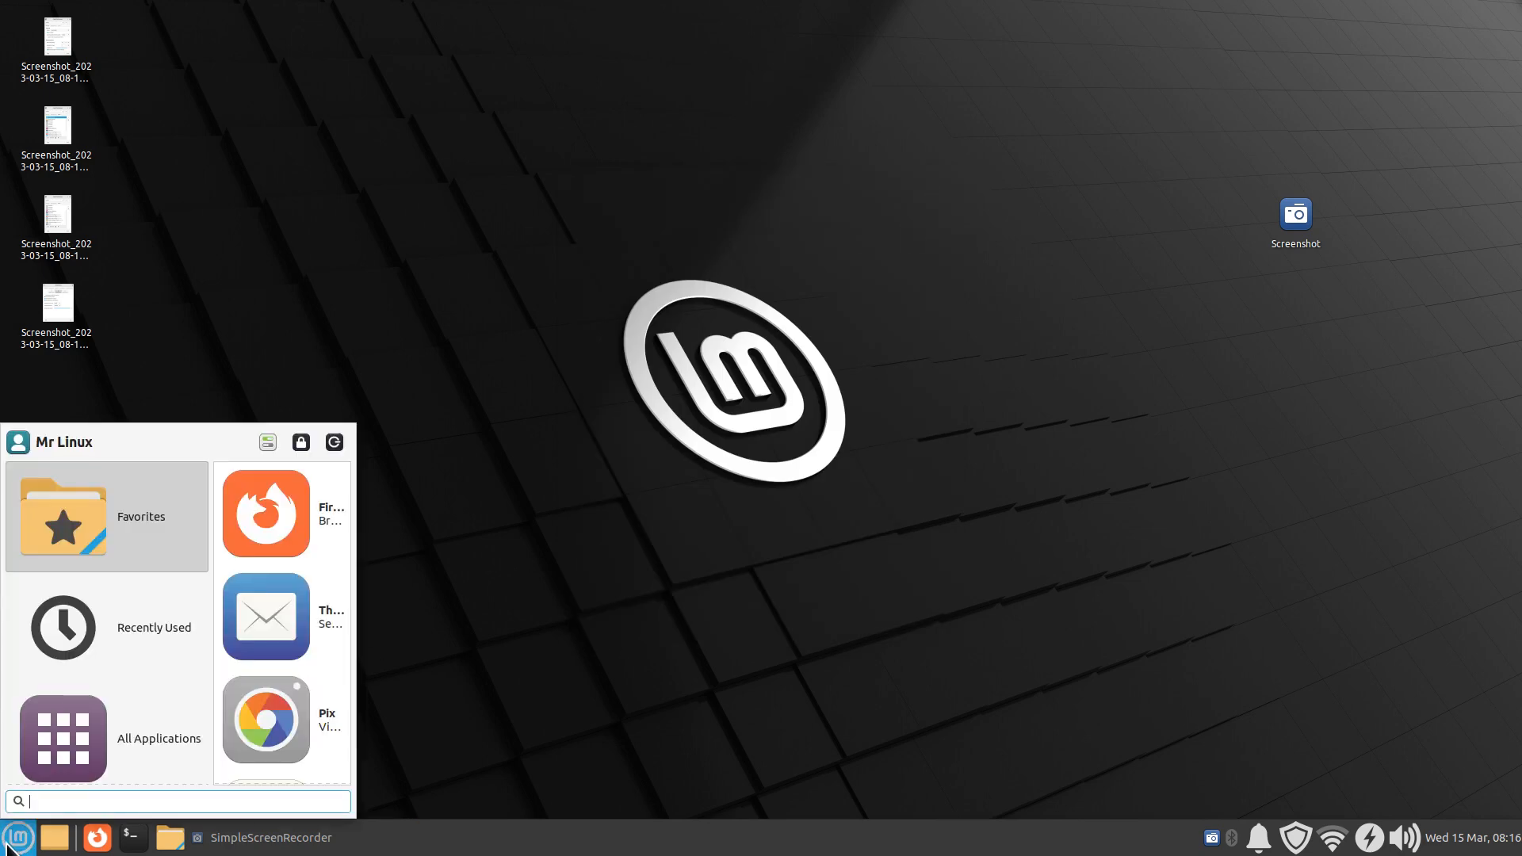
left_click(594, 551)
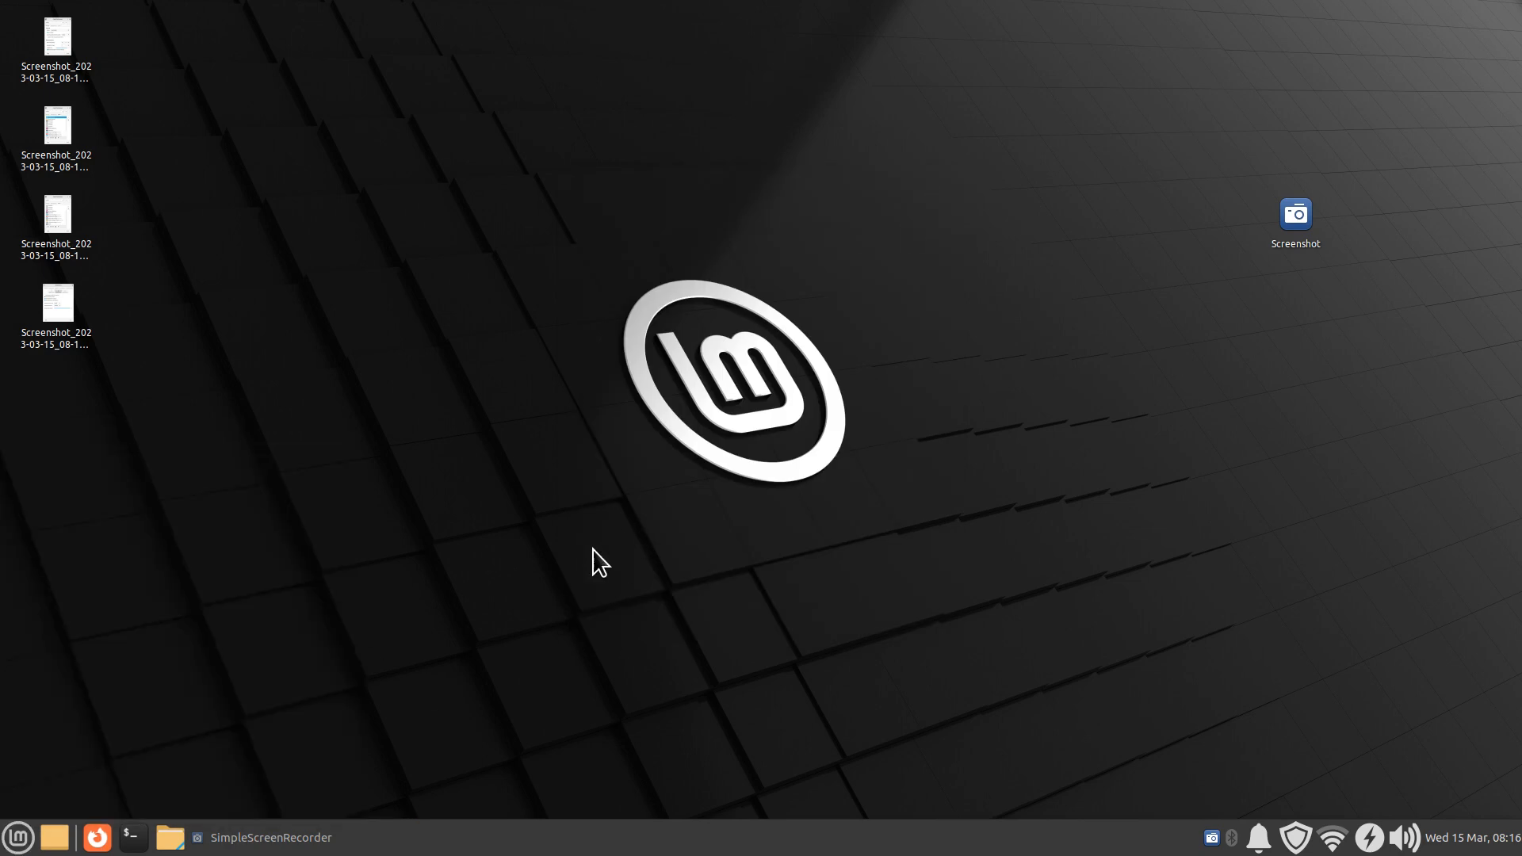
- Set the Whisker Menu's application and category icon sizes to Very Small and check how the menu looks
right_click(10, 845)
left_click(83, 711)
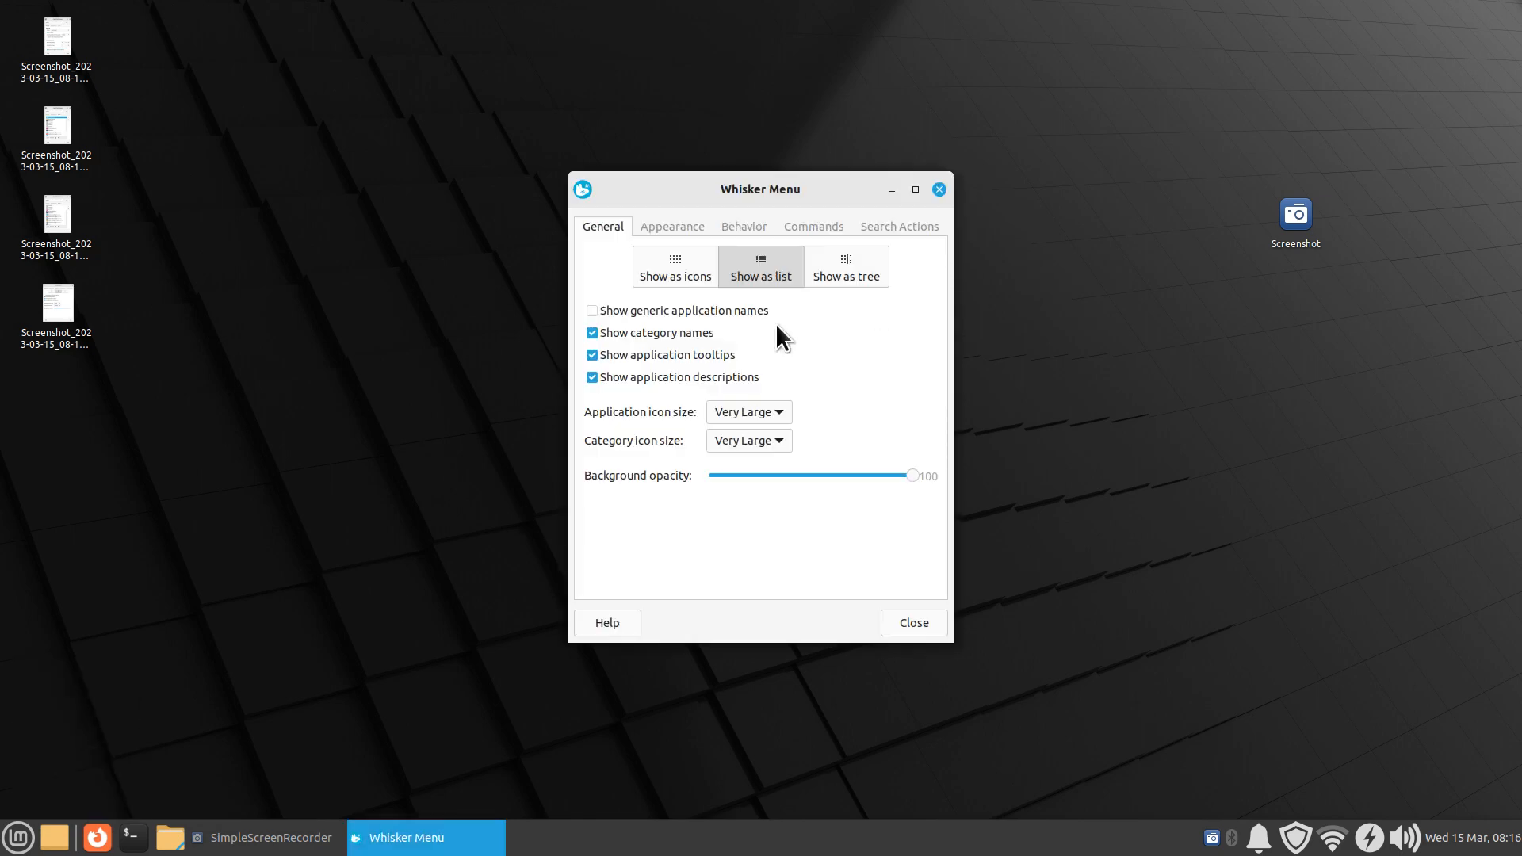
left_click(770, 406)
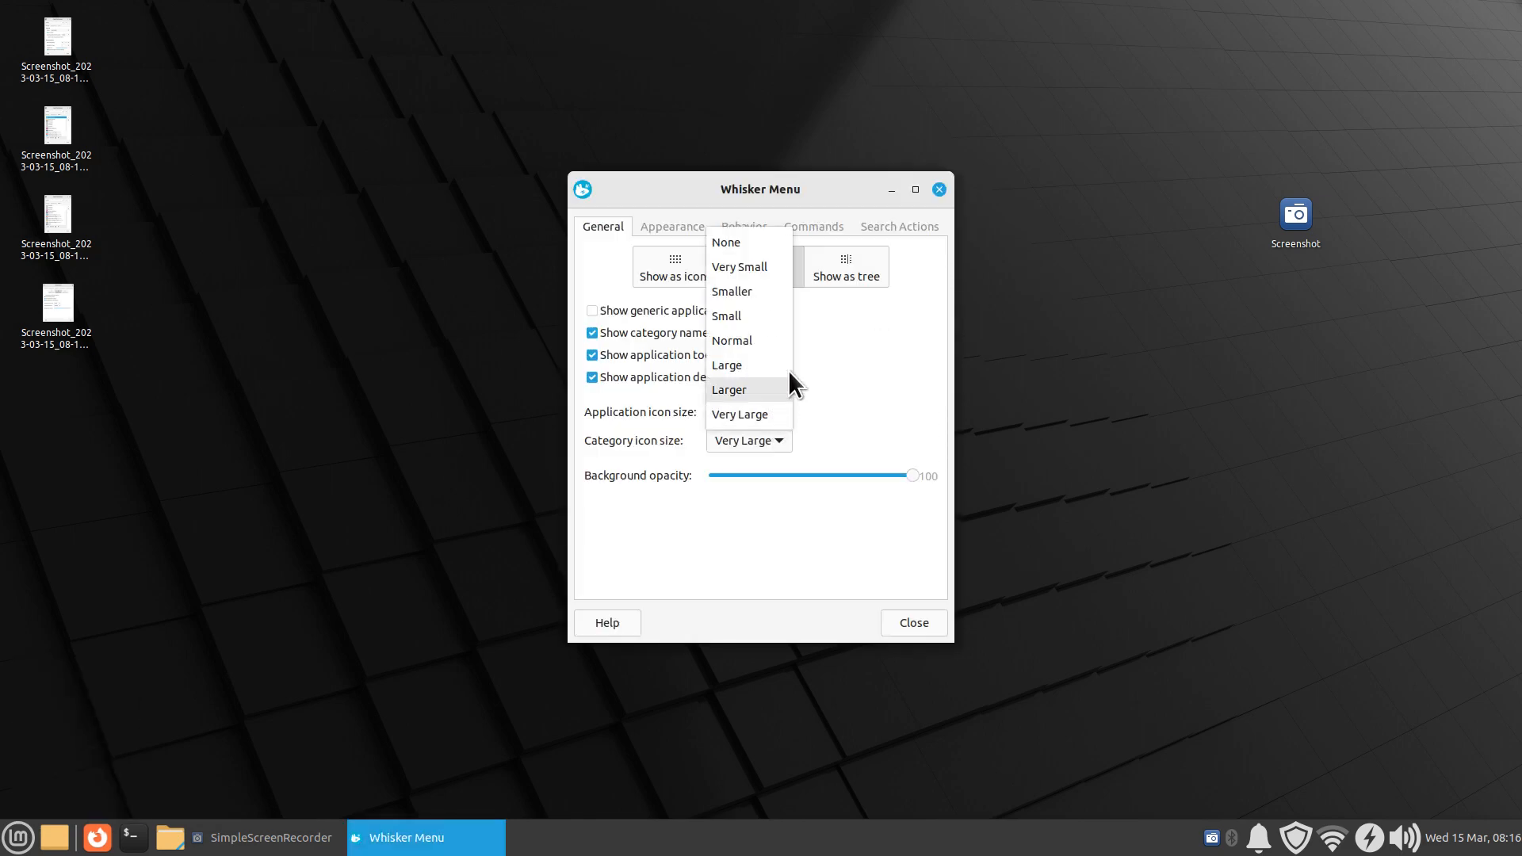
left_click(747, 267)
left_click(763, 441)
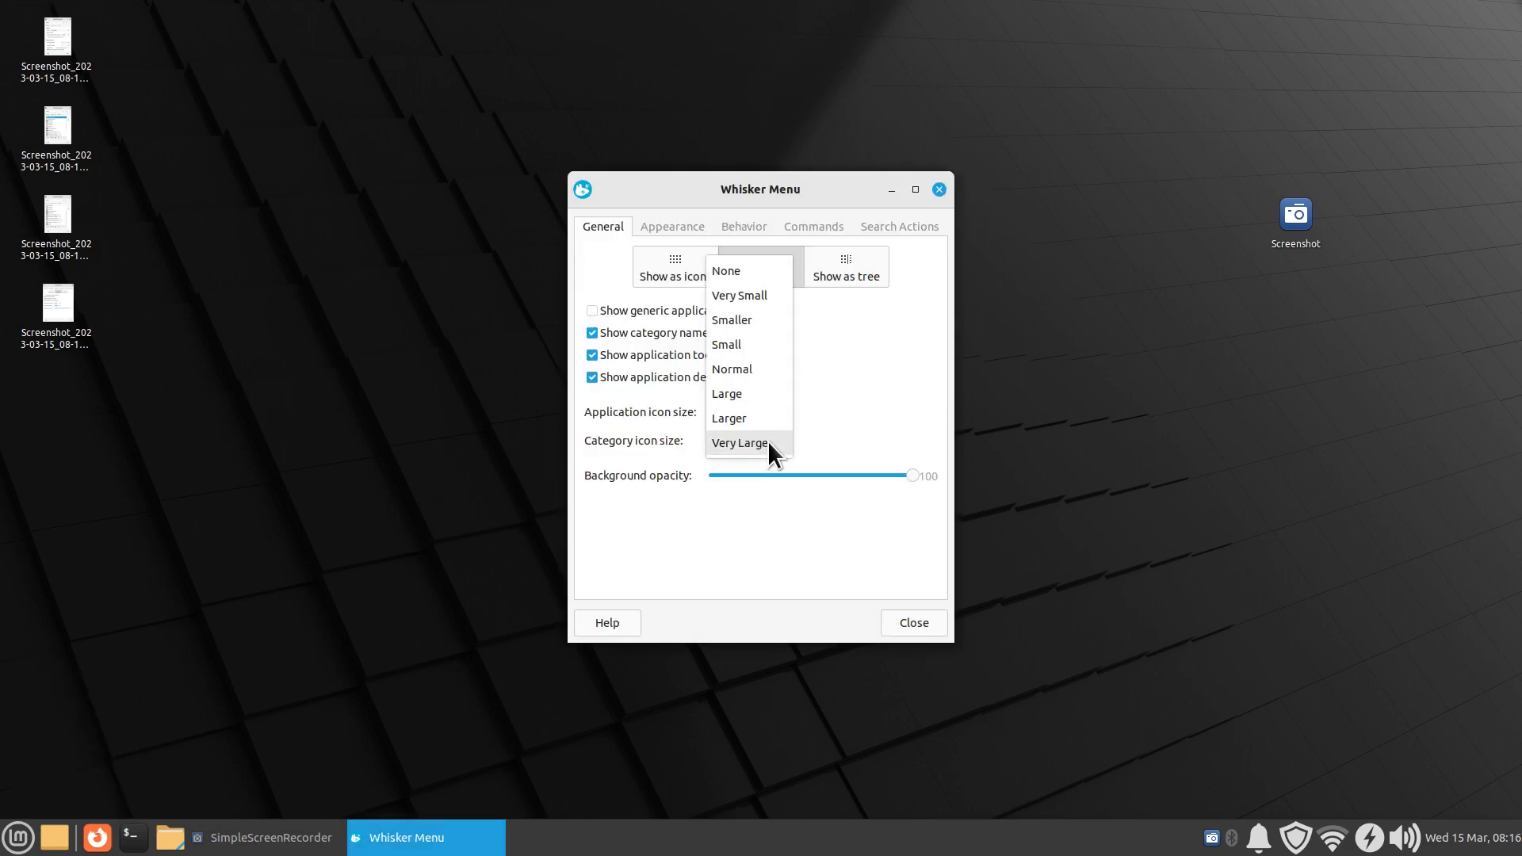
left_click(775, 298)
left_click(909, 623)
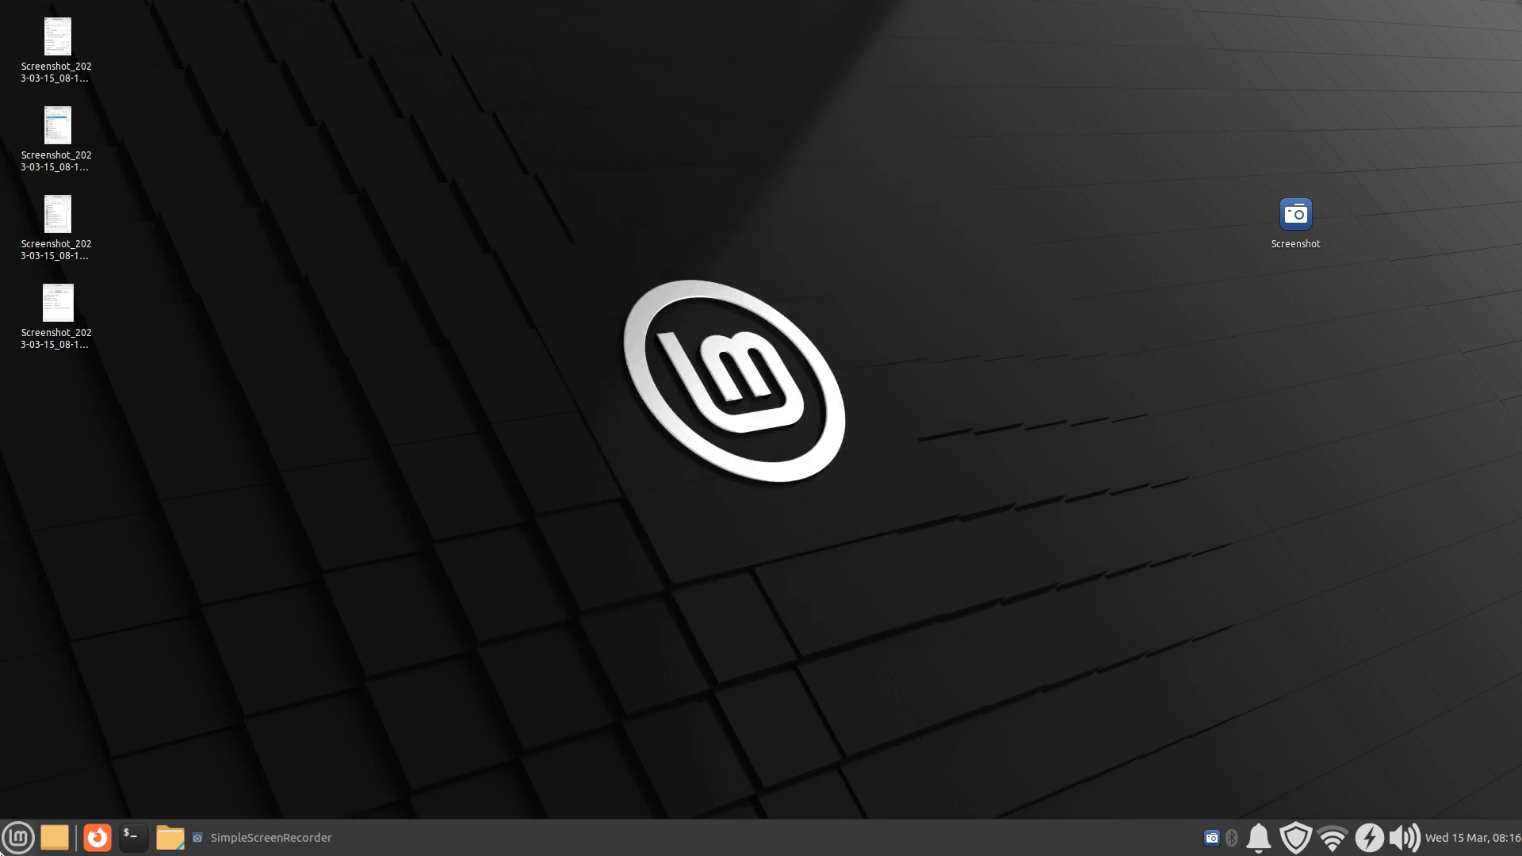
left_click(5, 843)
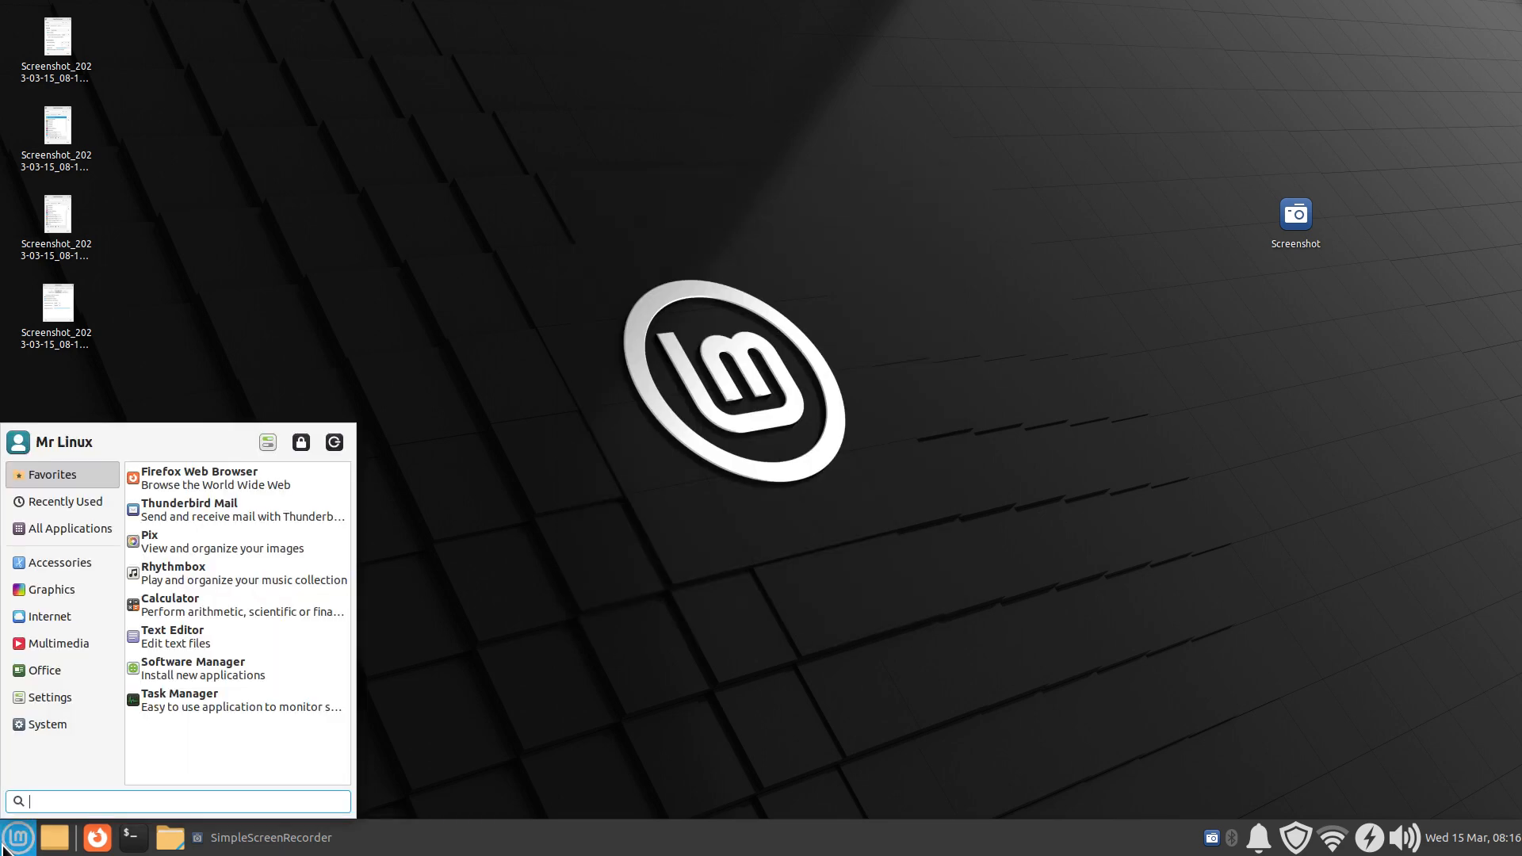
left_click(435, 675)
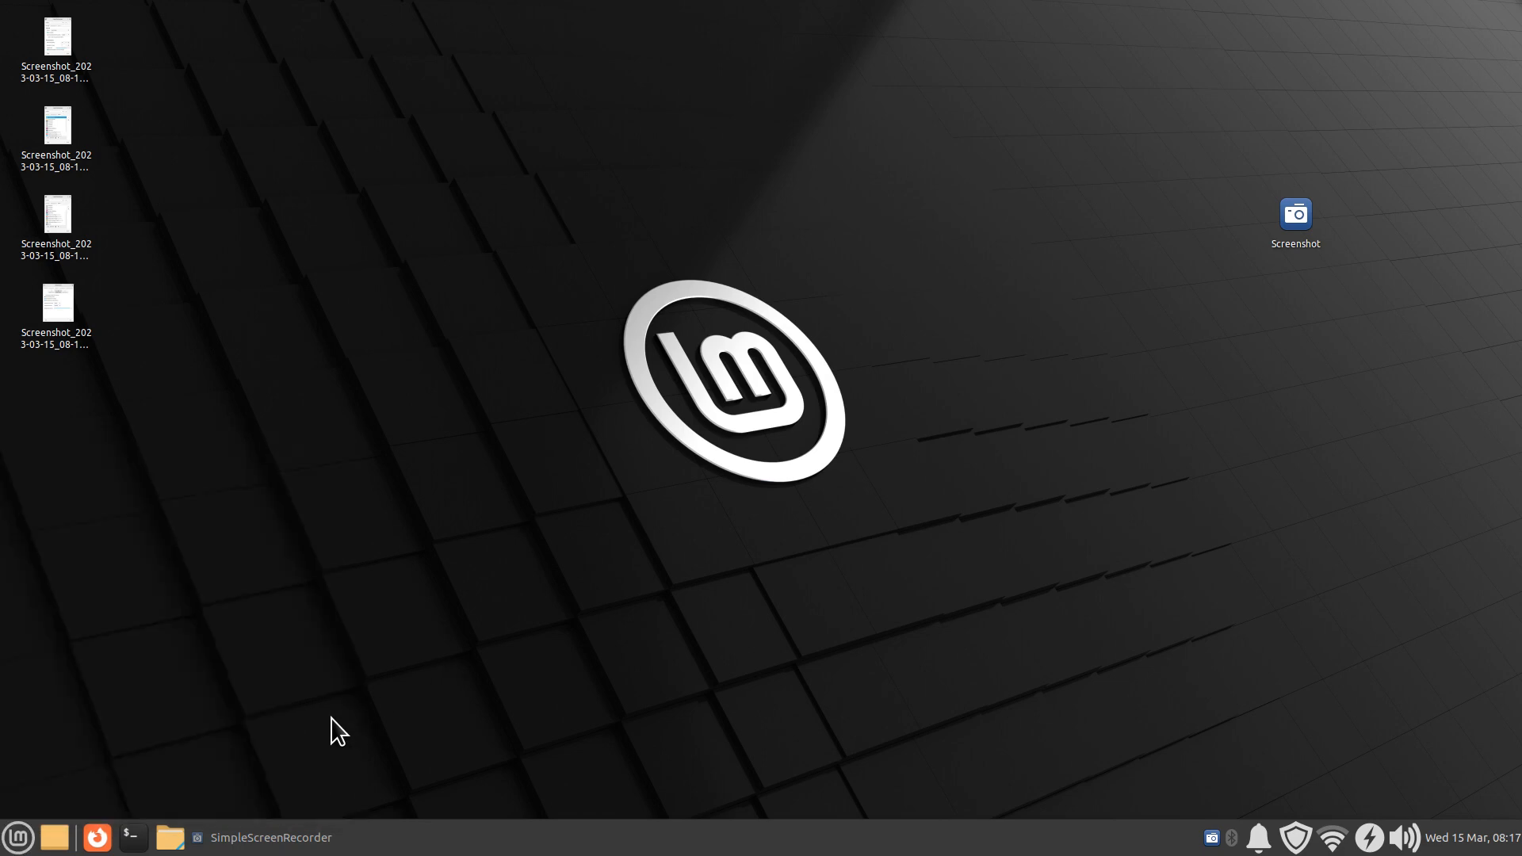
- Reopen the Whisker Menu's properties through the panel's items list and set the application icon size to Smaller
right_click(794, 847)
mouse_move(837, 805)
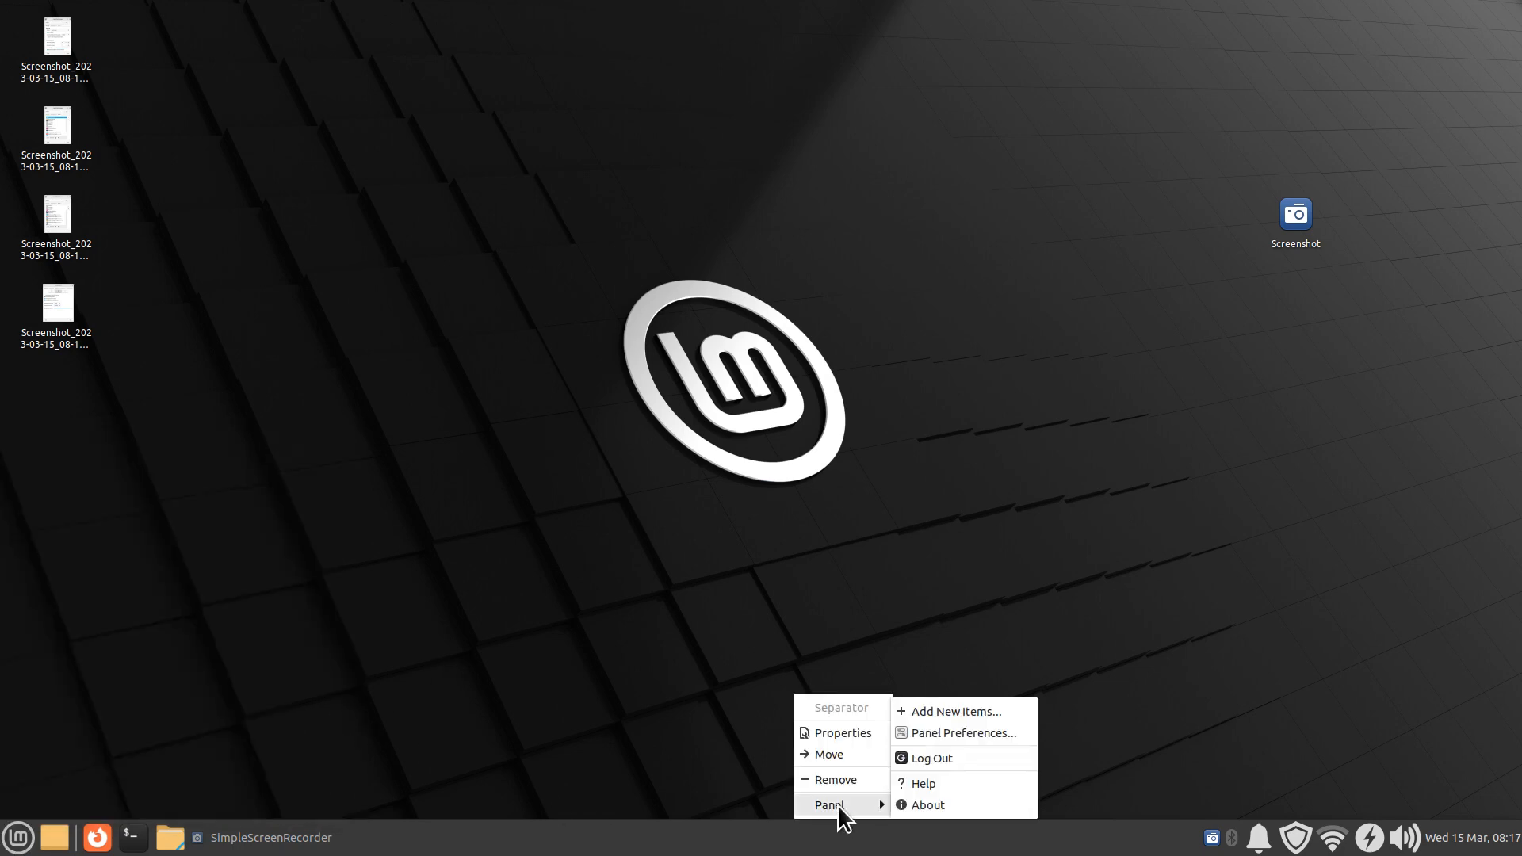
left_click(1029, 733)
left_click(776, 292)
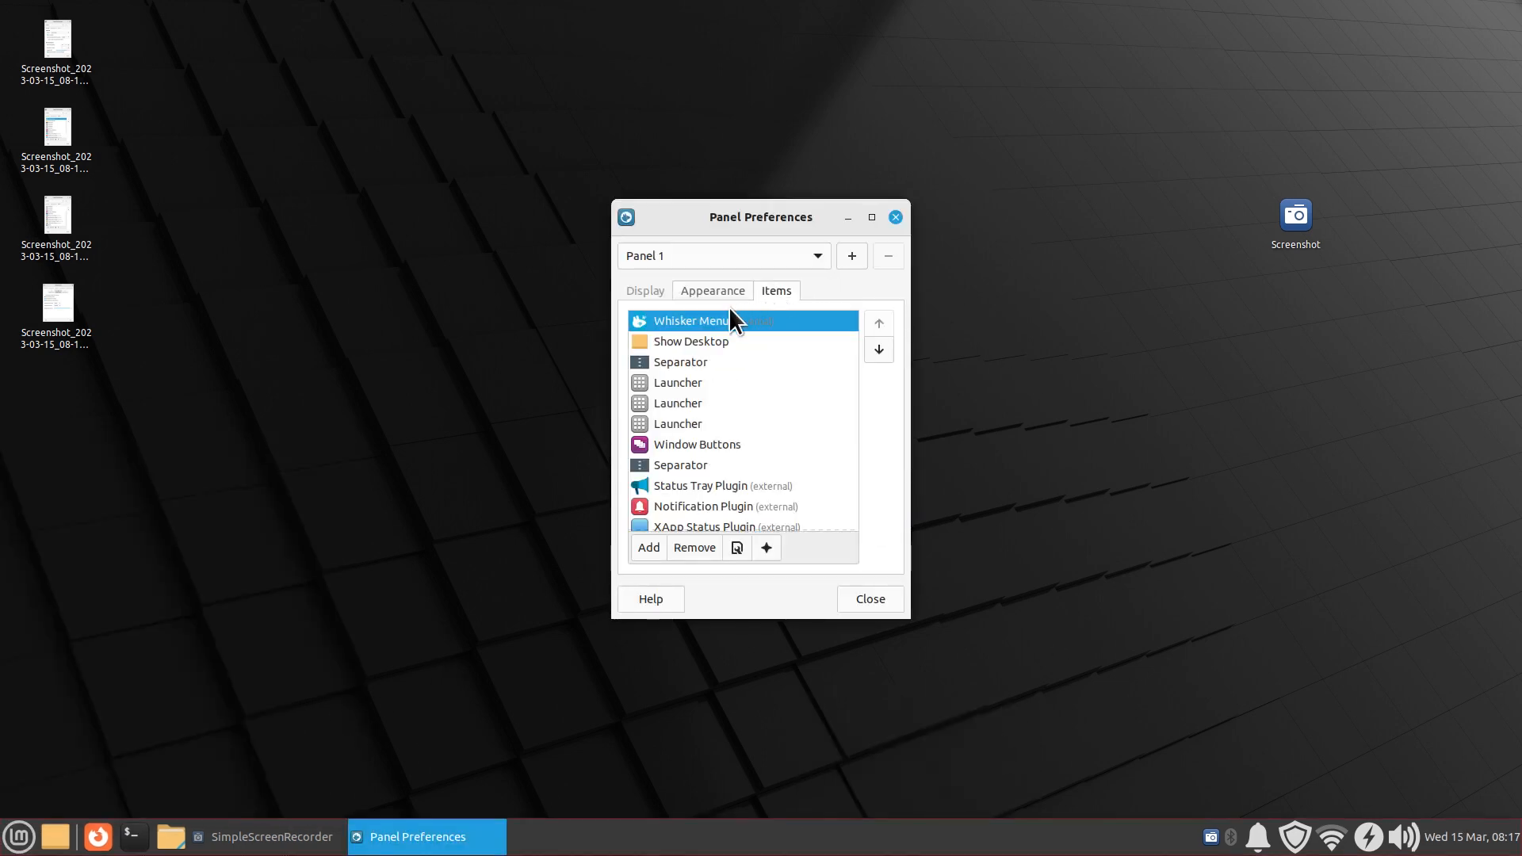
left_click(735, 549)
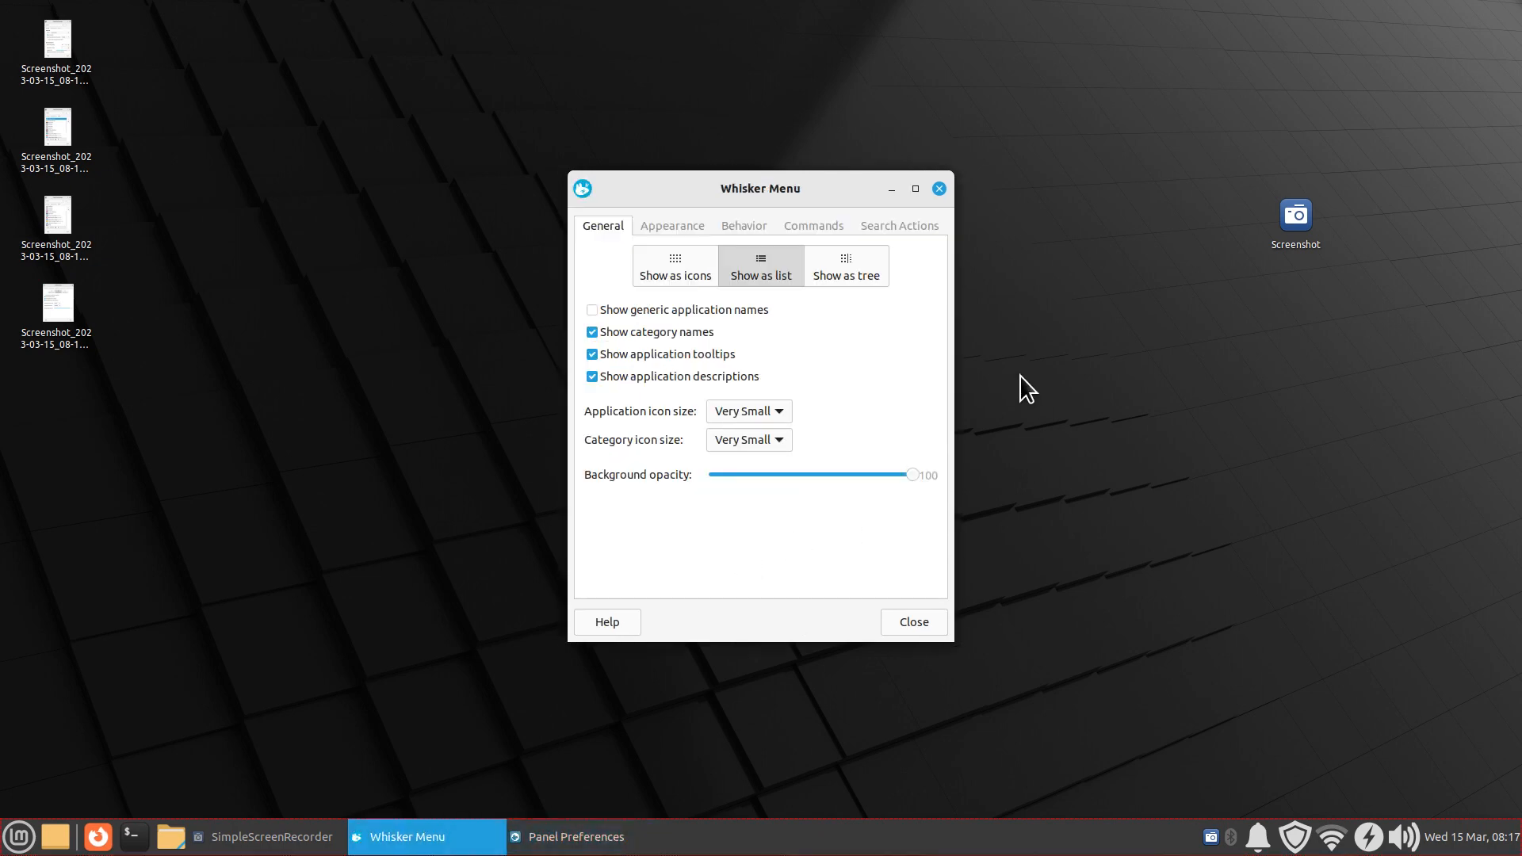
left_click(748, 410)
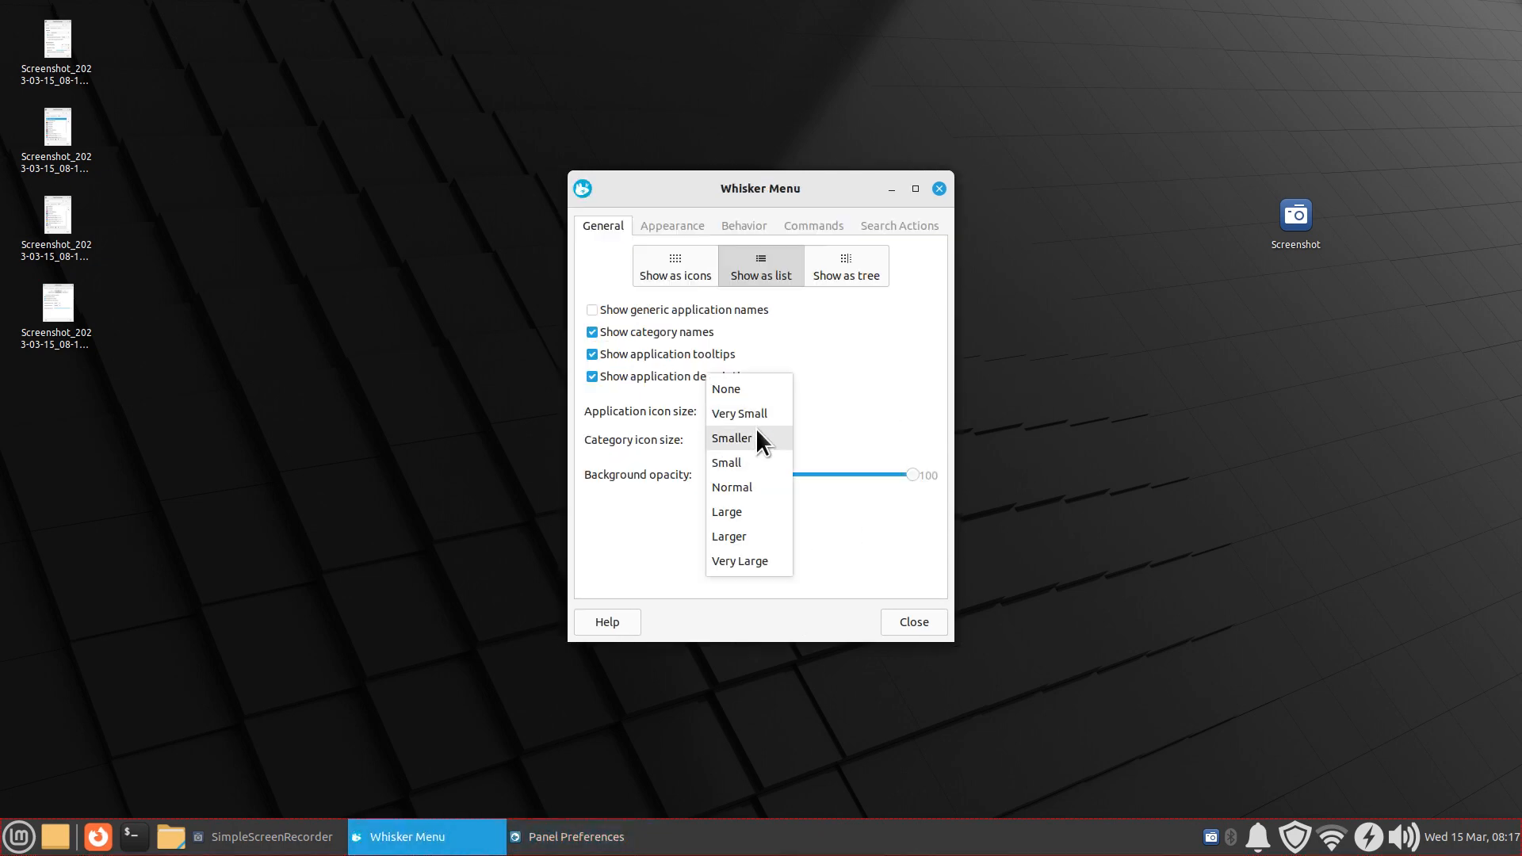
left_click(755, 435)
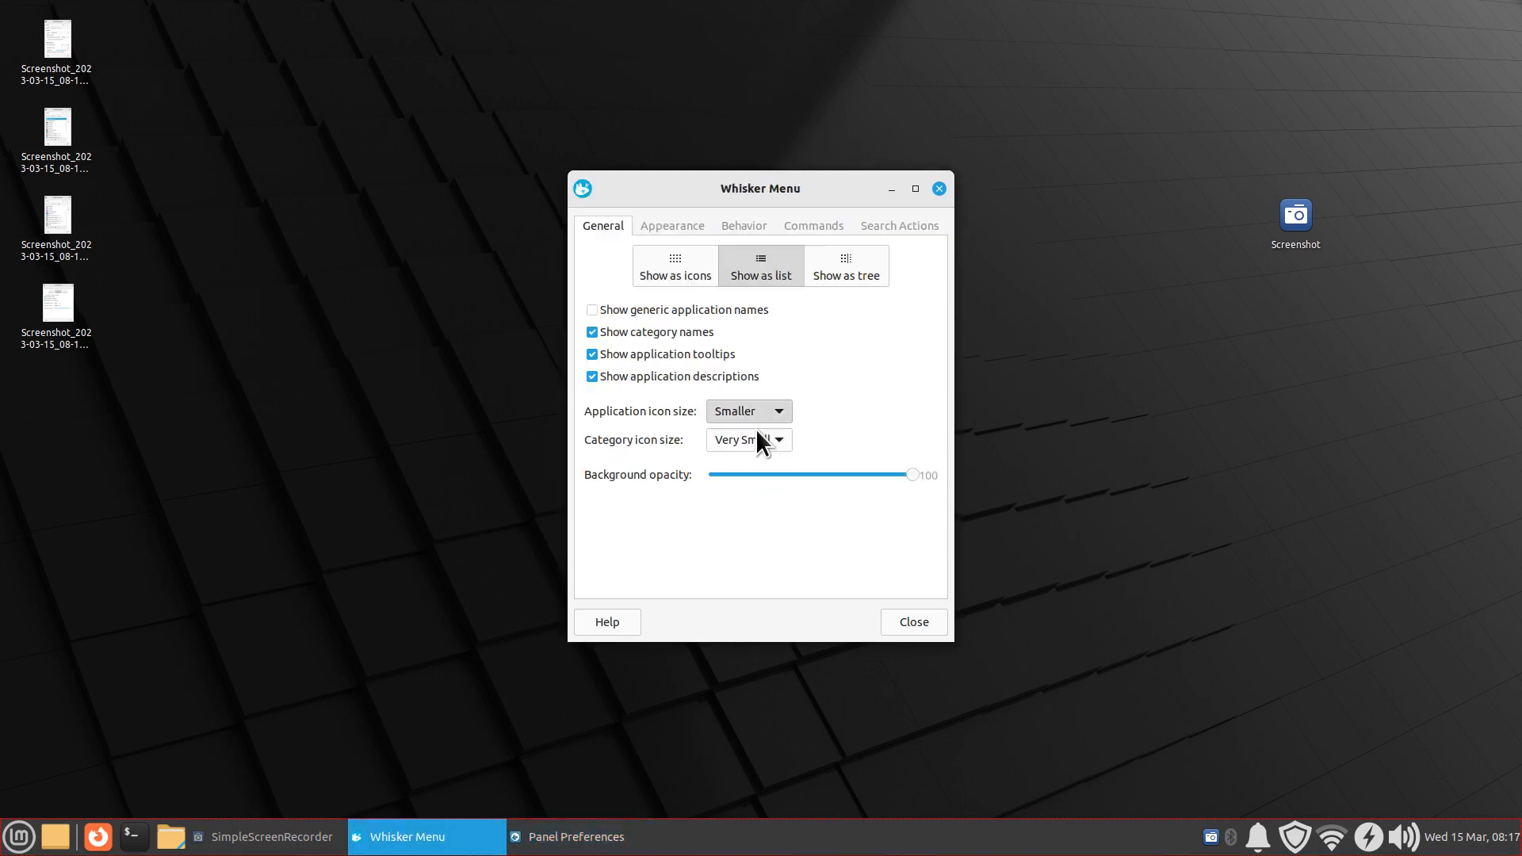
- Check the latest saved Whisker Menu screenshot, and set the menu's category icon size to Small
left_click(56, 304)
left_click(55, 305)
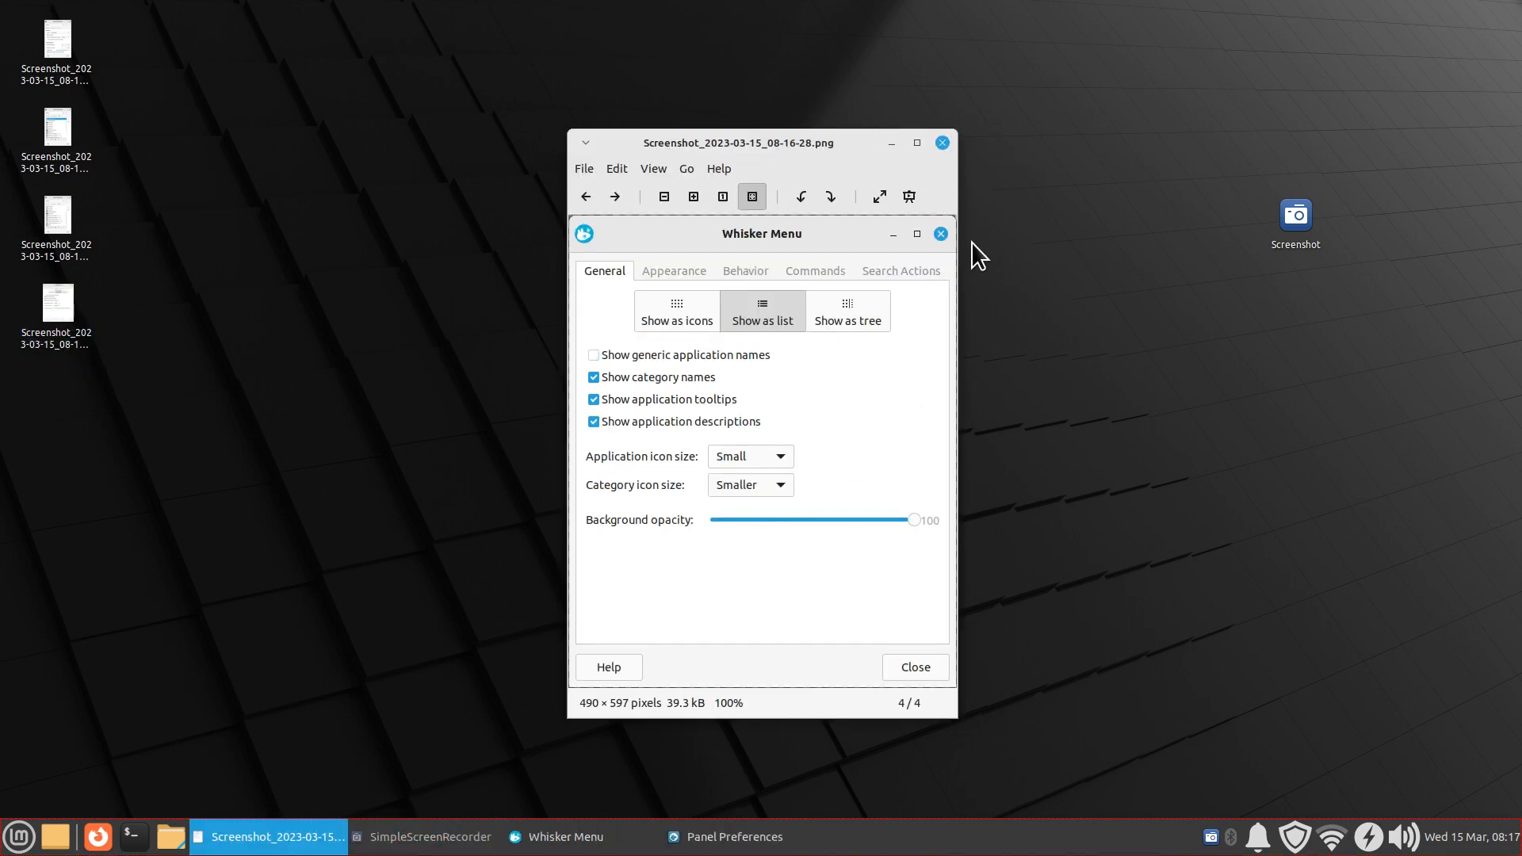
left_click(943, 143)
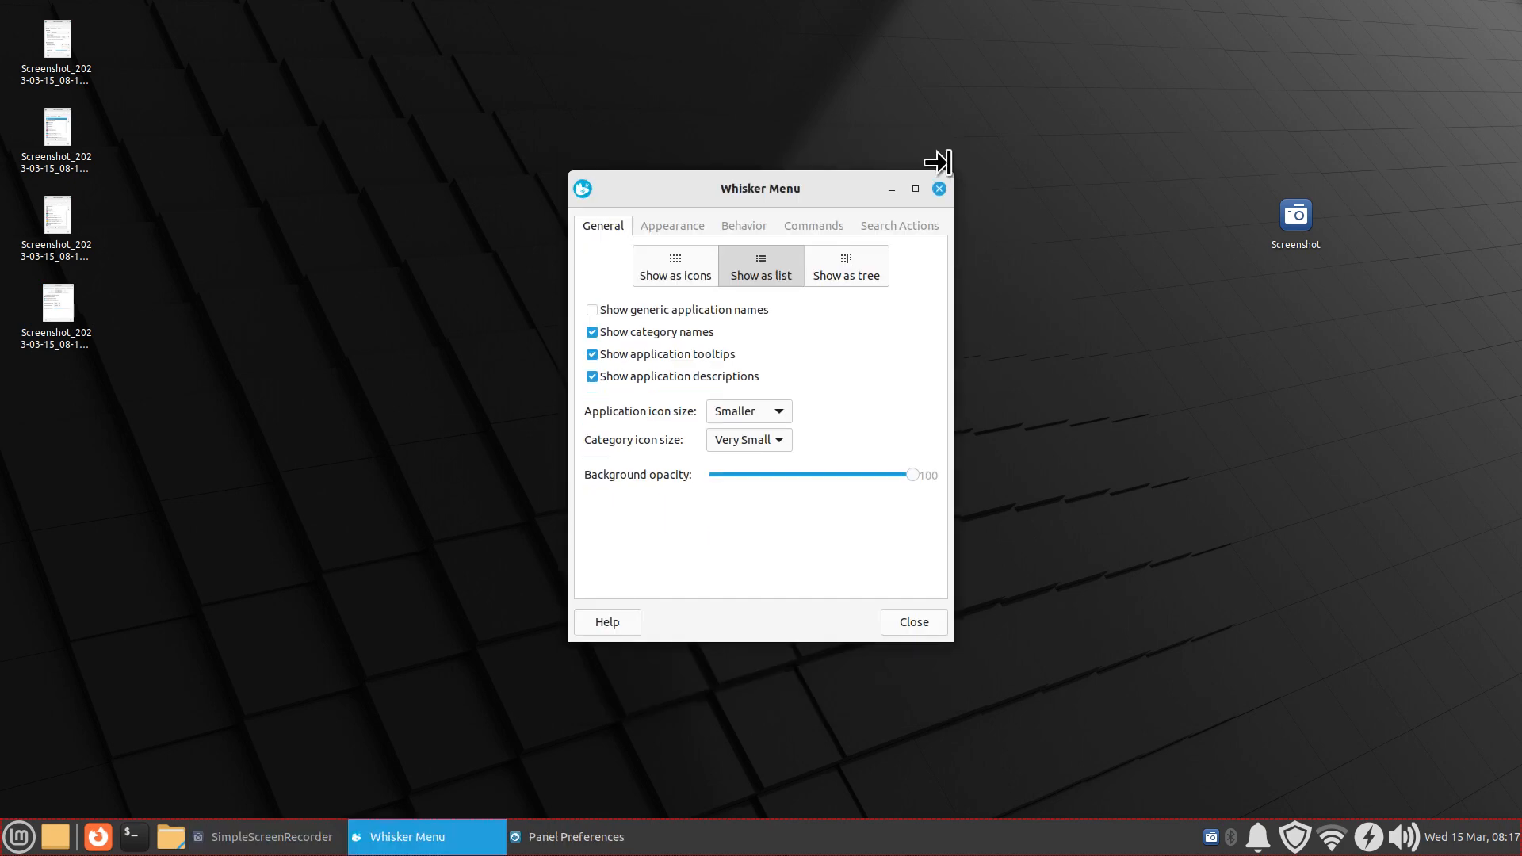
left_click(761, 440)
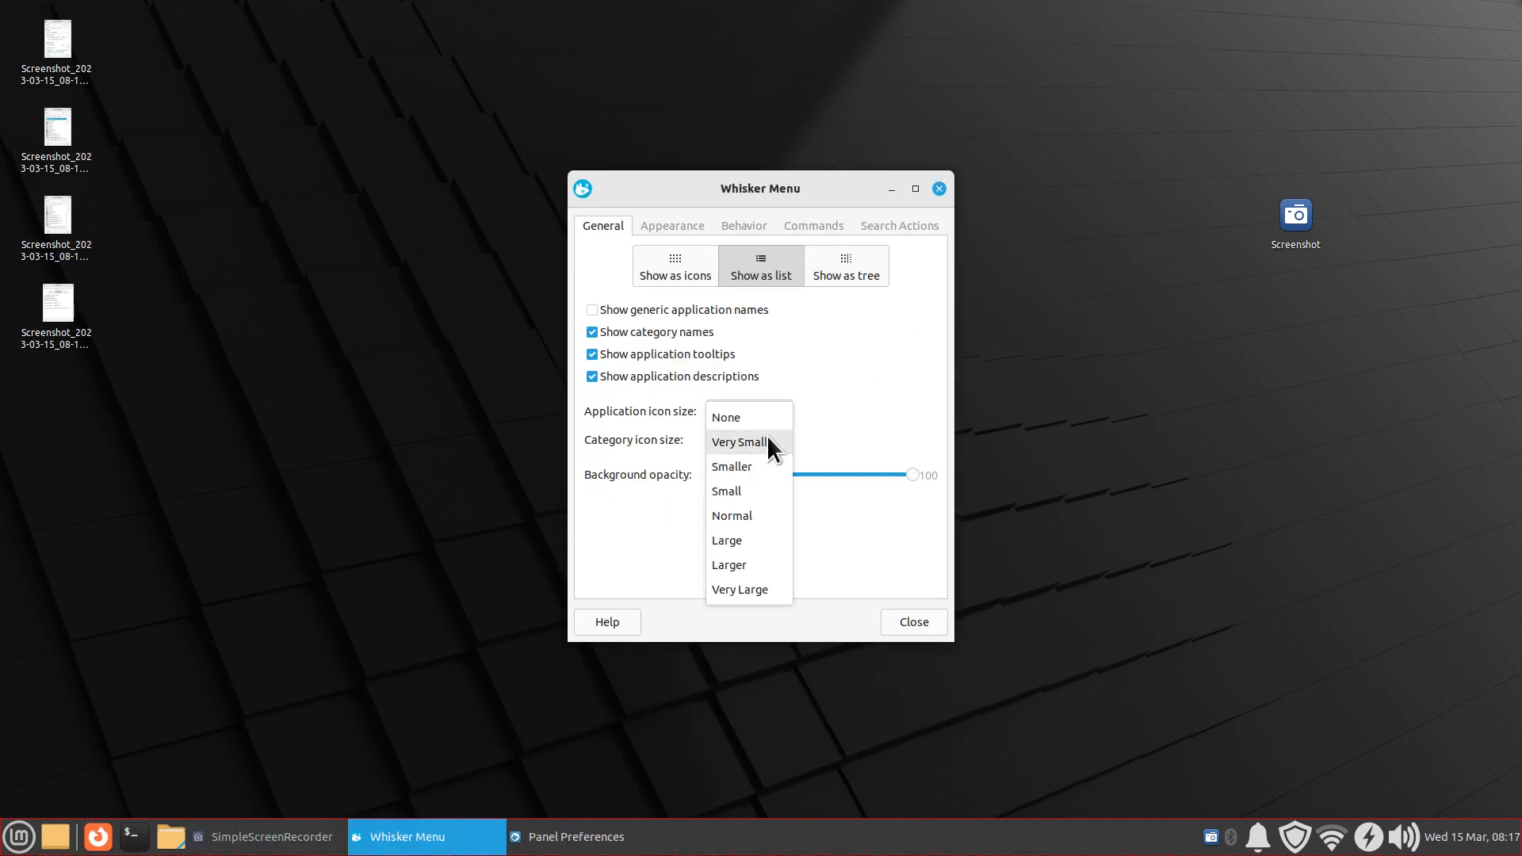
left_click(756, 489)
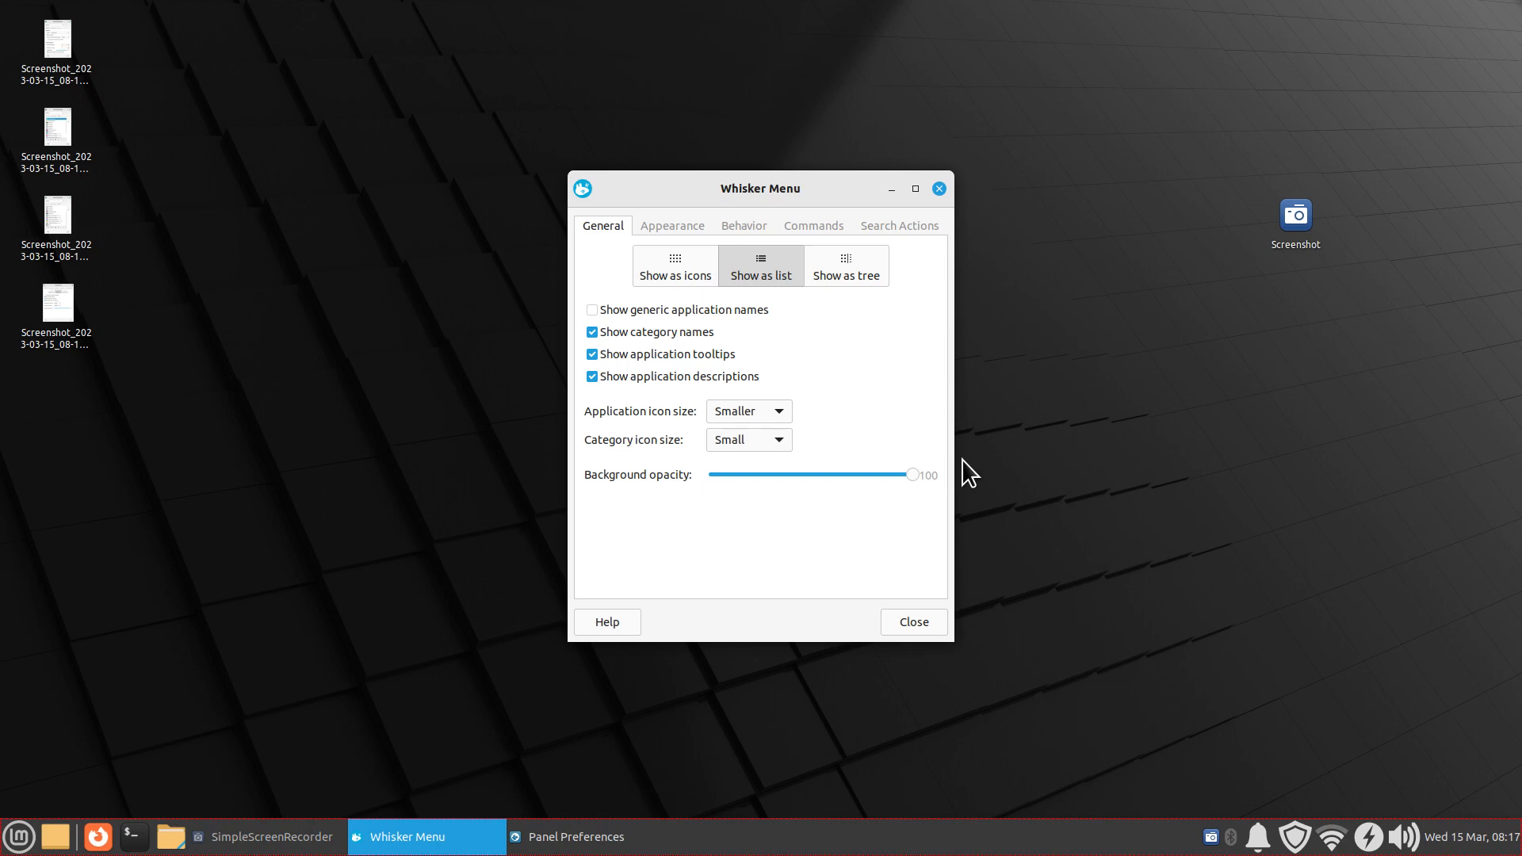
left_click(911, 621)
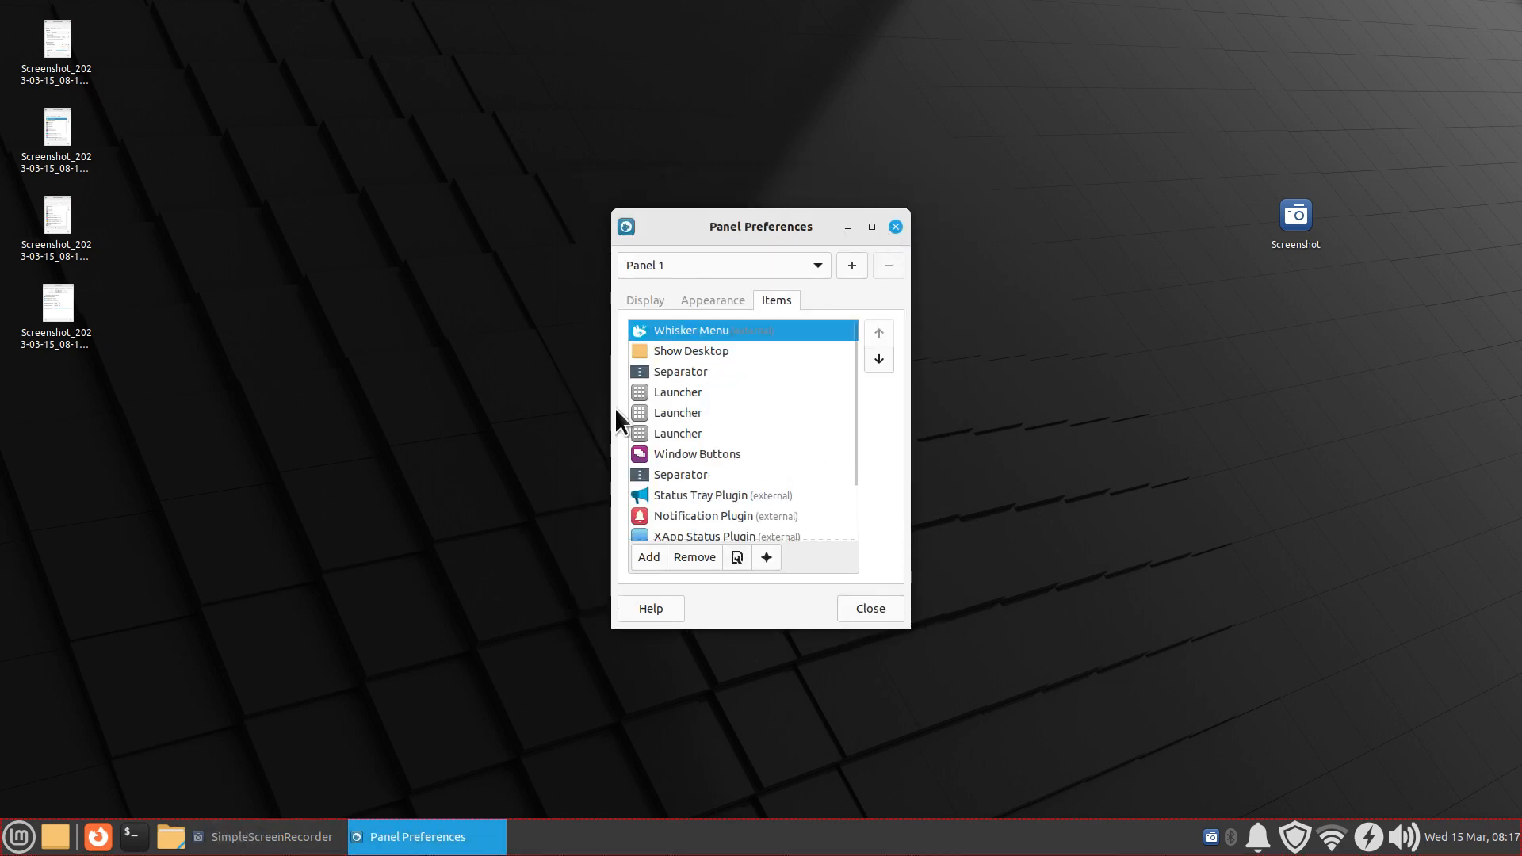
- Close the panel preferences and check how the Whisker Menu and its Graphics category look
left_click(895, 217)
left_click(14, 839)
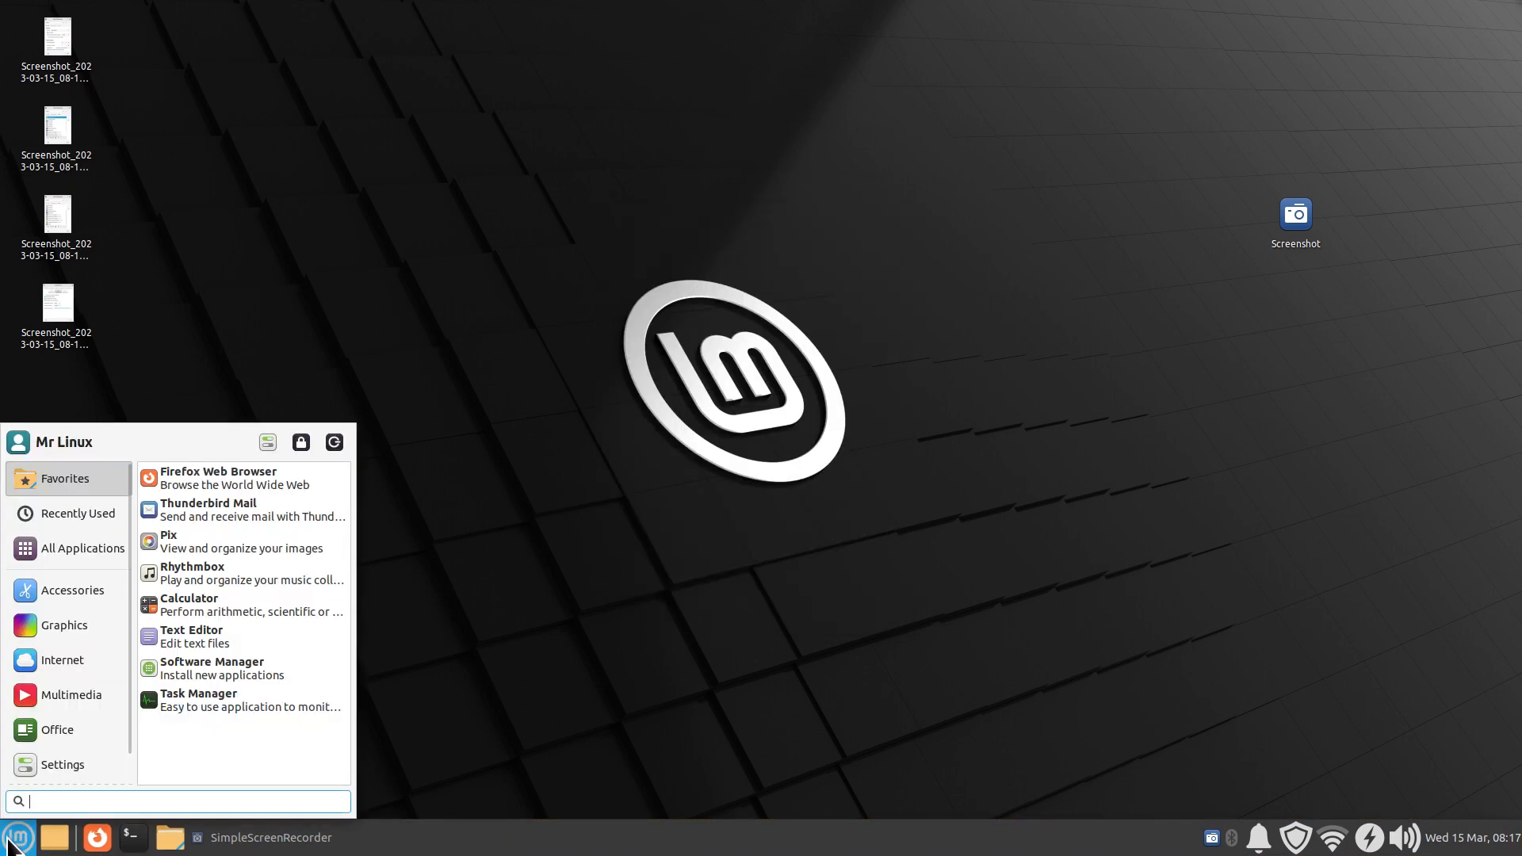
left_click(121, 612)
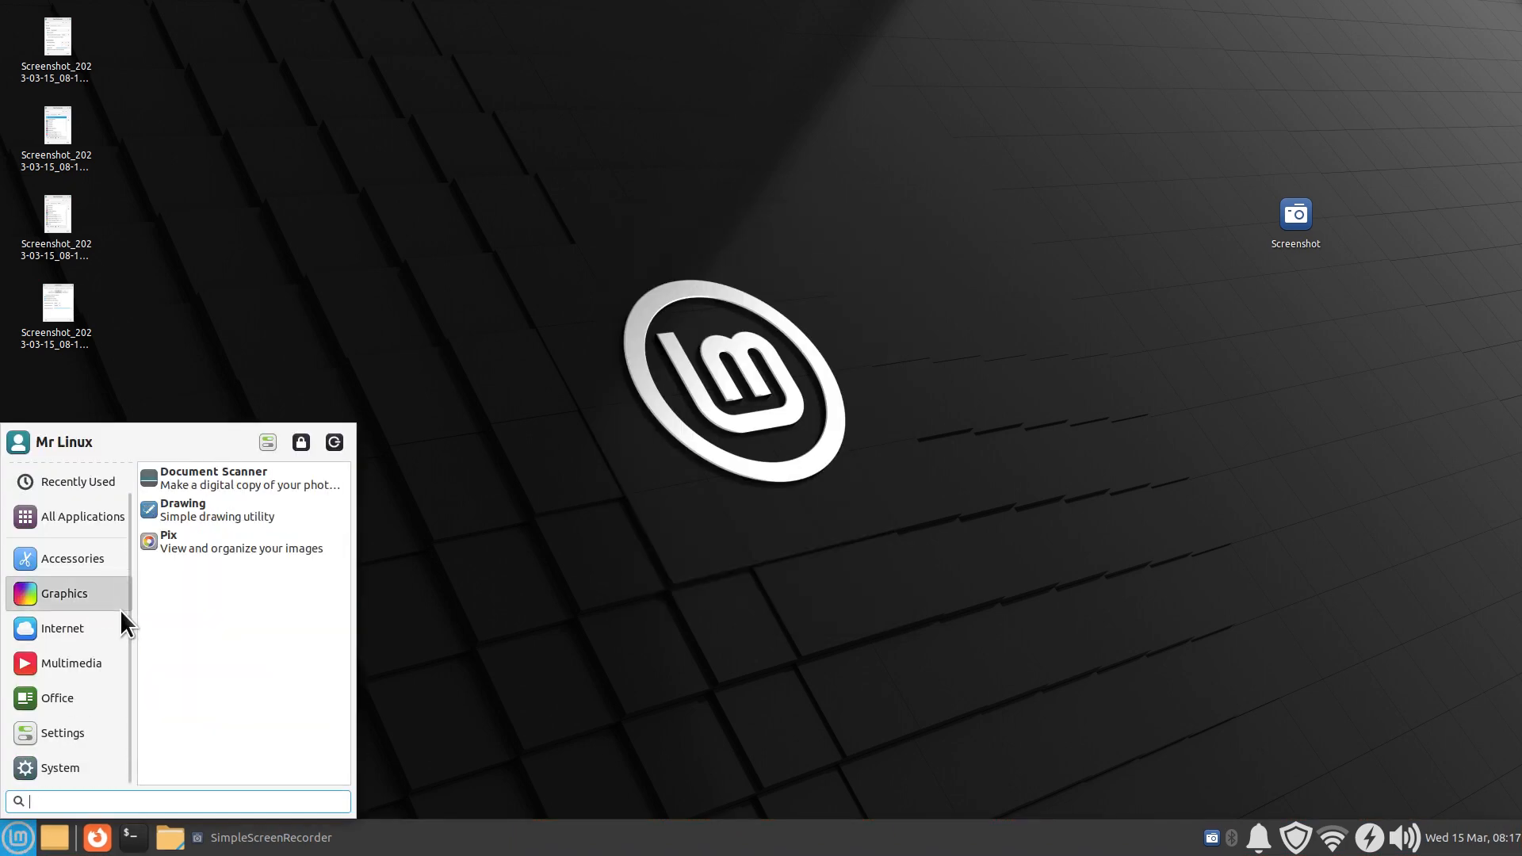
left_click(555, 577)
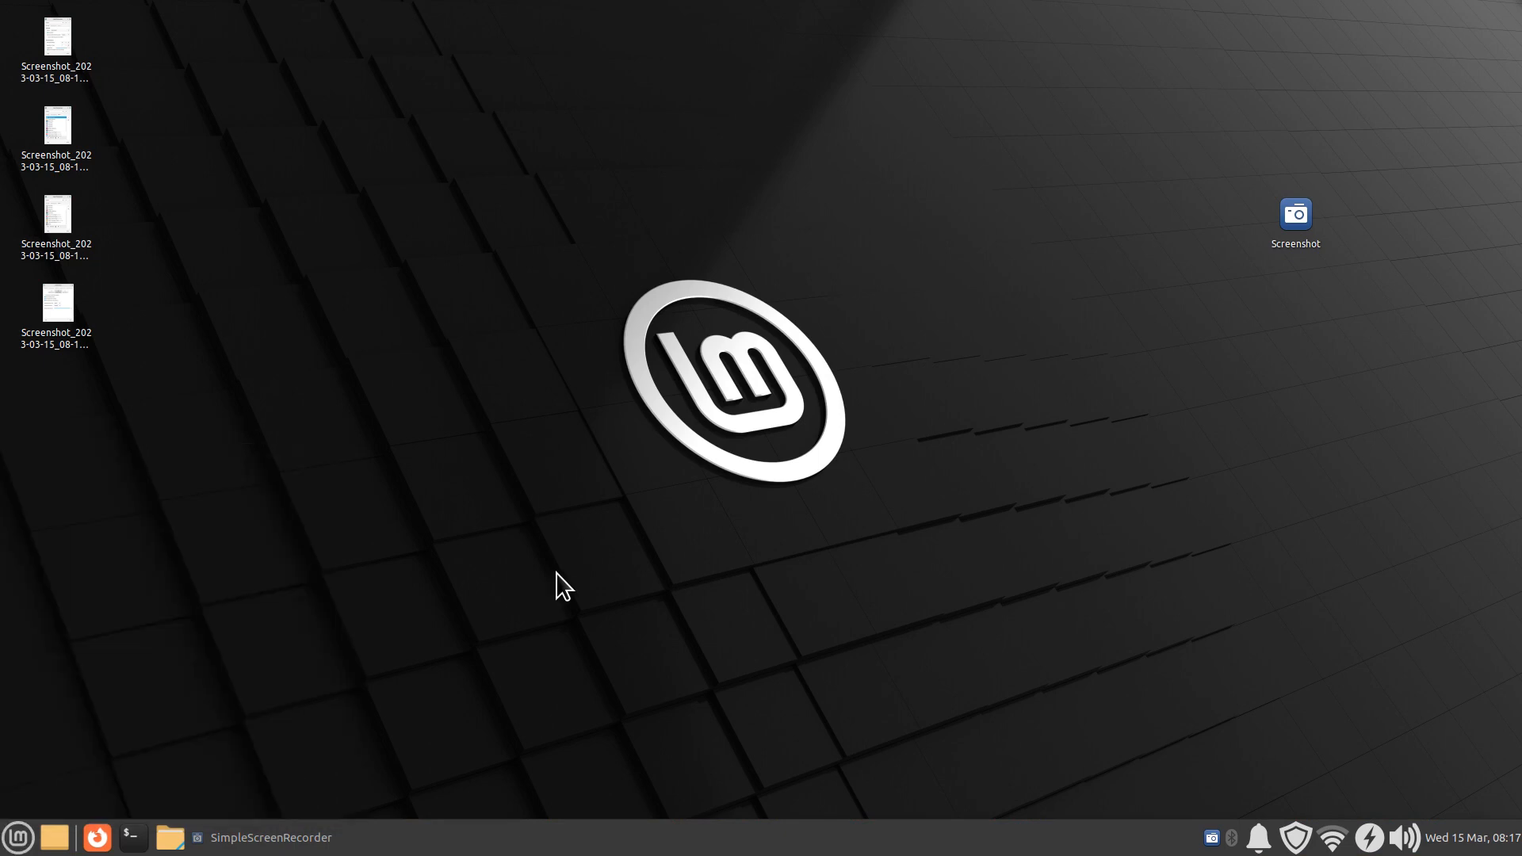
- Open the latest saved Whisker Menu screenshot and place it beside the reopened Whisker Menu properties for comparison
left_click(57, 302)
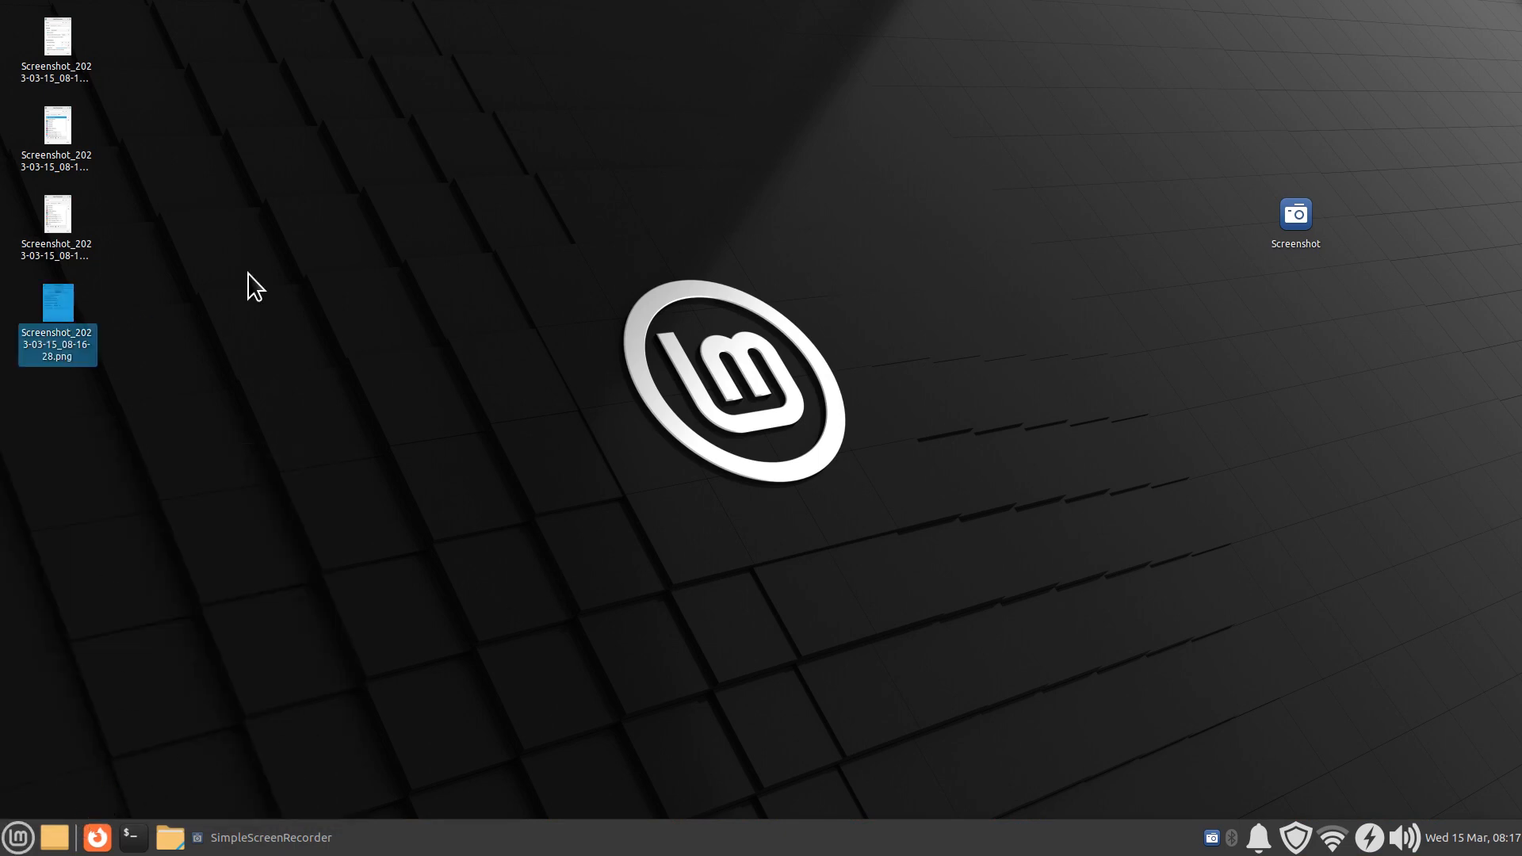
double_click(47, 305)
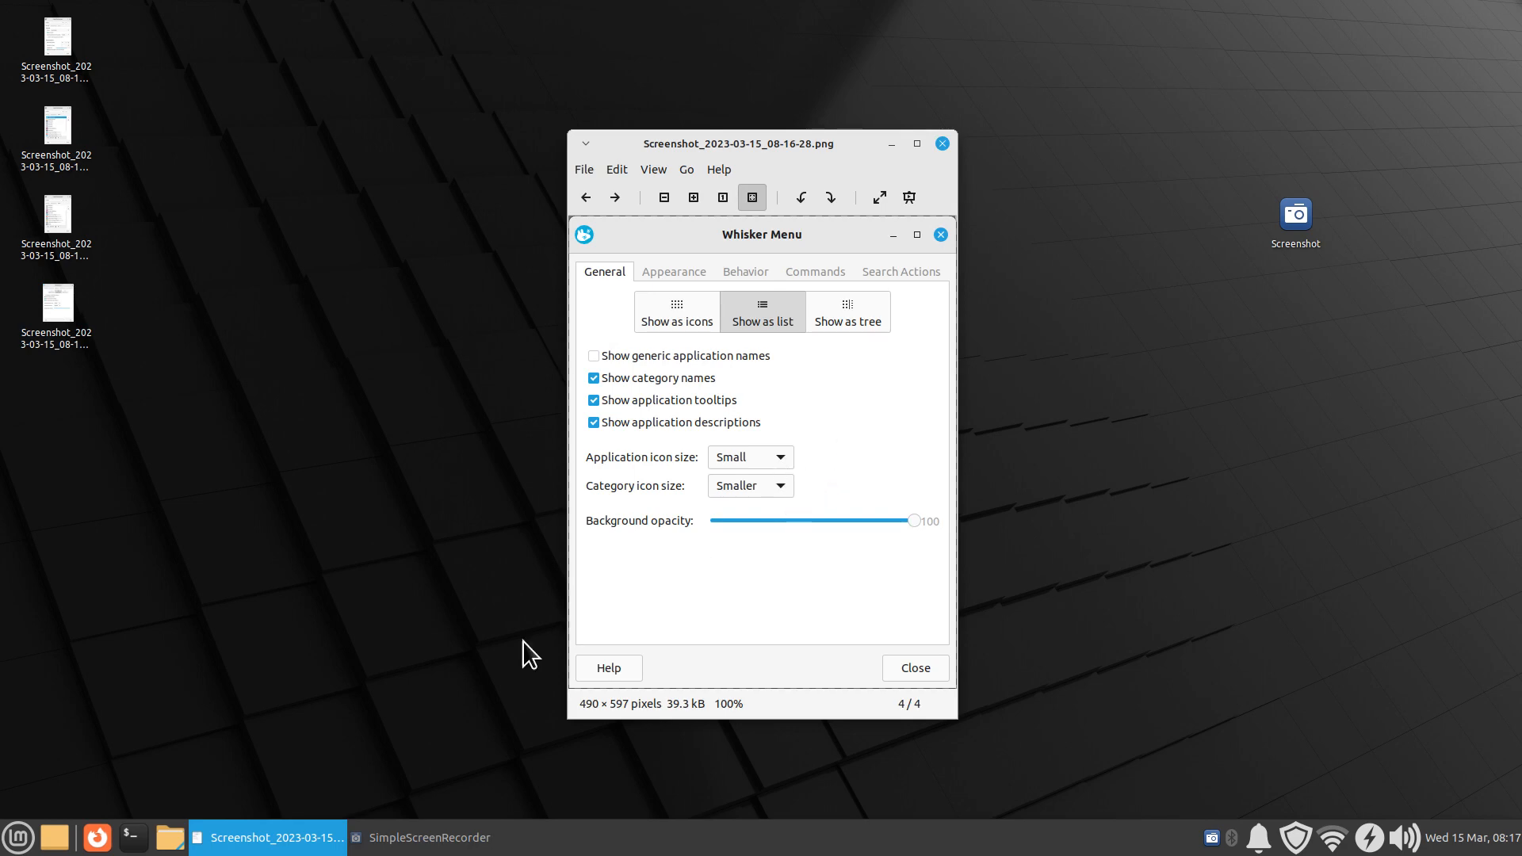
left_click_drag(788, 143, 1319, 90)
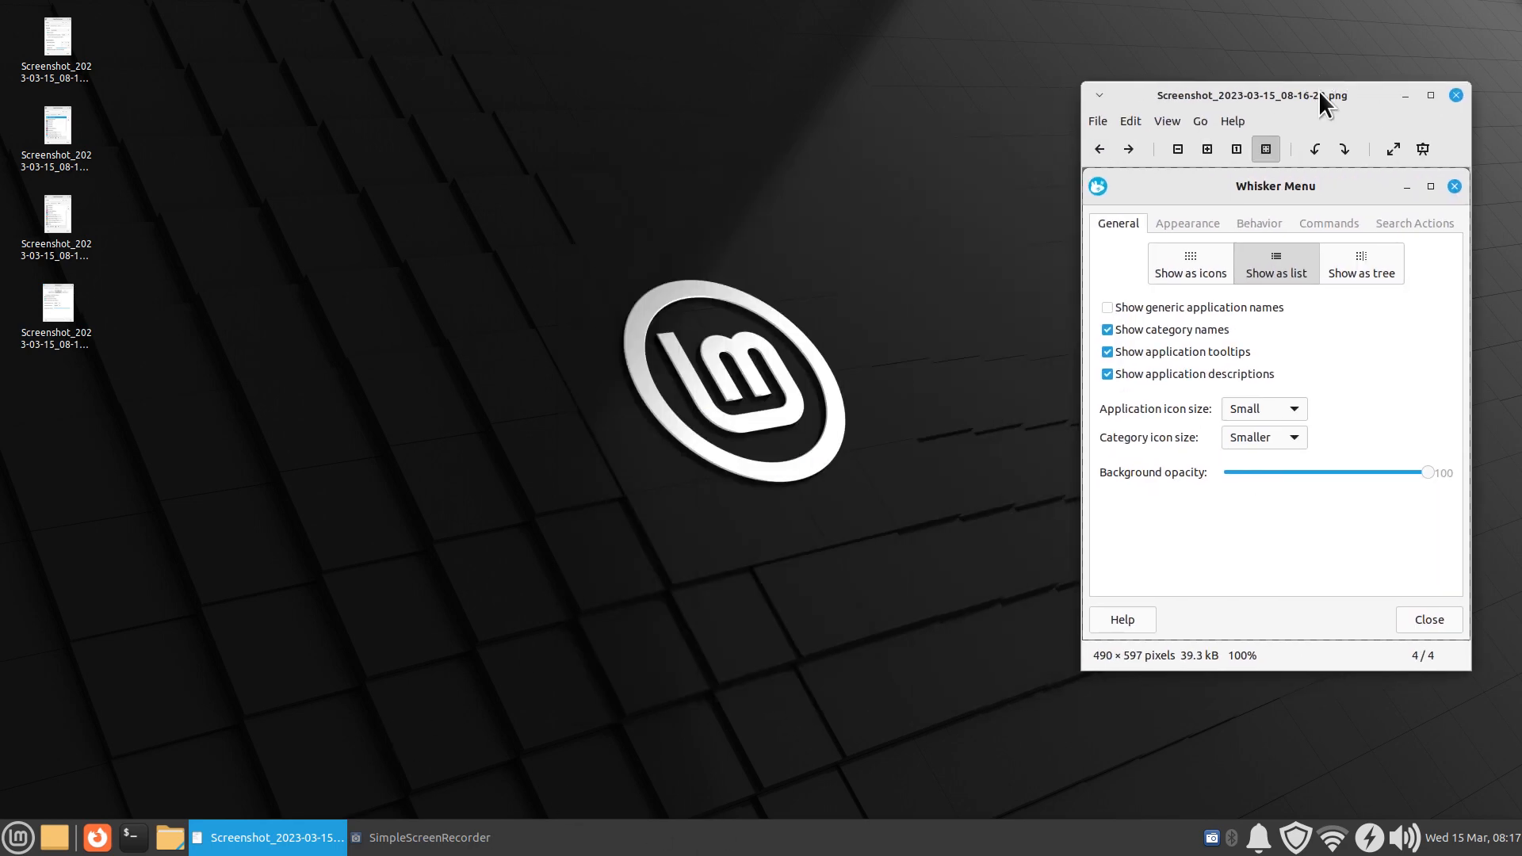
right_click(19, 838)
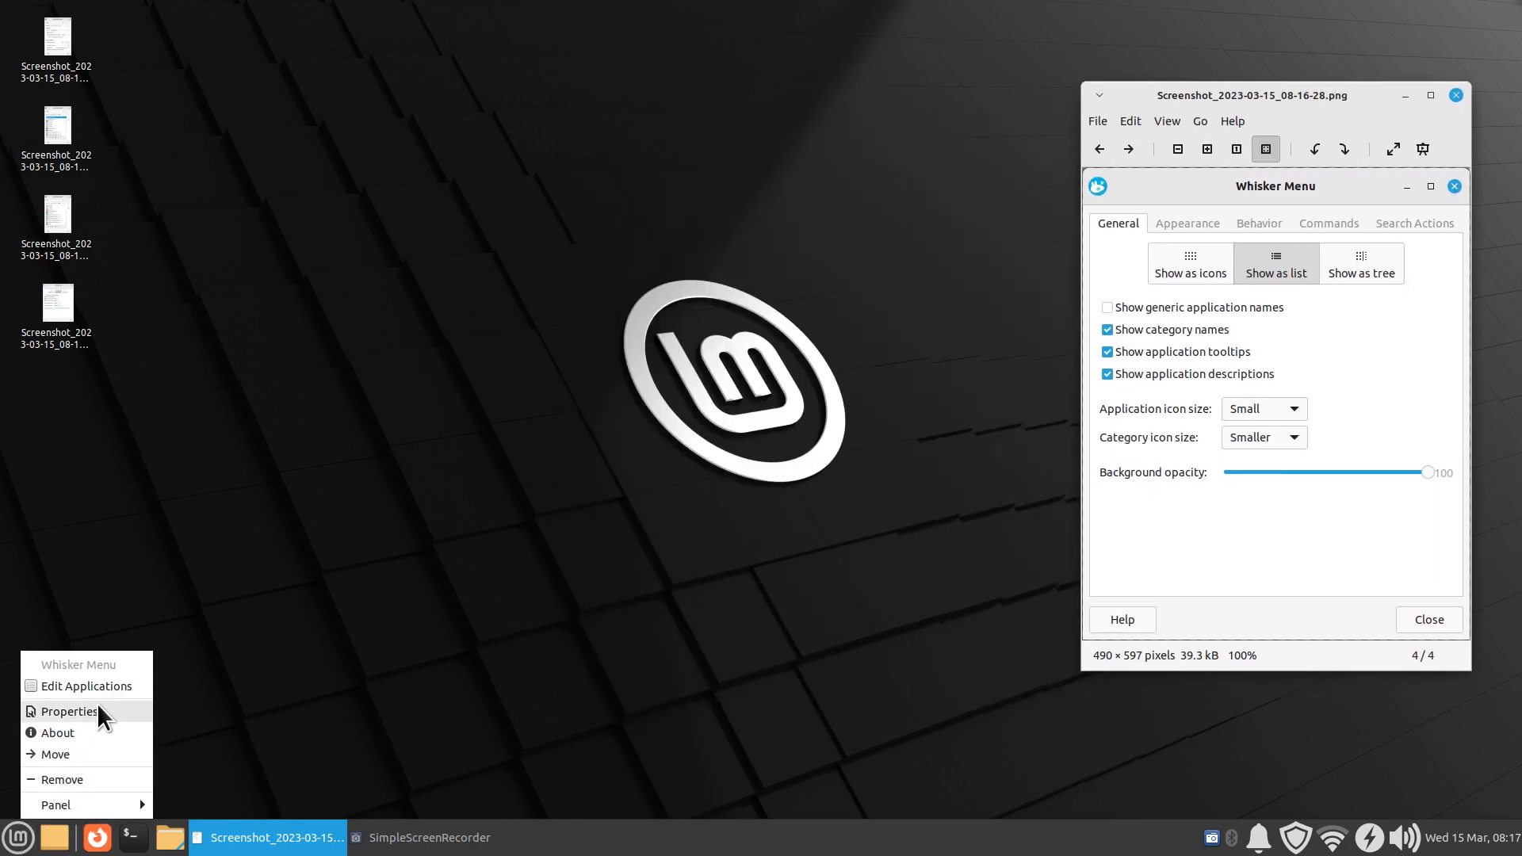
left_click(98, 710)
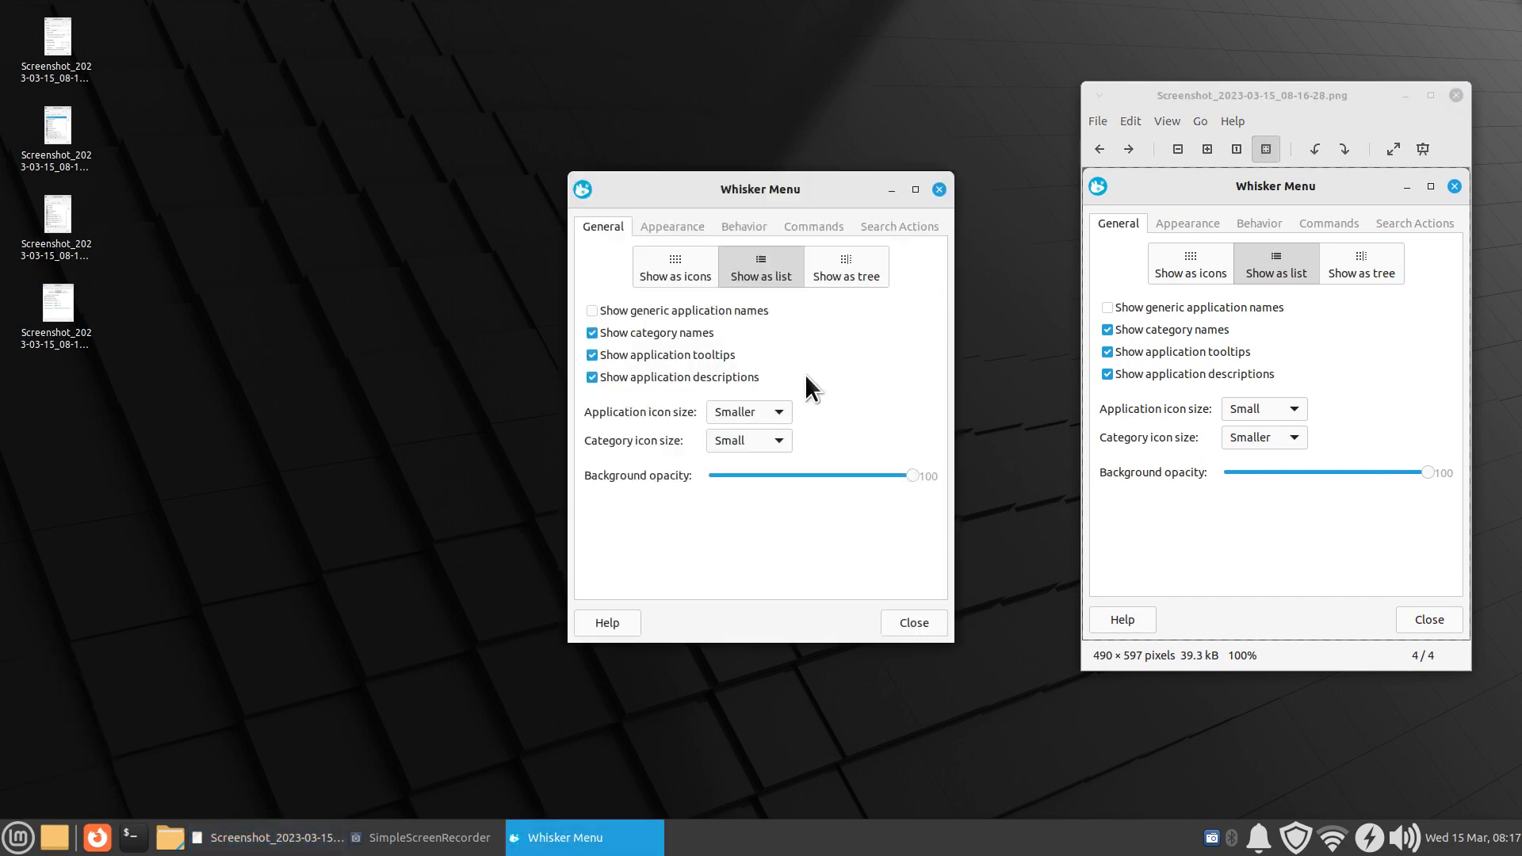
- Set the Whisker Menu's application icon size to Small and category icon size to Smaller, matching the screenshot, and close the properties
left_click(767, 408)
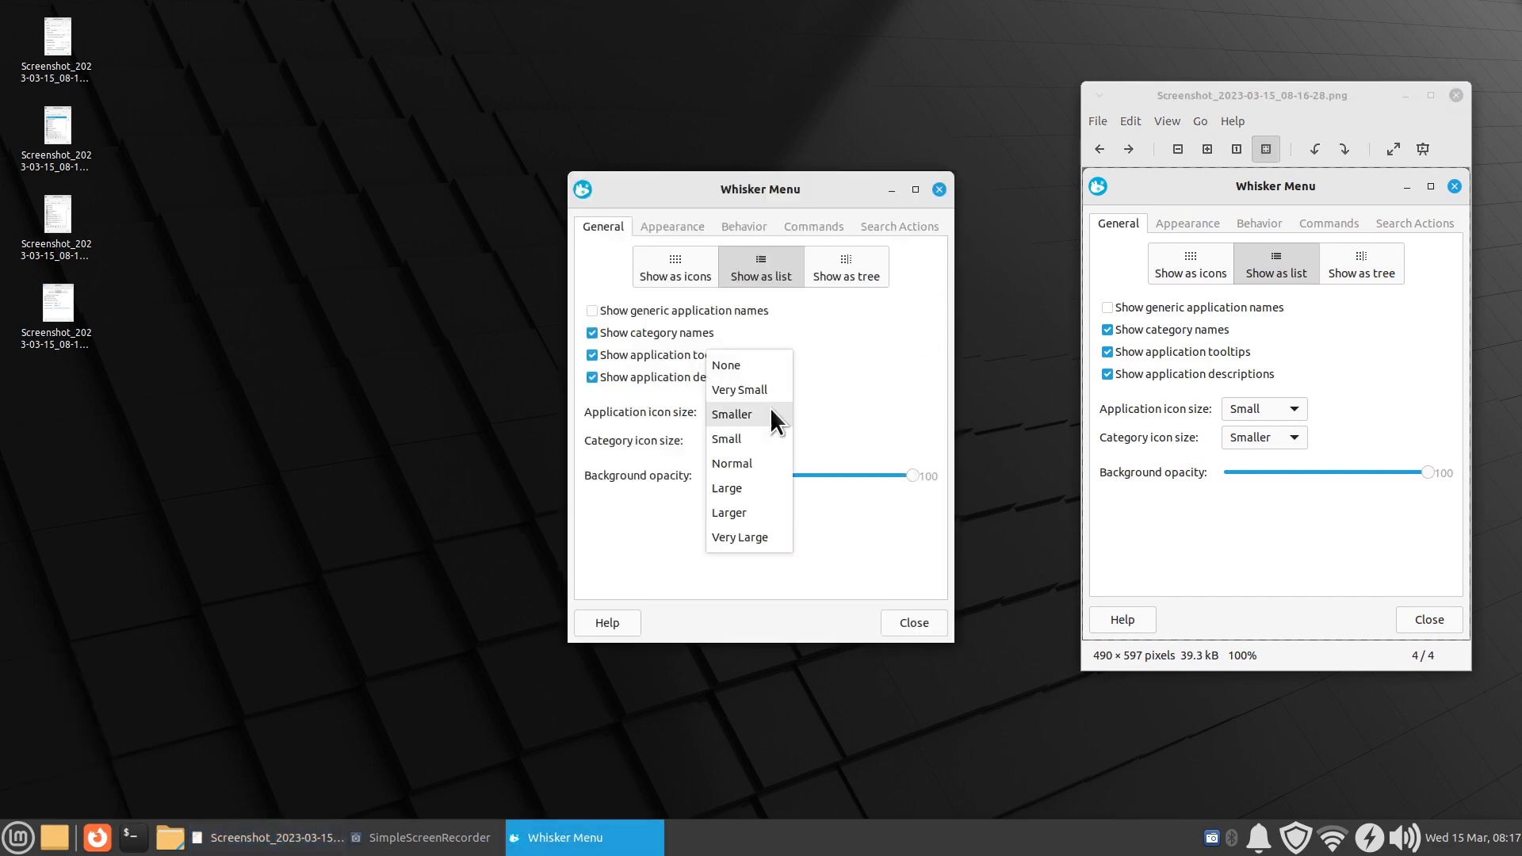
left_click(759, 439)
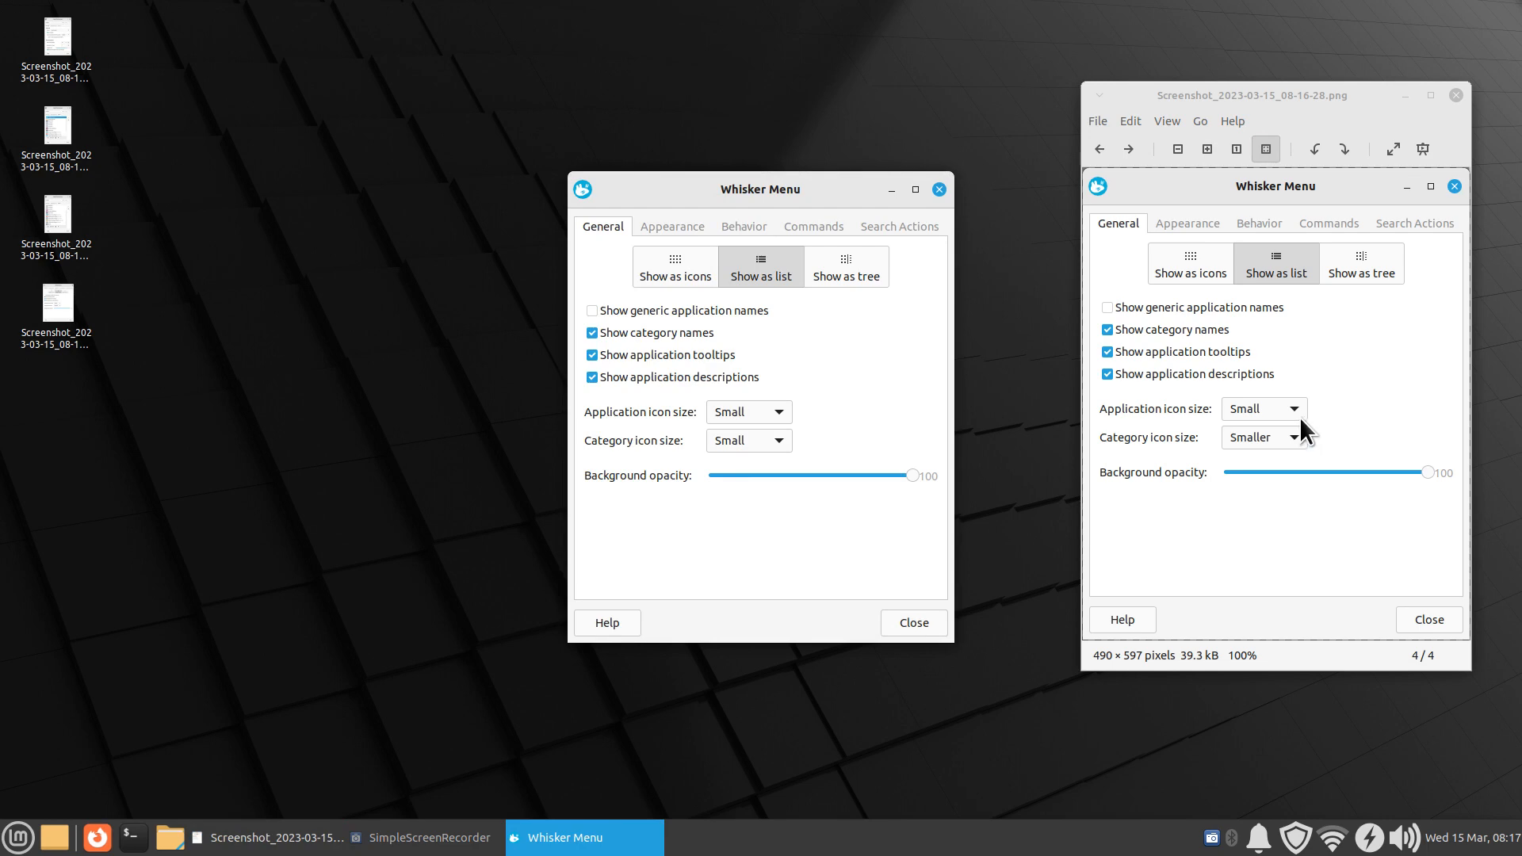
left_click(759, 441)
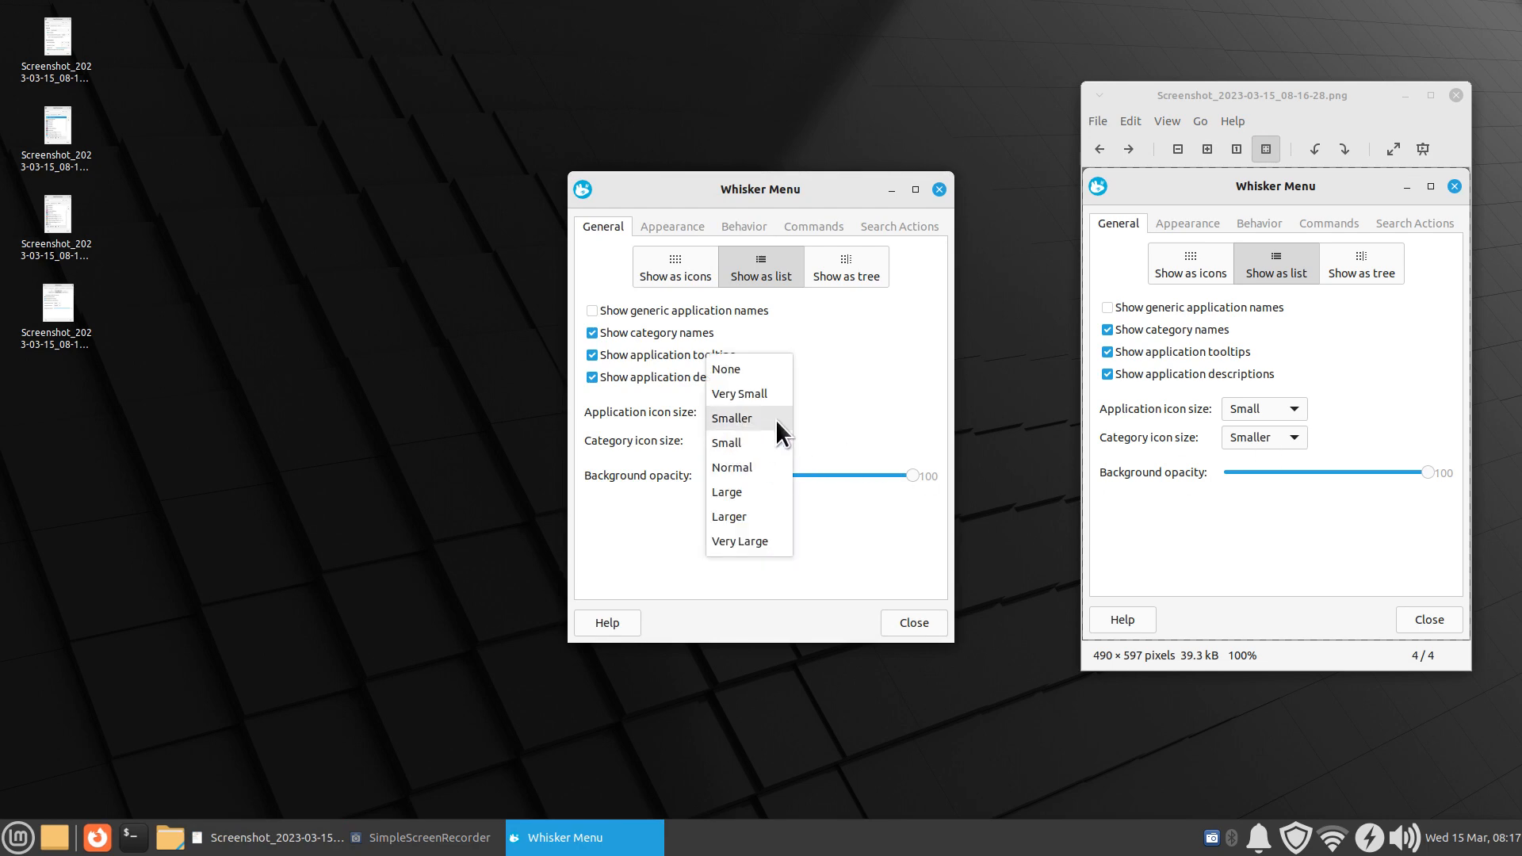
left_click(775, 420)
left_click(914, 623)
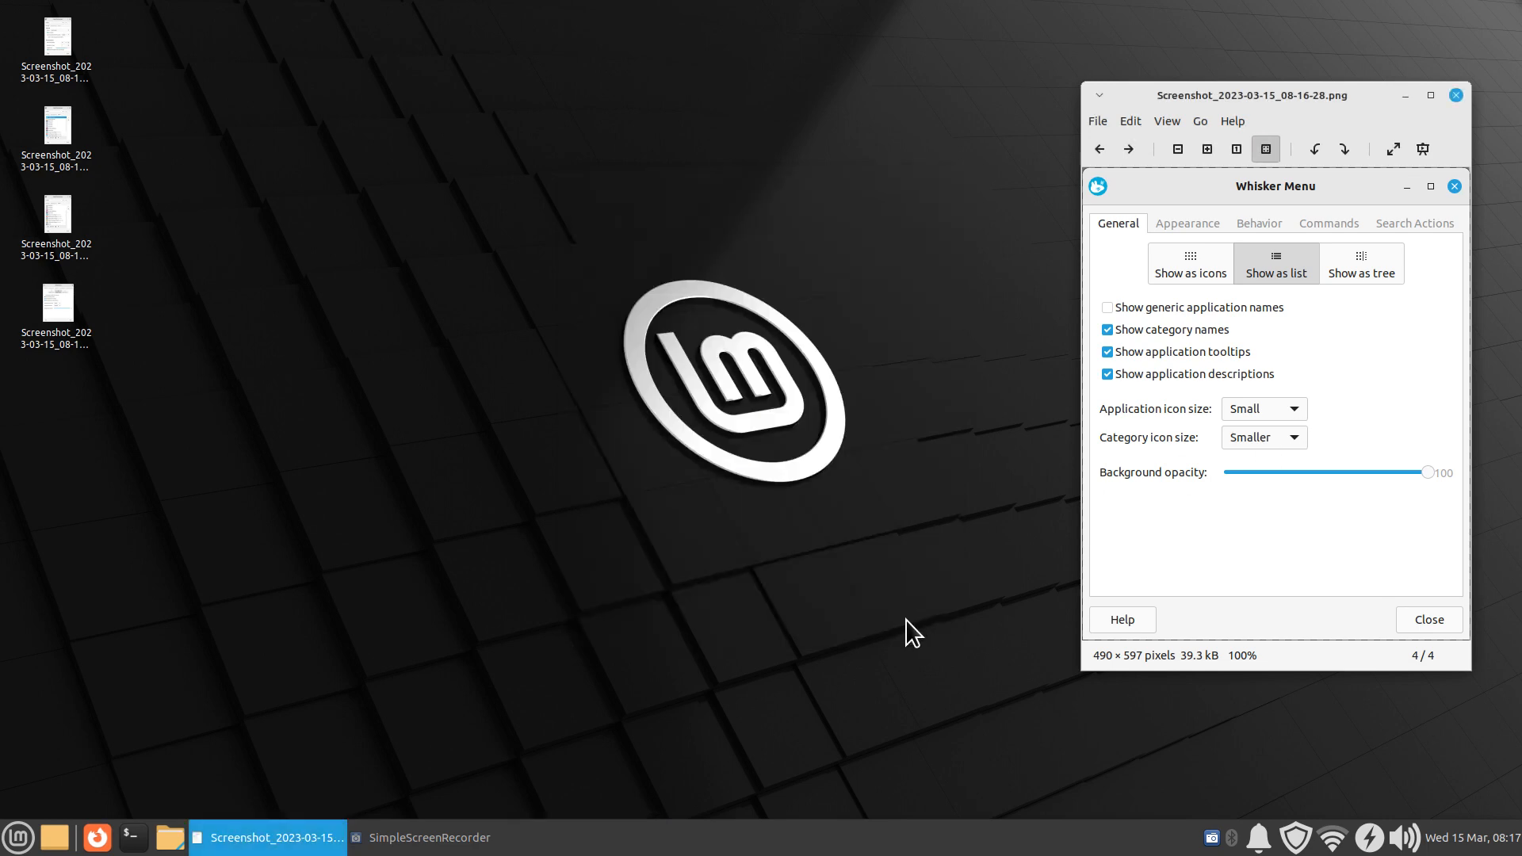
- Check how the Whisker Menu looks with the restored icon sizes and close the screenshot image
left_click(17, 838)
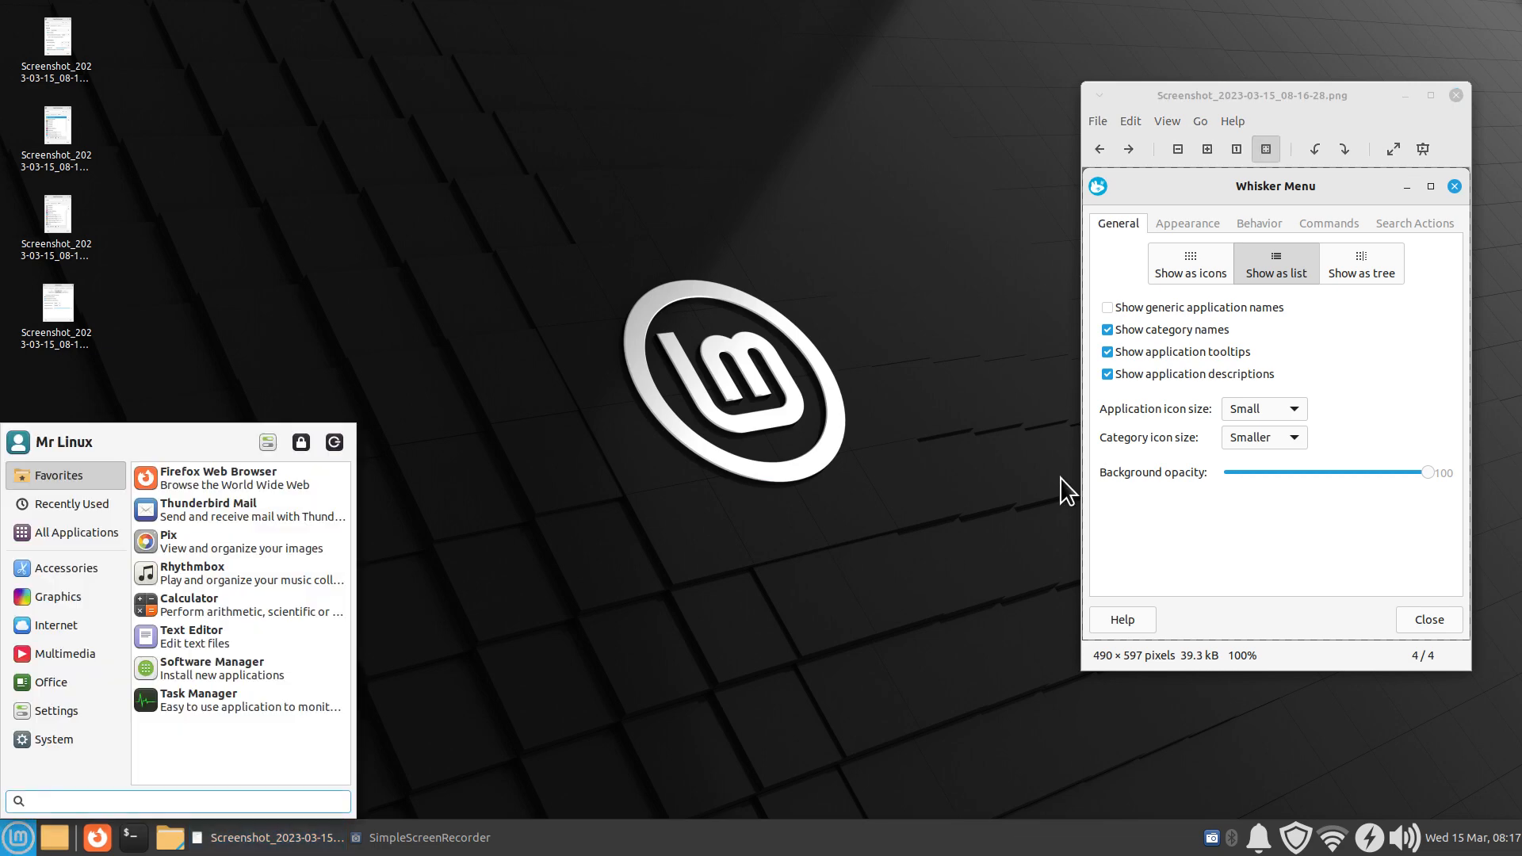
left_click(1241, 436)
left_click(1457, 95)
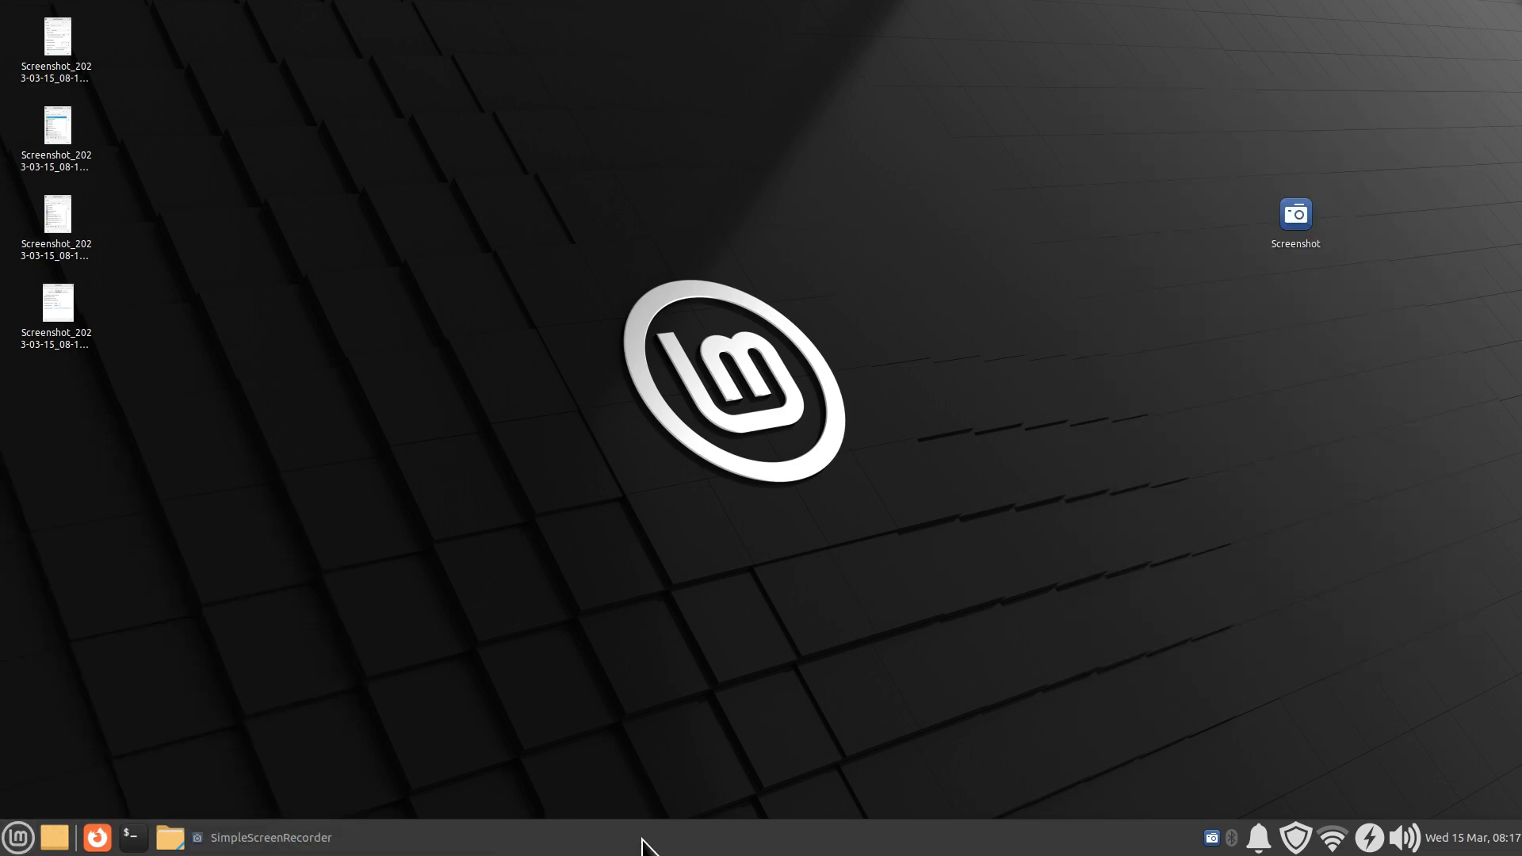
- Reopen the Whisker Menu's properties directly from its panel button and show the Appearance settings
right_click(17, 837)
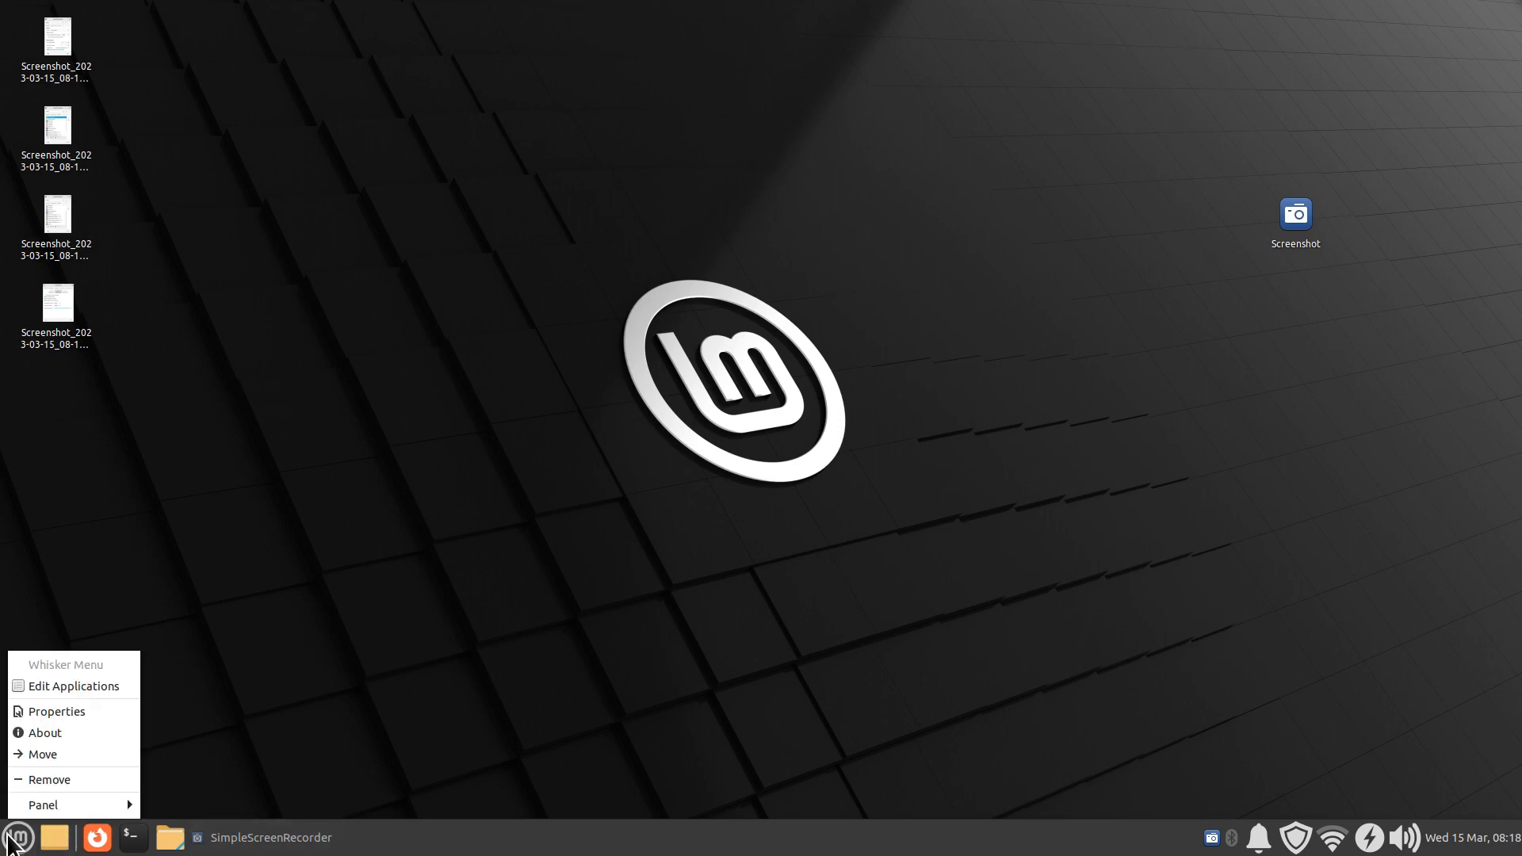
left_click(68, 714)
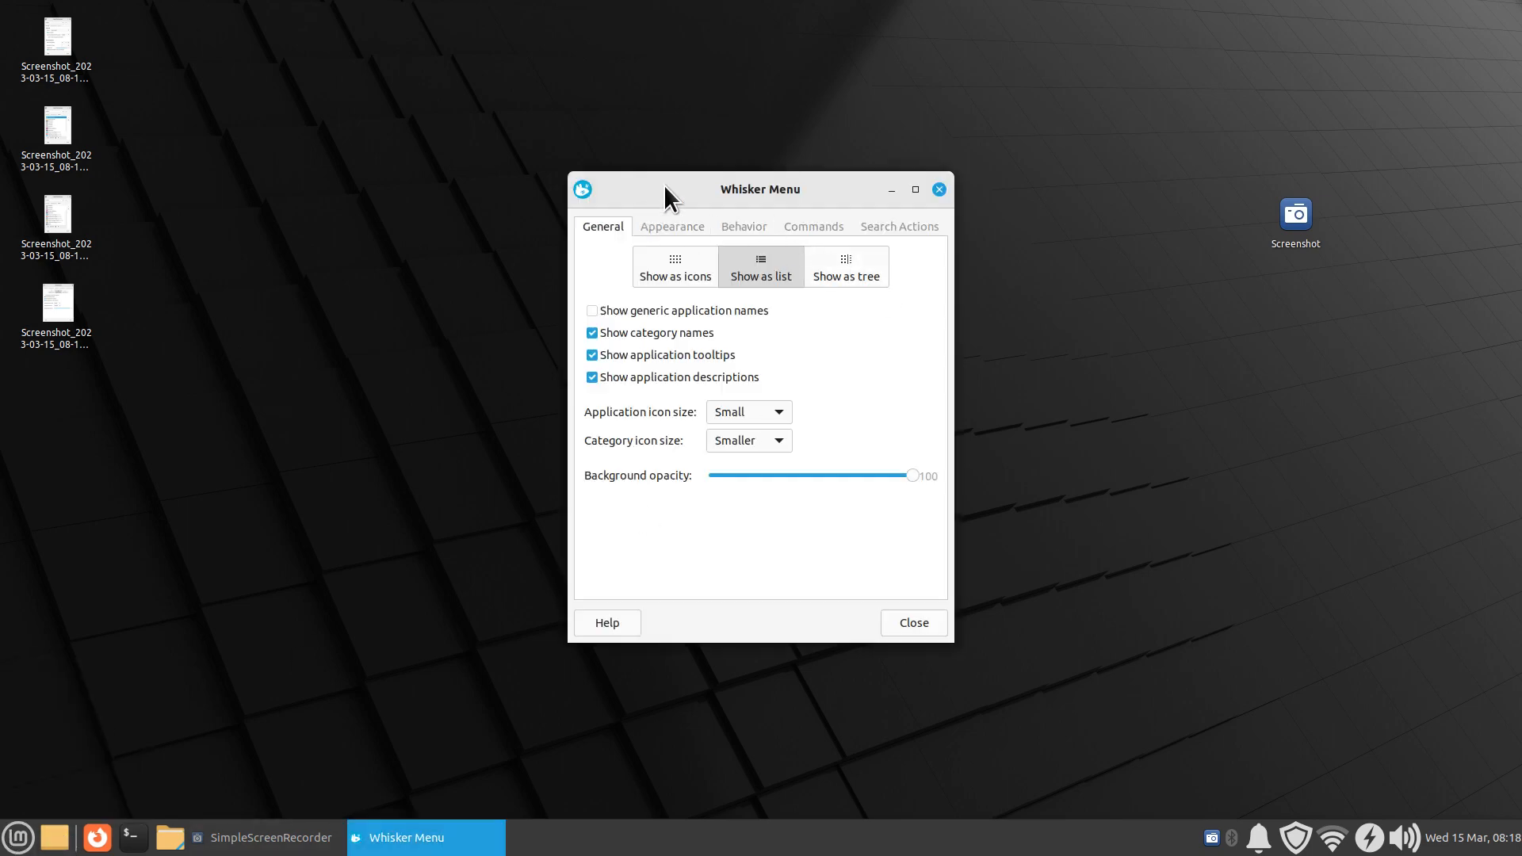
left_click_drag(663, 184, 845, 191)
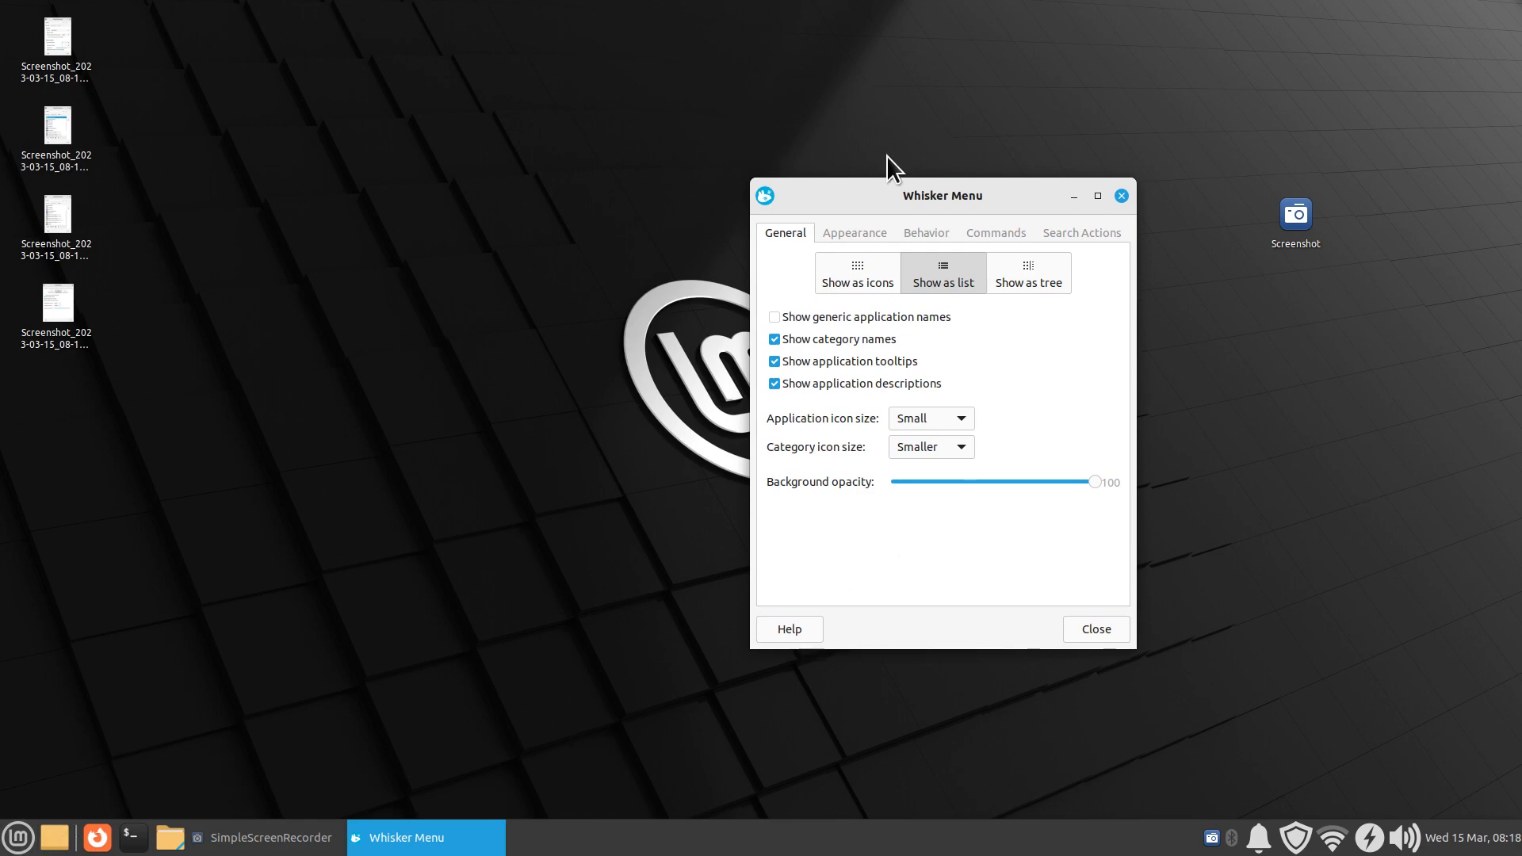
left_click_drag(891, 191, 737, 202)
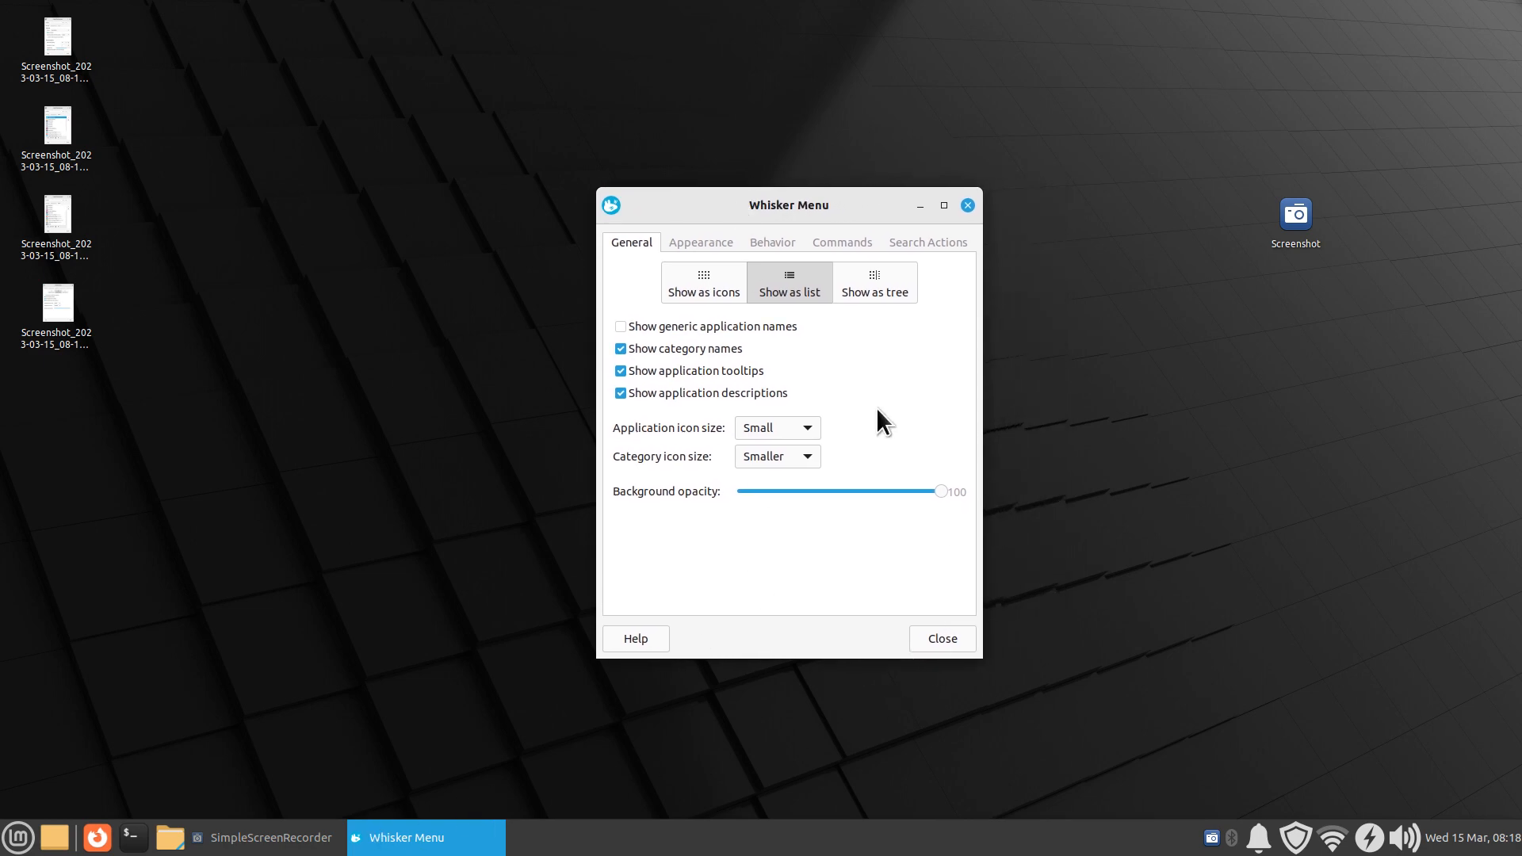
left_click(699, 250)
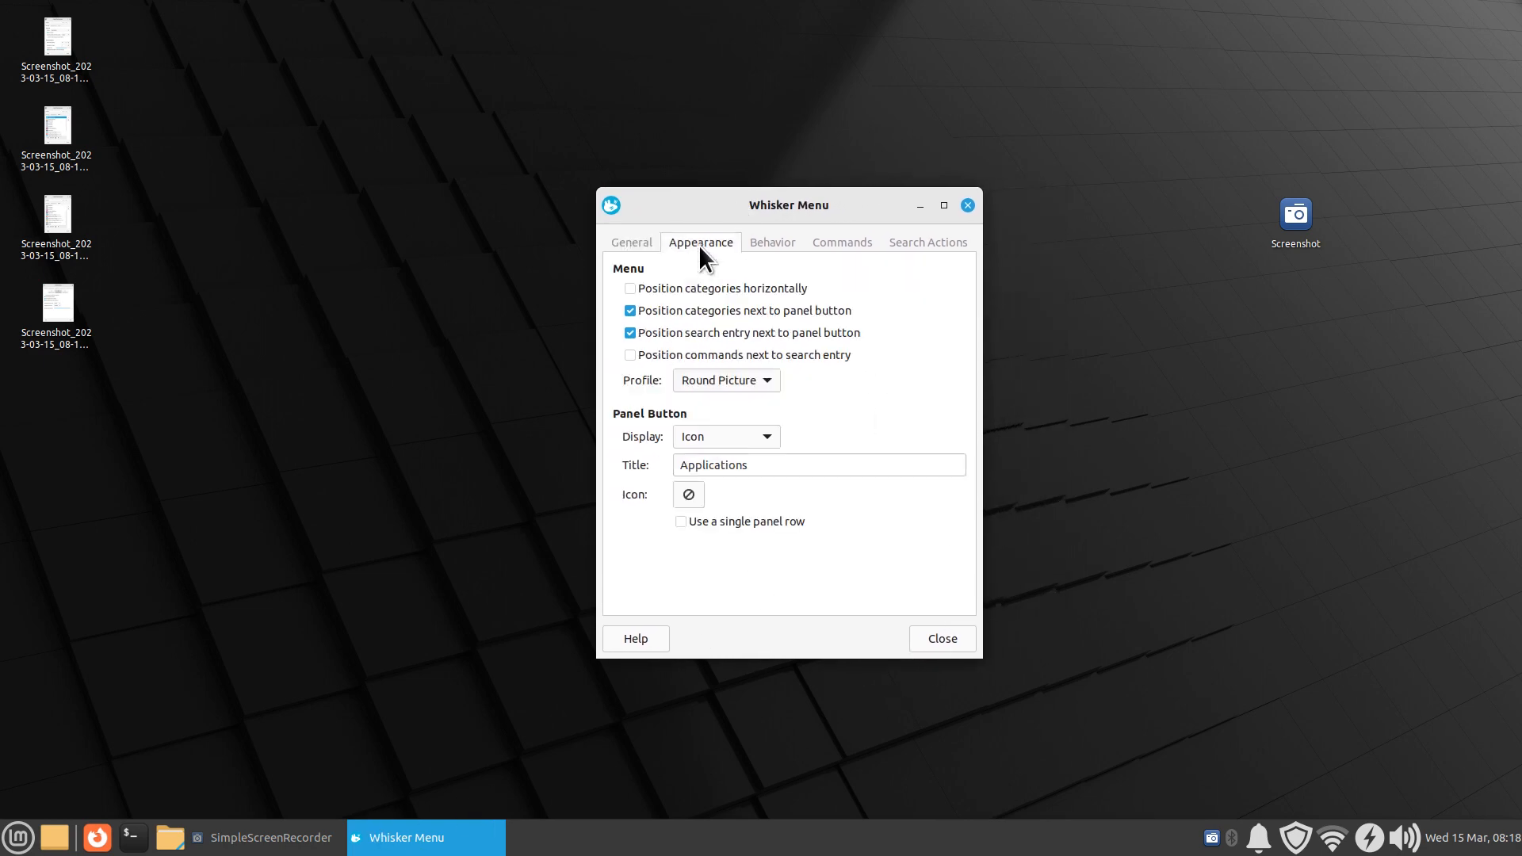
- Search all icons for "mint" and set the Whisker Menu's panel button icon to linuxmint-logo-ring
left_click(687, 495)
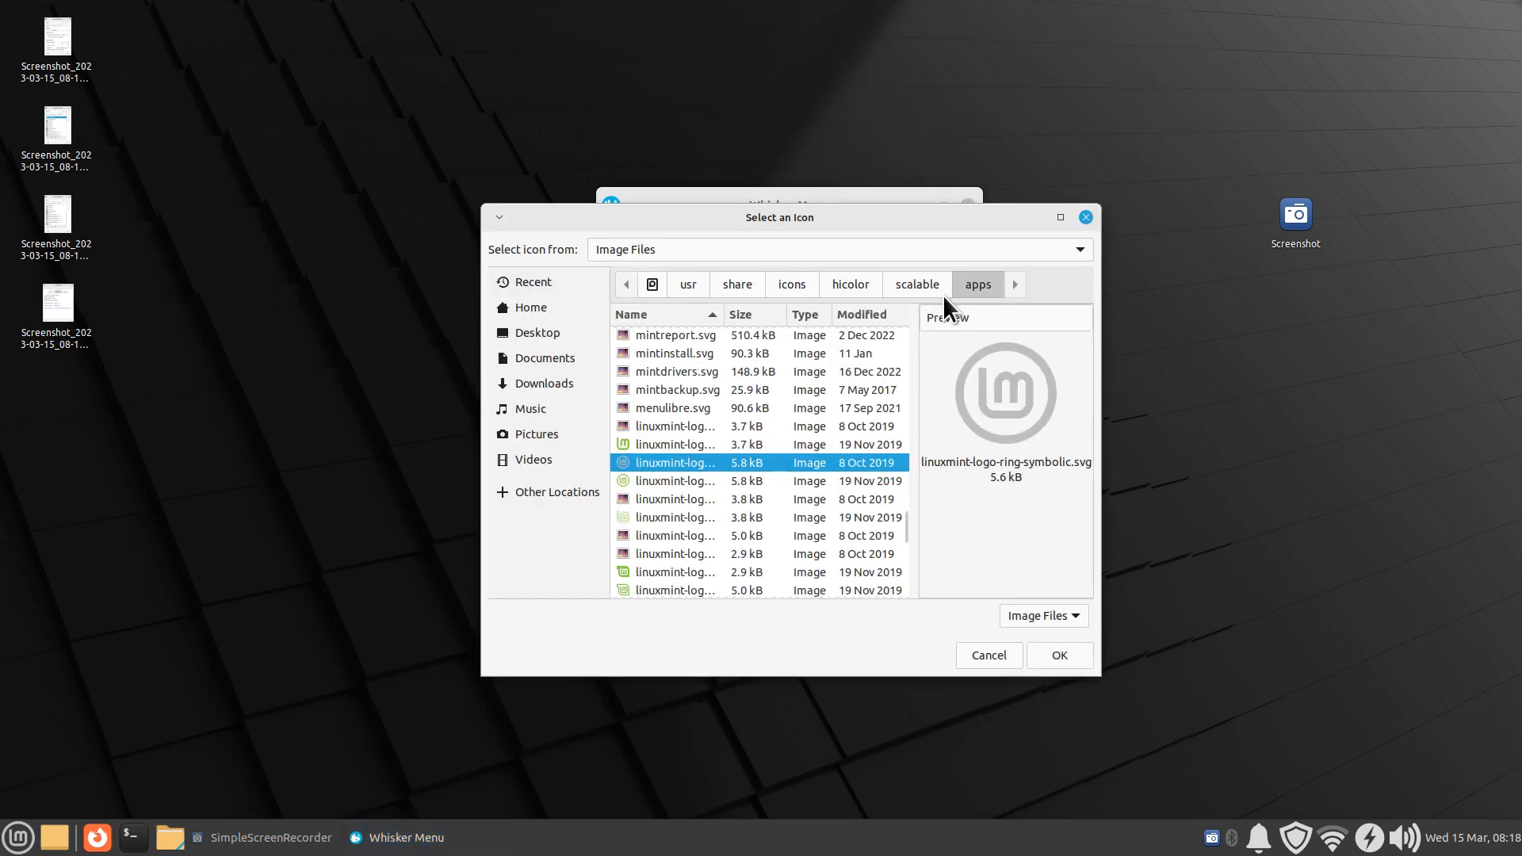
left_click(763, 252)
left_click(739, 225)
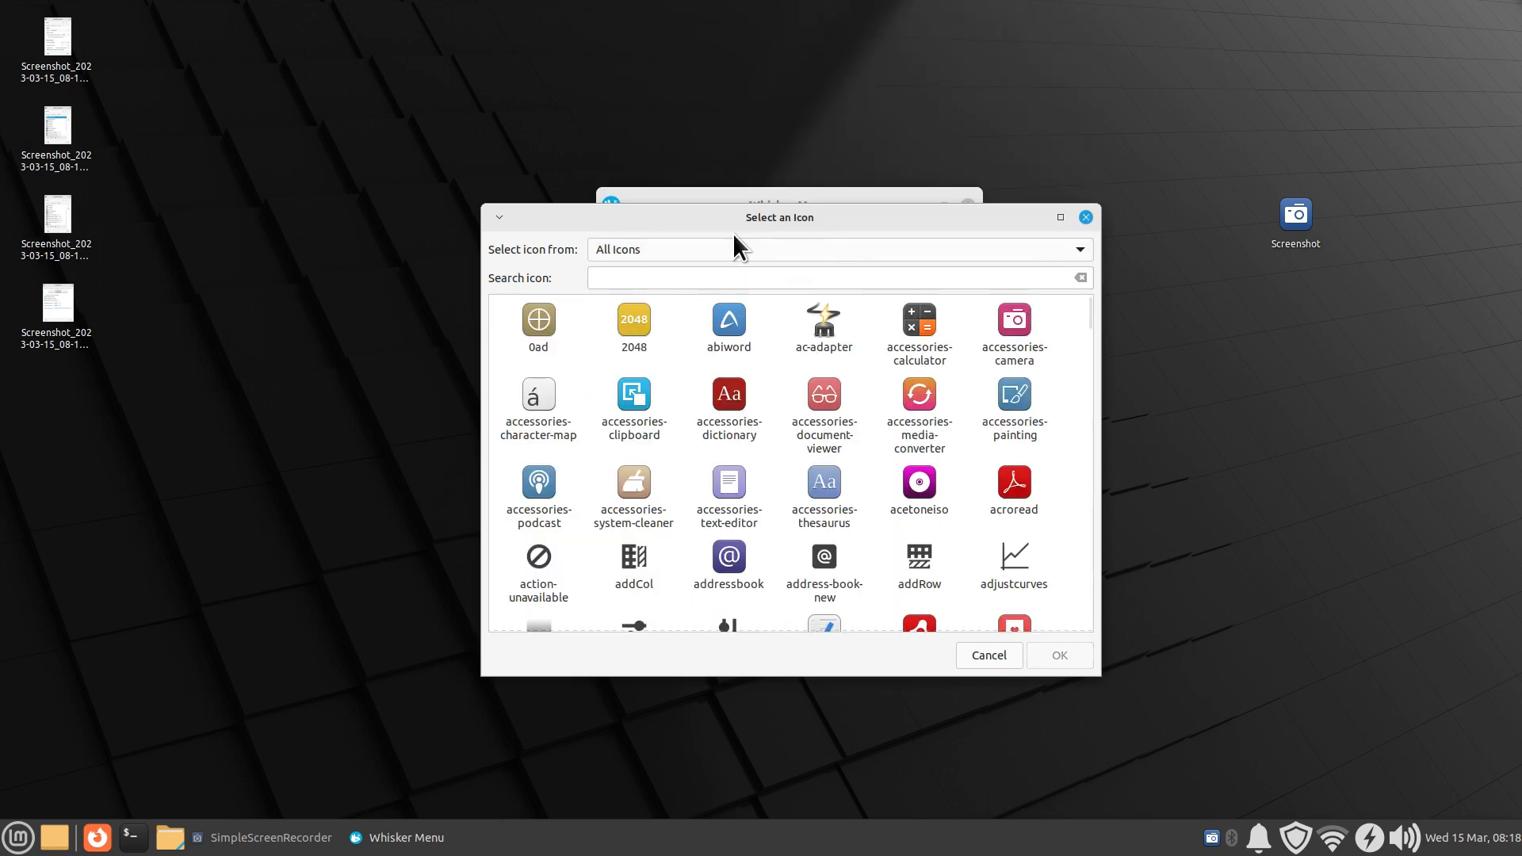
left_click(628, 277)
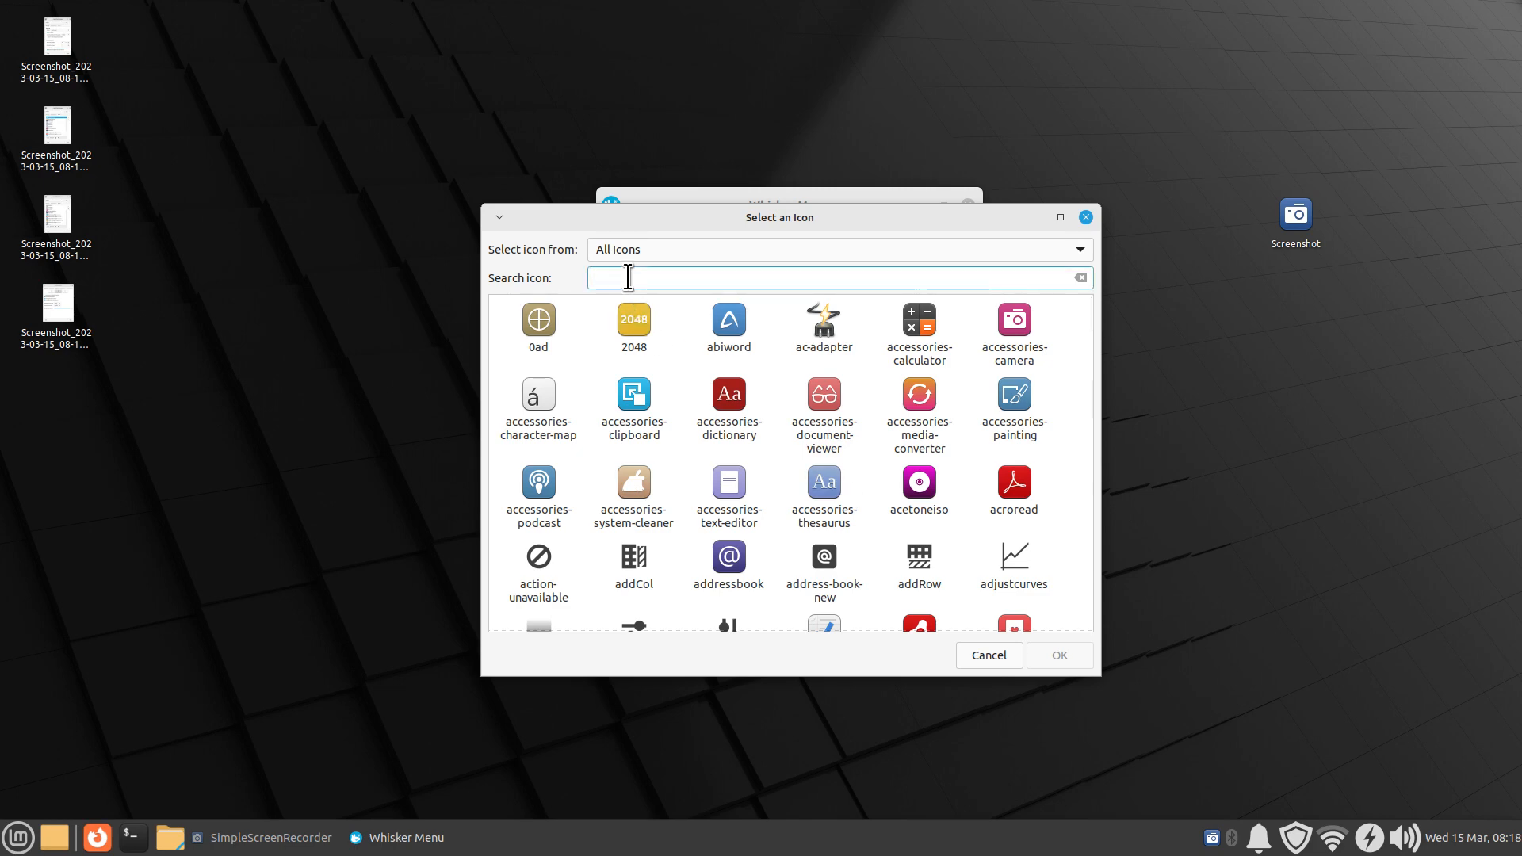
type("mint")
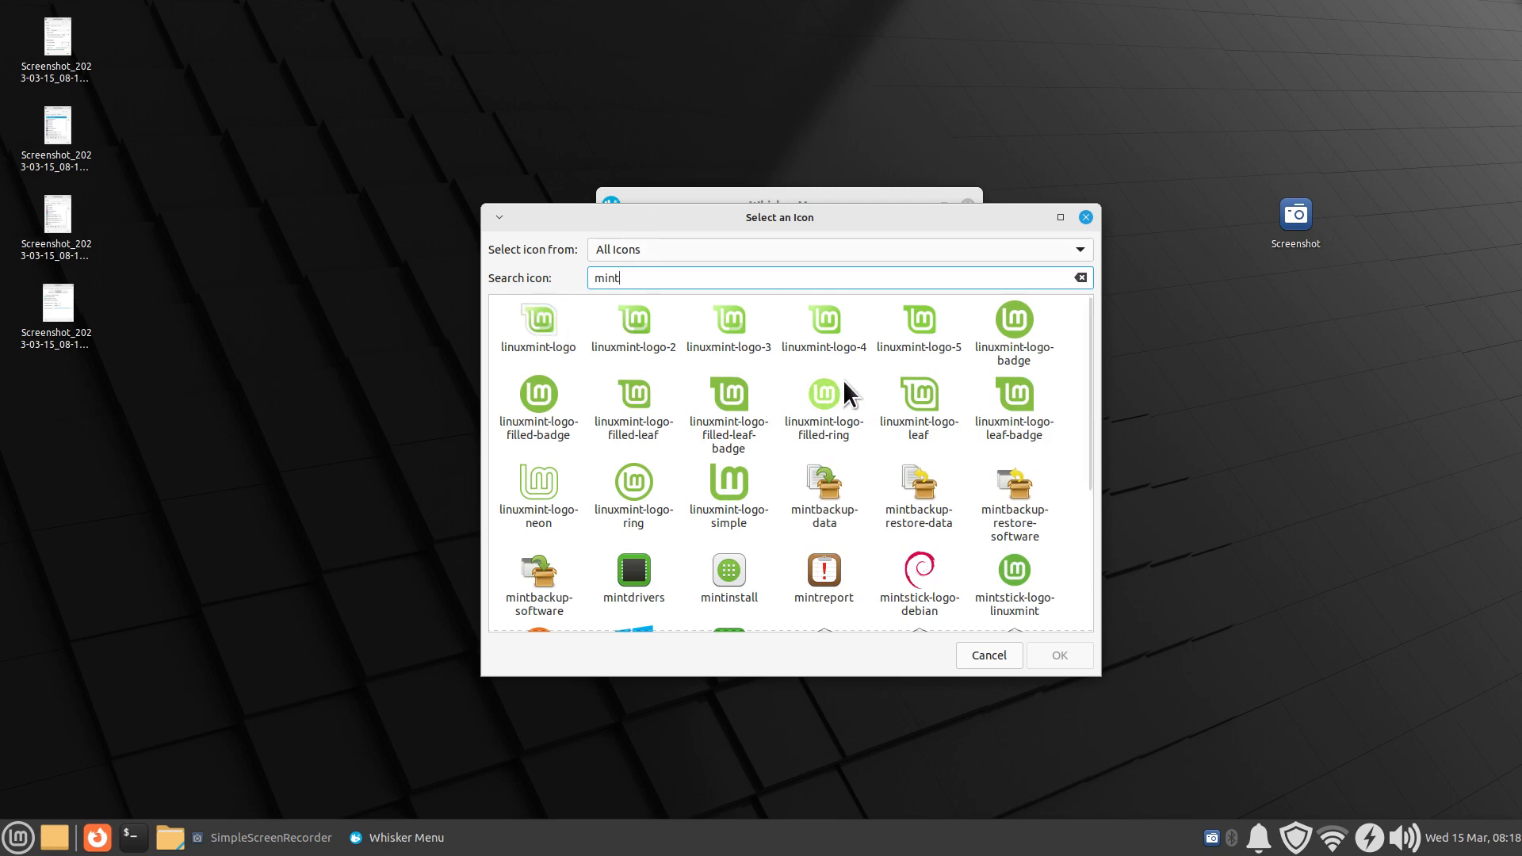
left_click(640, 479)
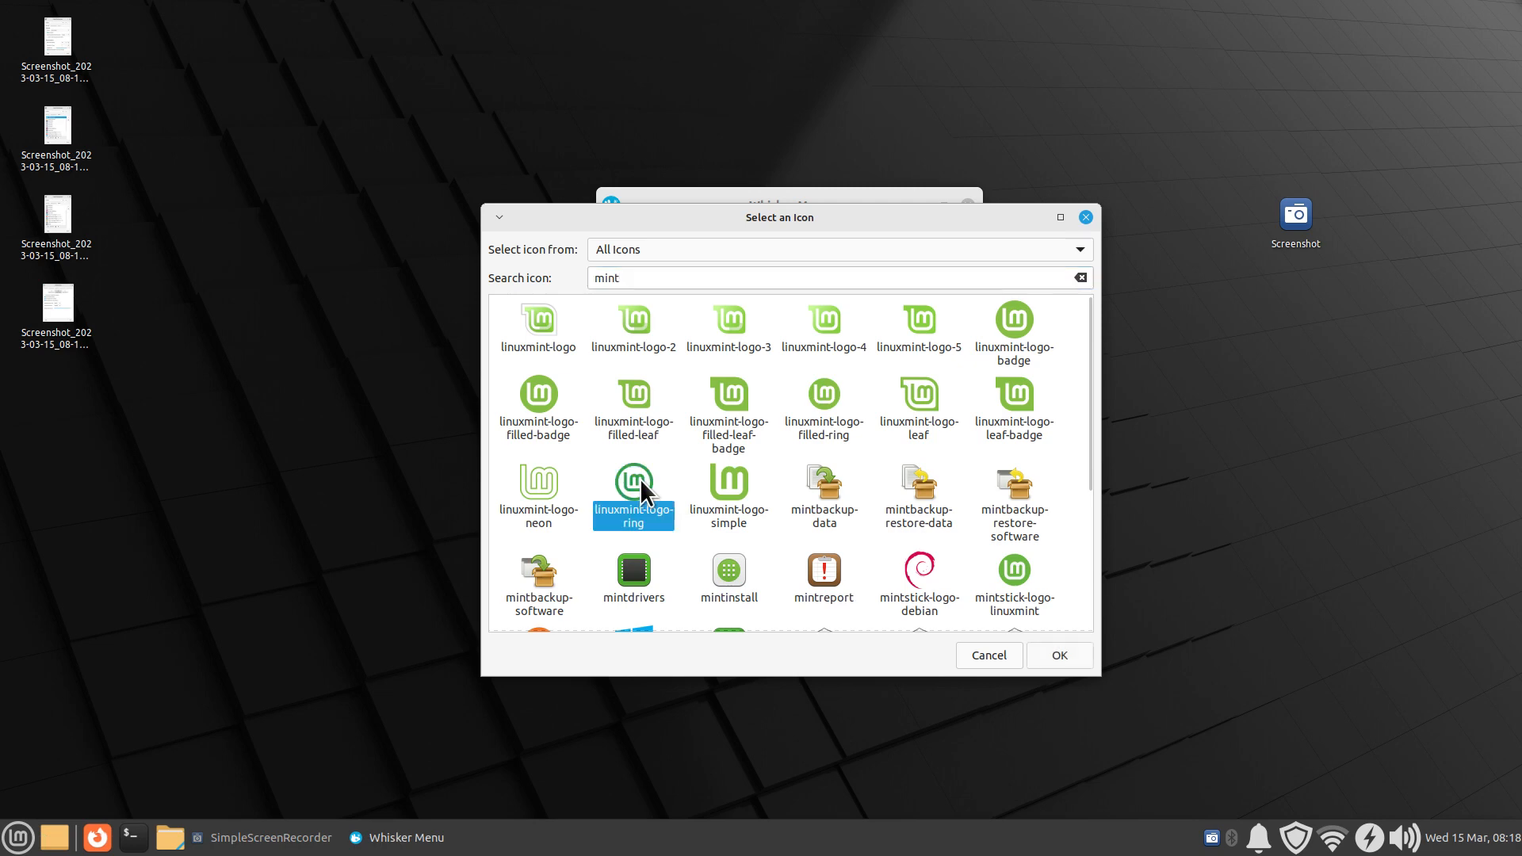
left_click(1048, 654)
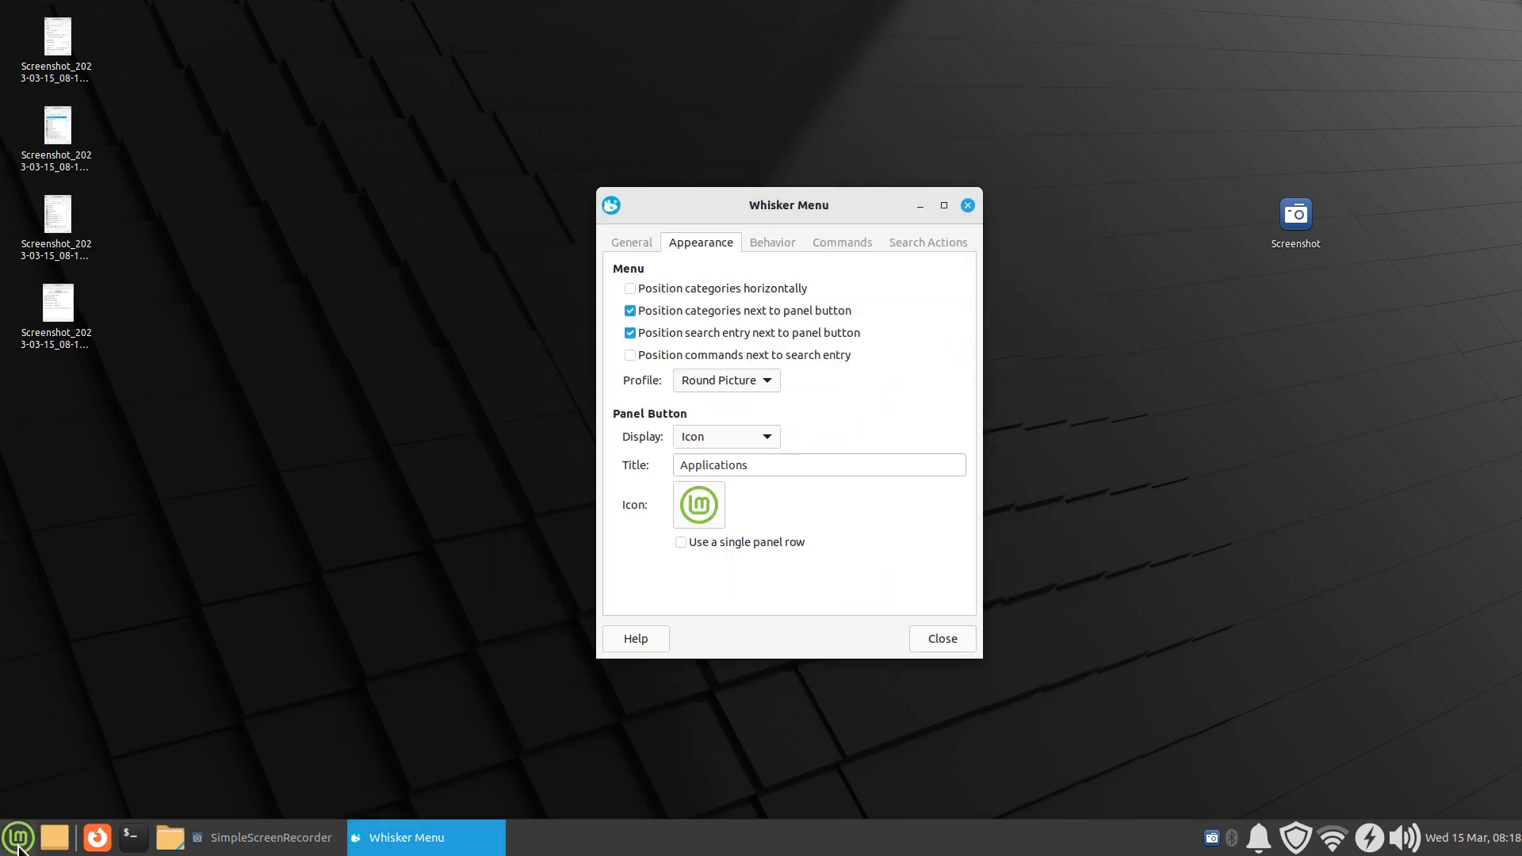
- Change the Whisker Menu's panel button icon to linuxmint-logo-2
left_click(696, 501)
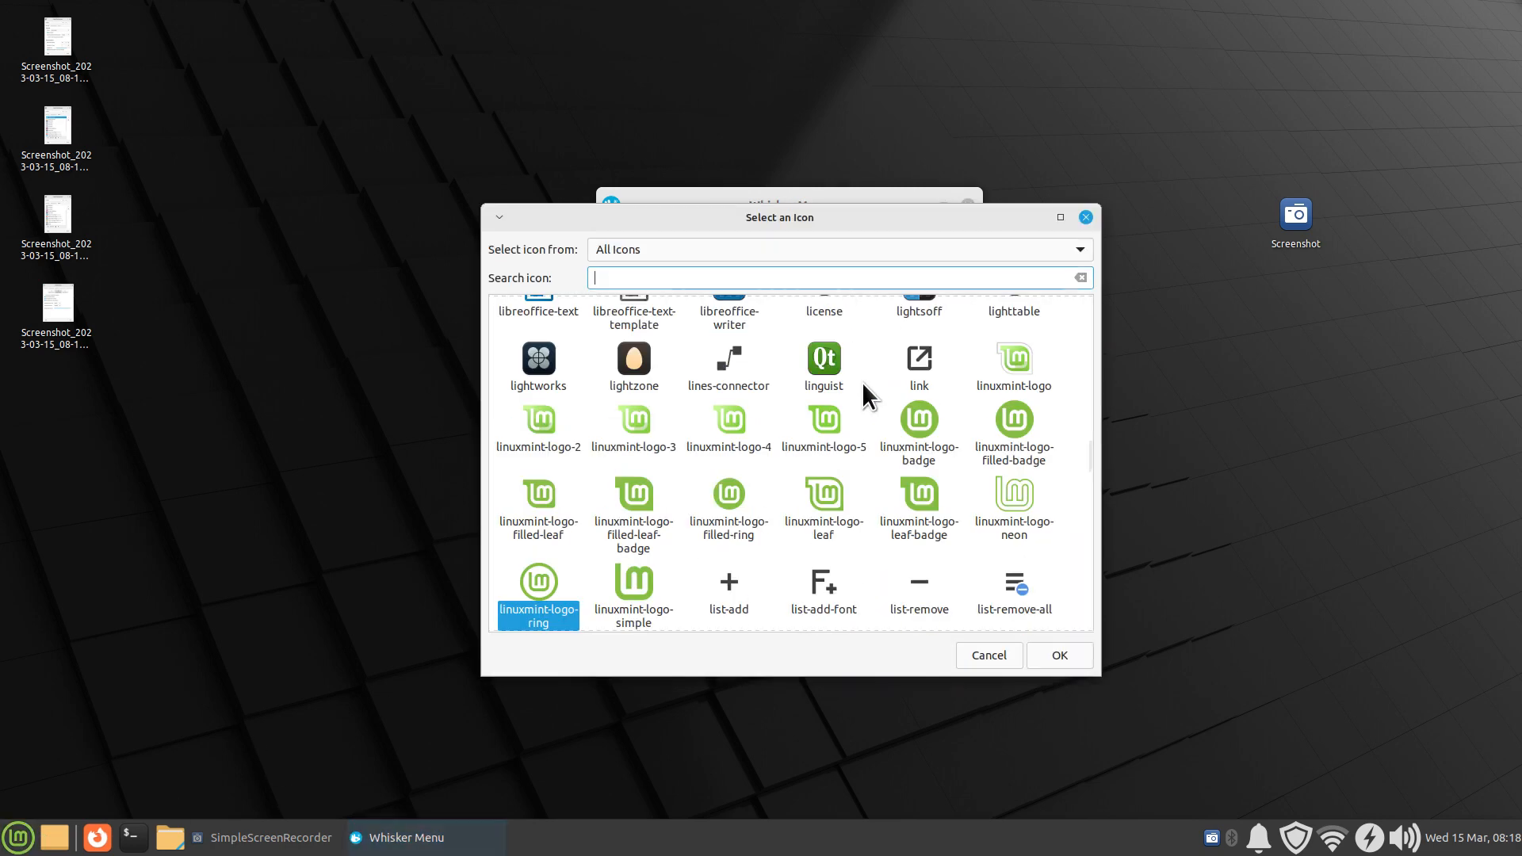
left_click(537, 428)
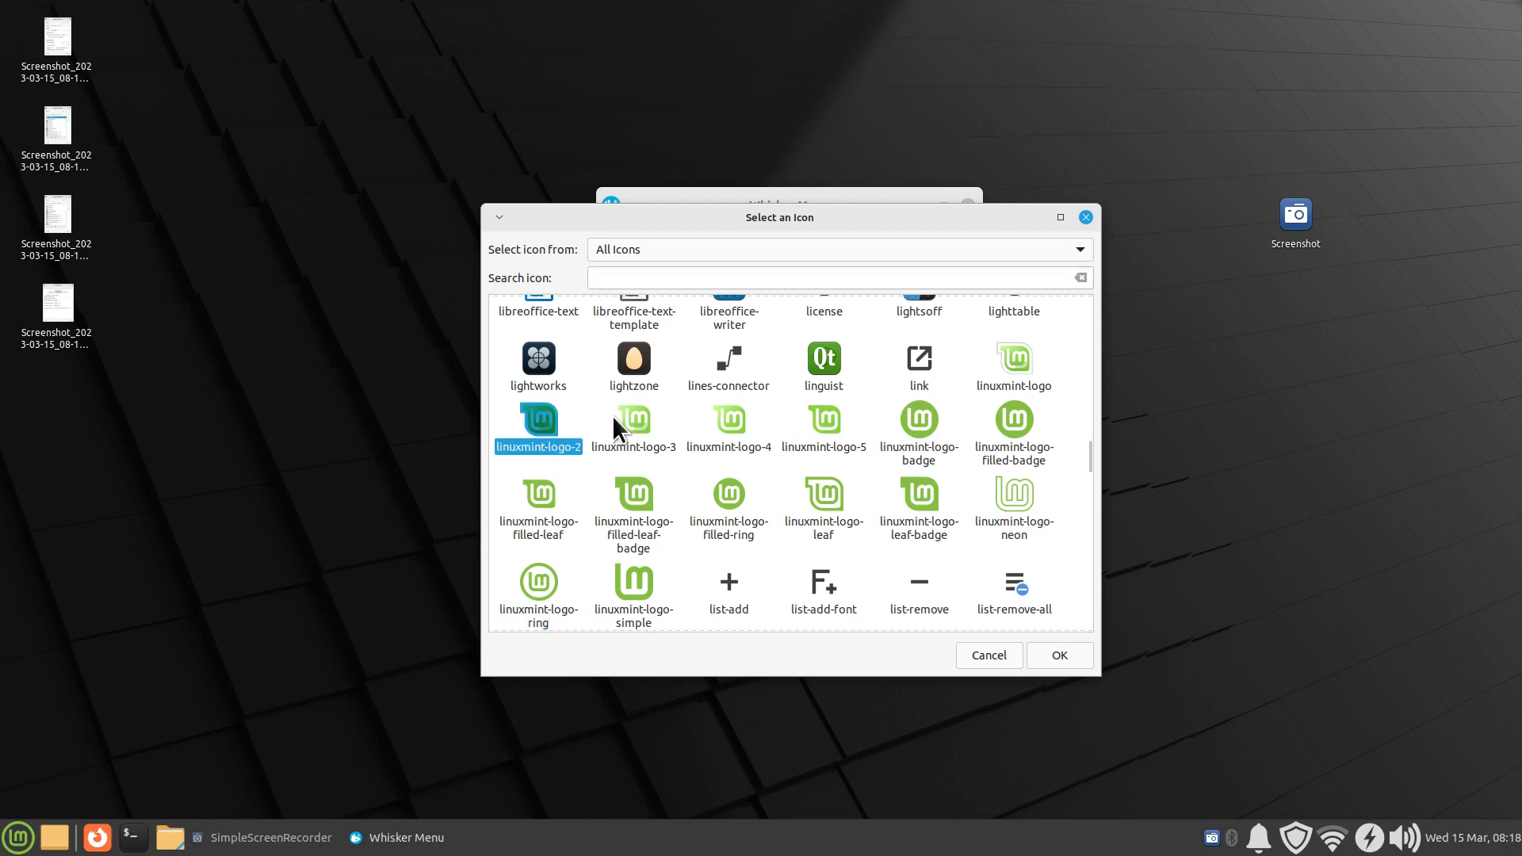
left_click(1053, 652)
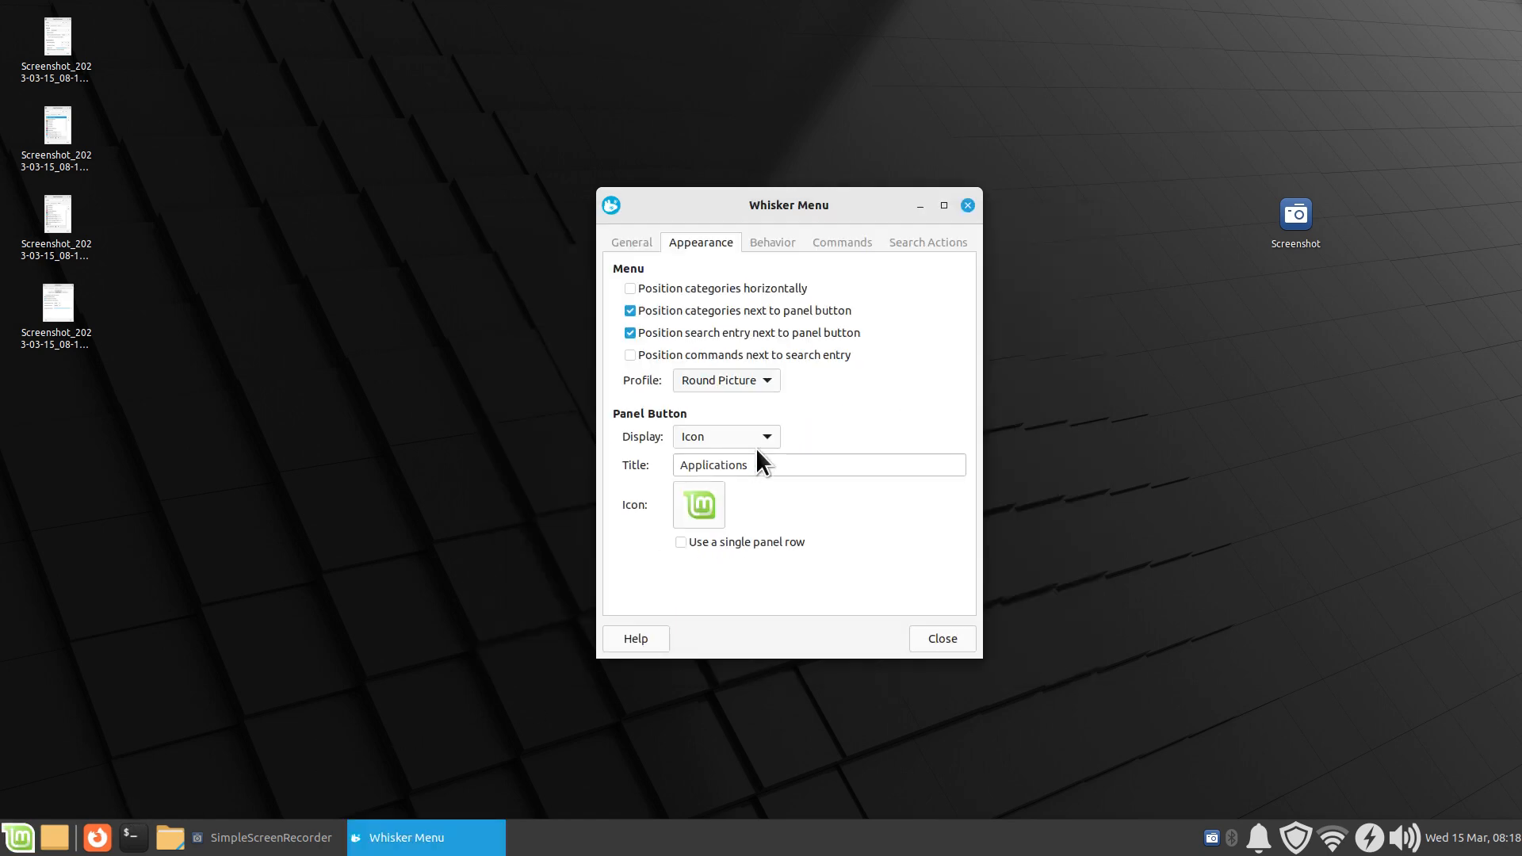
- Change the Whisker Menu's panel button icon to linuxmint-logo-neon
left_click(697, 503)
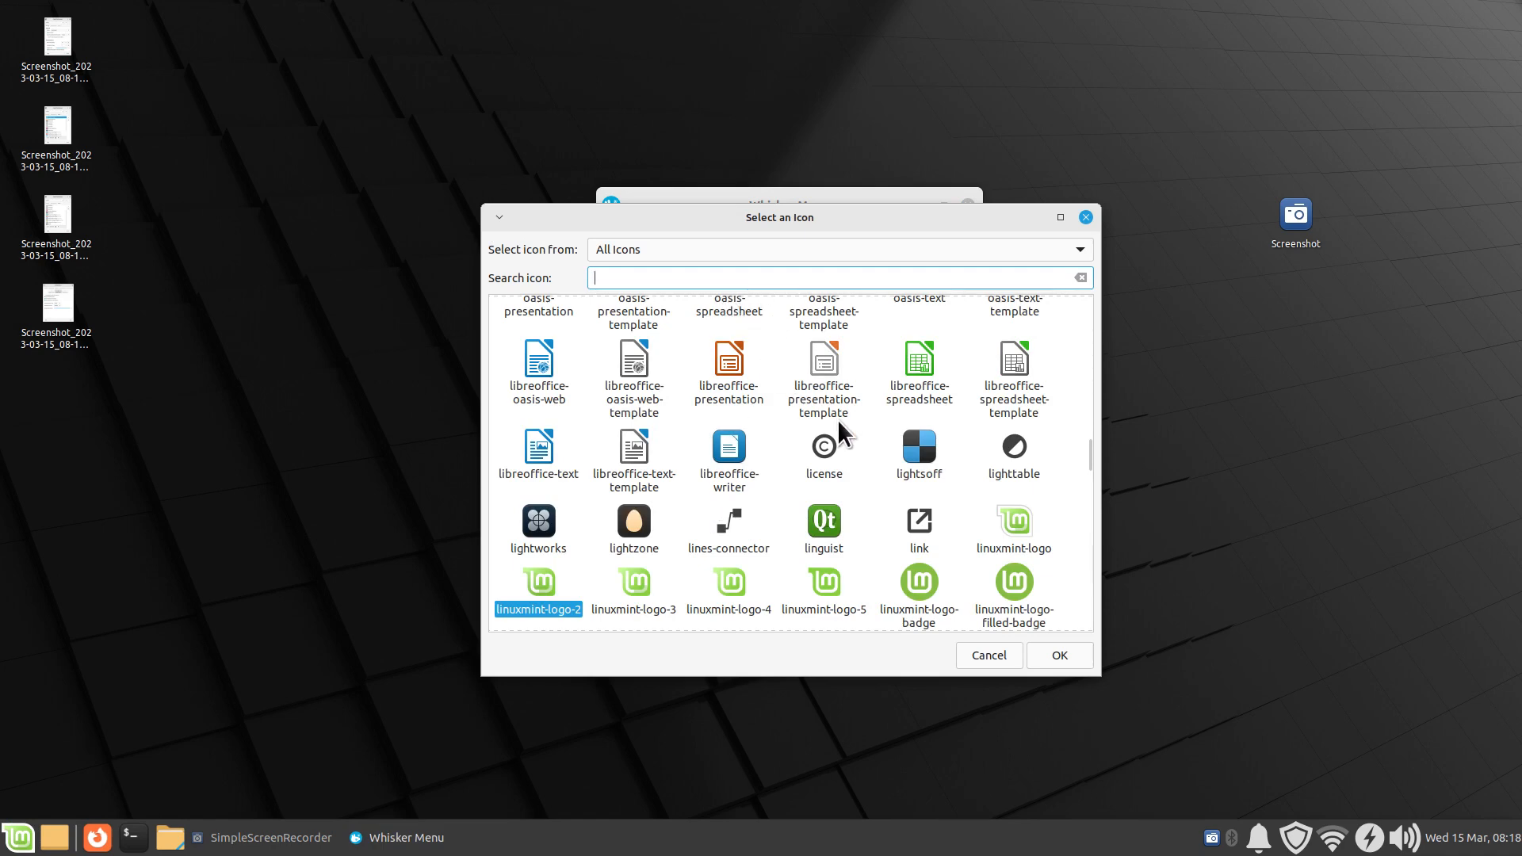
scroll(844, 426, "down", 4)
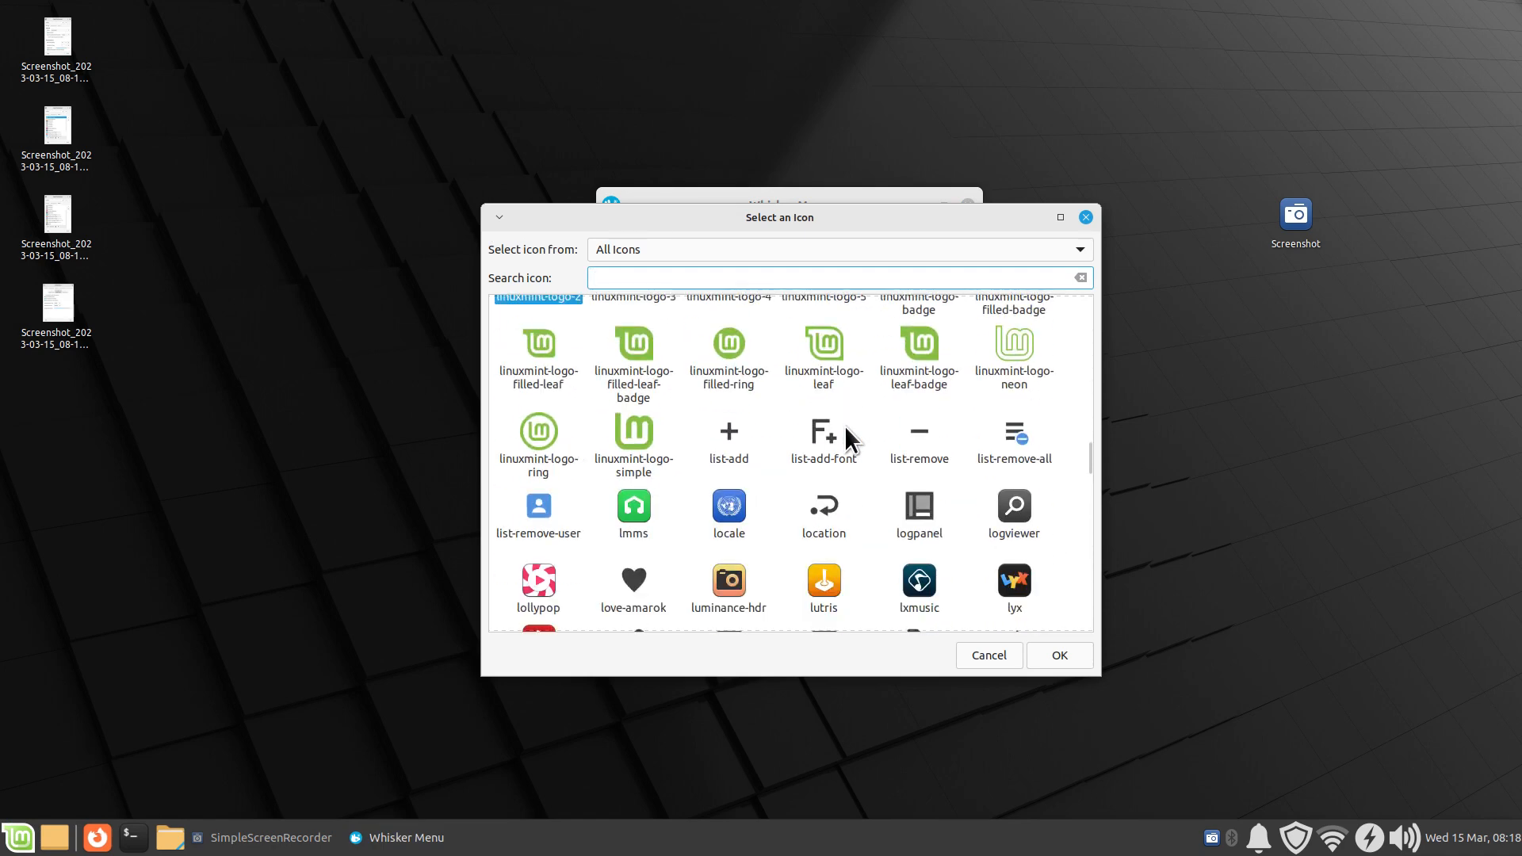
left_click(1040, 345)
left_click(1062, 651)
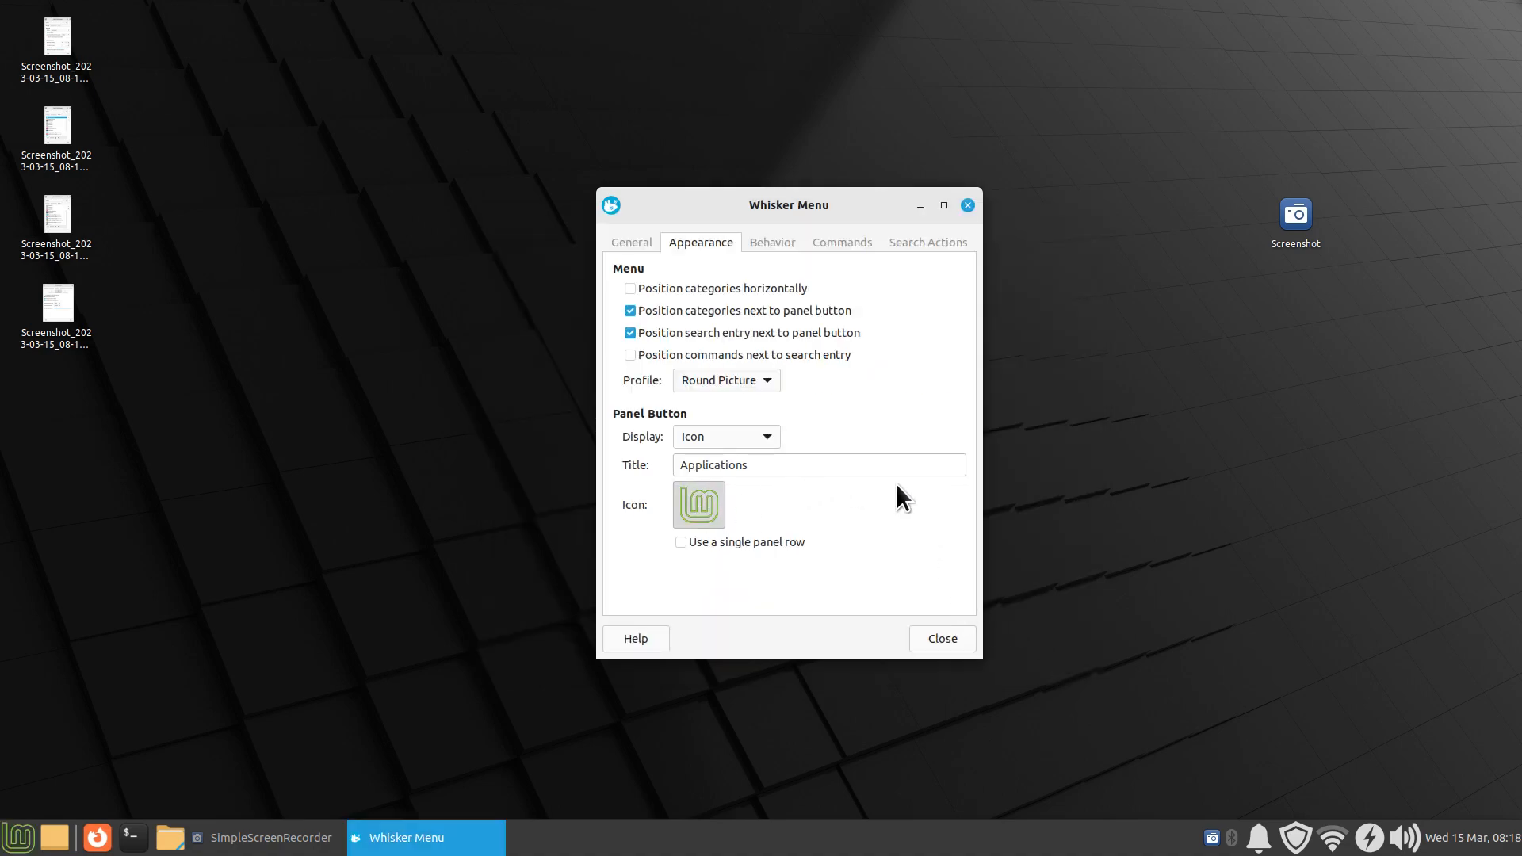
- Change the Whisker Menu's panel button icon to internet-telephony from the full icon set
scroll(834, 455, "up", 20)
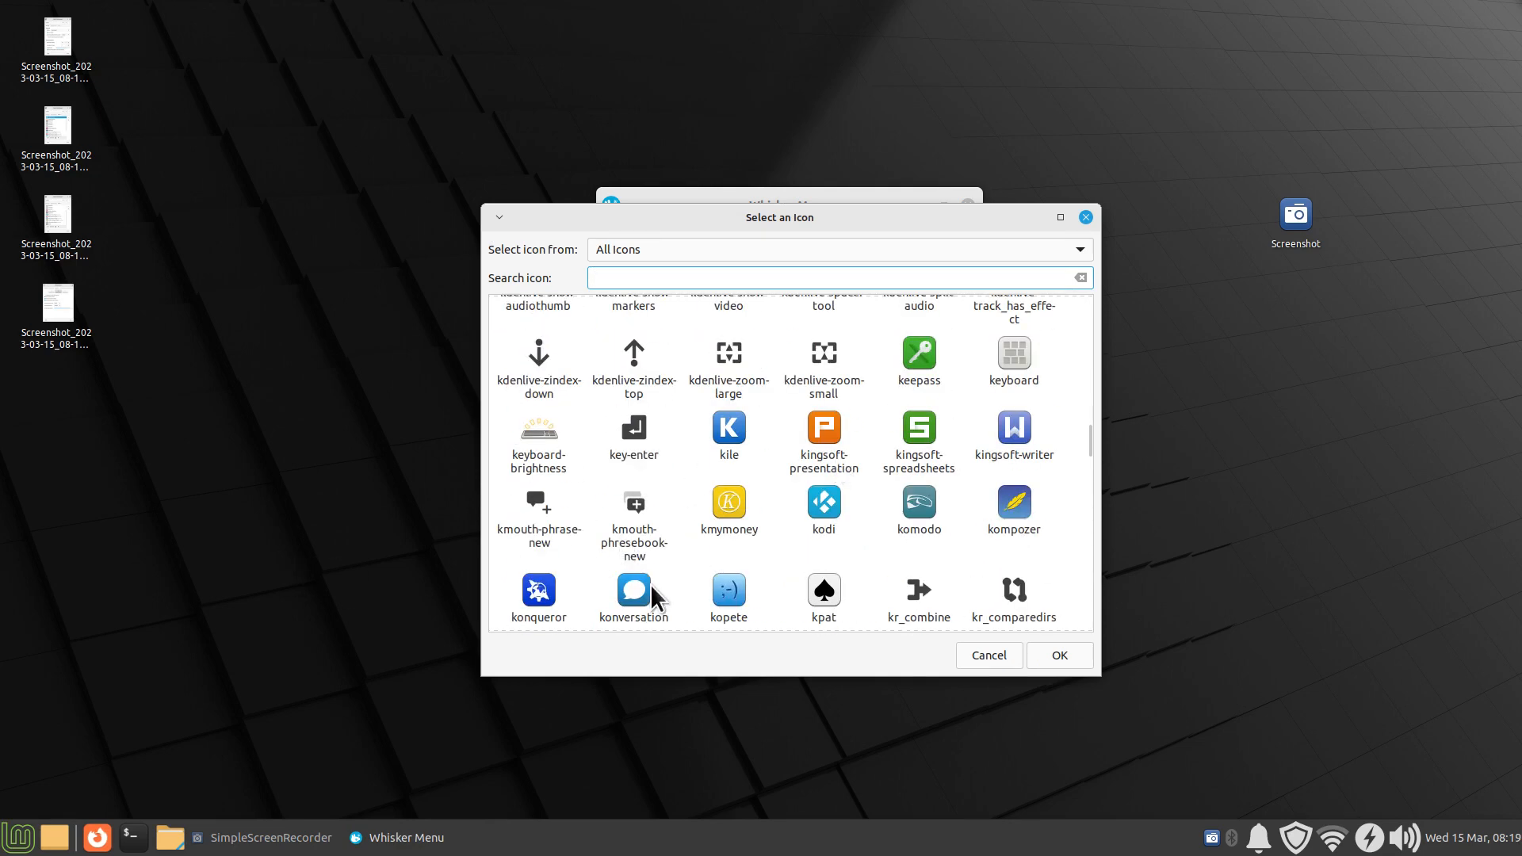
scroll(856, 516, "up", 1)
scroll(854, 507, "up", 6)
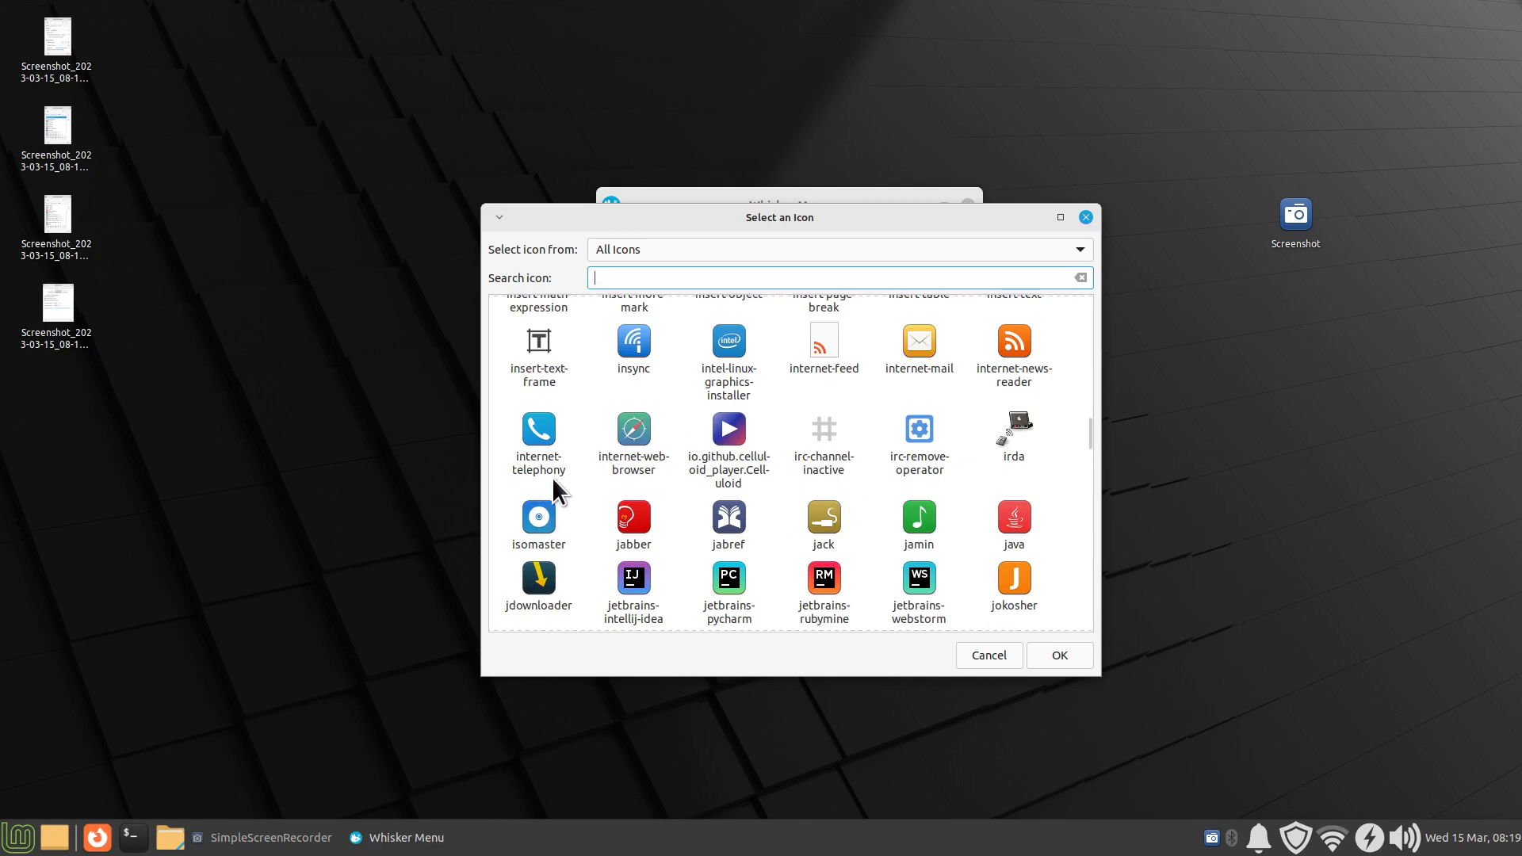
left_click(546, 426)
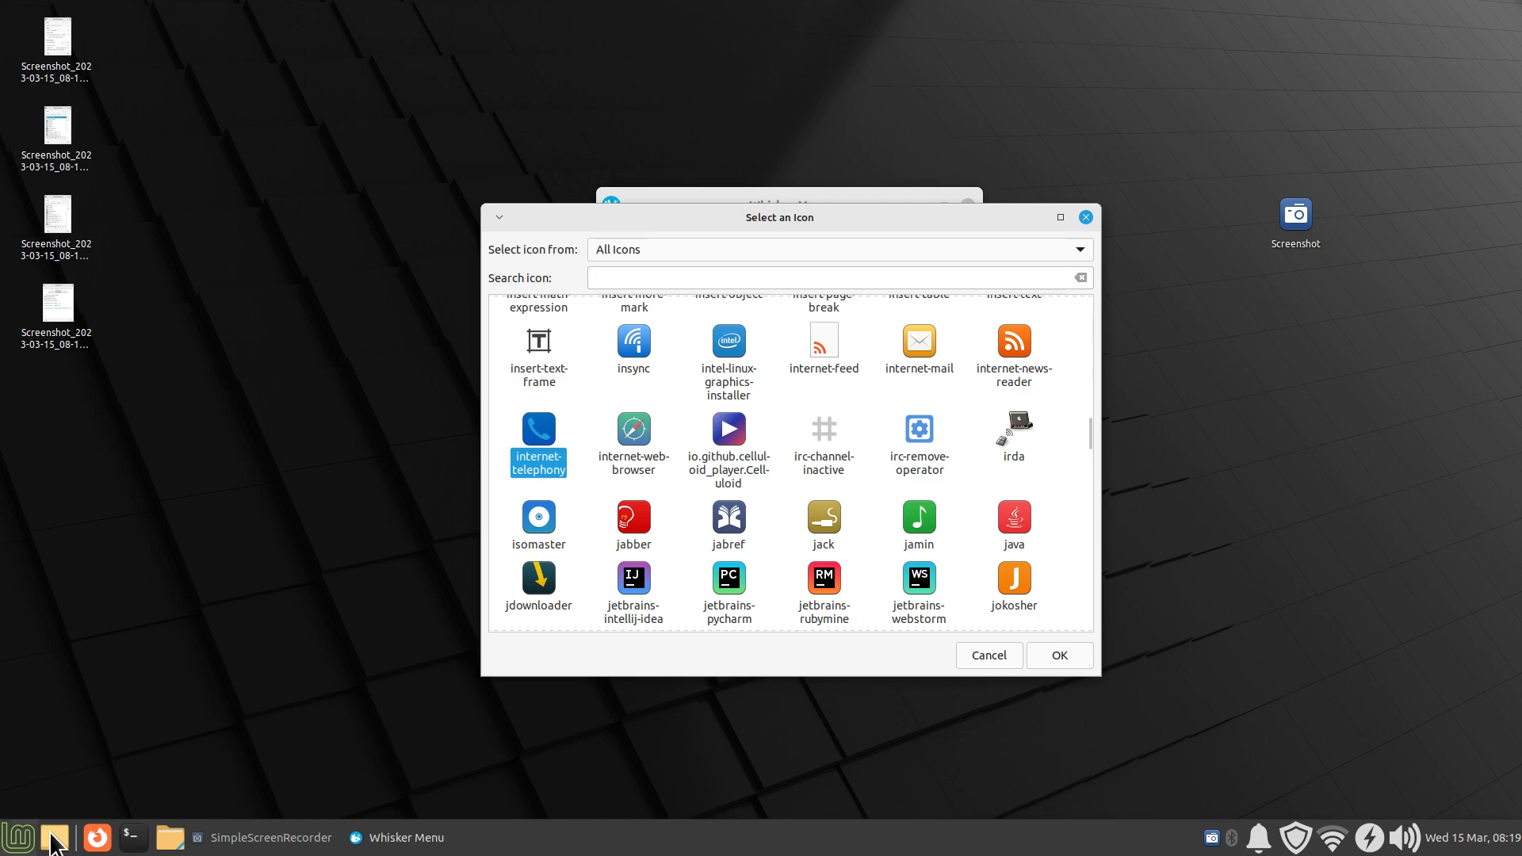
left_click(1081, 654)
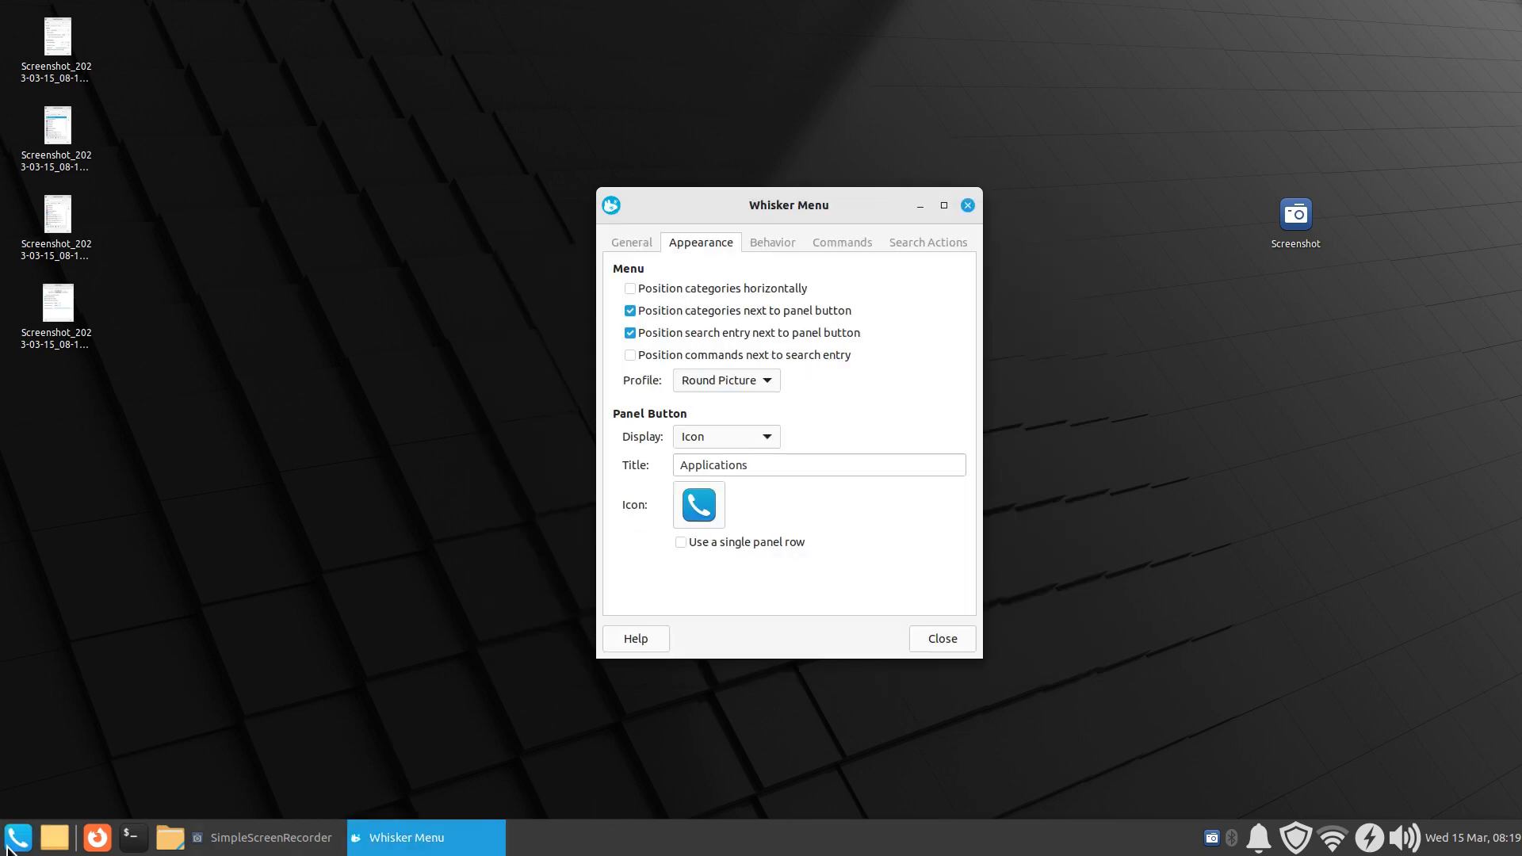
- Reopen the panel button's icon chooser and search all icons for "mint"
left_click(703, 508)
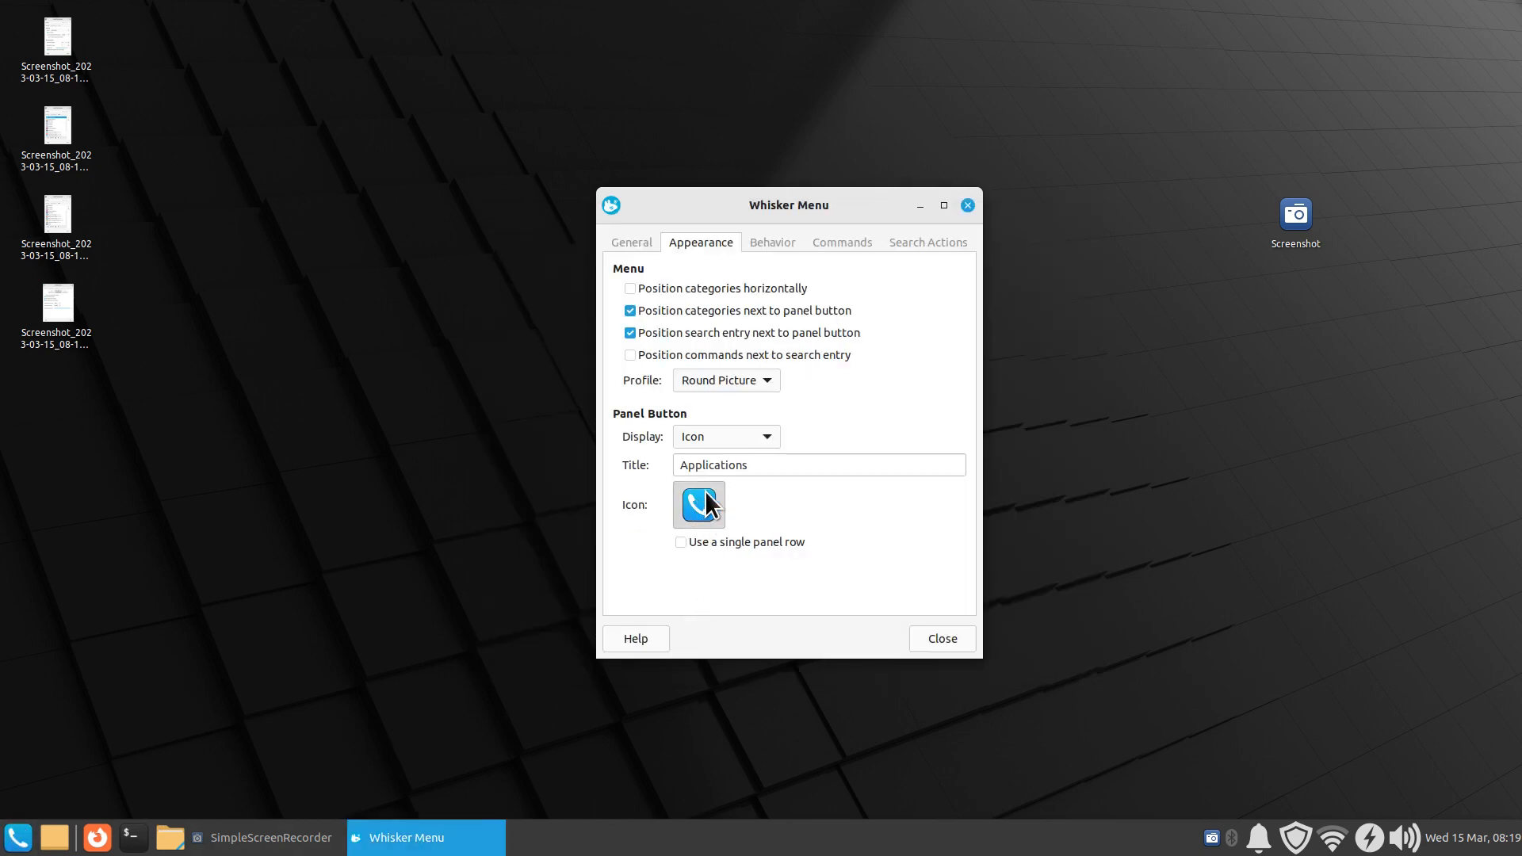
left_click(650, 249)
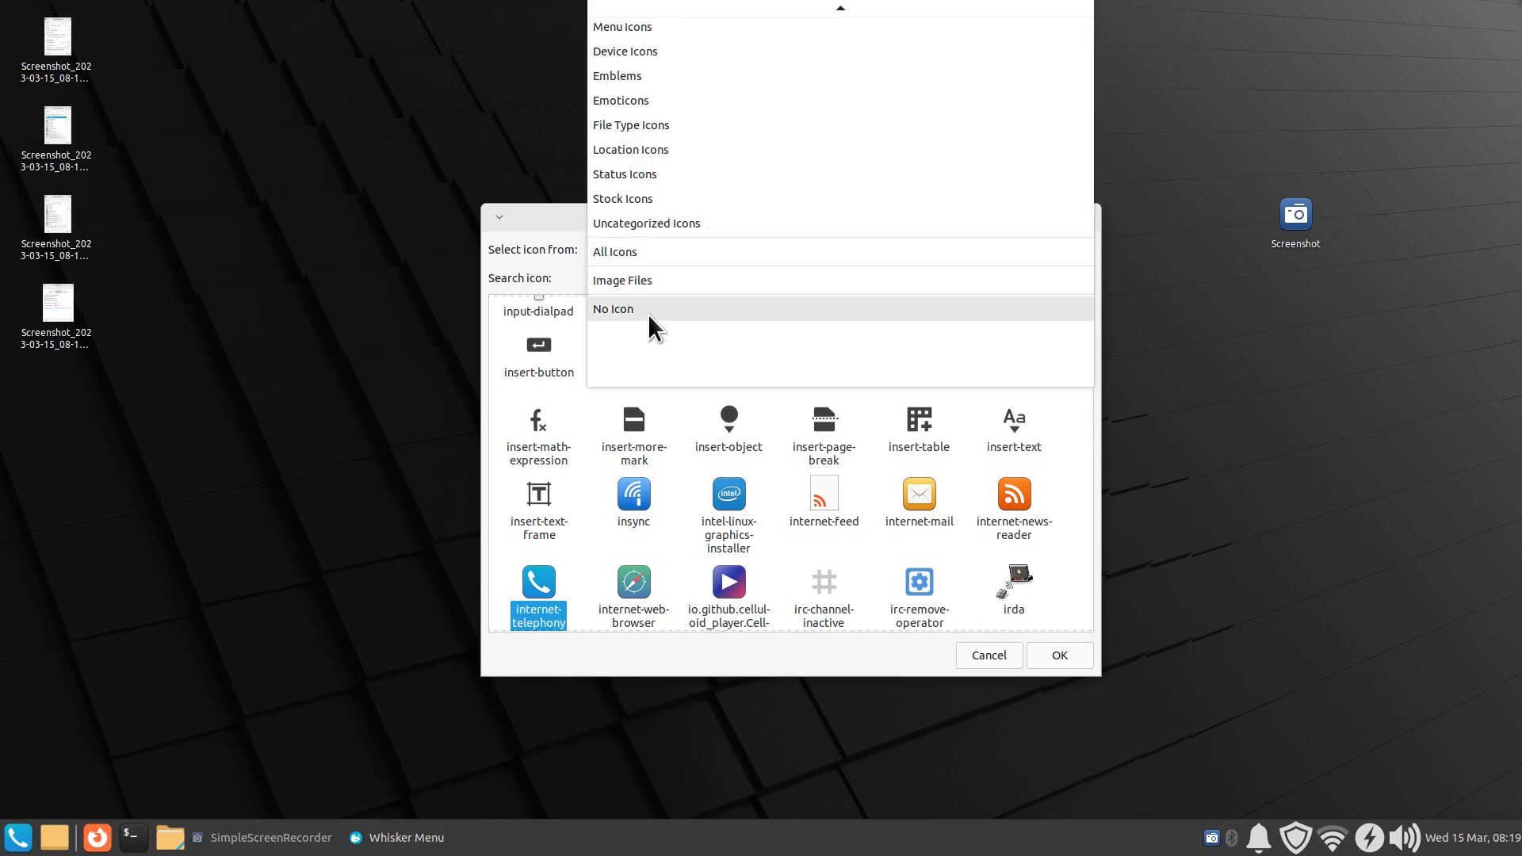
left_click(676, 256)
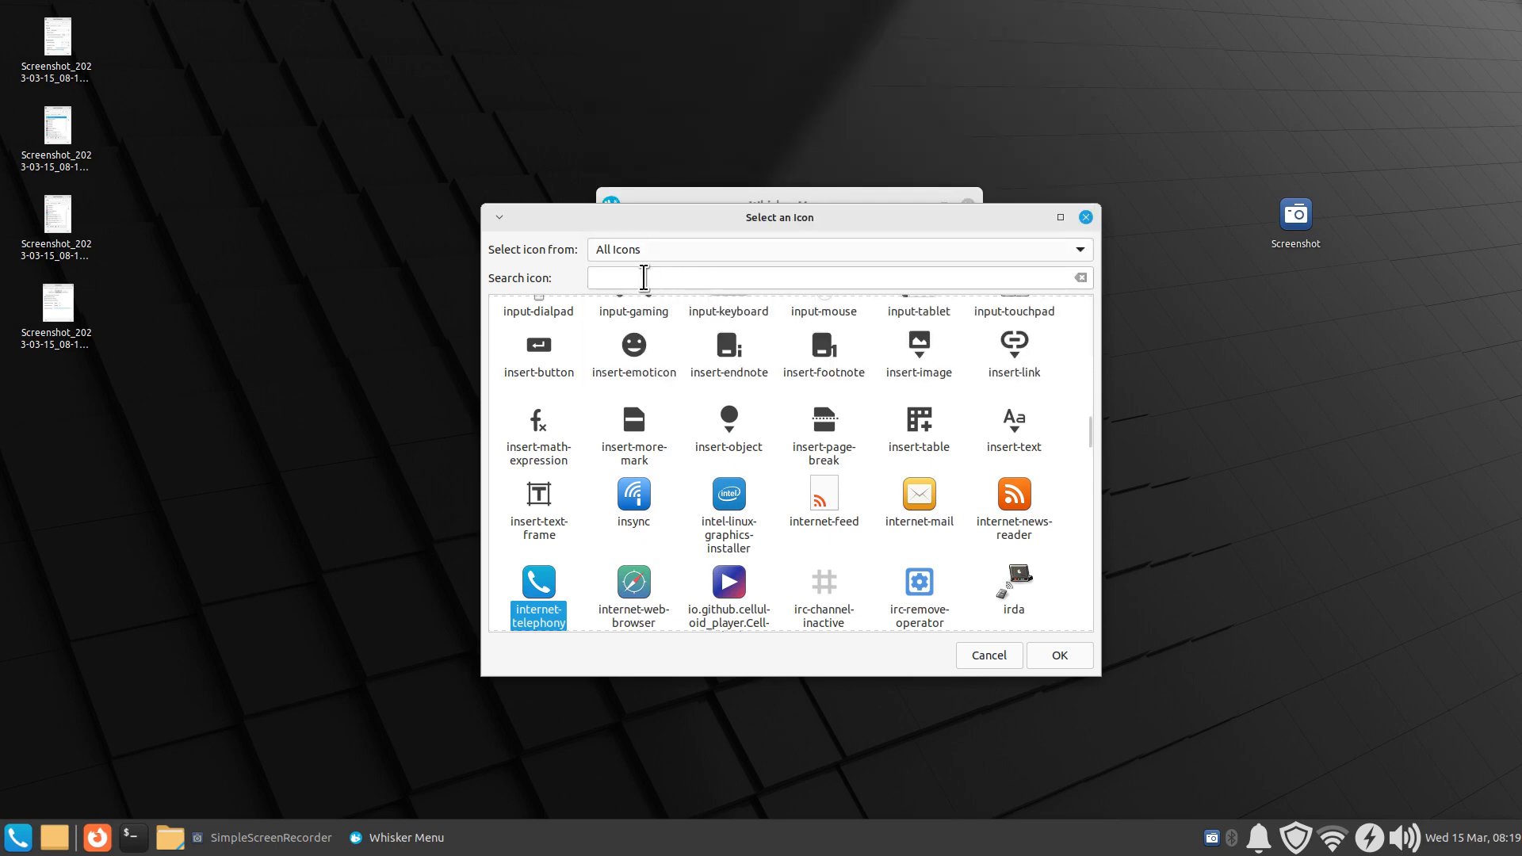
left_click(644, 277)
type("mint")
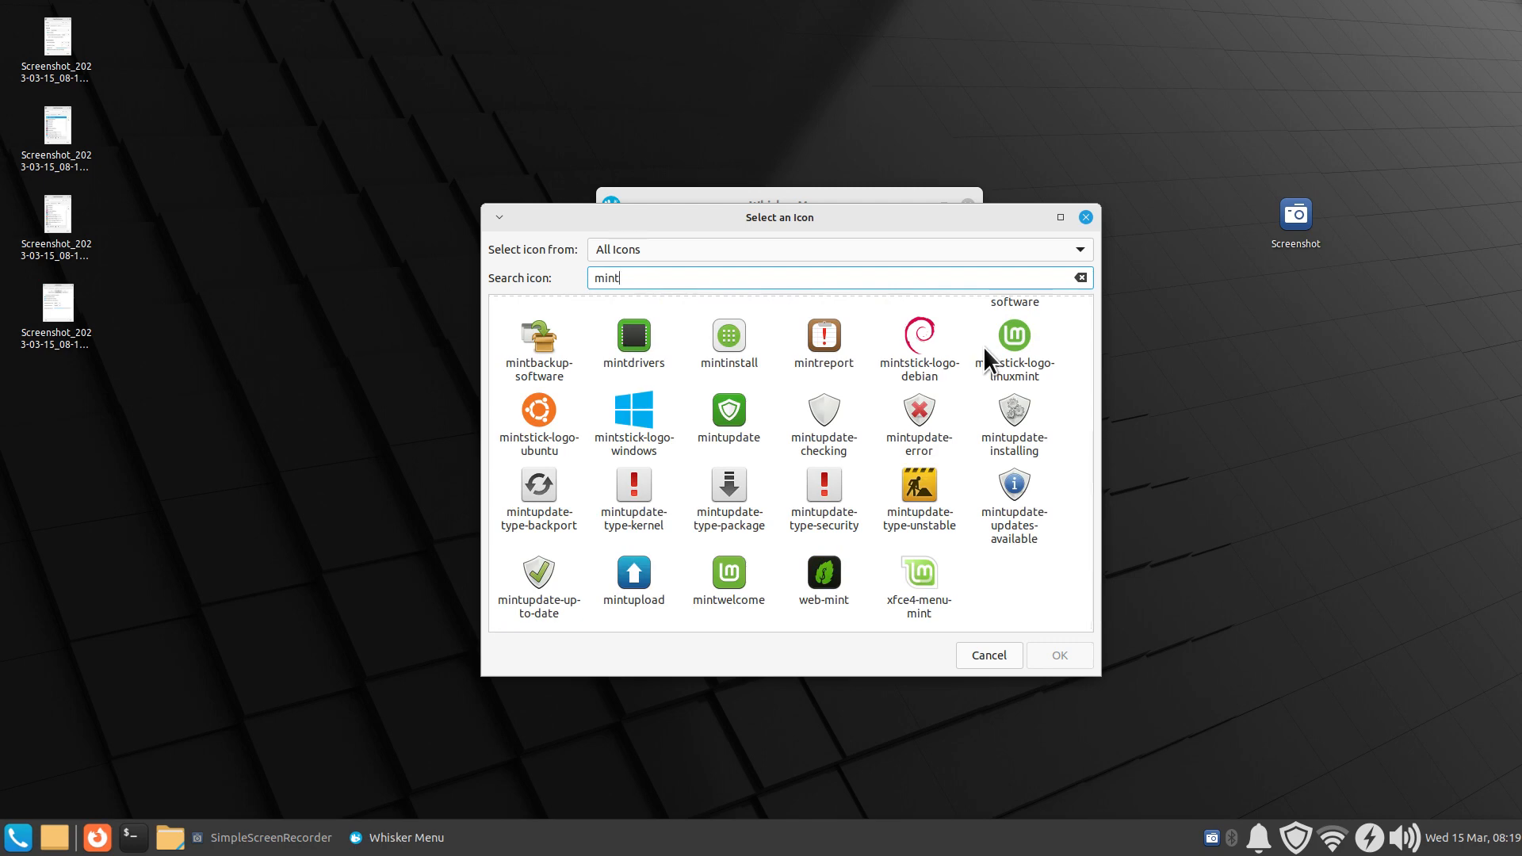
- Replace the icon search with "linu" and set the Whisker Menu's panel button icon to linuxmint-logo-ring
key("BackSpace")
key("BackSpace")
key("BackSpace")
key("BackSpace")
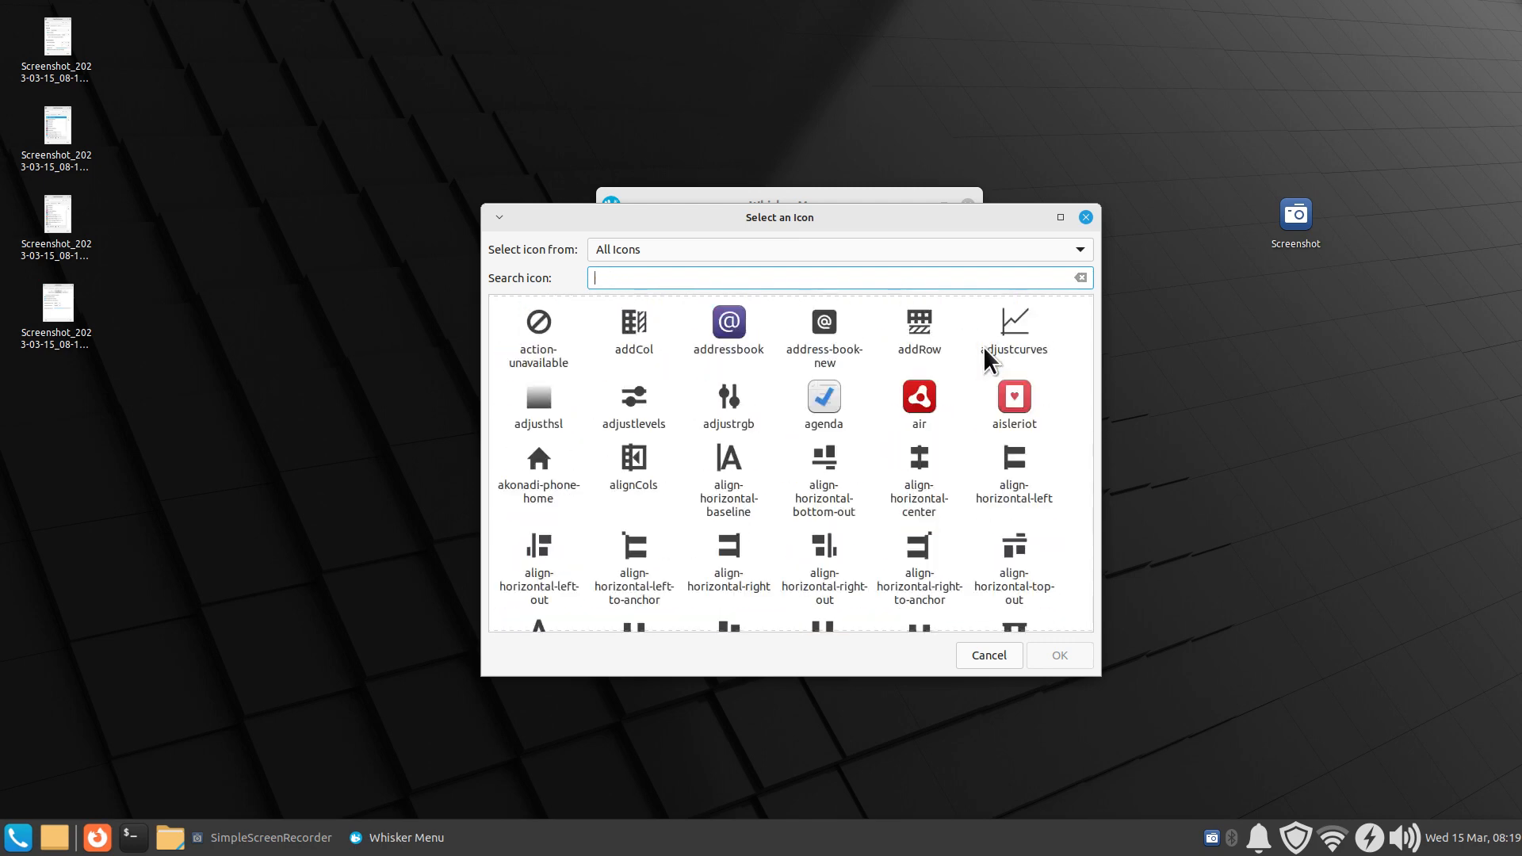
type("linu")
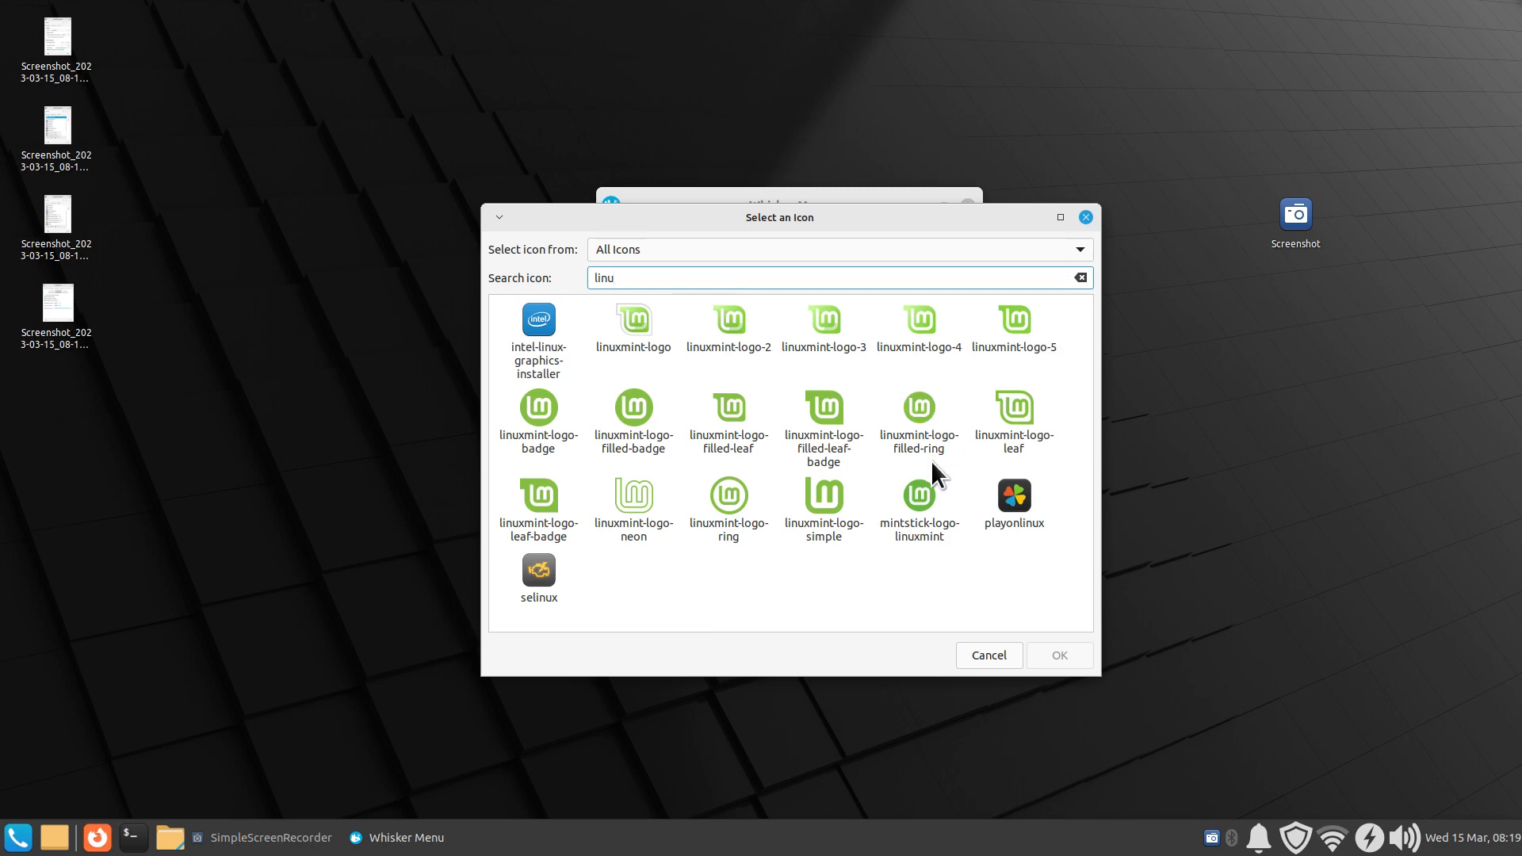
left_click(740, 496)
left_click(1060, 656)
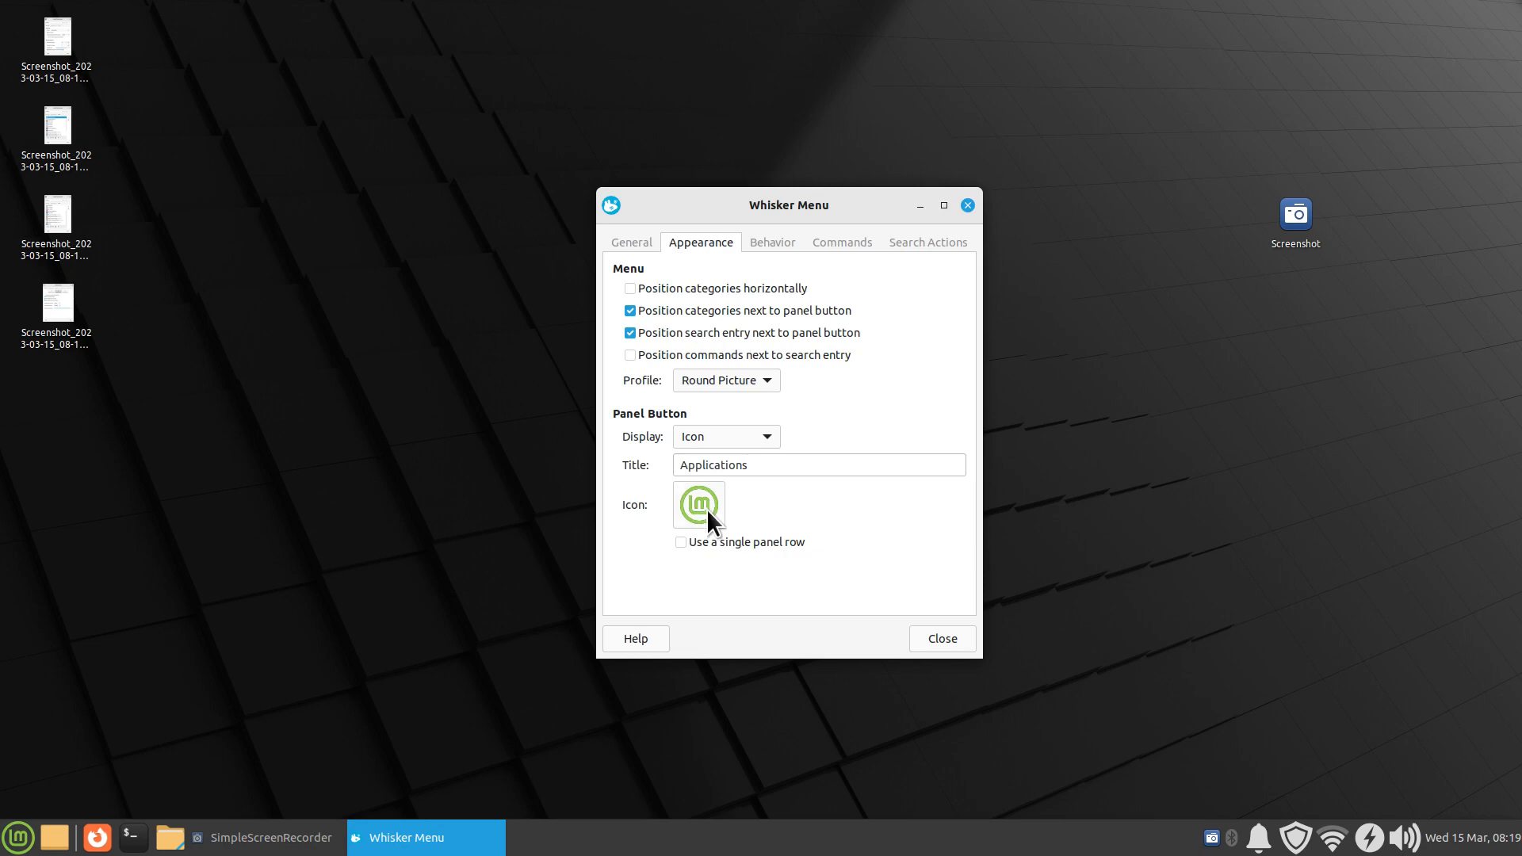
- Reopen the panel button's icon chooser, switch its source to Image Files and browse to /usr/share/icons
key("Return")
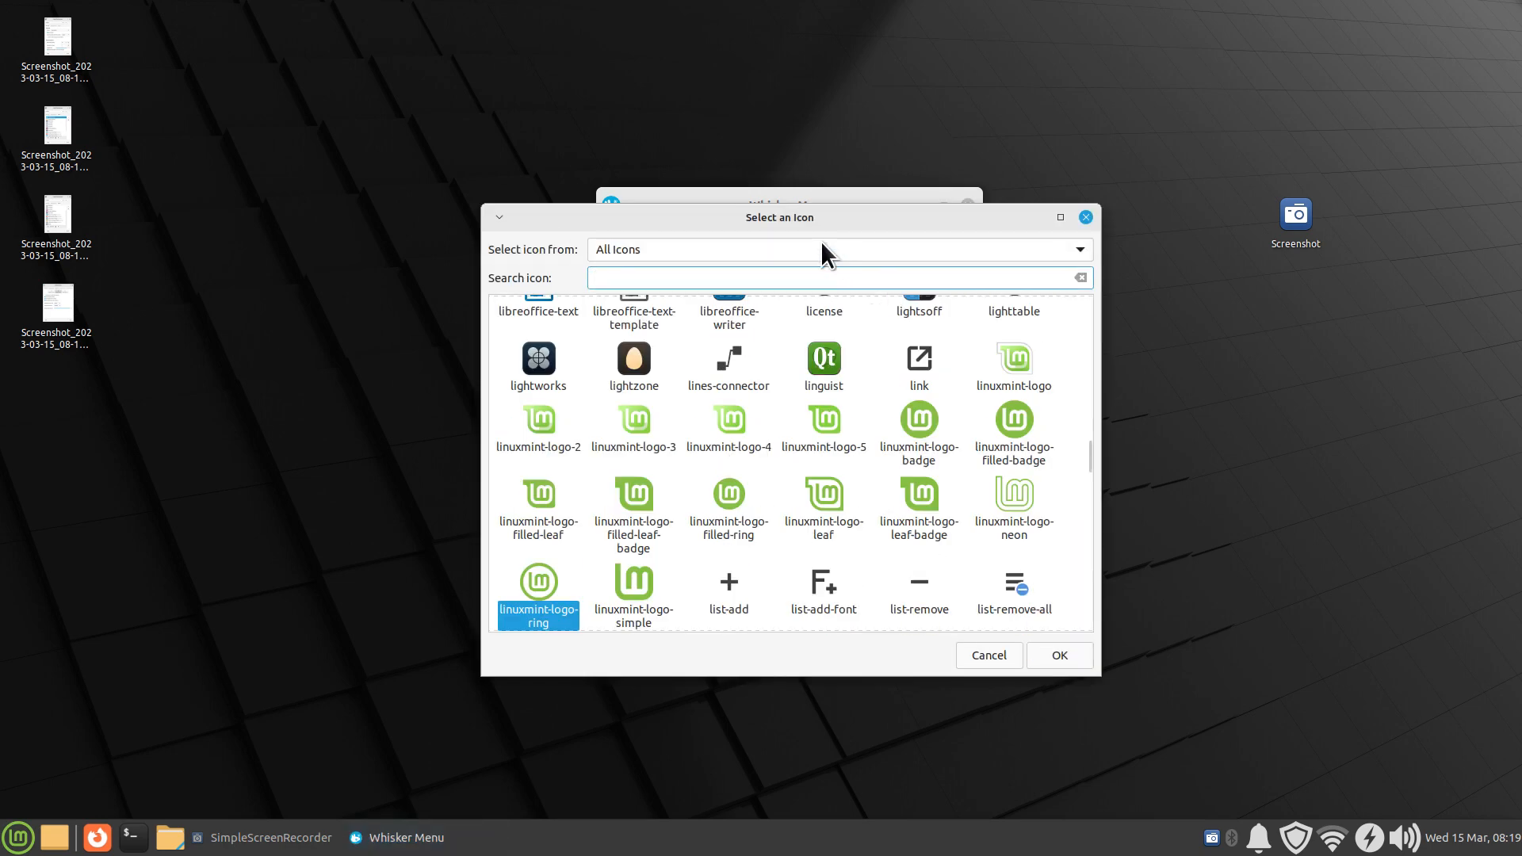
left_click(820, 243)
left_click(807, 279)
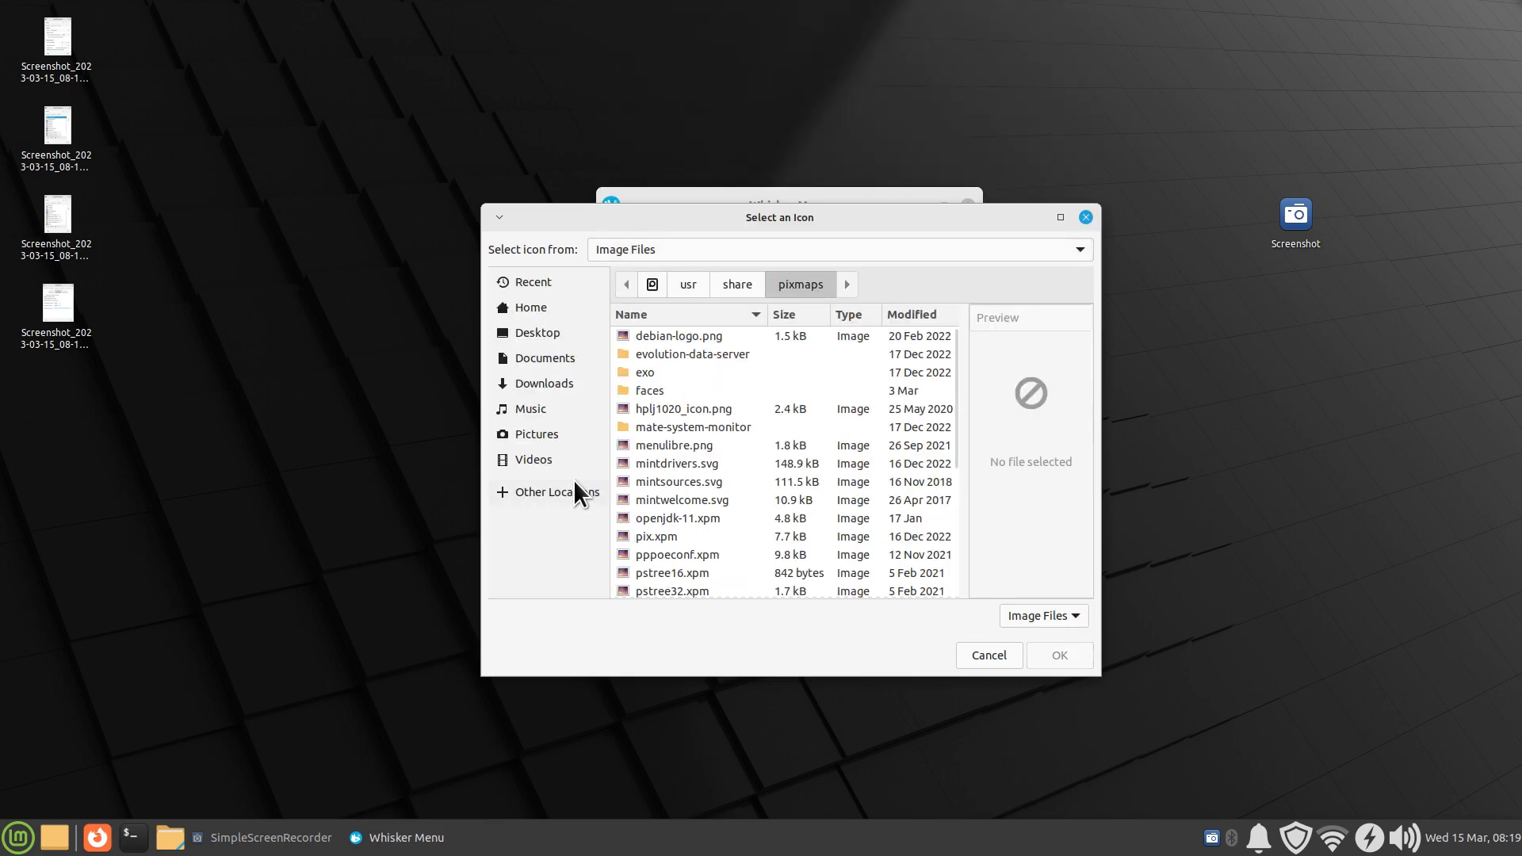
left_click(549, 490)
left_click(681, 306)
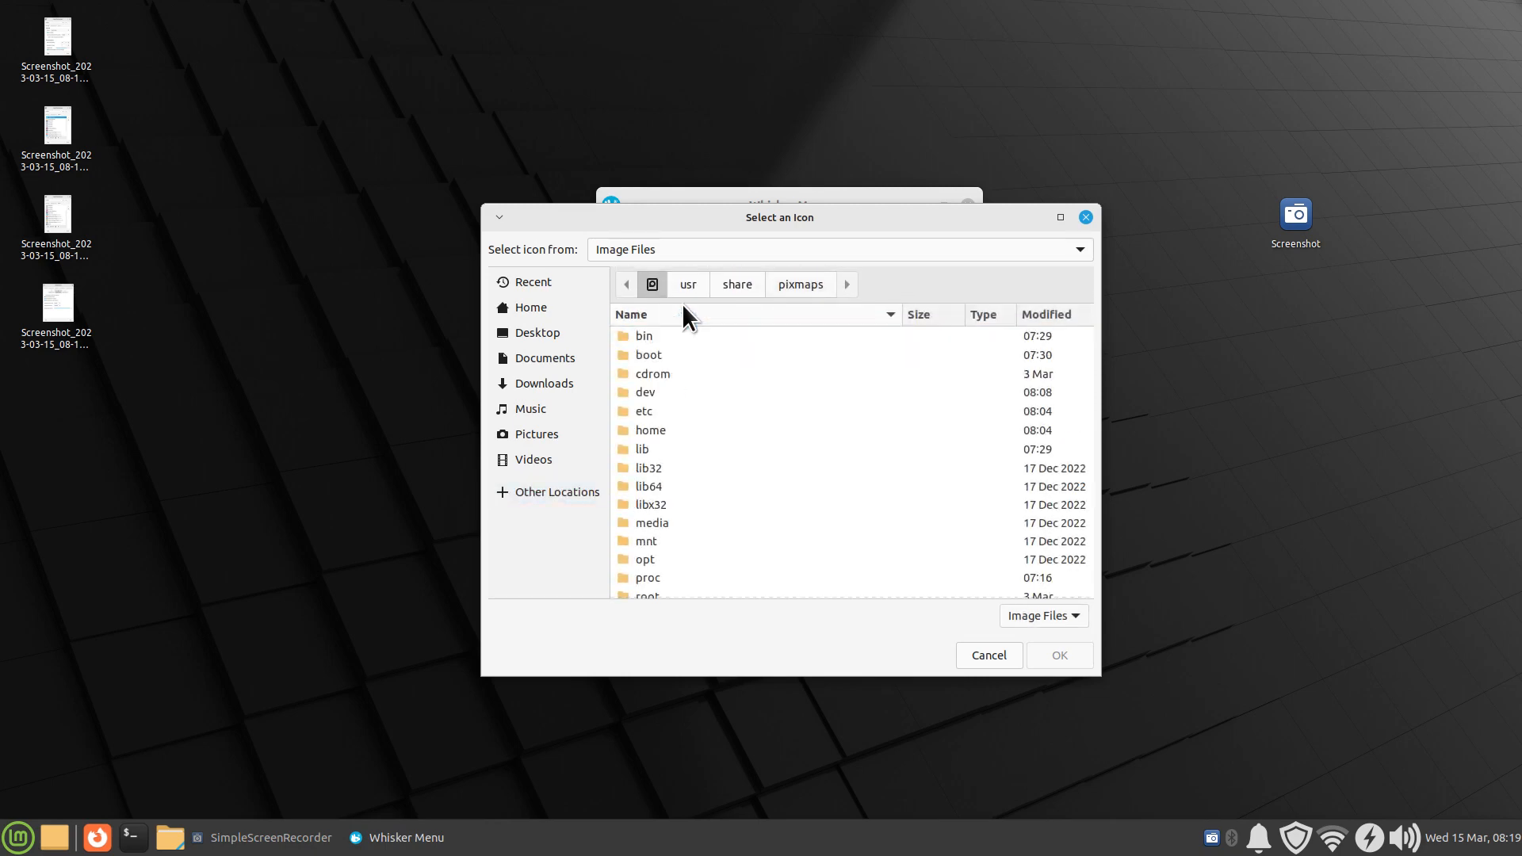
left_click(738, 284)
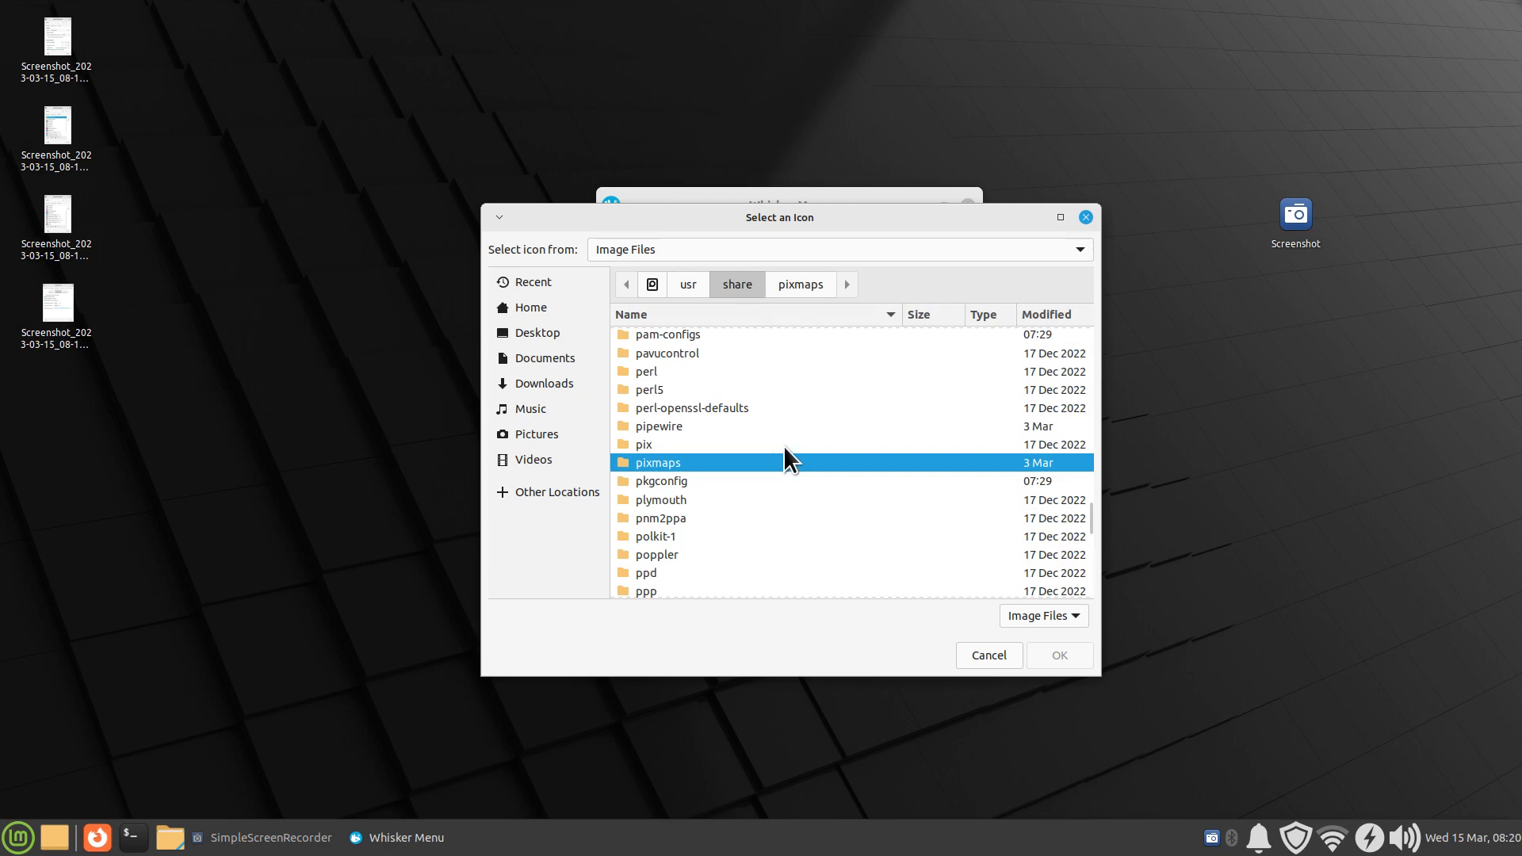
type("i")
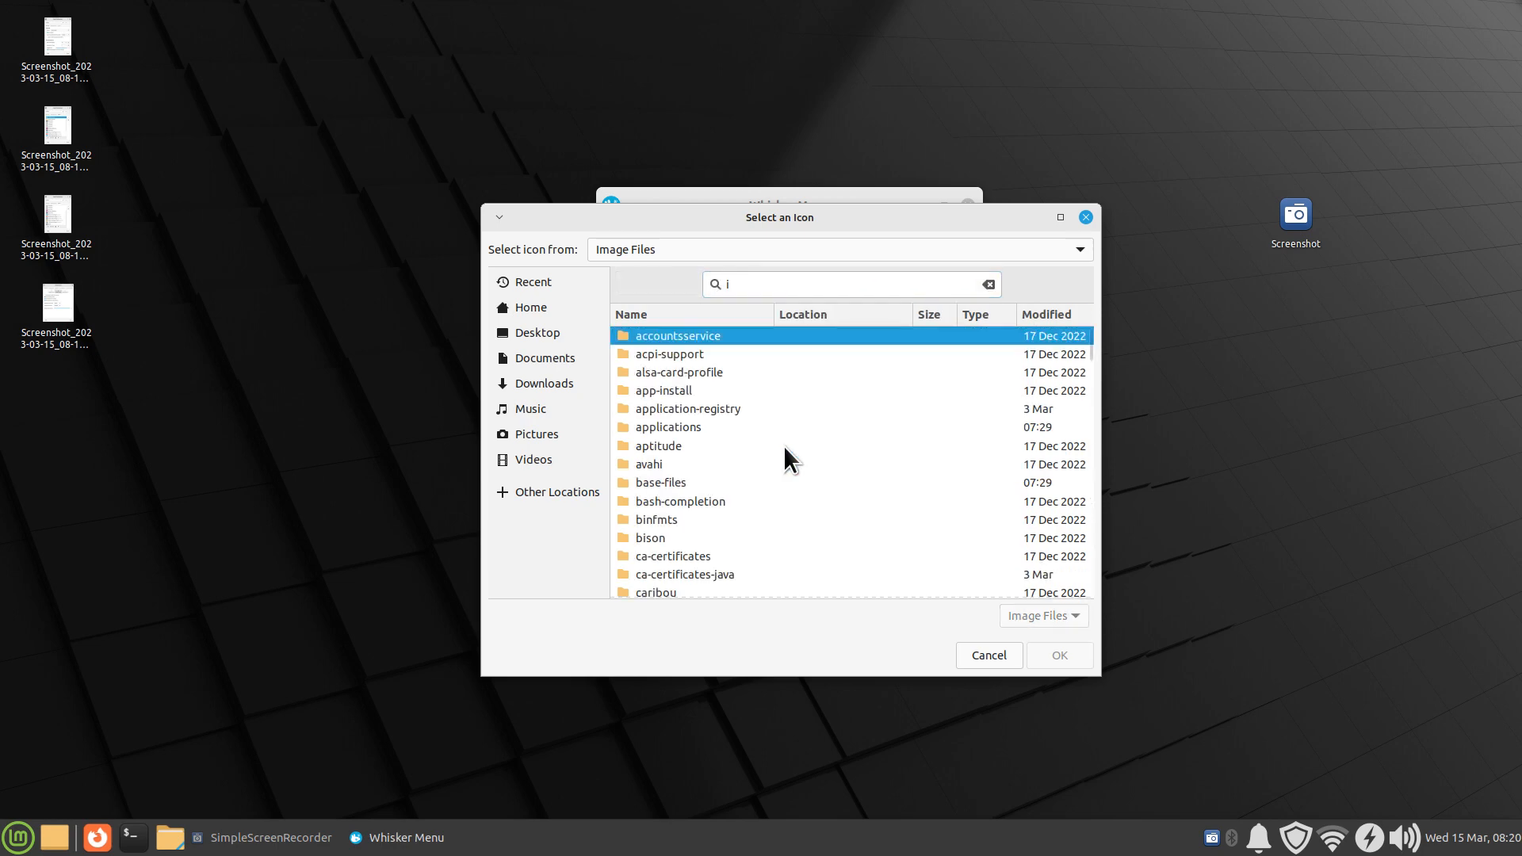
type("c")
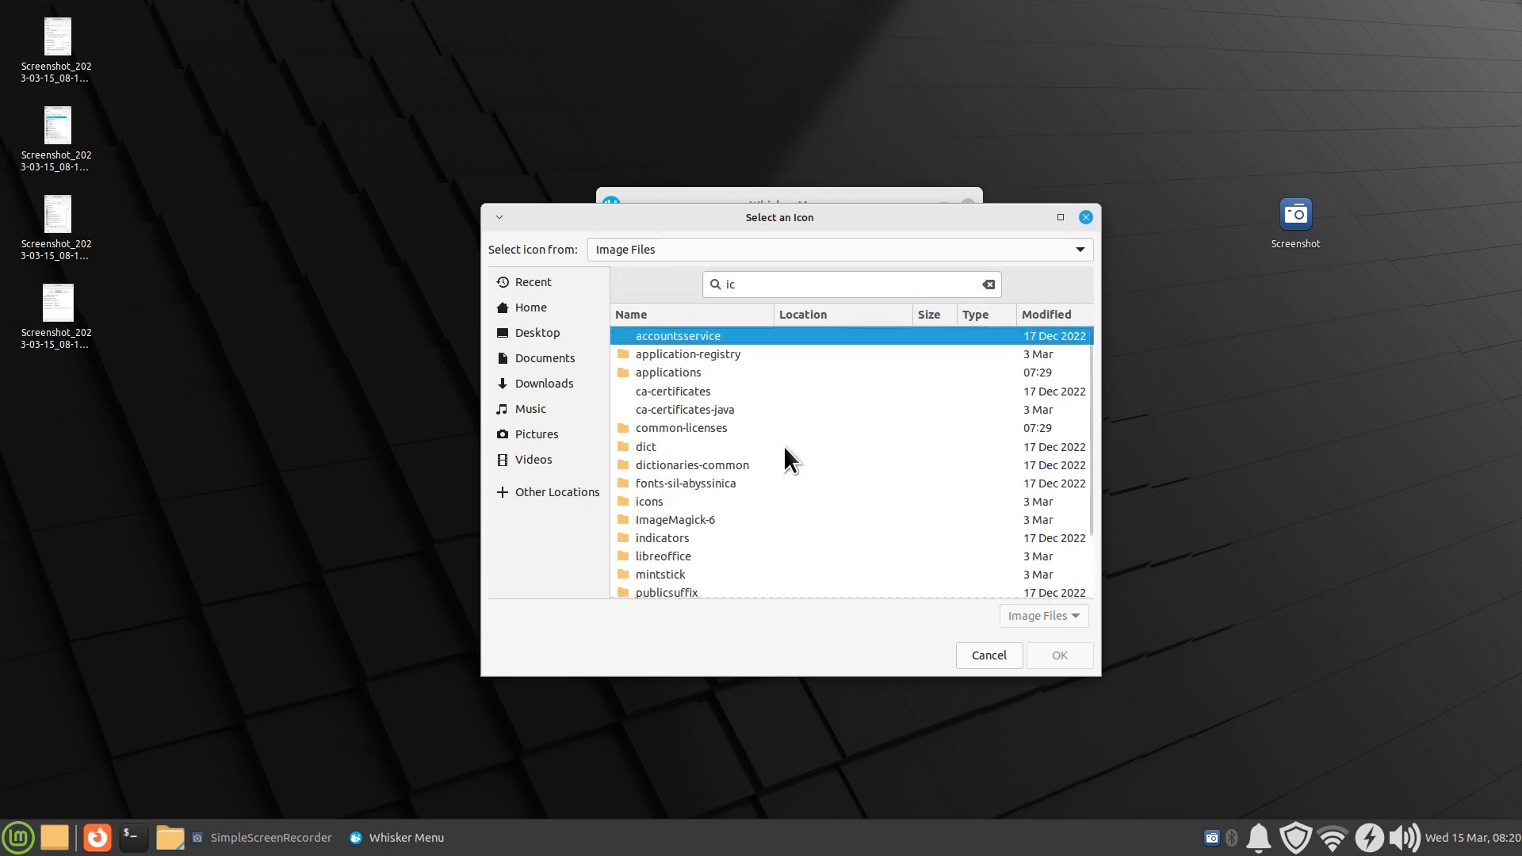
double_click(622, 502)
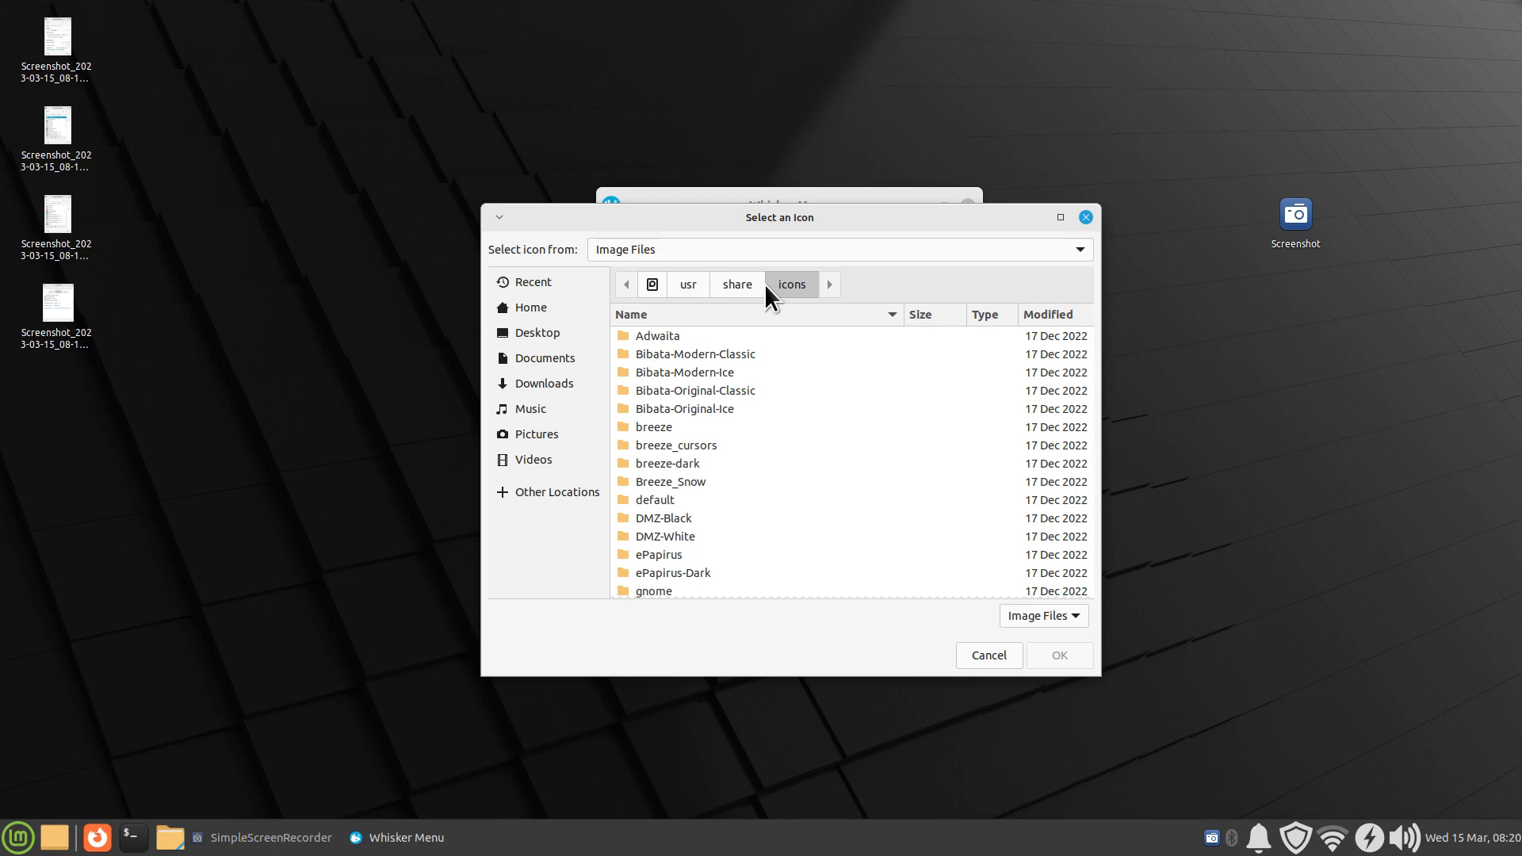
- Browse from the icons folder into hicolor/scalable/apps
type("hi")
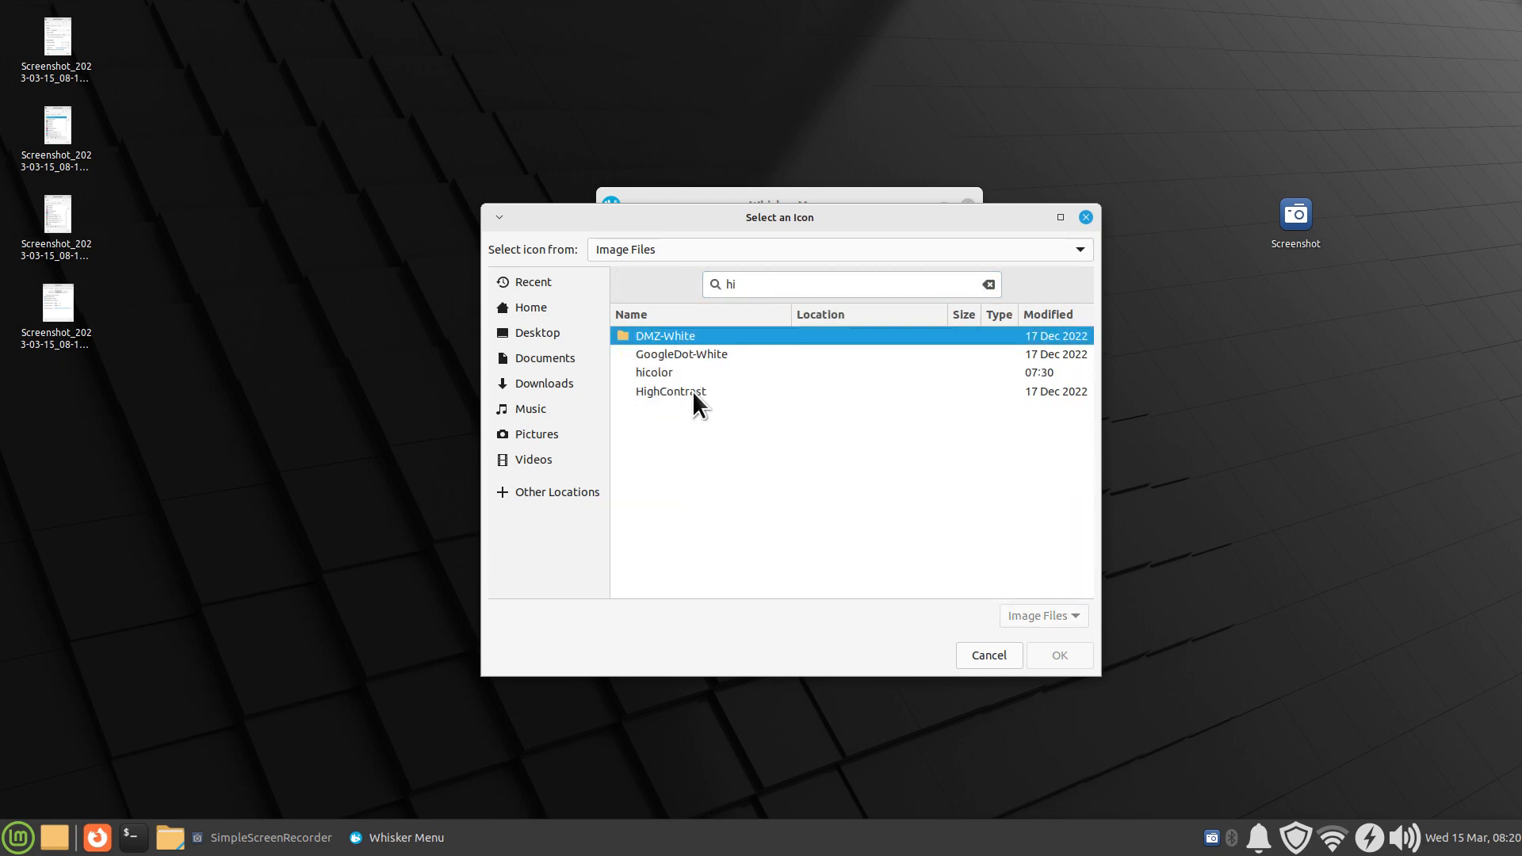
key("BackSpace")
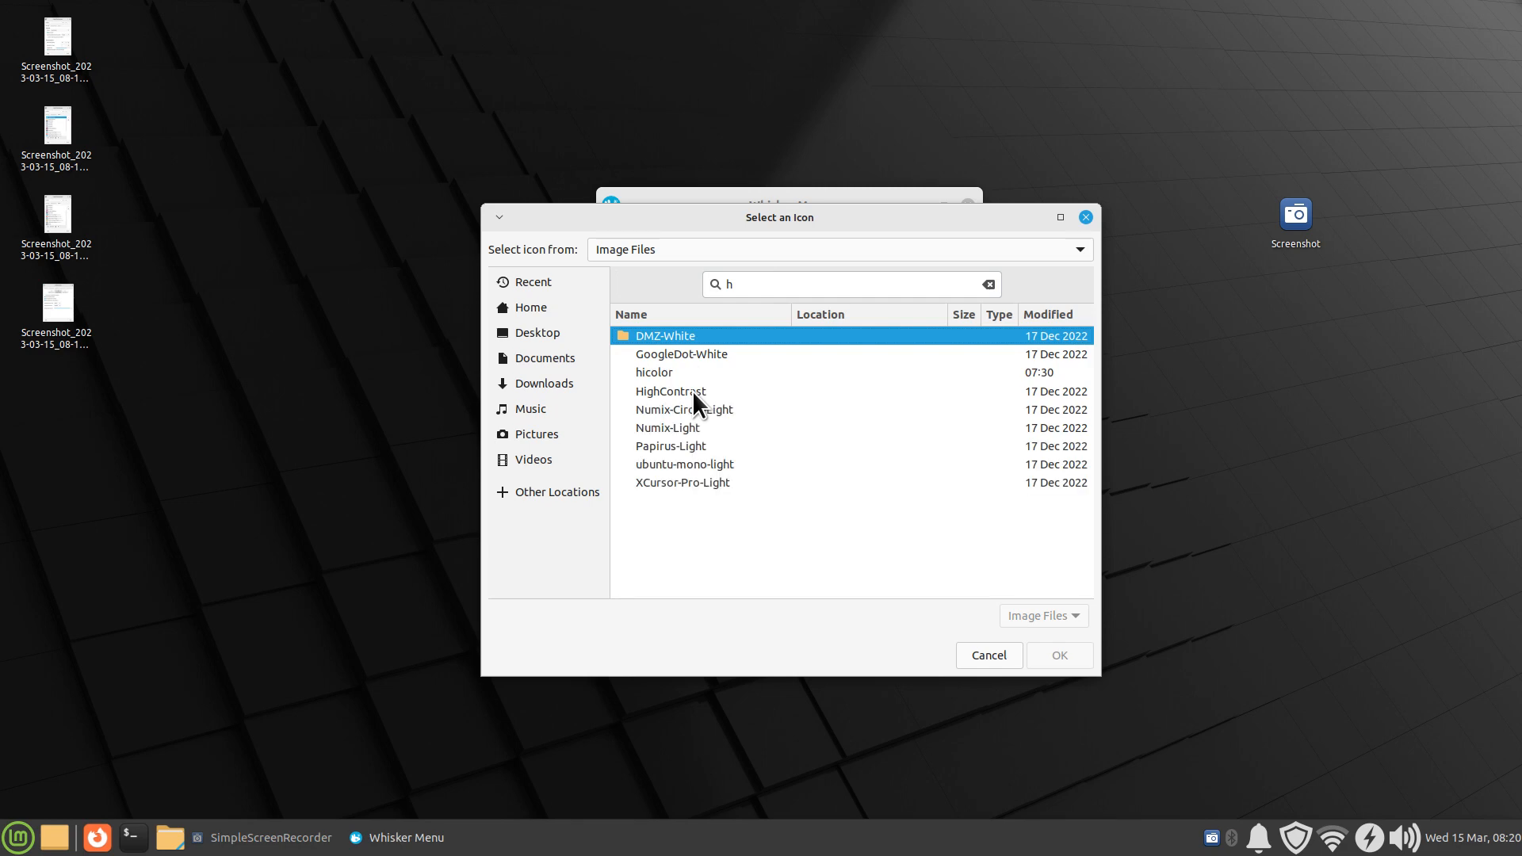
double_click(655, 373)
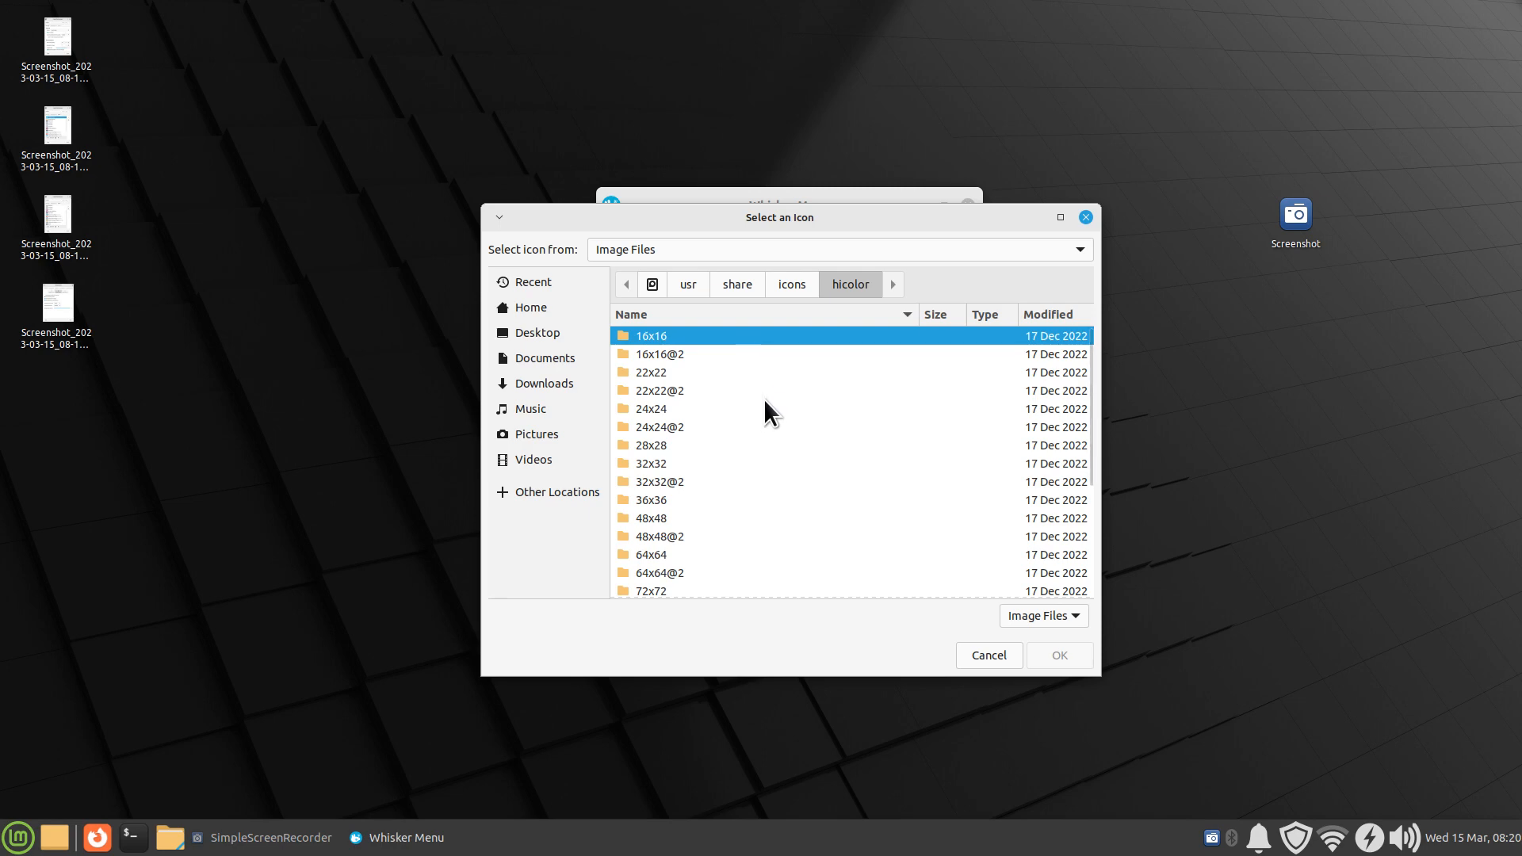
type("s")
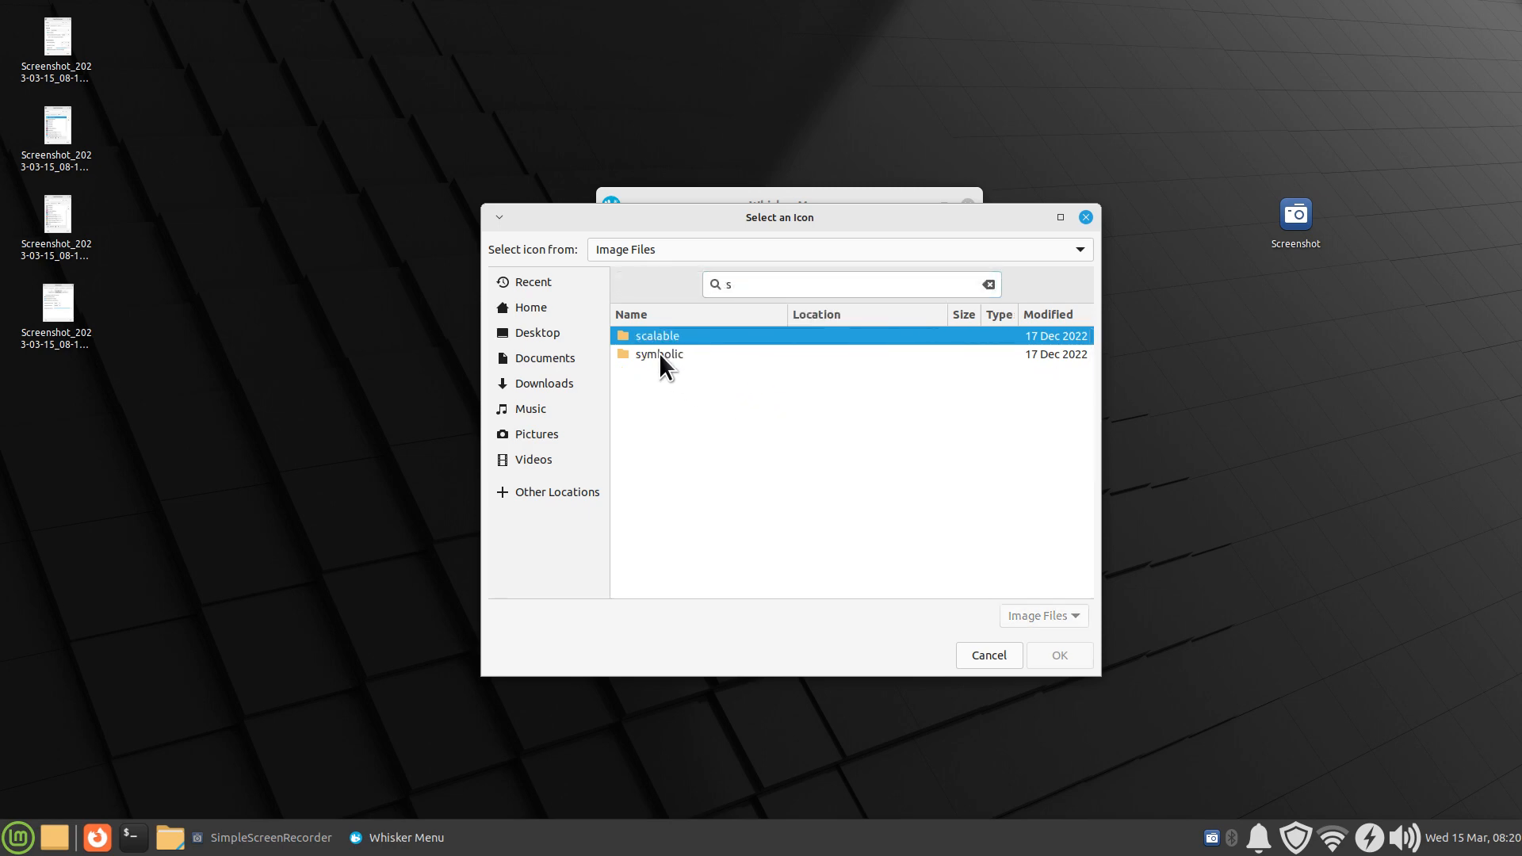
double_click(622, 336)
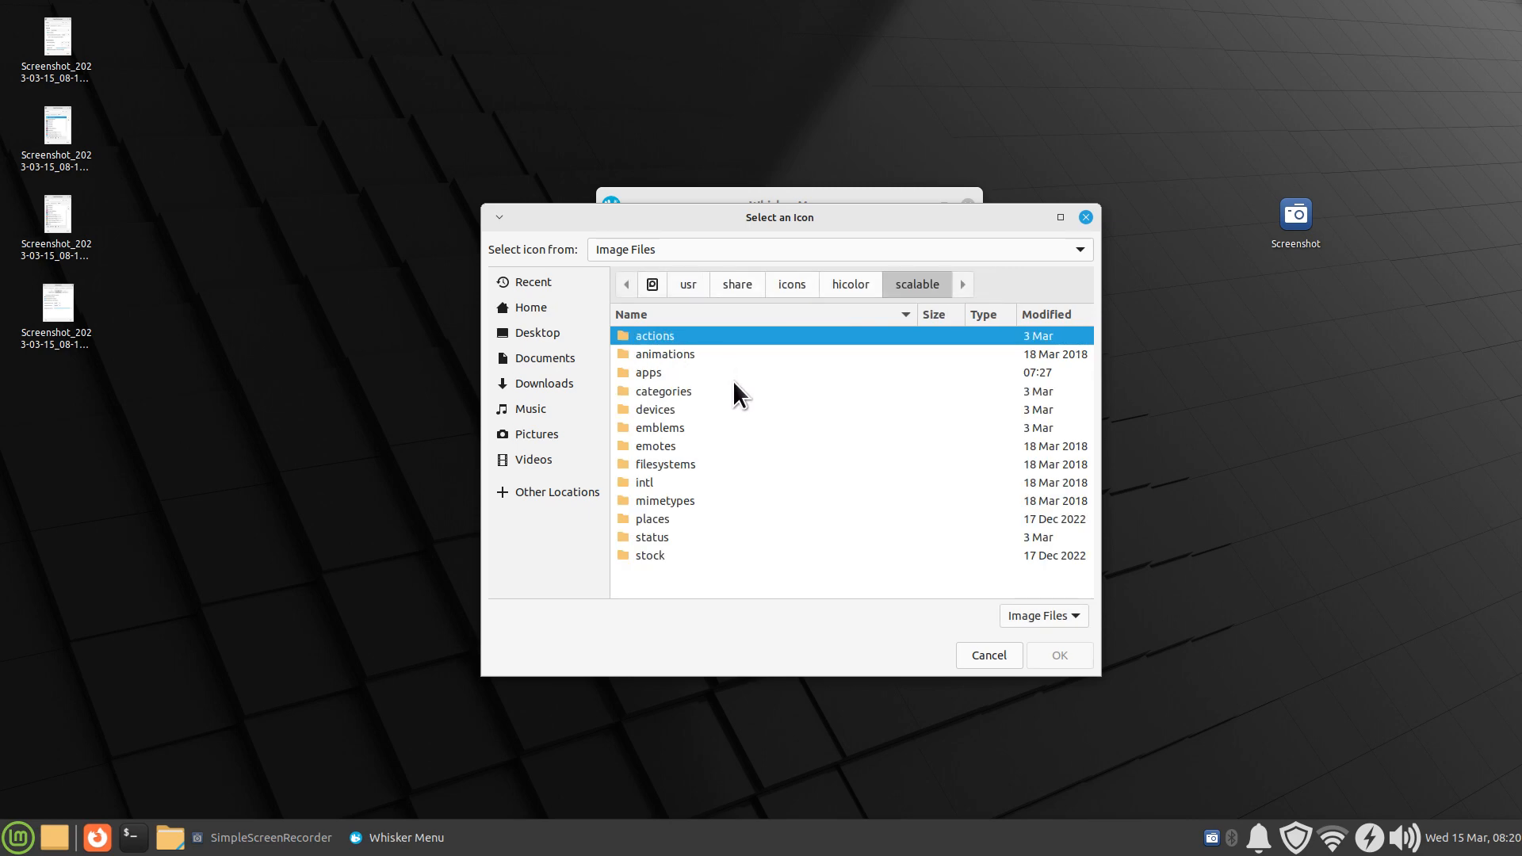
double_click(625, 373)
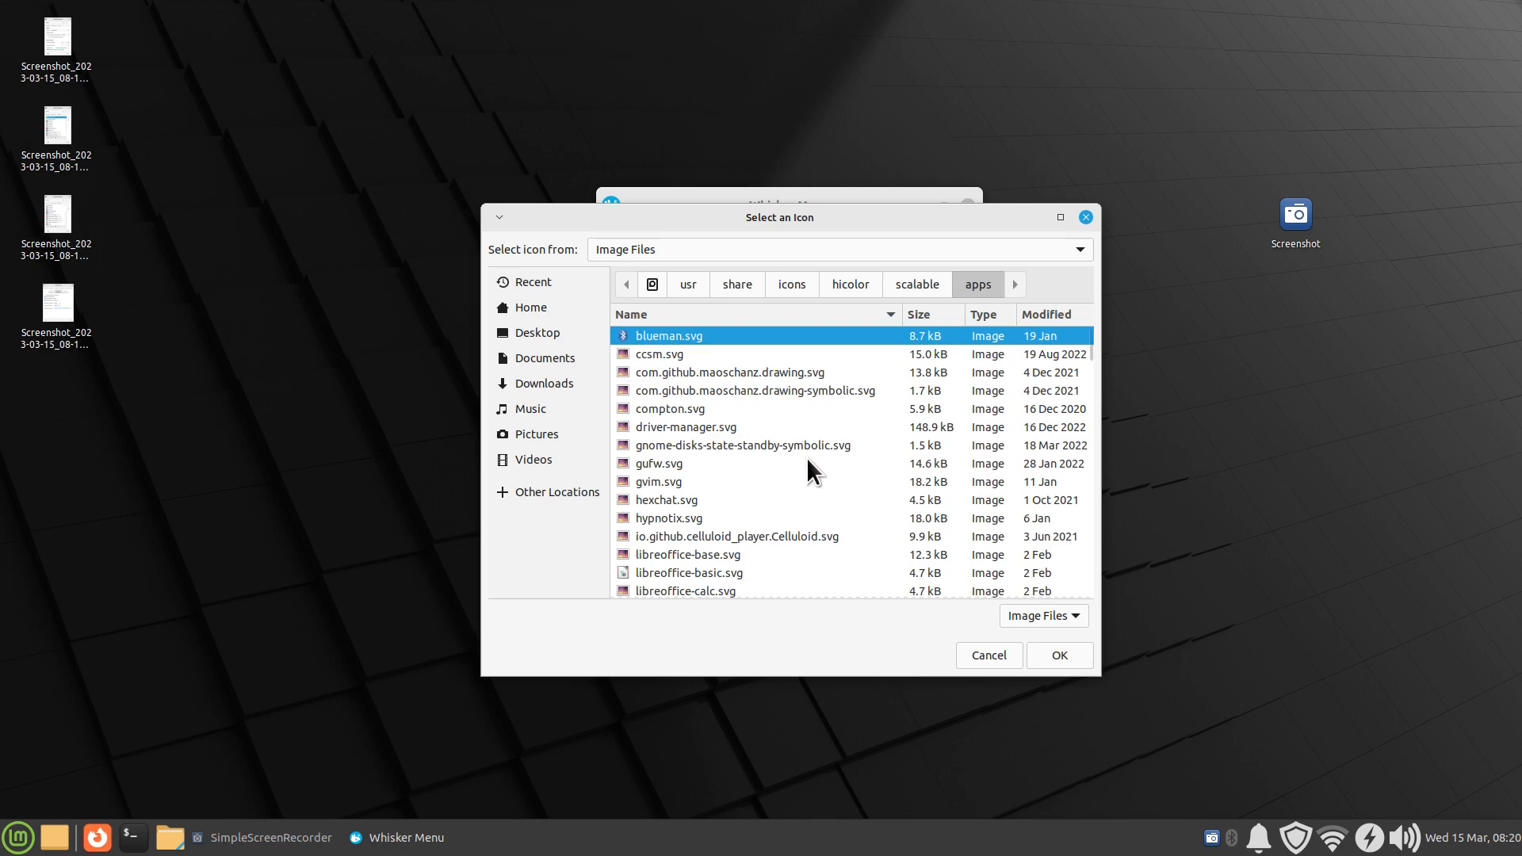
- Set the Whisker Menu's panel button icon to linuxmint-logo-ring-symbolic.svg and close the menu's properties
scroll(806, 458, "down", 5)
scroll(806, 458, "down", 5)
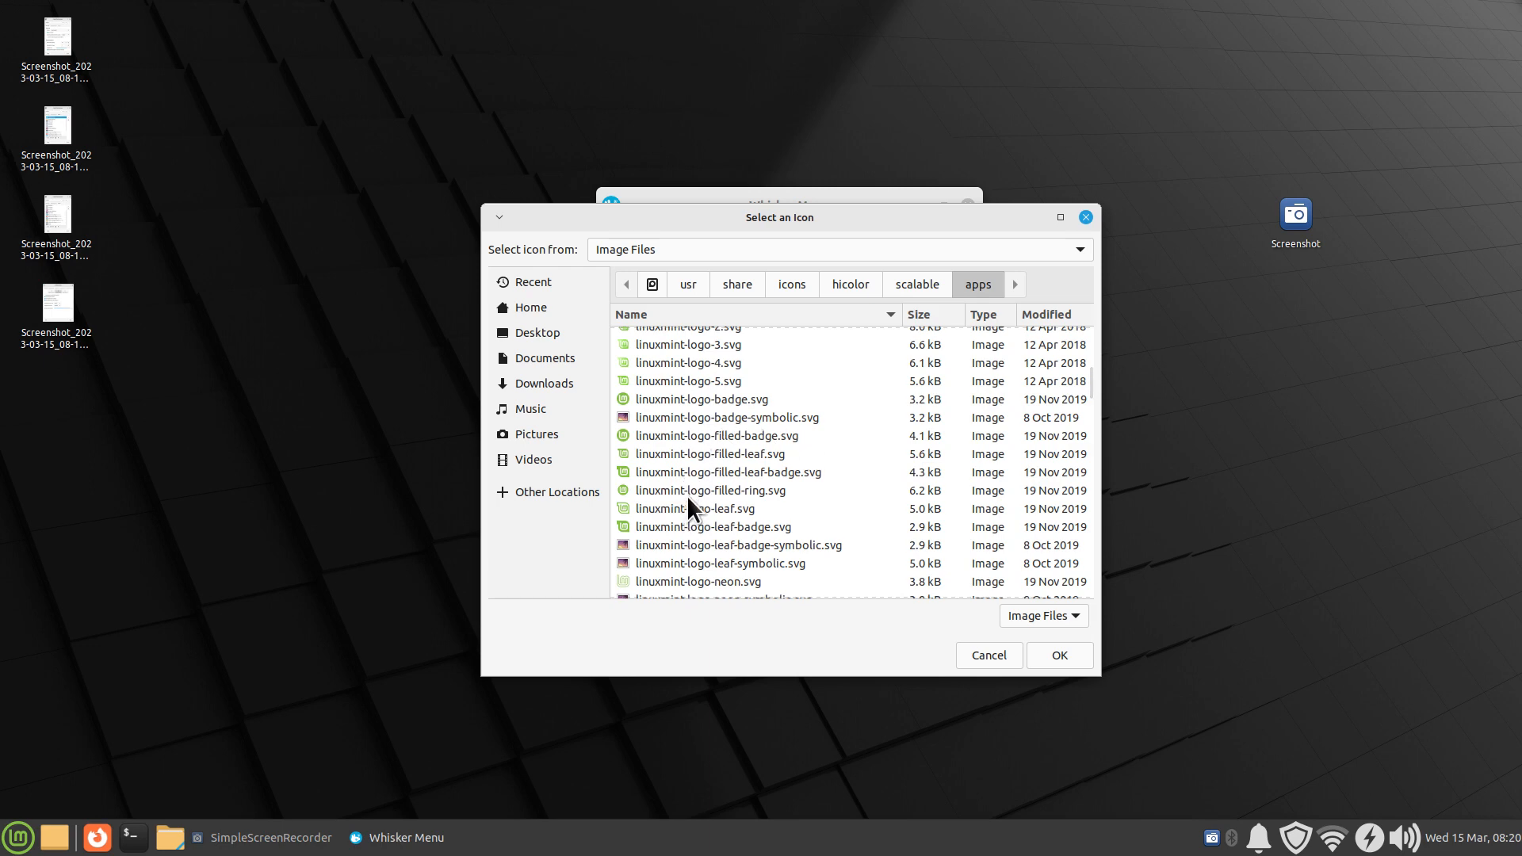
scroll(778, 476, "up", 3)
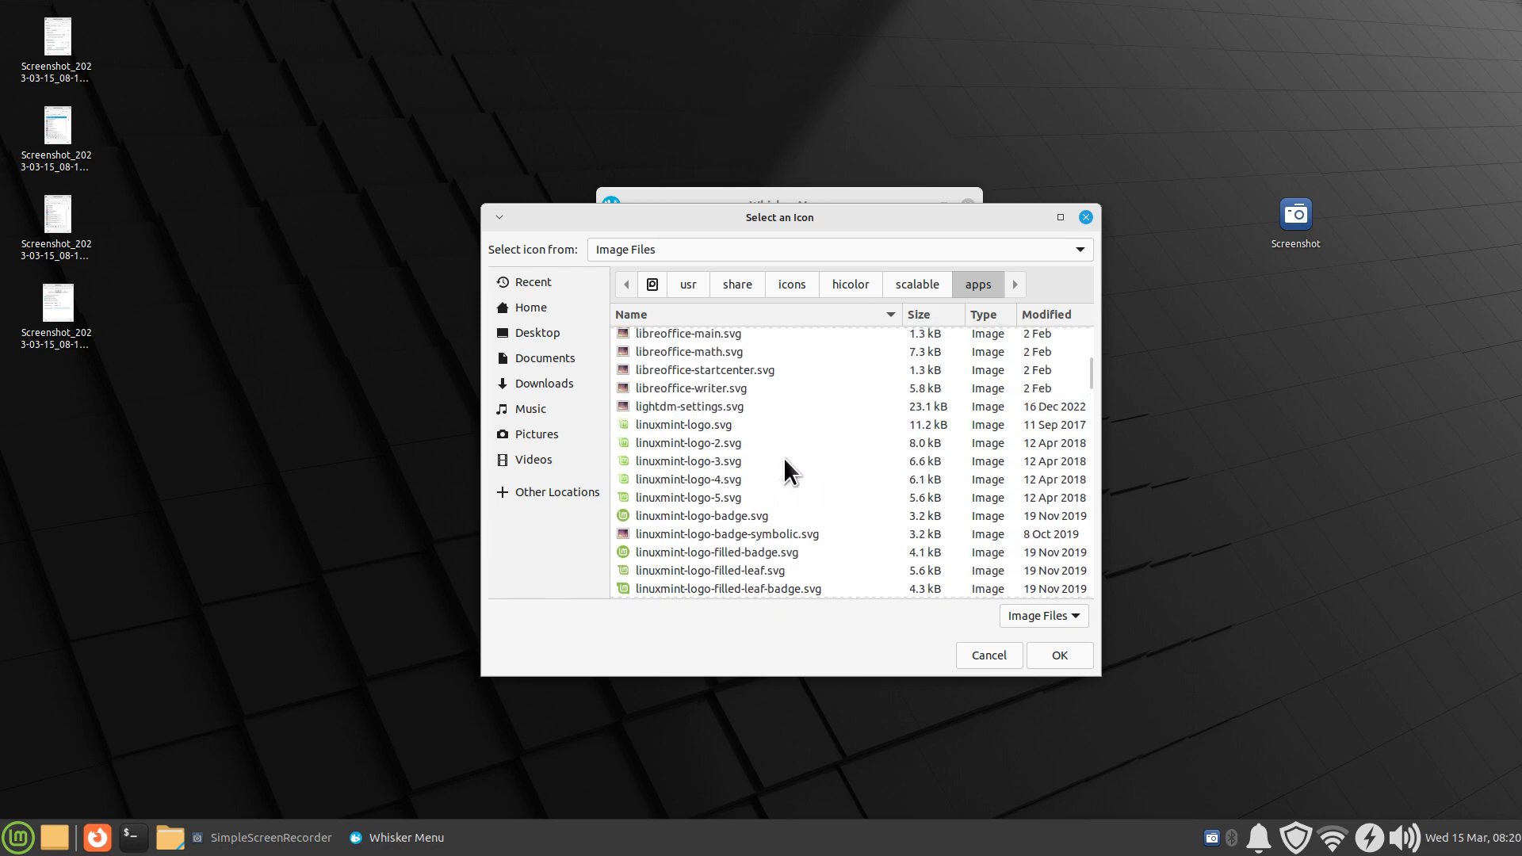
scroll(788, 469, "down", 4)
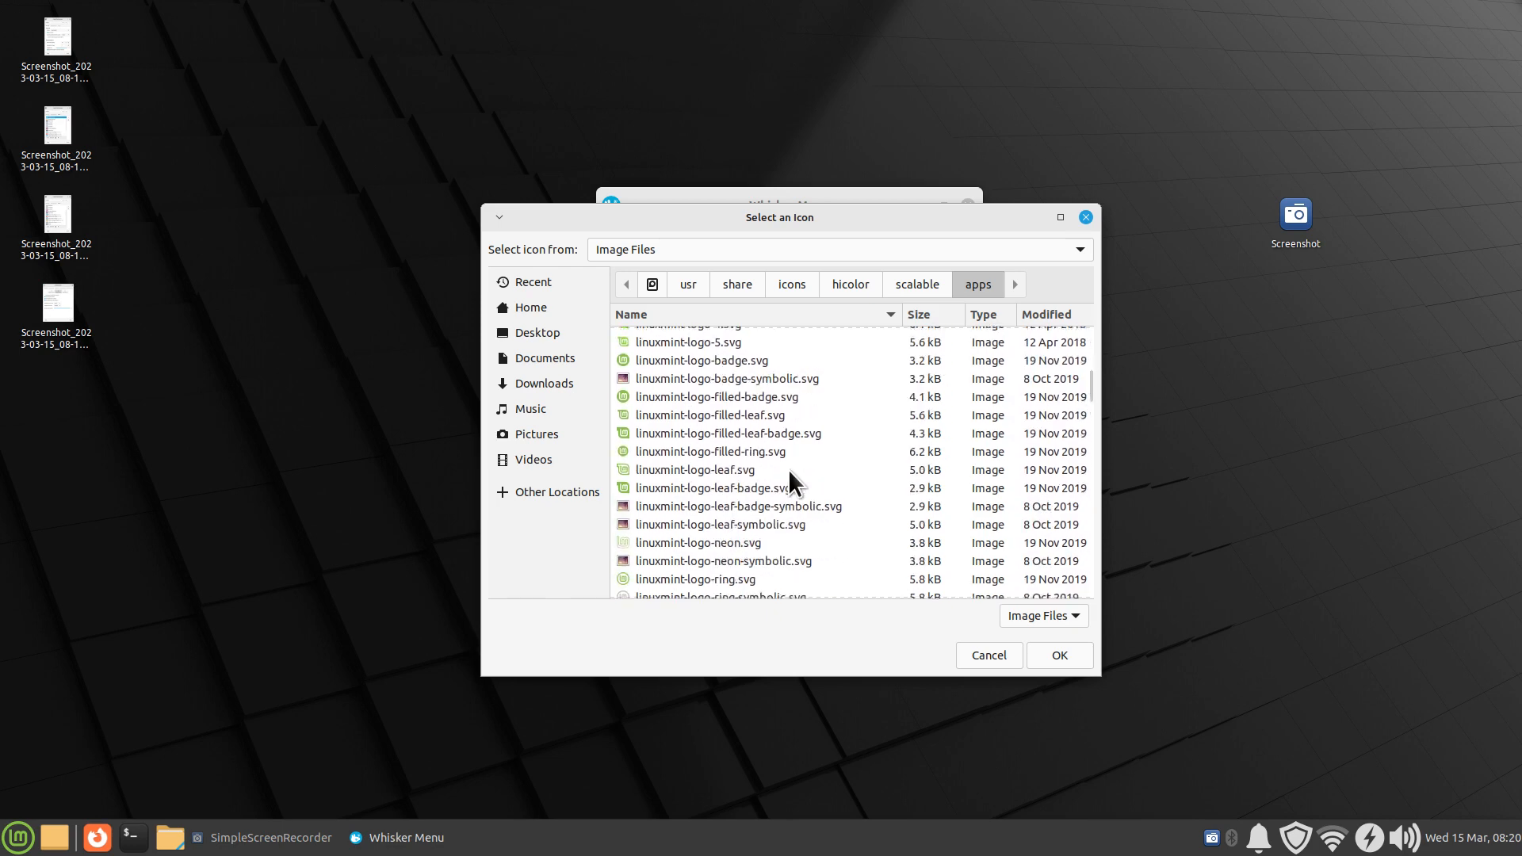
scroll(817, 513, "down", 3)
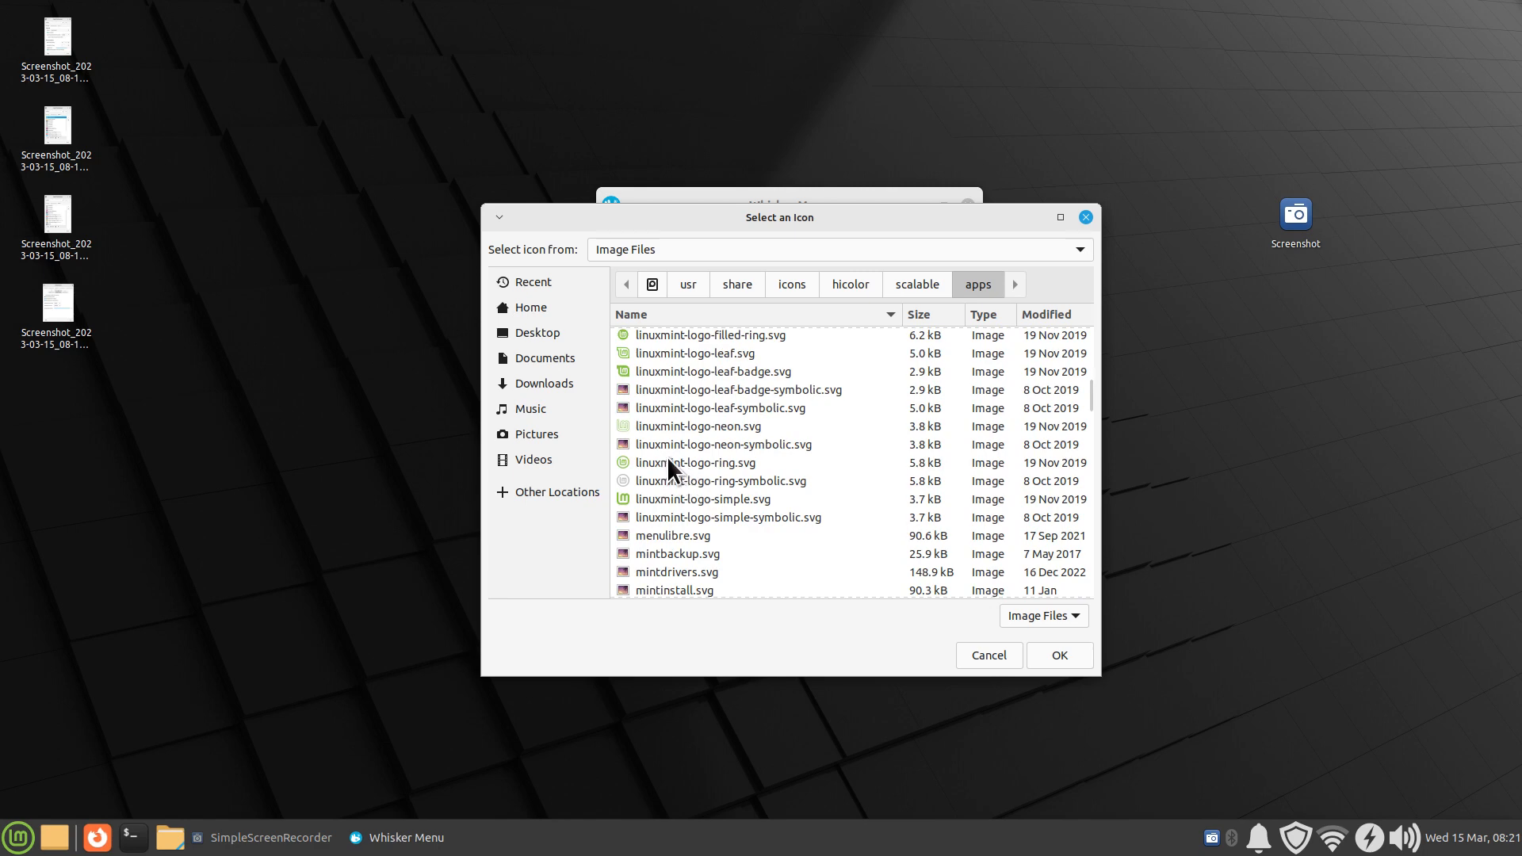
left_click(673, 477)
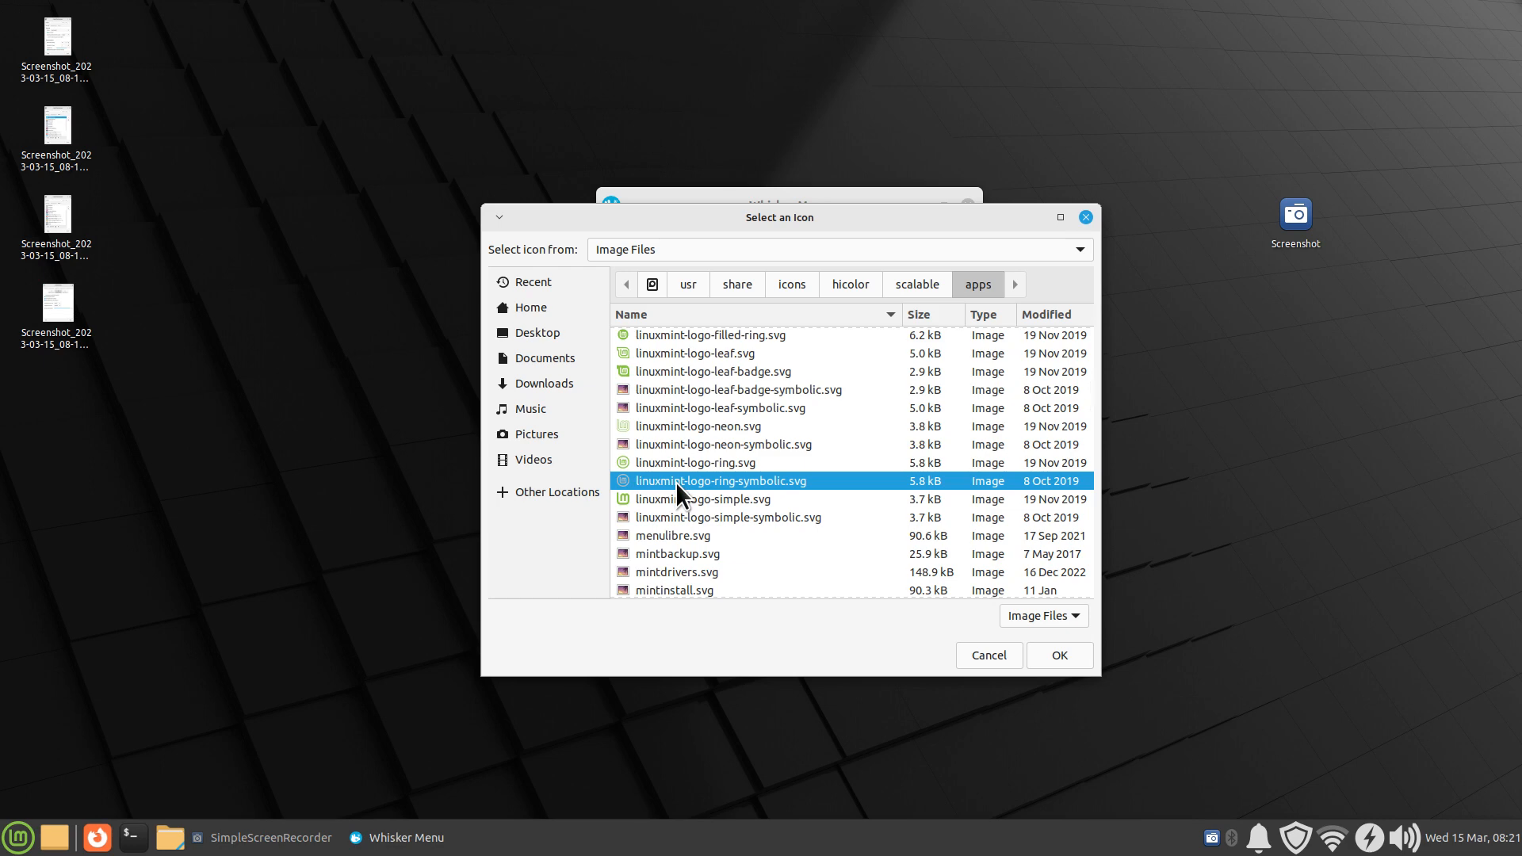
left_click(1055, 656)
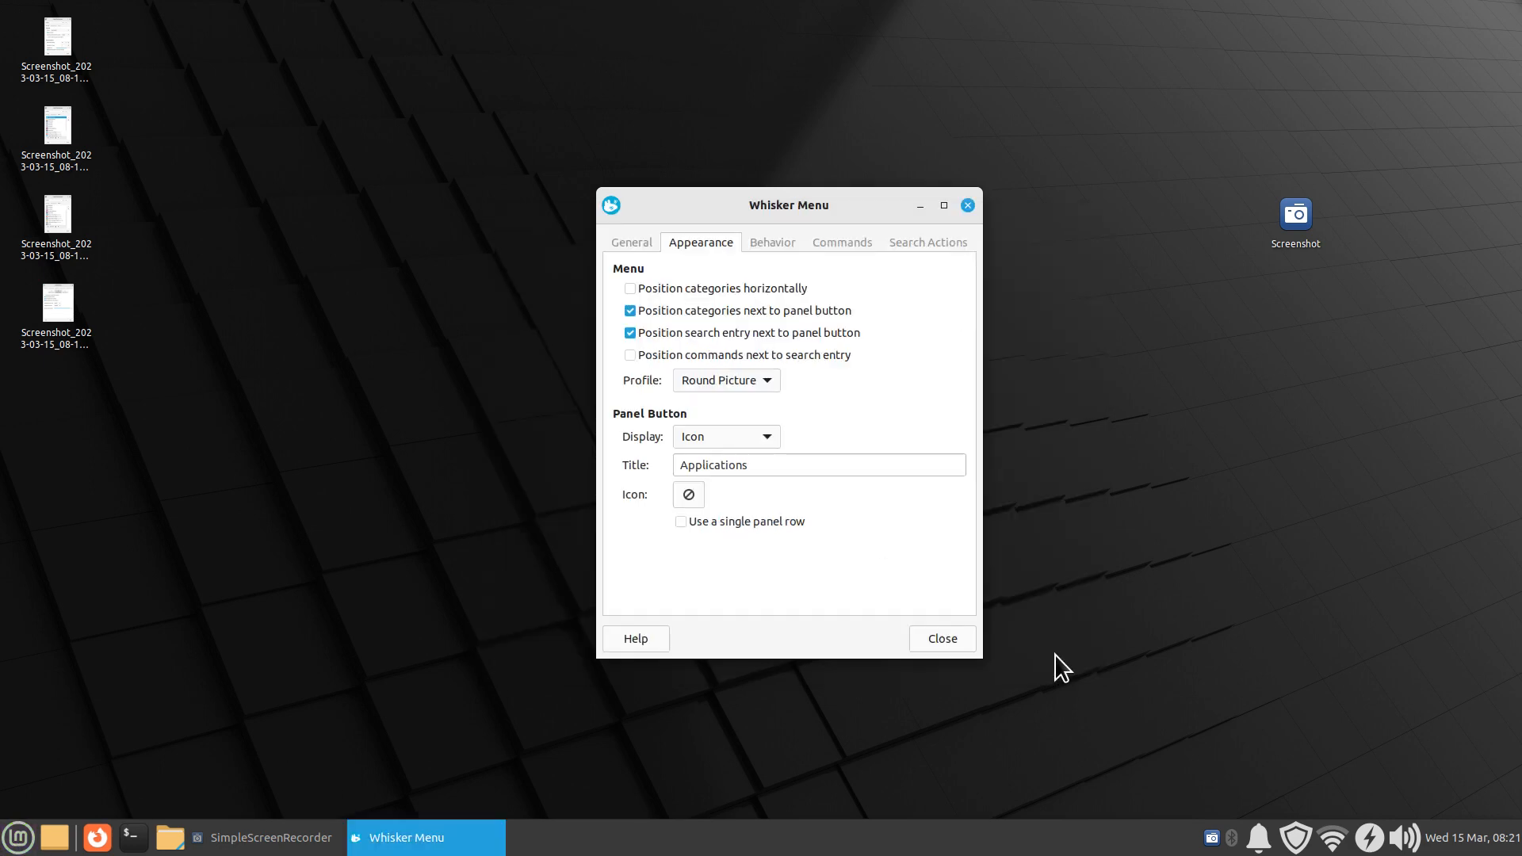
left_click(941, 637)
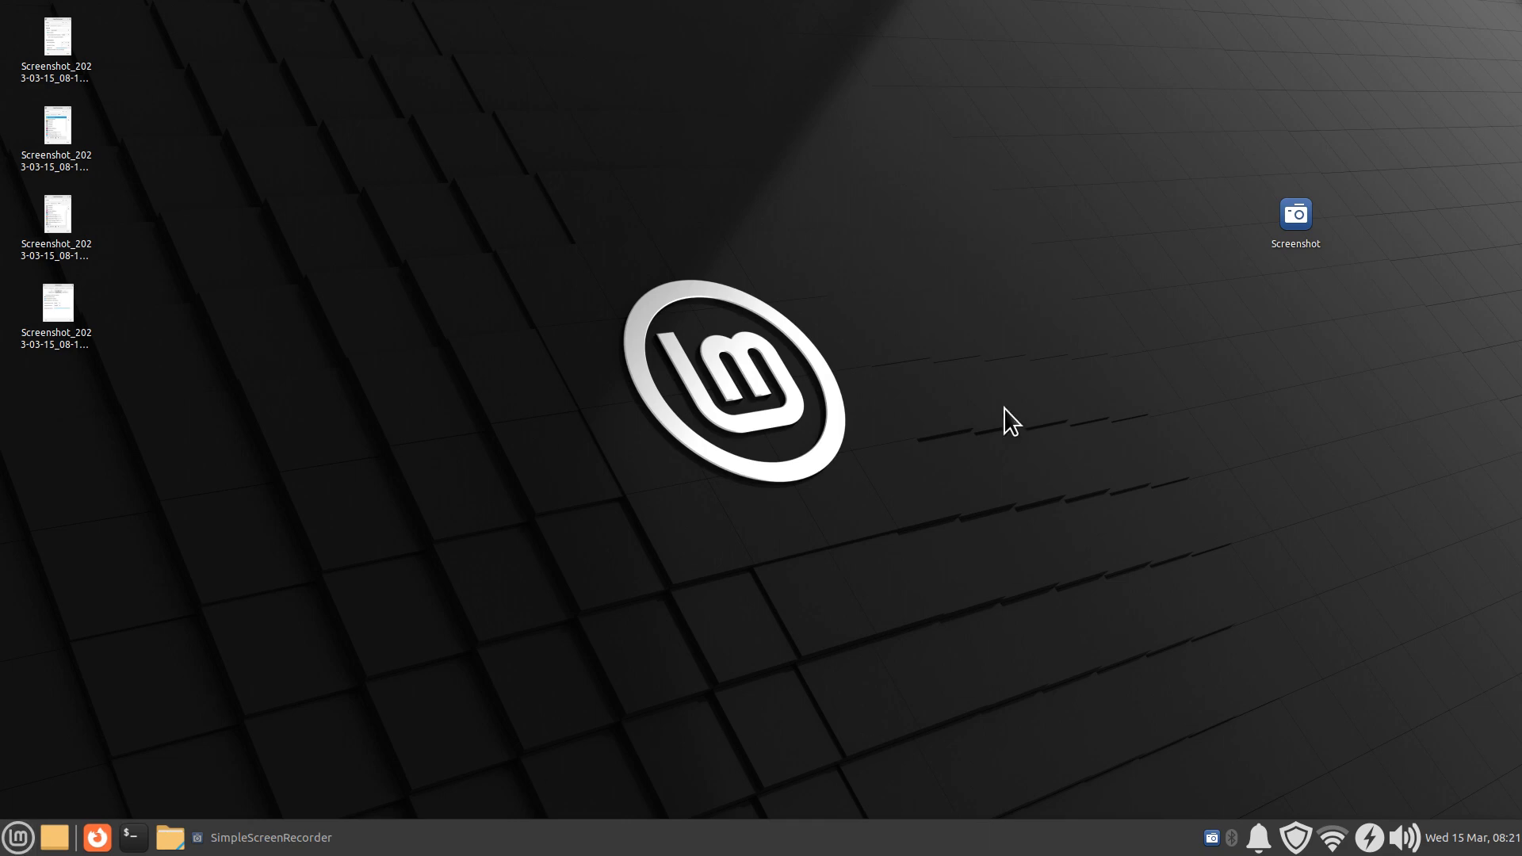
- Open the panel's preferences and increase its number of rows to 6
right_click(757, 848)
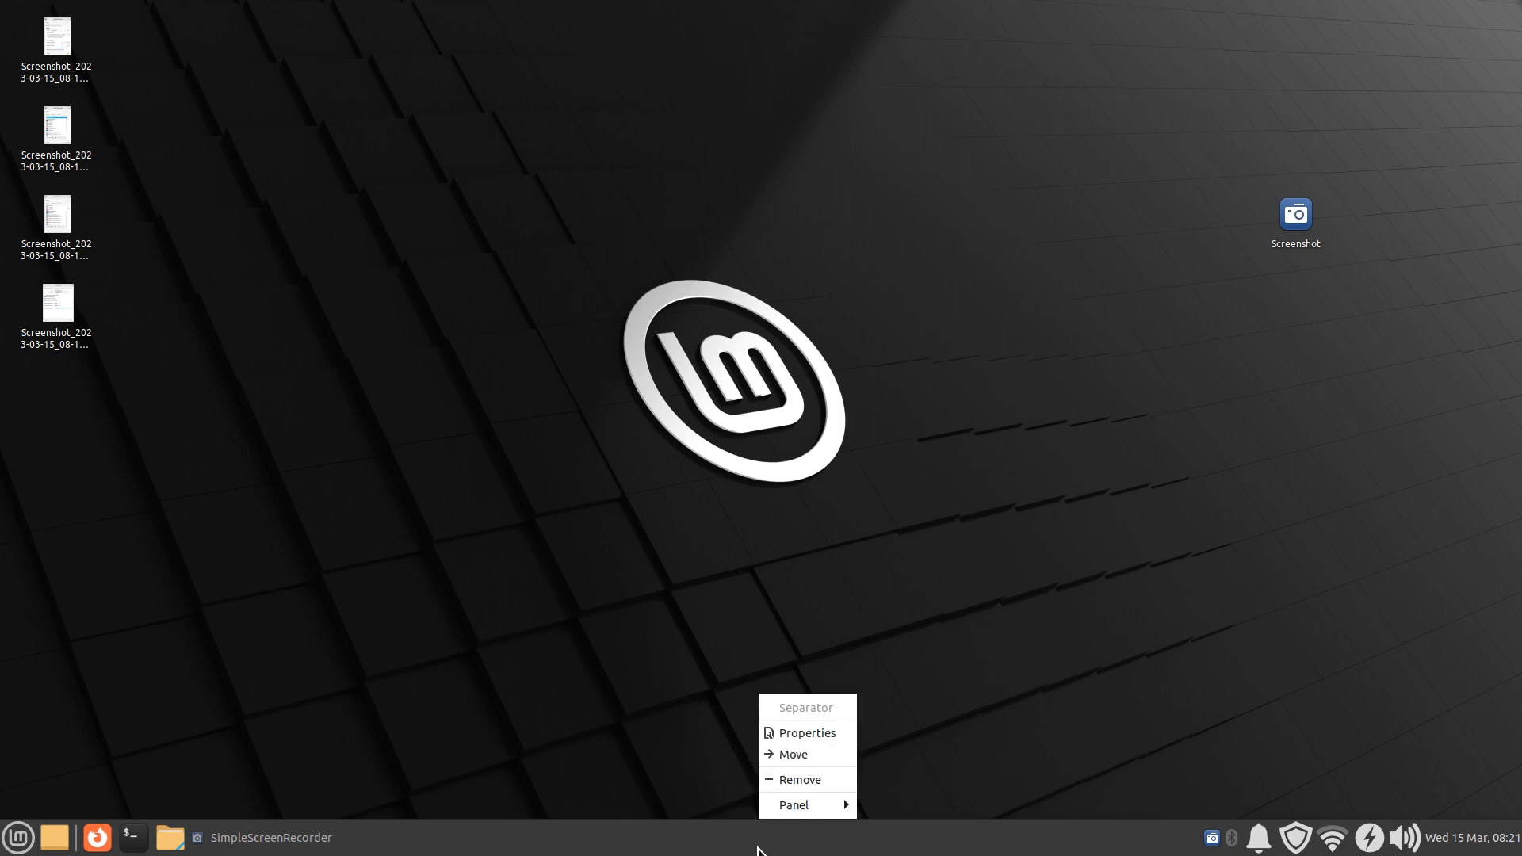
mouse_move(810, 807)
left_click(927, 731)
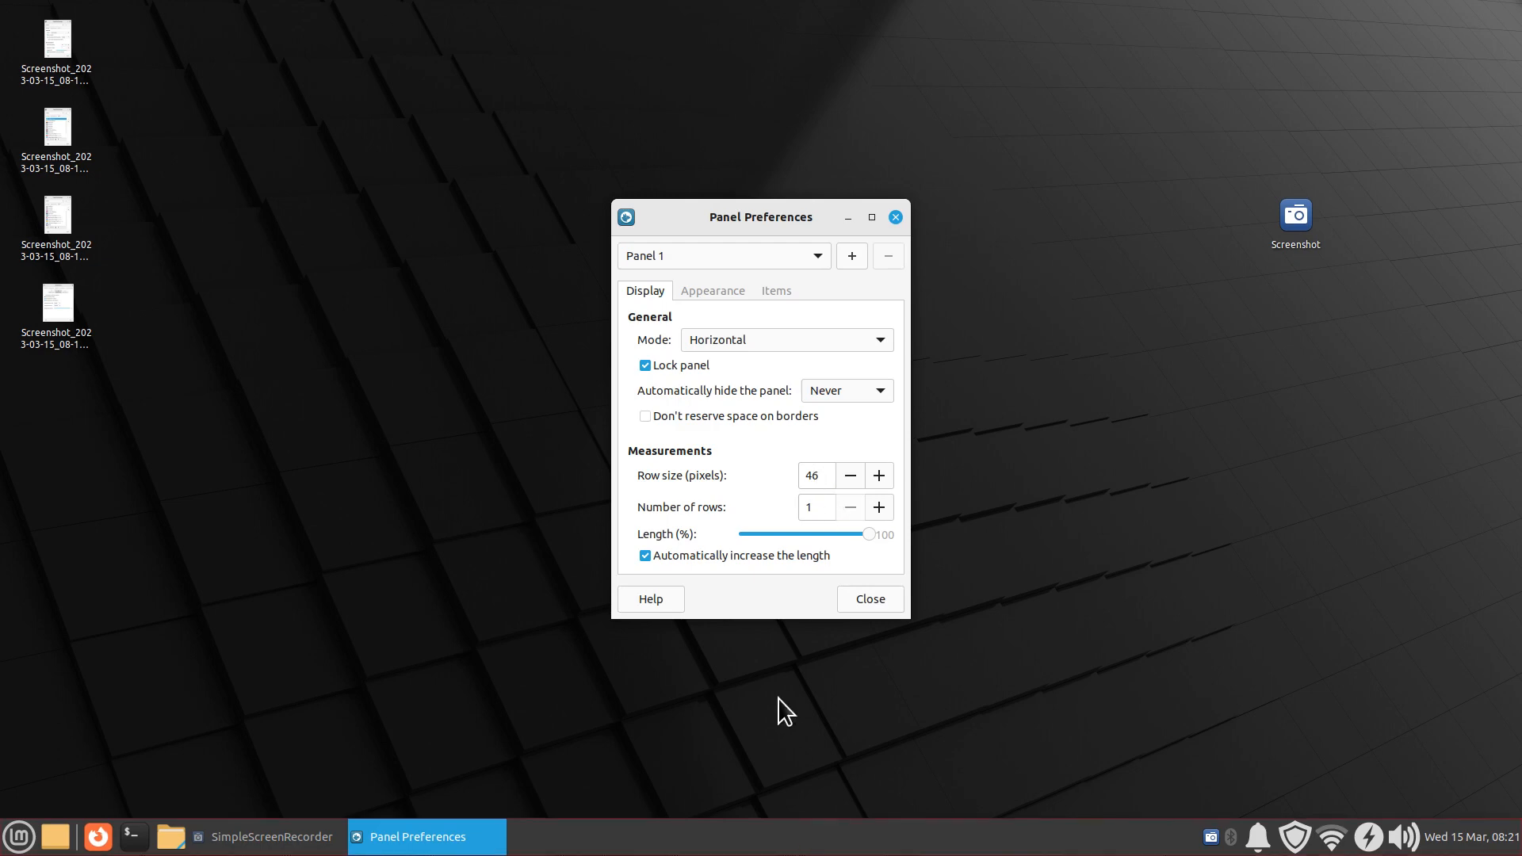
left_click(882, 507)
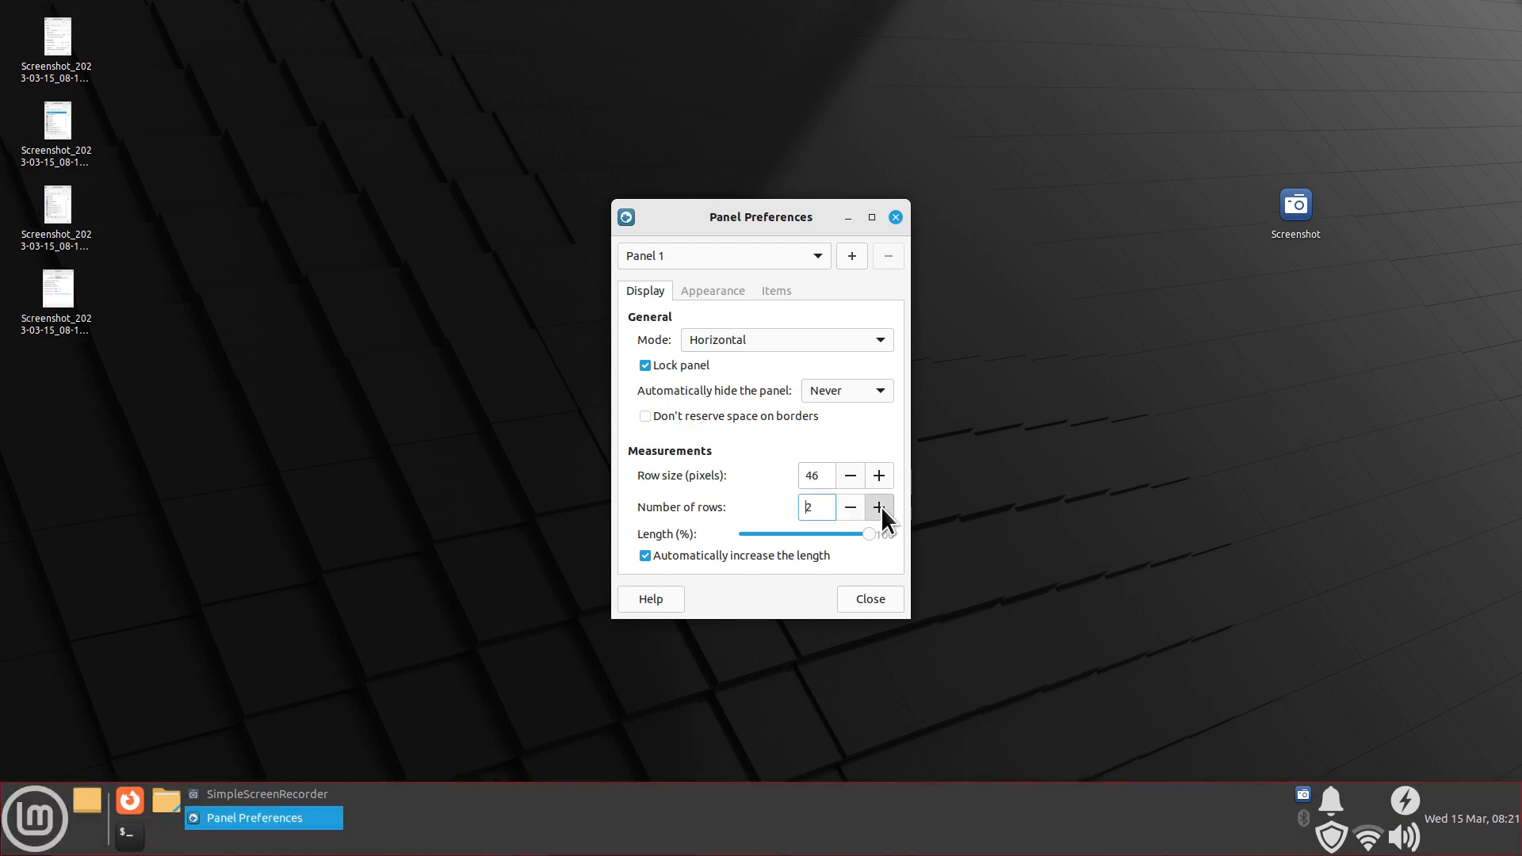
left_click(882, 507)
left_click(881, 506)
left_click(882, 507)
left_click(882, 507)
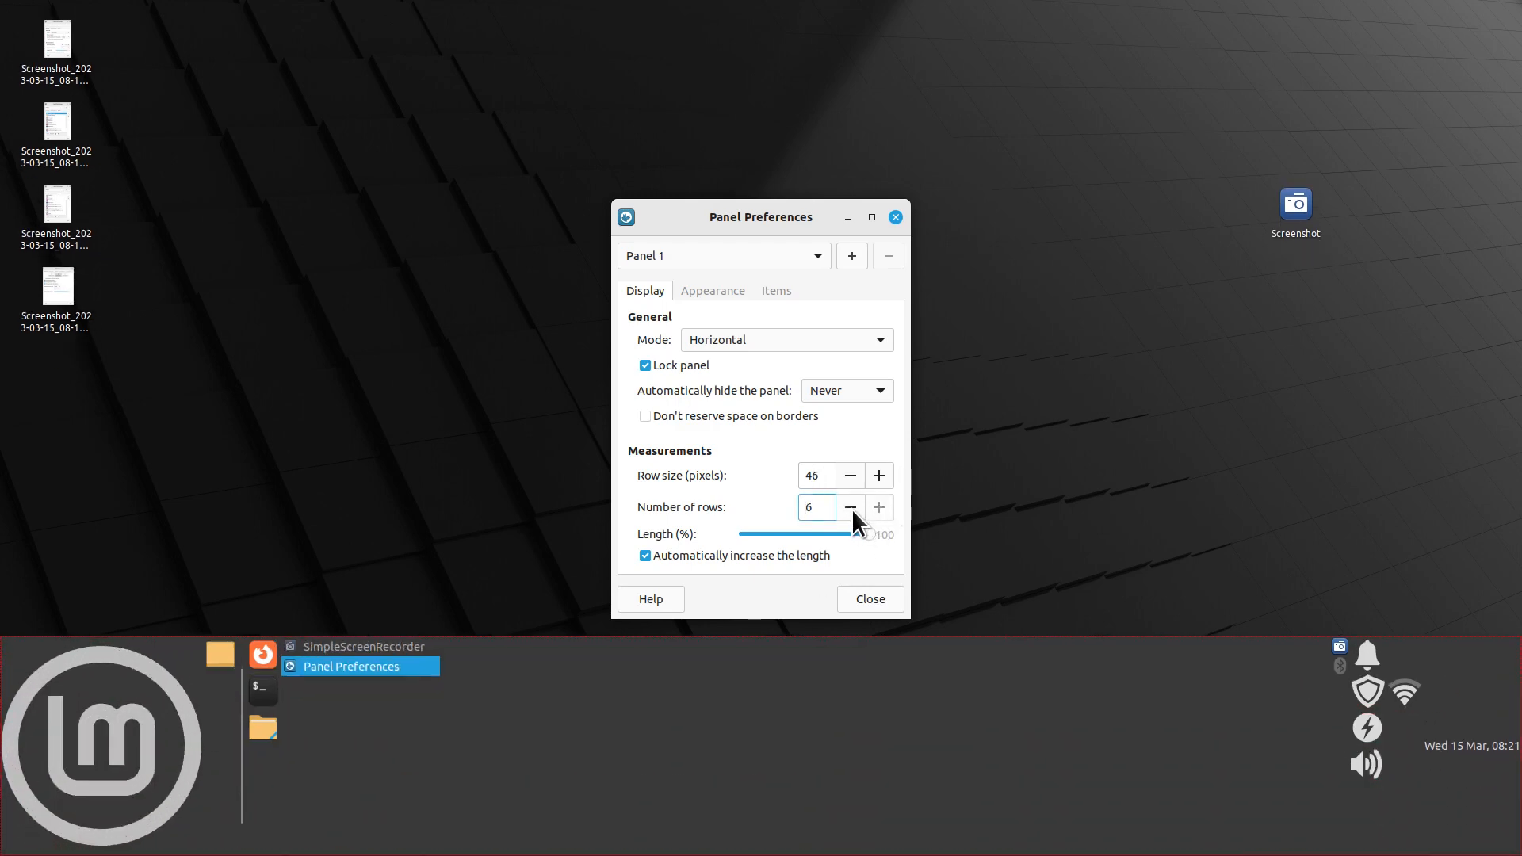
- Reduce the panel's number of rows to 1
left_click(850, 507)
left_click(850, 507)
left_click(849, 507)
left_click(850, 507)
left_click(850, 507)
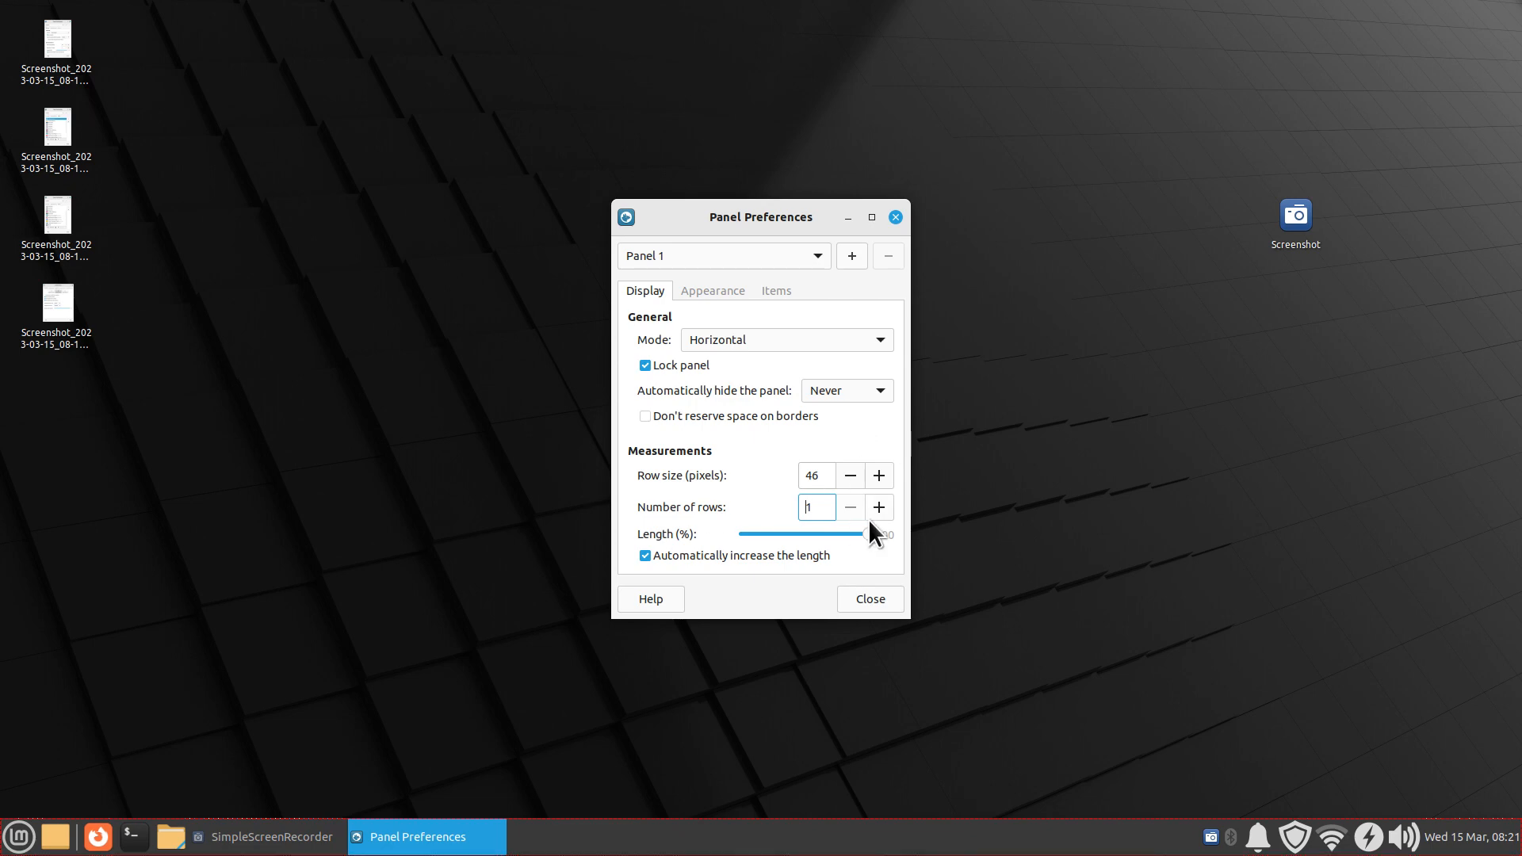
- Enable dark mode in the panel's appearance settings and close the preferences
left_click(702, 285)
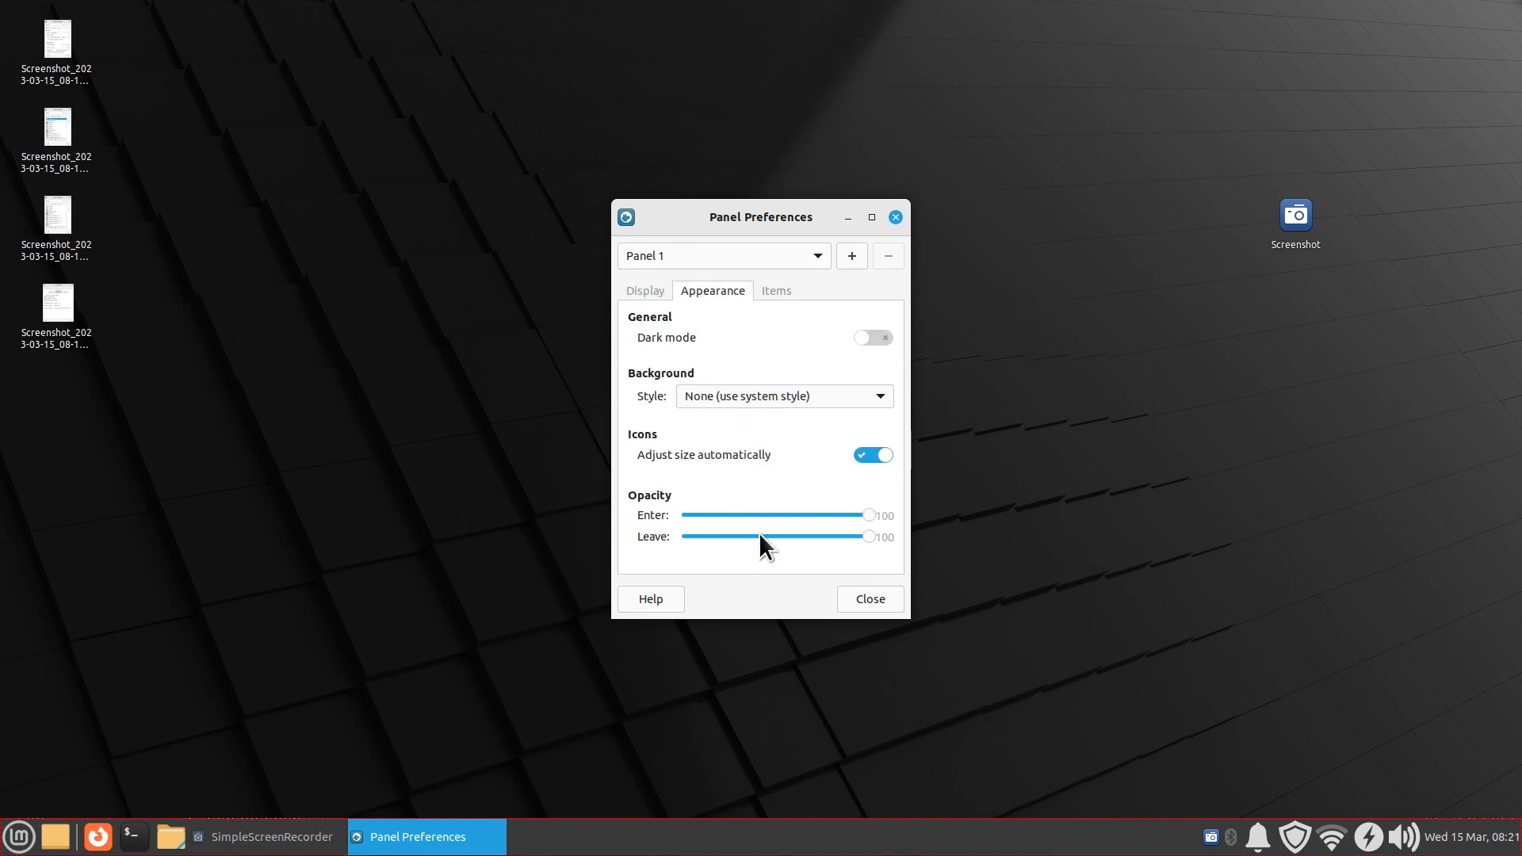
left_click(881, 338)
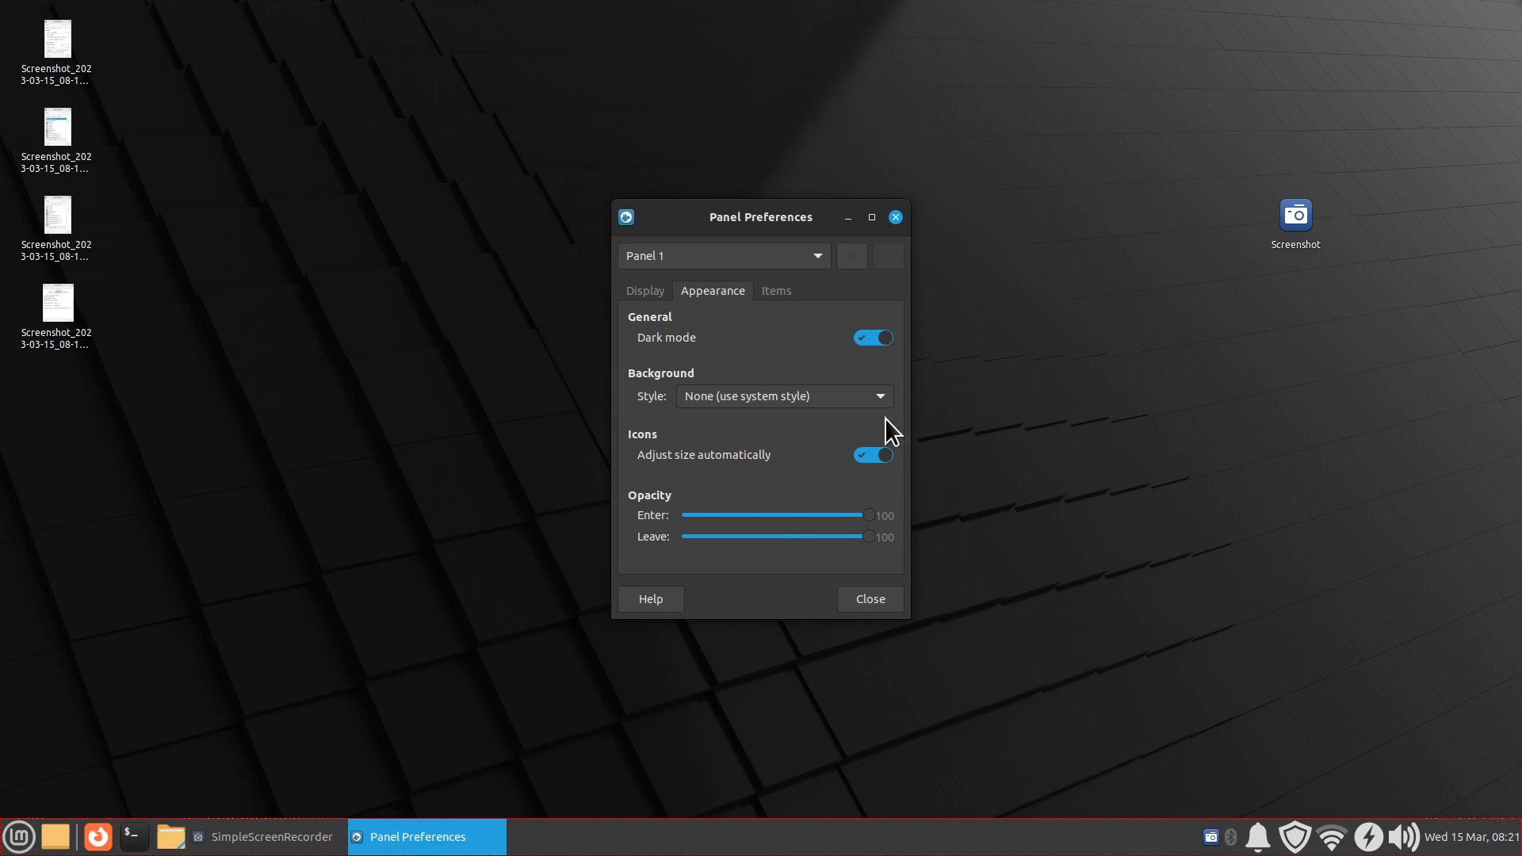
left_click(895, 217)
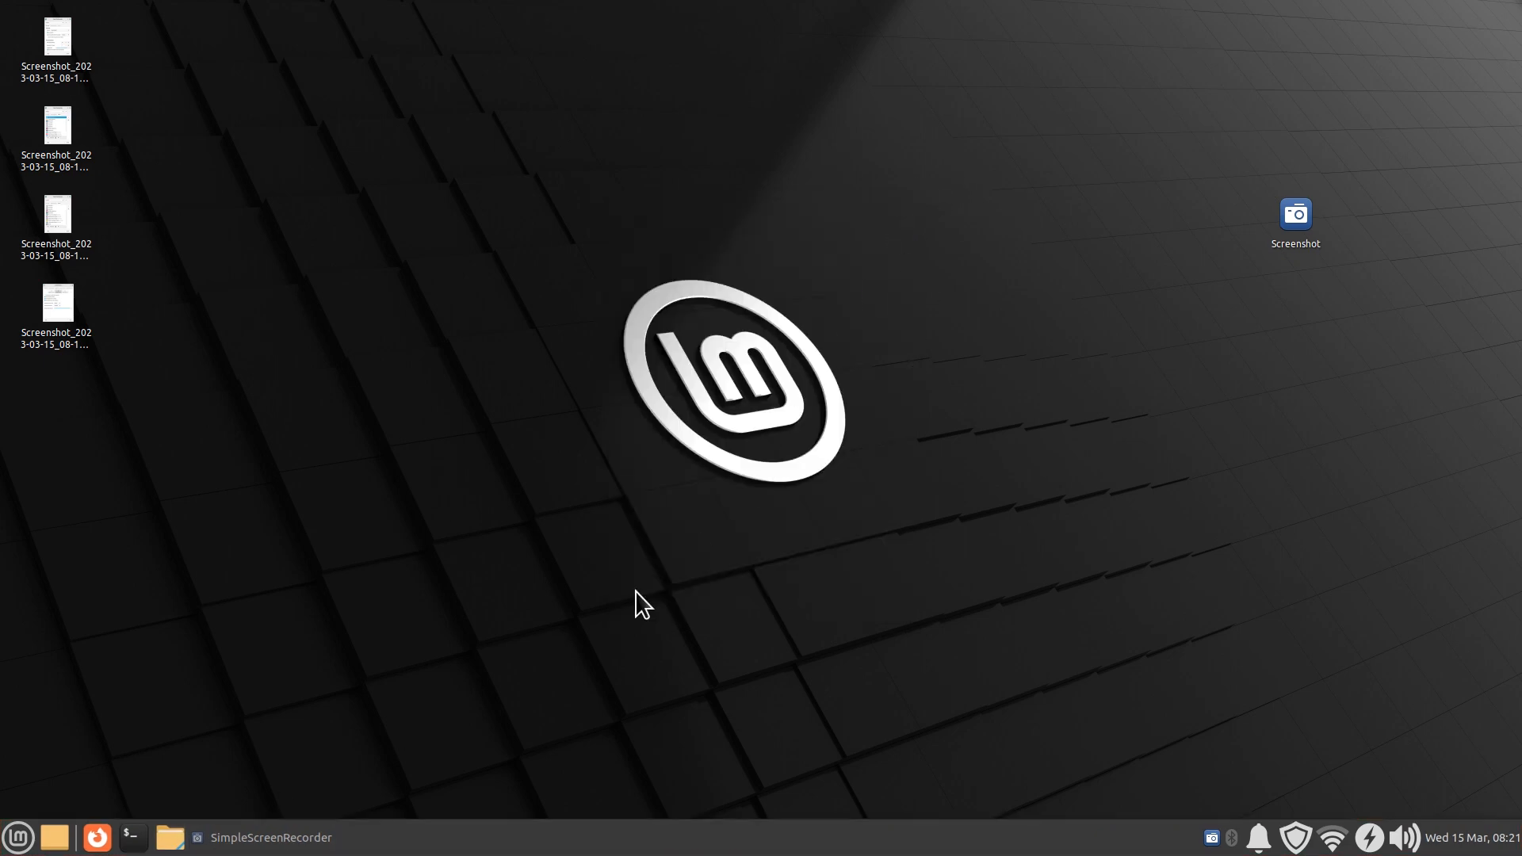
- Open the file manager and the Whisker Menu in turn to check how each looks with the panel's dark mode on
left_click(170, 837)
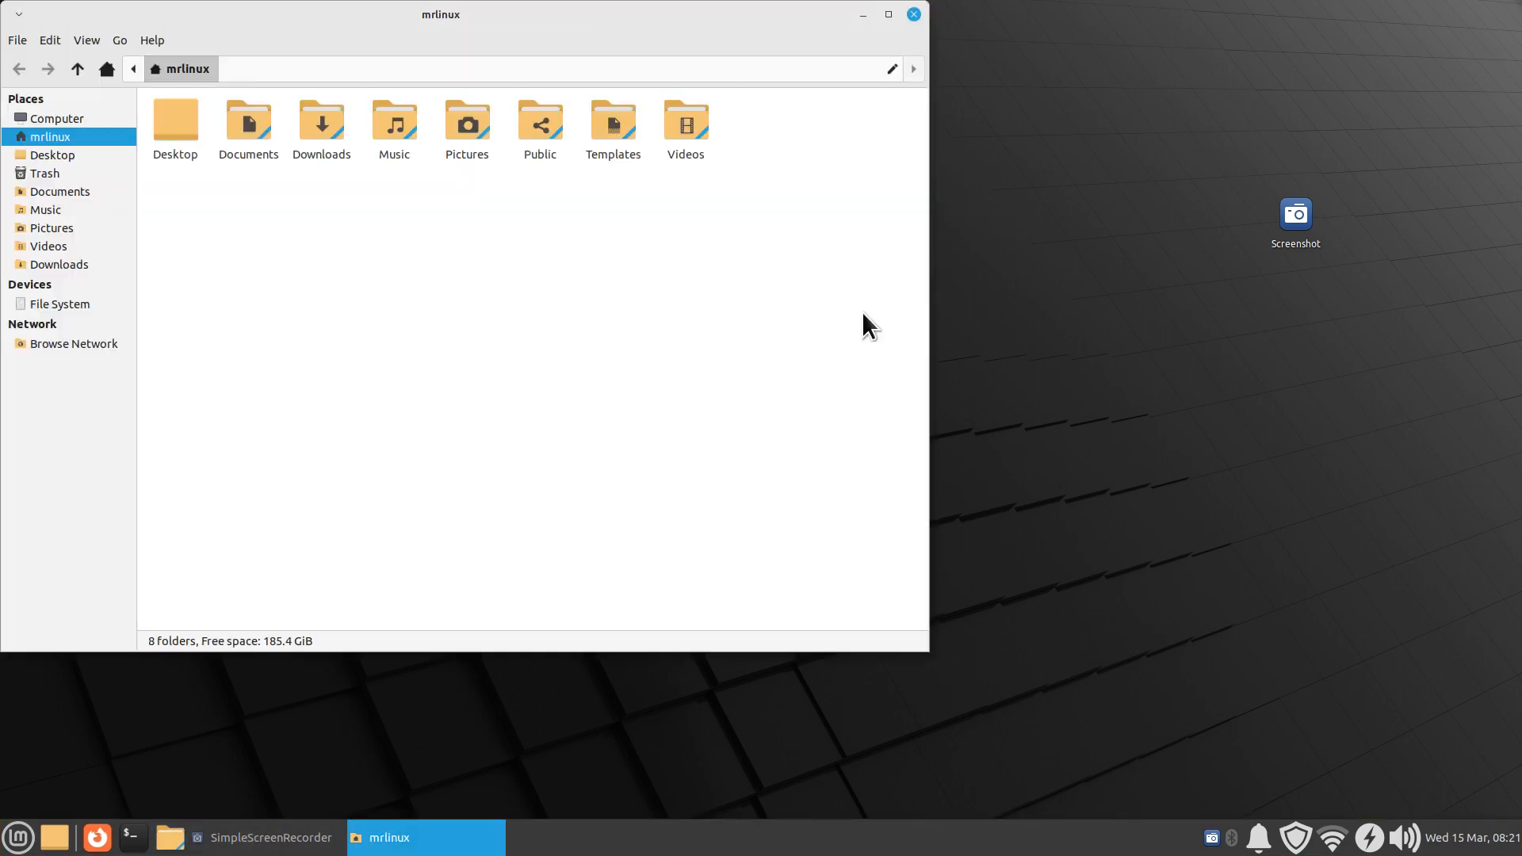
left_click(914, 14)
left_click(9, 841)
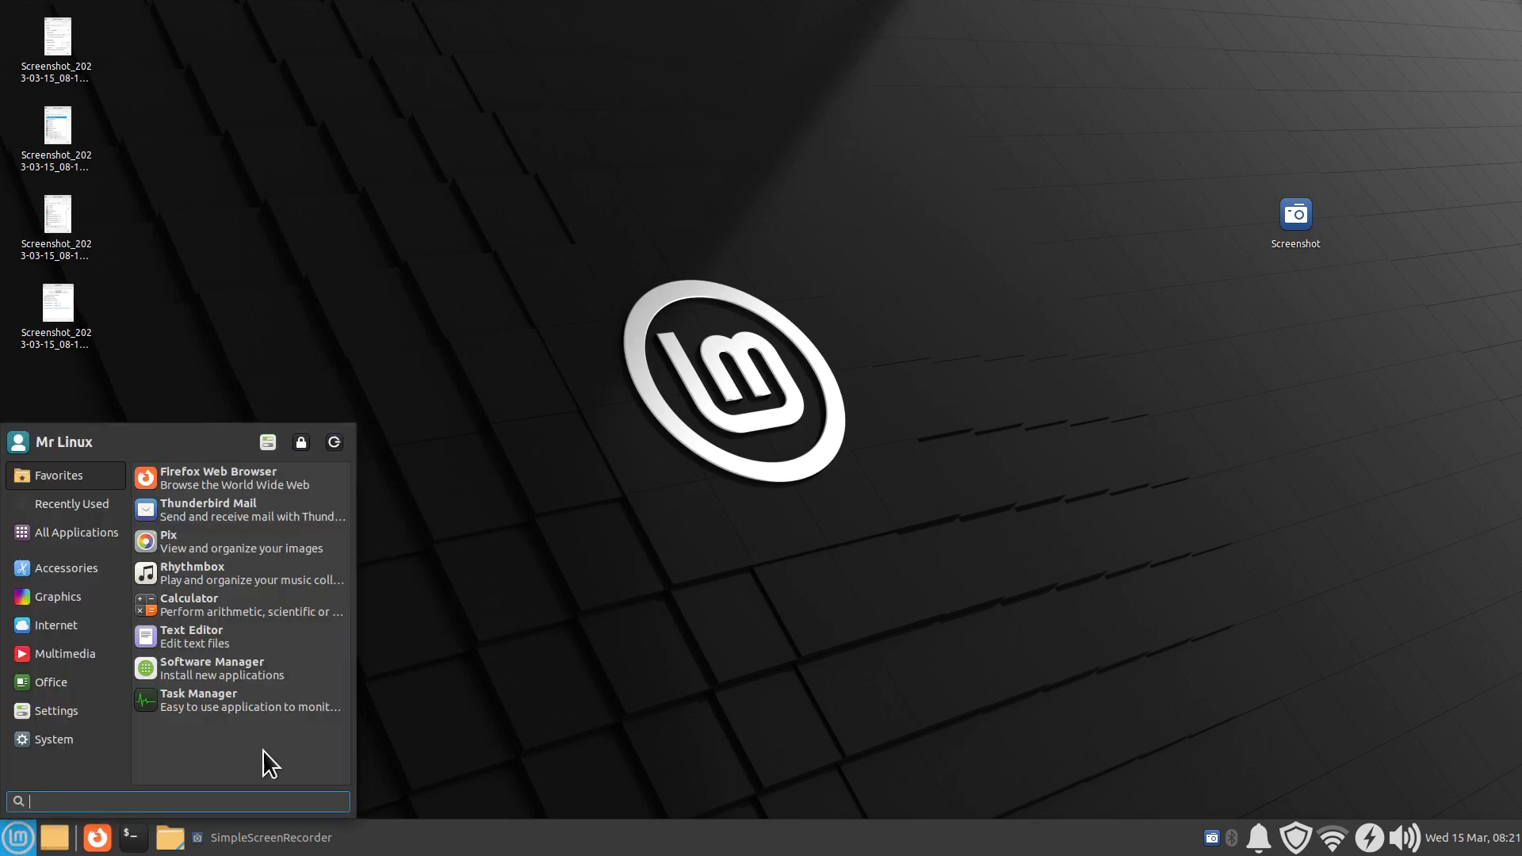
left_click(646, 646)
- Disable the panel's dark mode in its preferences and check the Whisker Menu's appearance
right_click(775, 847)
mouse_move(818, 802)
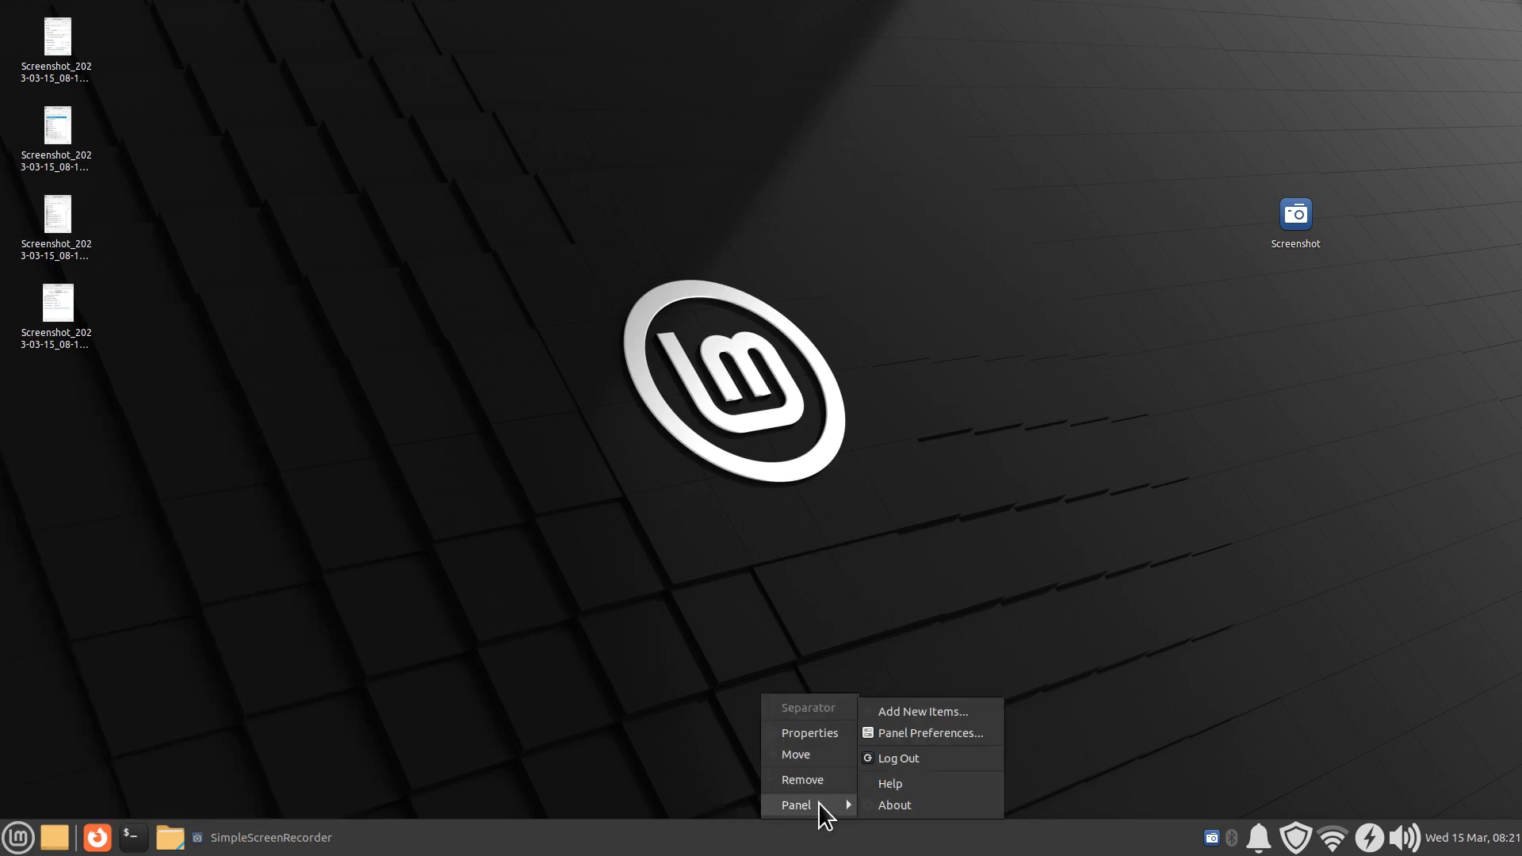
left_click(981, 731)
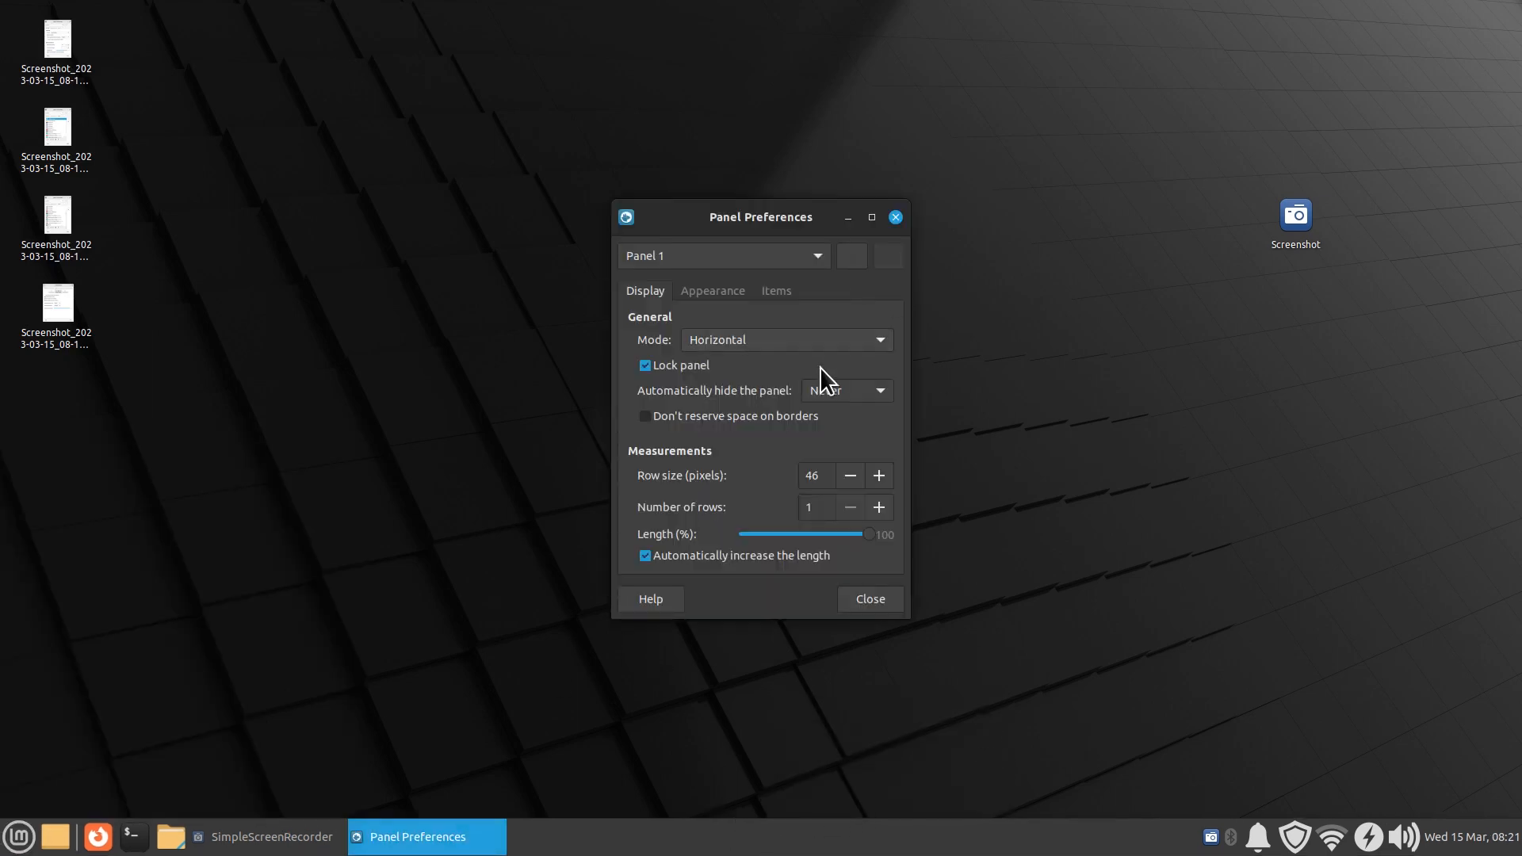
left_click(720, 294)
left_click(872, 338)
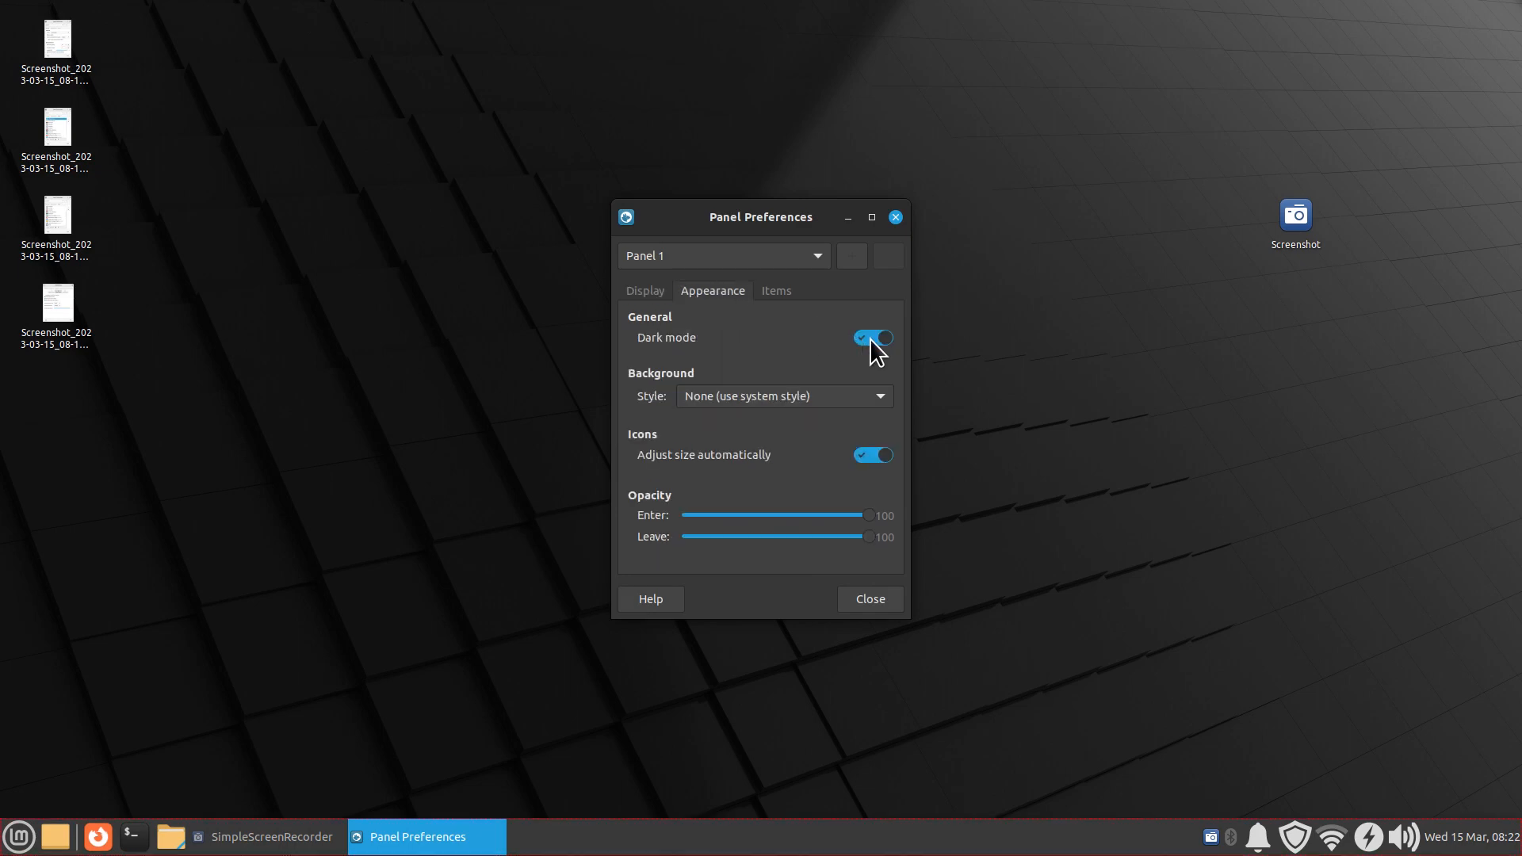
left_click(896, 217)
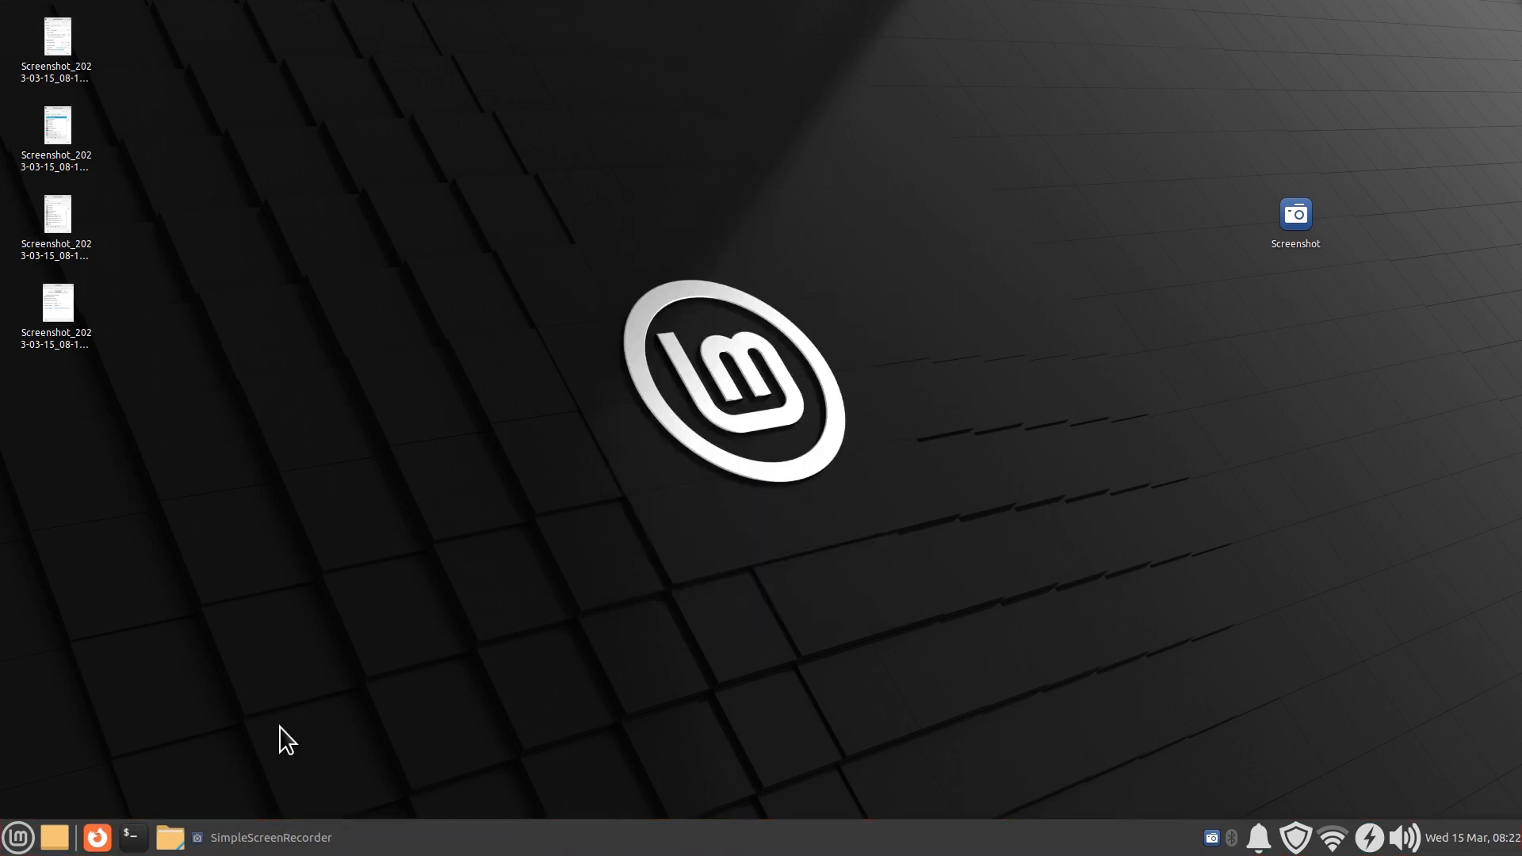
left_click(8, 841)
left_click(812, 551)
- Review the panel's item list in its preferences and move the Whisker Menu down three places, below the first launcher
right_click(825, 842)
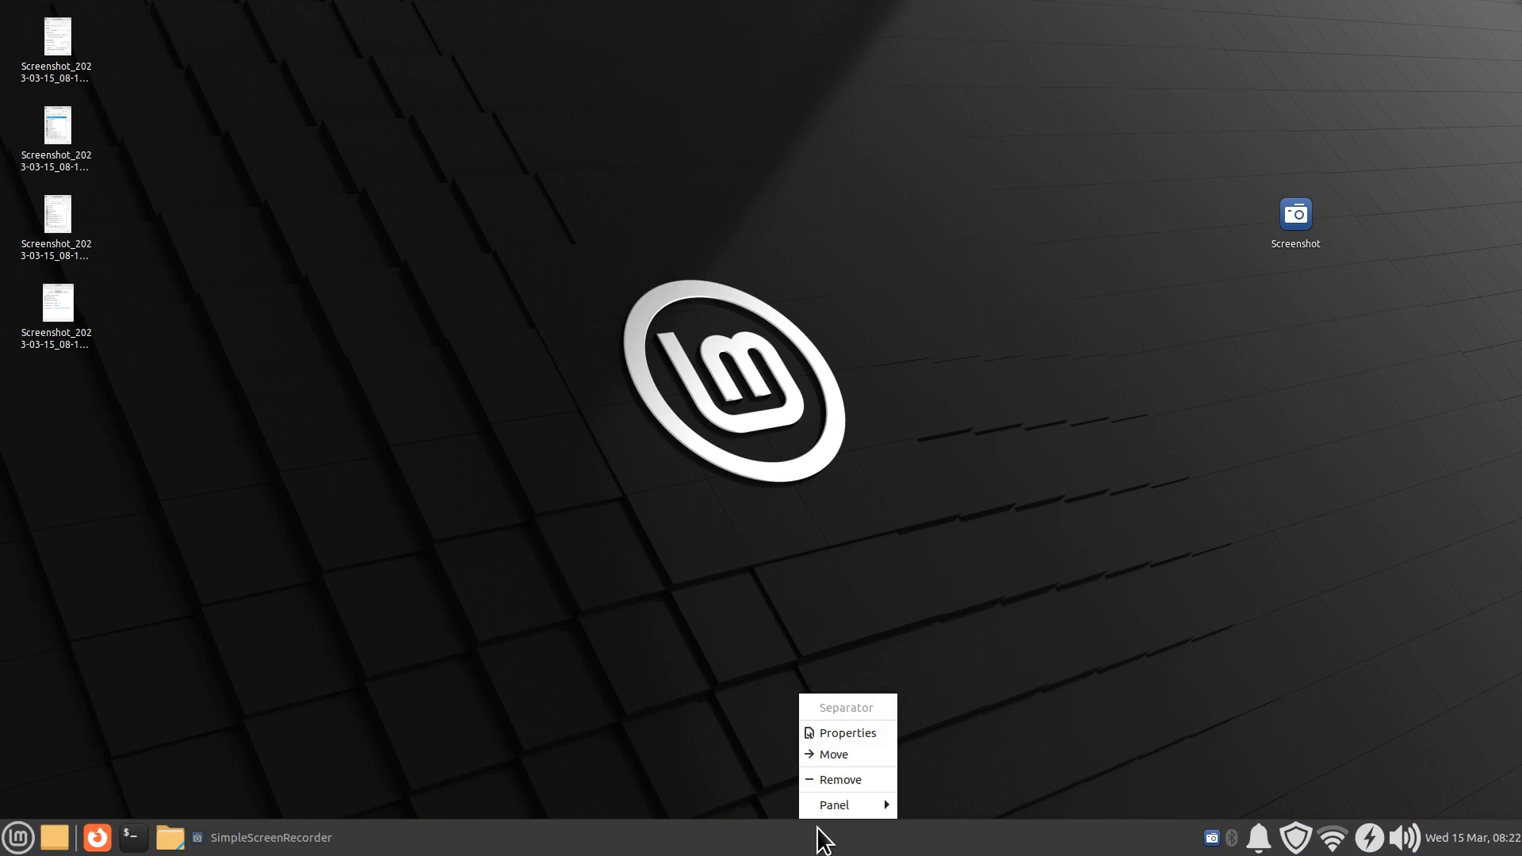
mouse_move(851, 809)
left_click(975, 731)
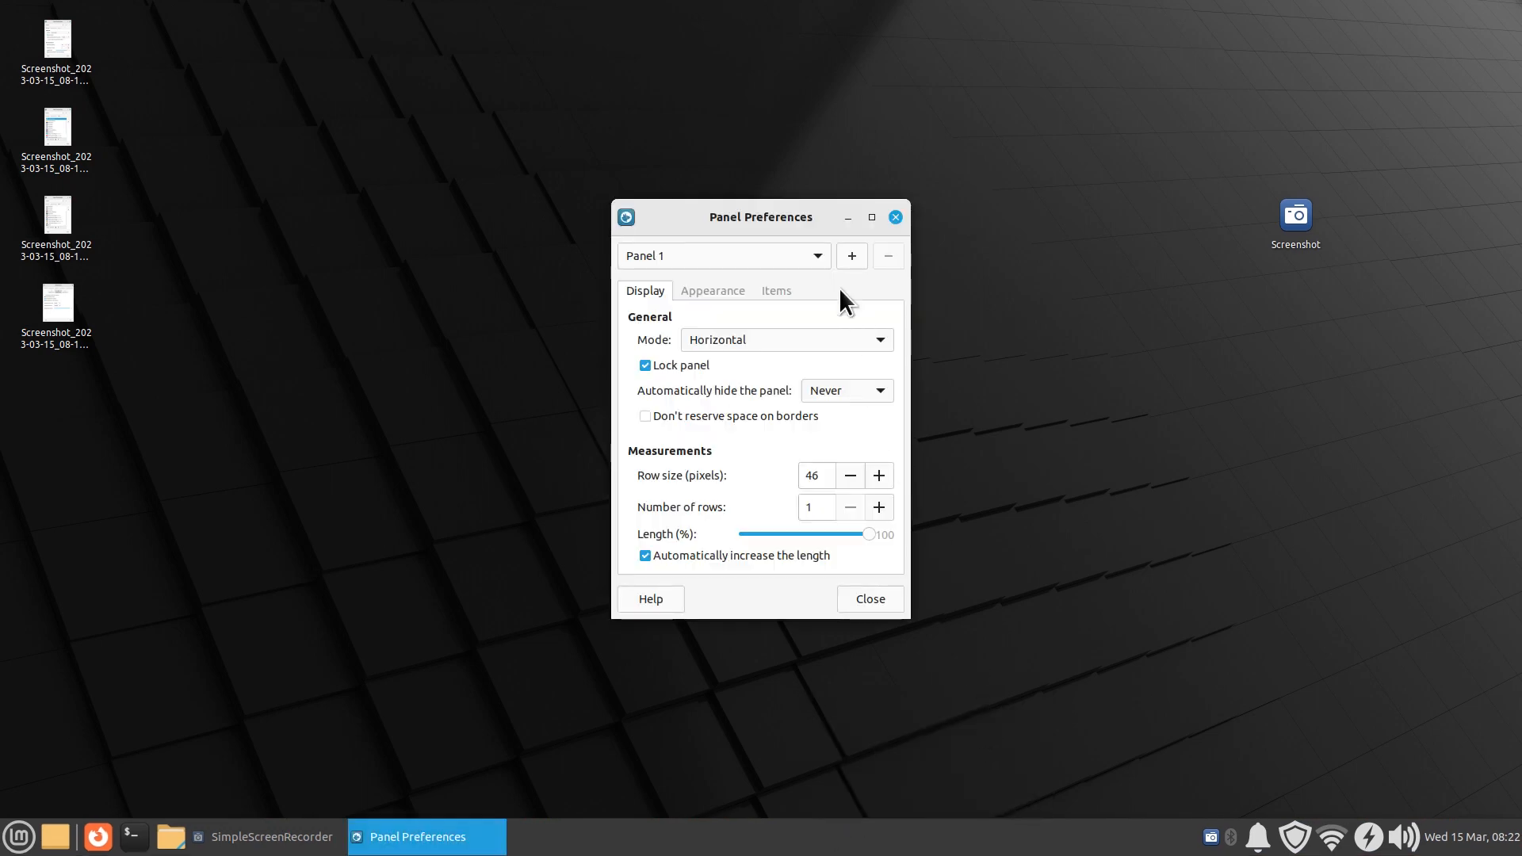
left_click(763, 292)
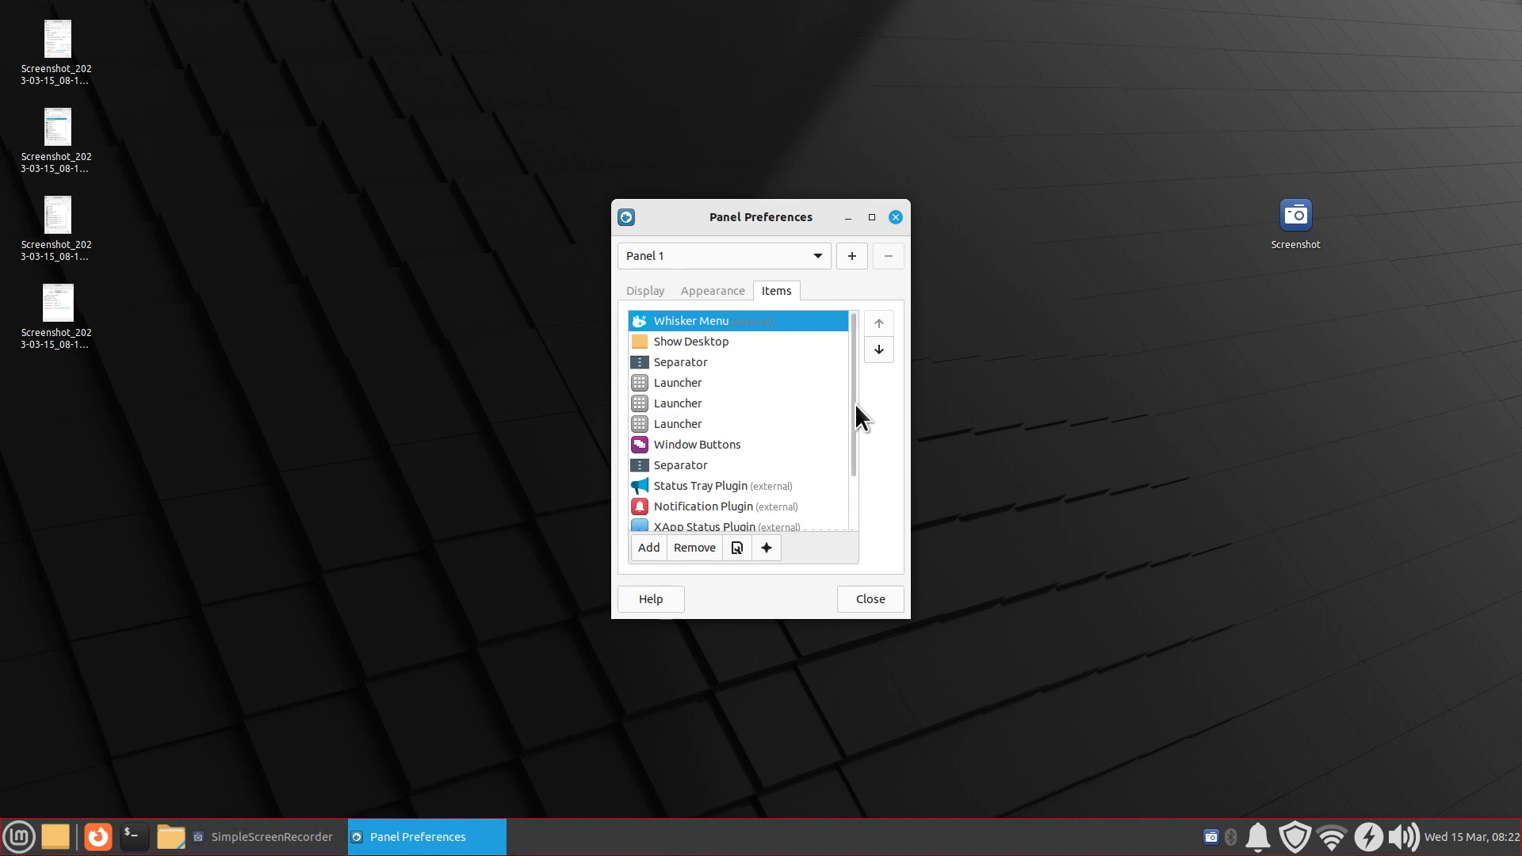
scroll(859, 428, "down", 2)
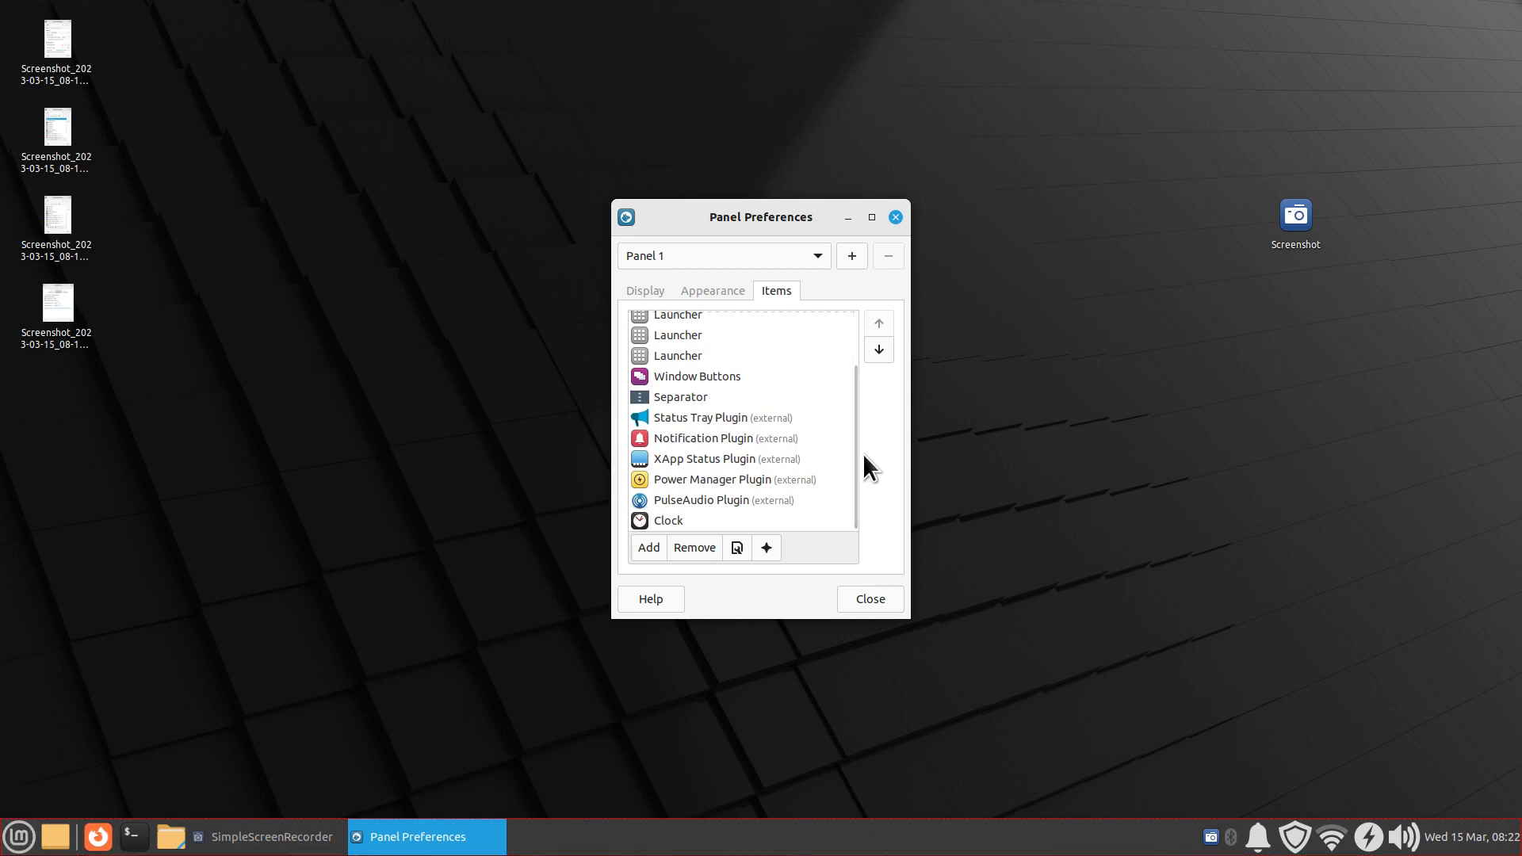
left_click_drag(850, 483, 848, 333)
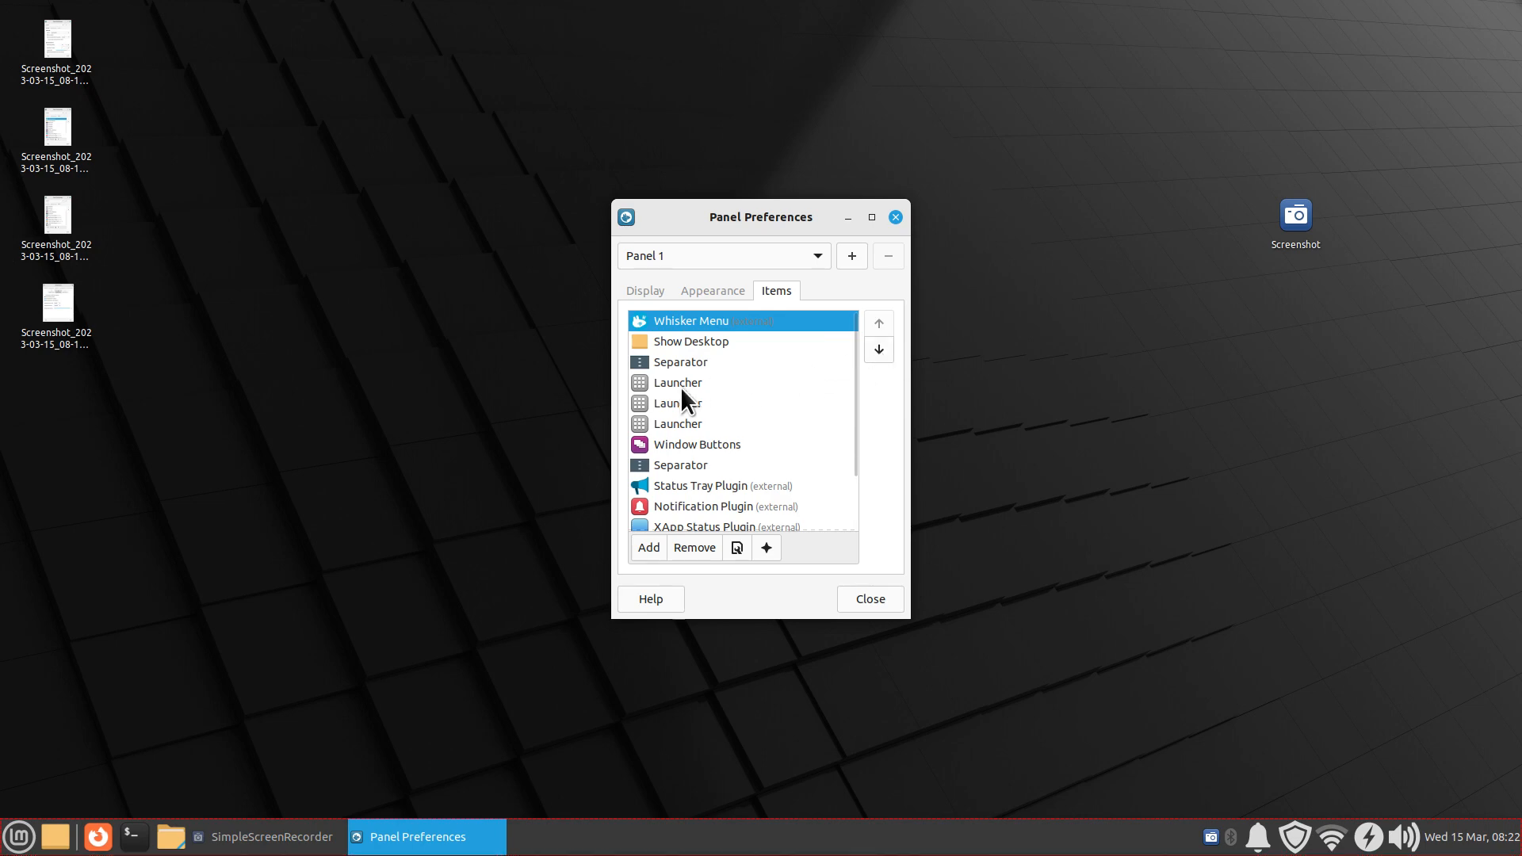
left_click(880, 349)
left_click(880, 349)
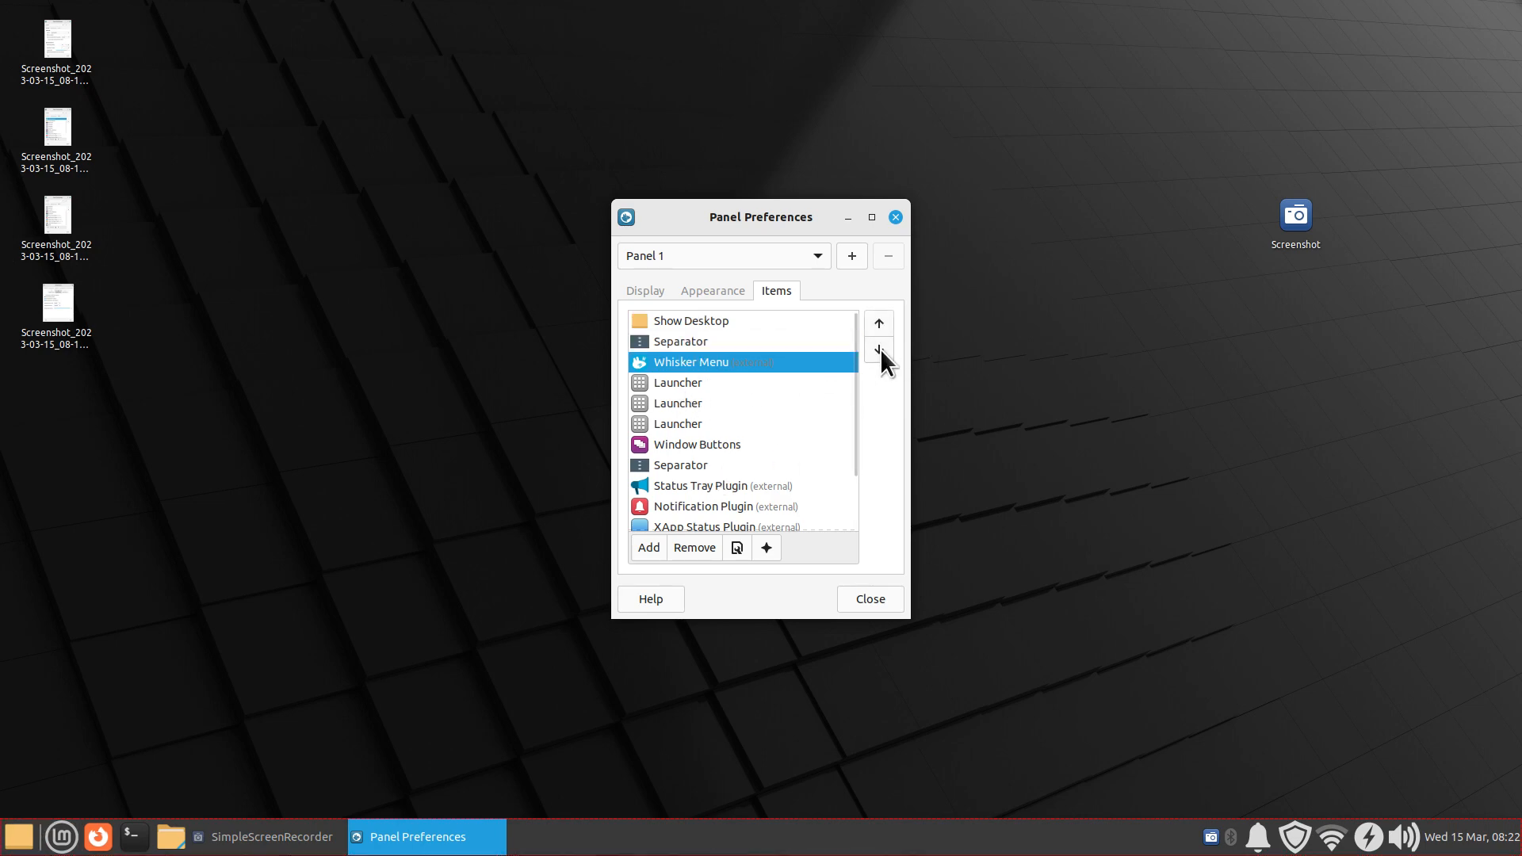
left_click(880, 349)
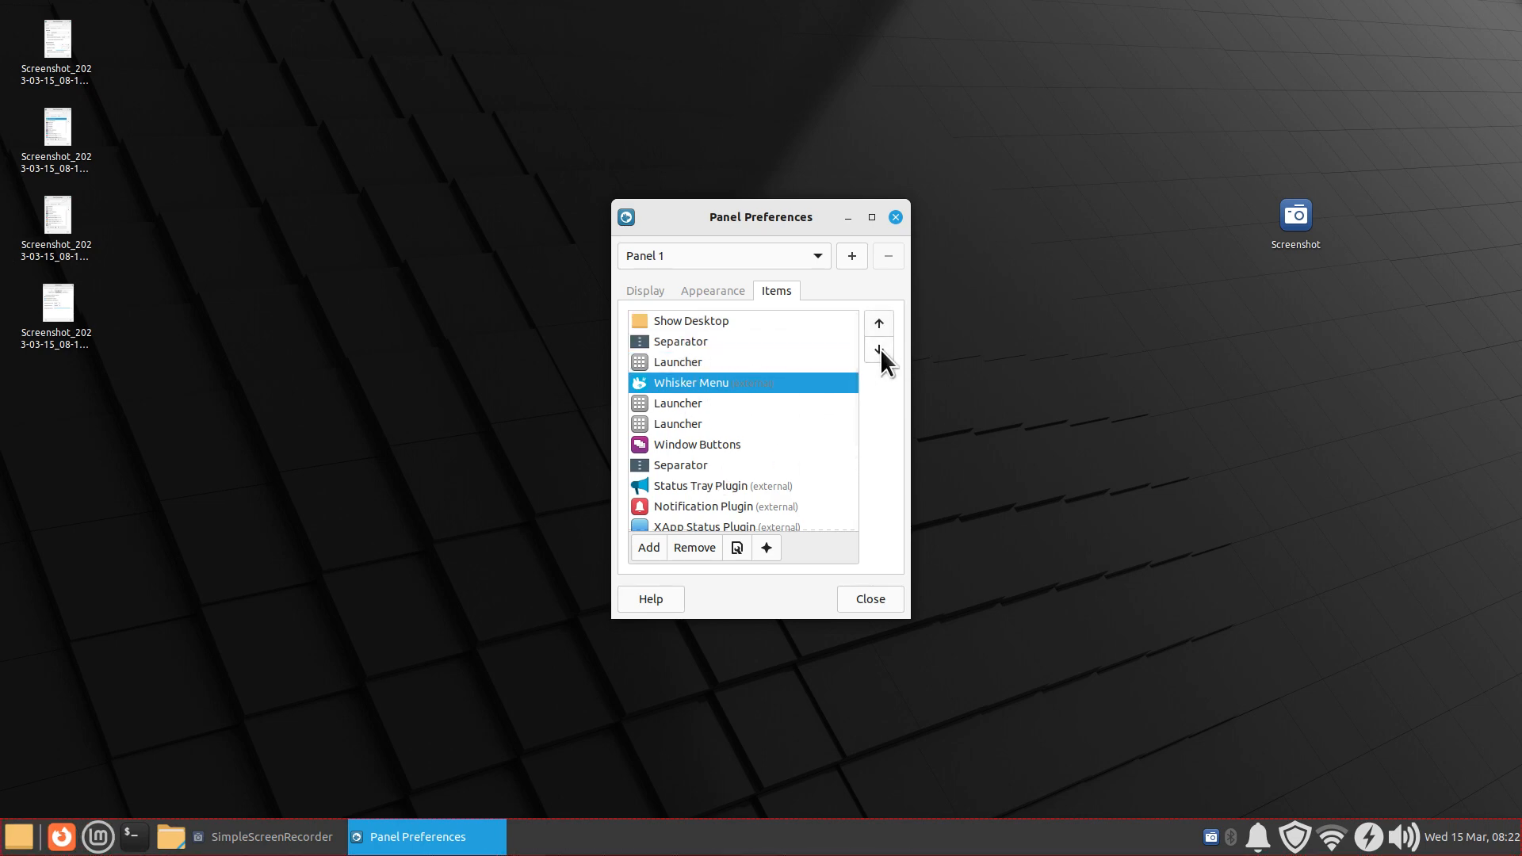
- Return the Whisker Menu to the first place in the panel's item list, above Show Desktop
left_click(883, 321)
left_click(883, 320)
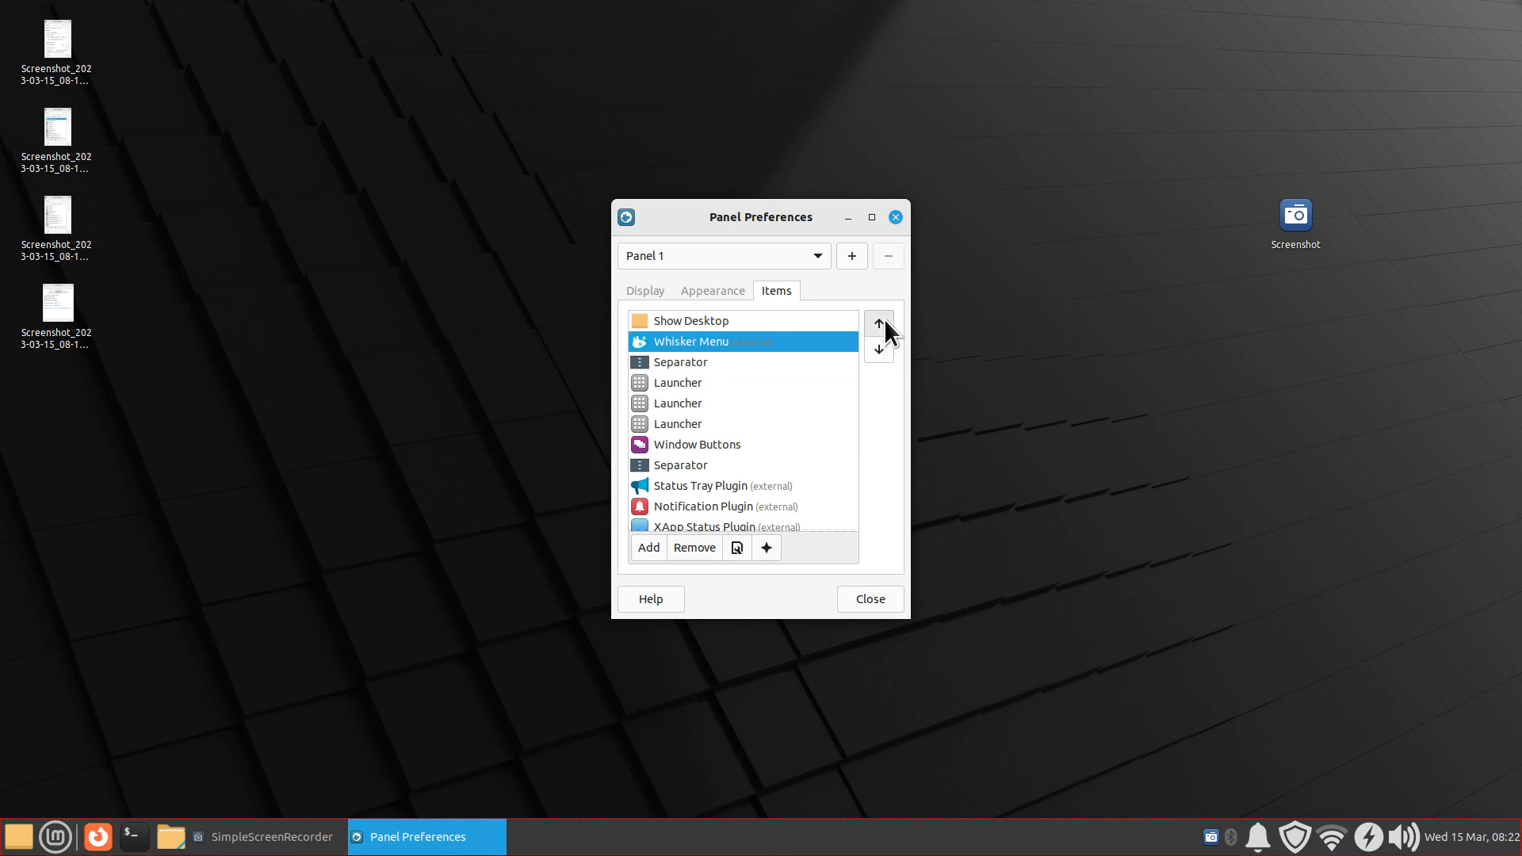
left_click(883, 320)
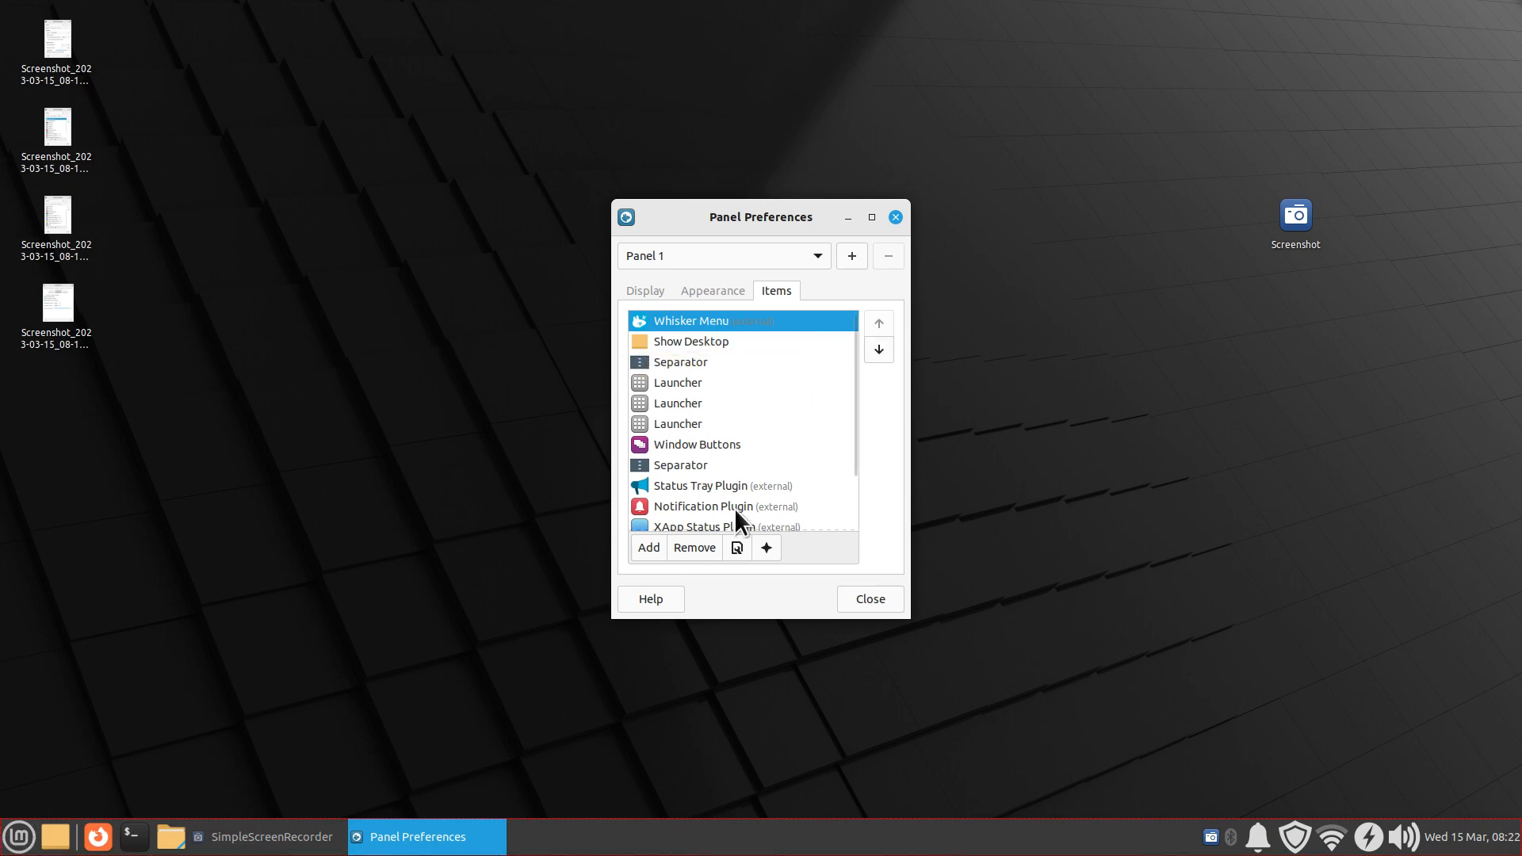
- Move the Whisker Menu directly below Window Buttons in the item list and try opening it from its new place on the panel
left_click(878, 348)
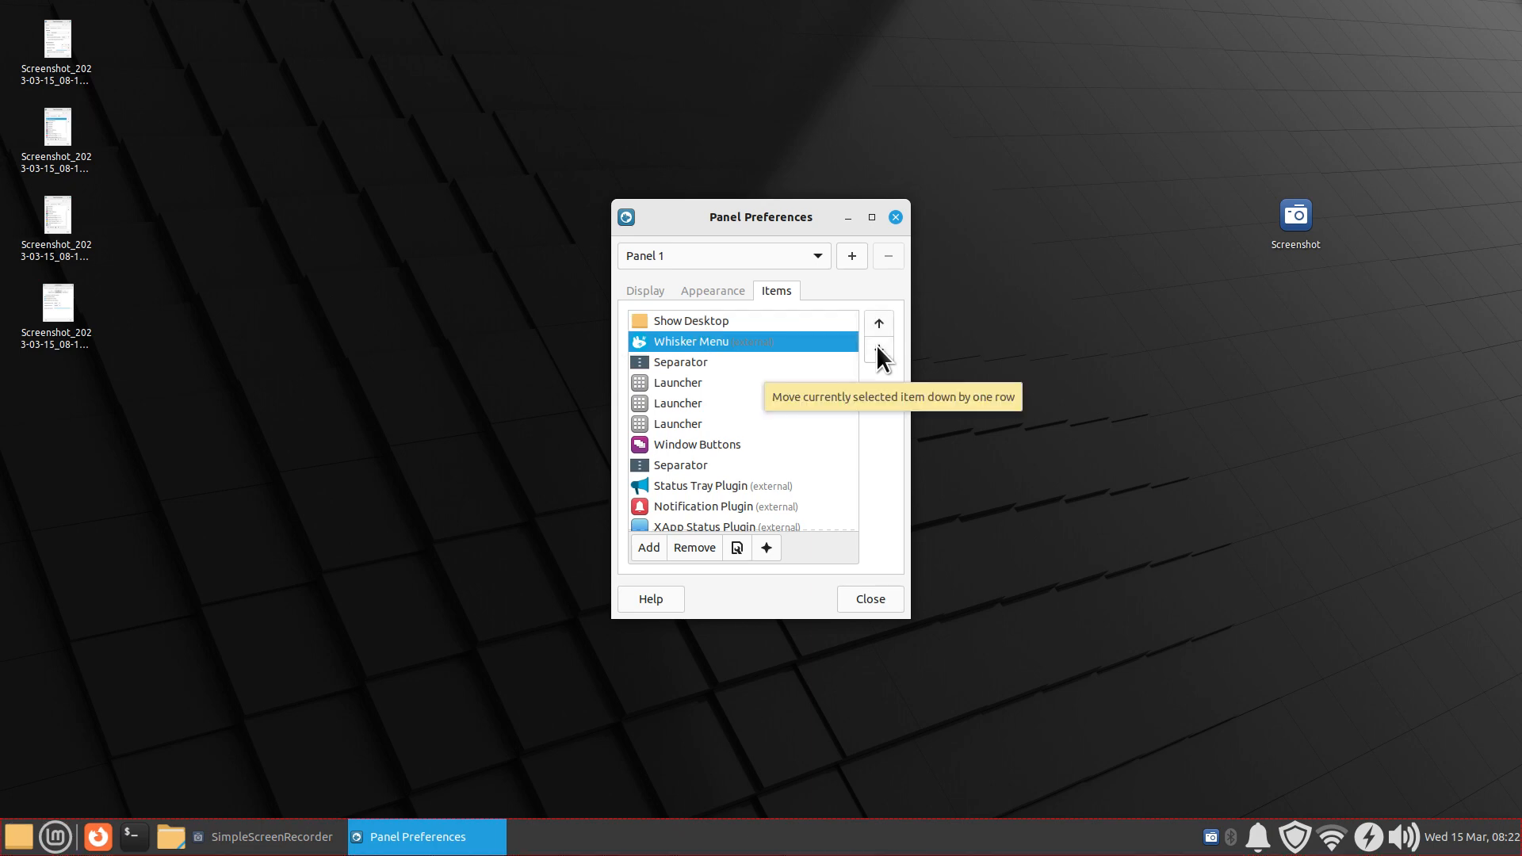
left_click(877, 348)
left_click(877, 348)
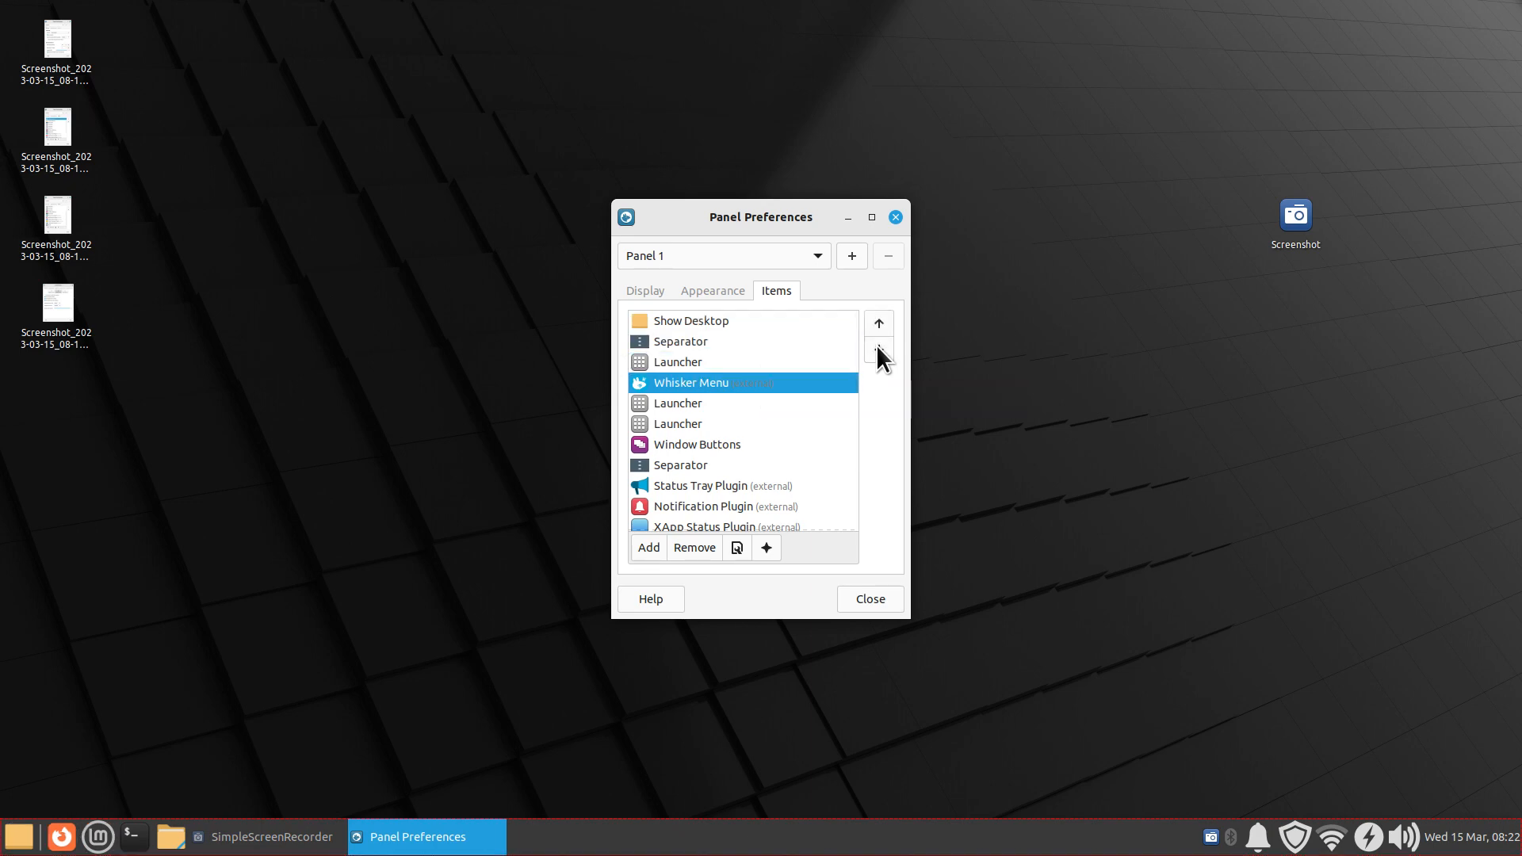
left_click(877, 348)
left_click(877, 348)
left_click(877, 348)
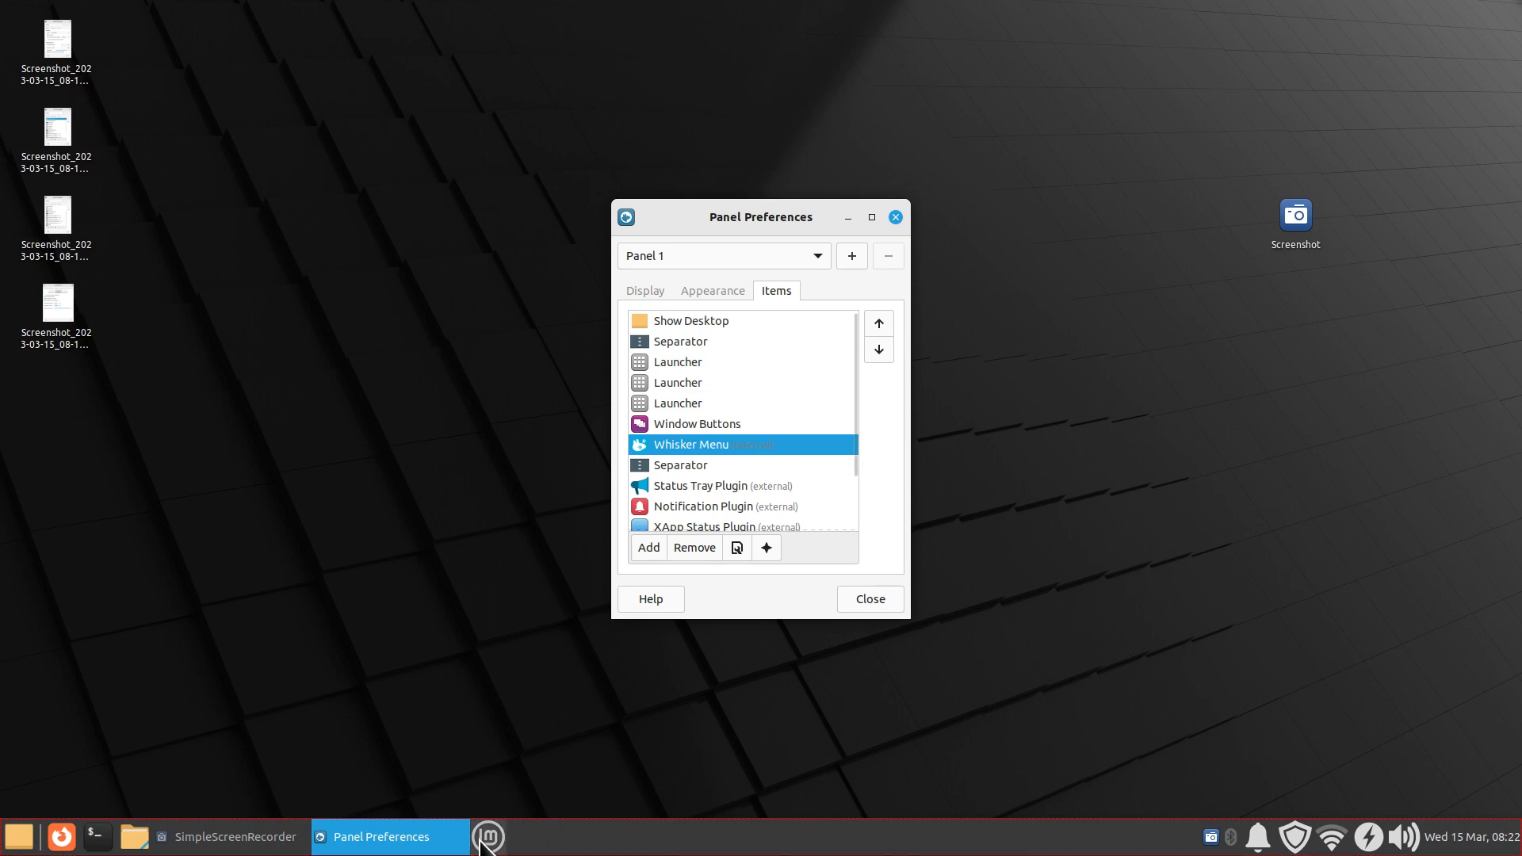
left_click(864, 597)
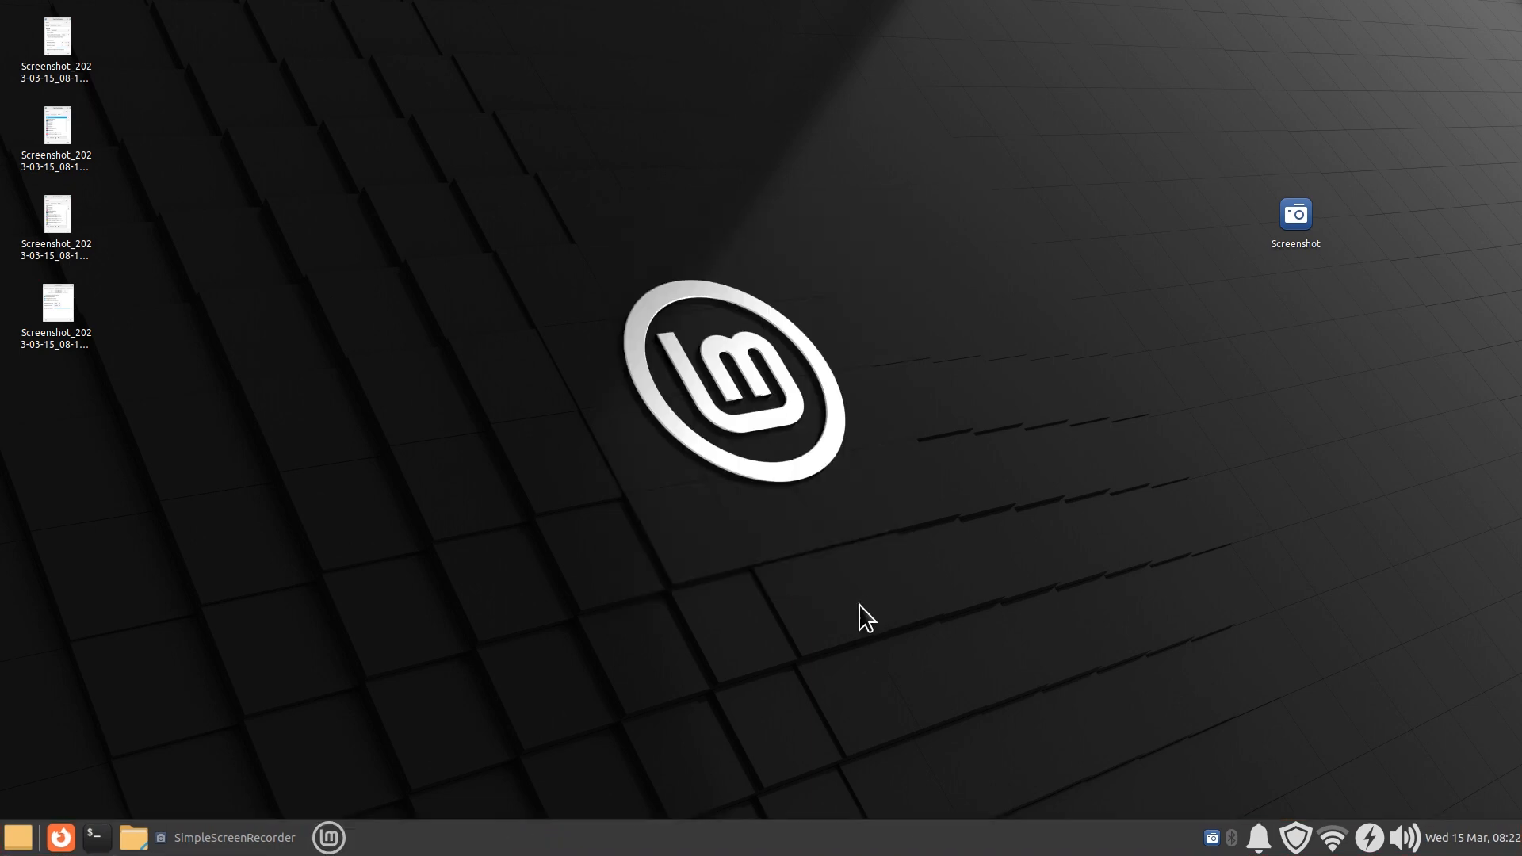
left_click(329, 838)
left_click(840, 562)
- Reopen the panel's item list and move the Whisker Menu from below Window Buttons back to the first place
right_click(549, 840)
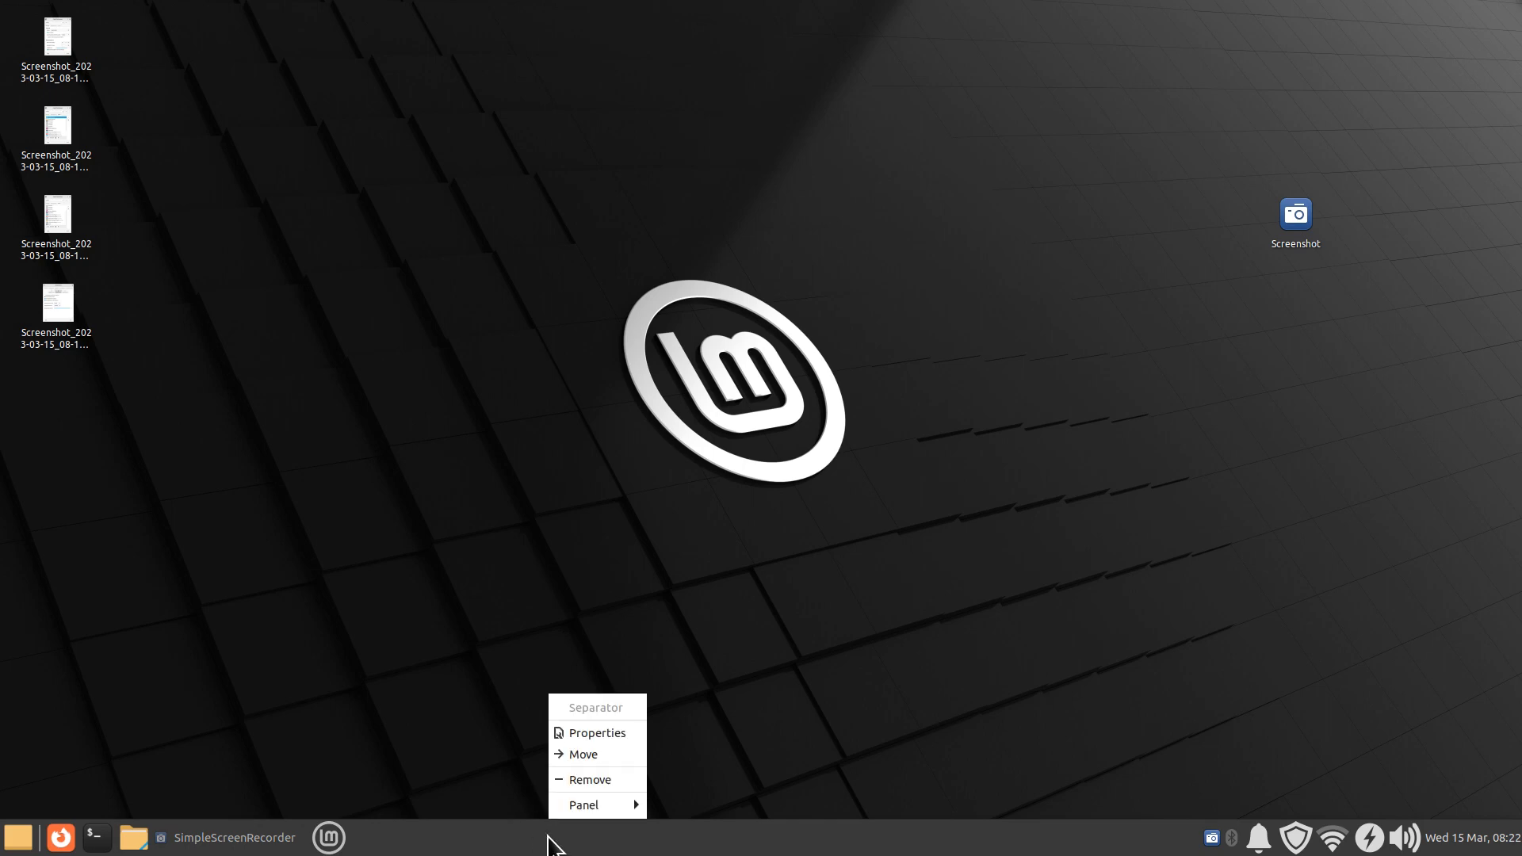
mouse_move(592, 801)
left_click(761, 733)
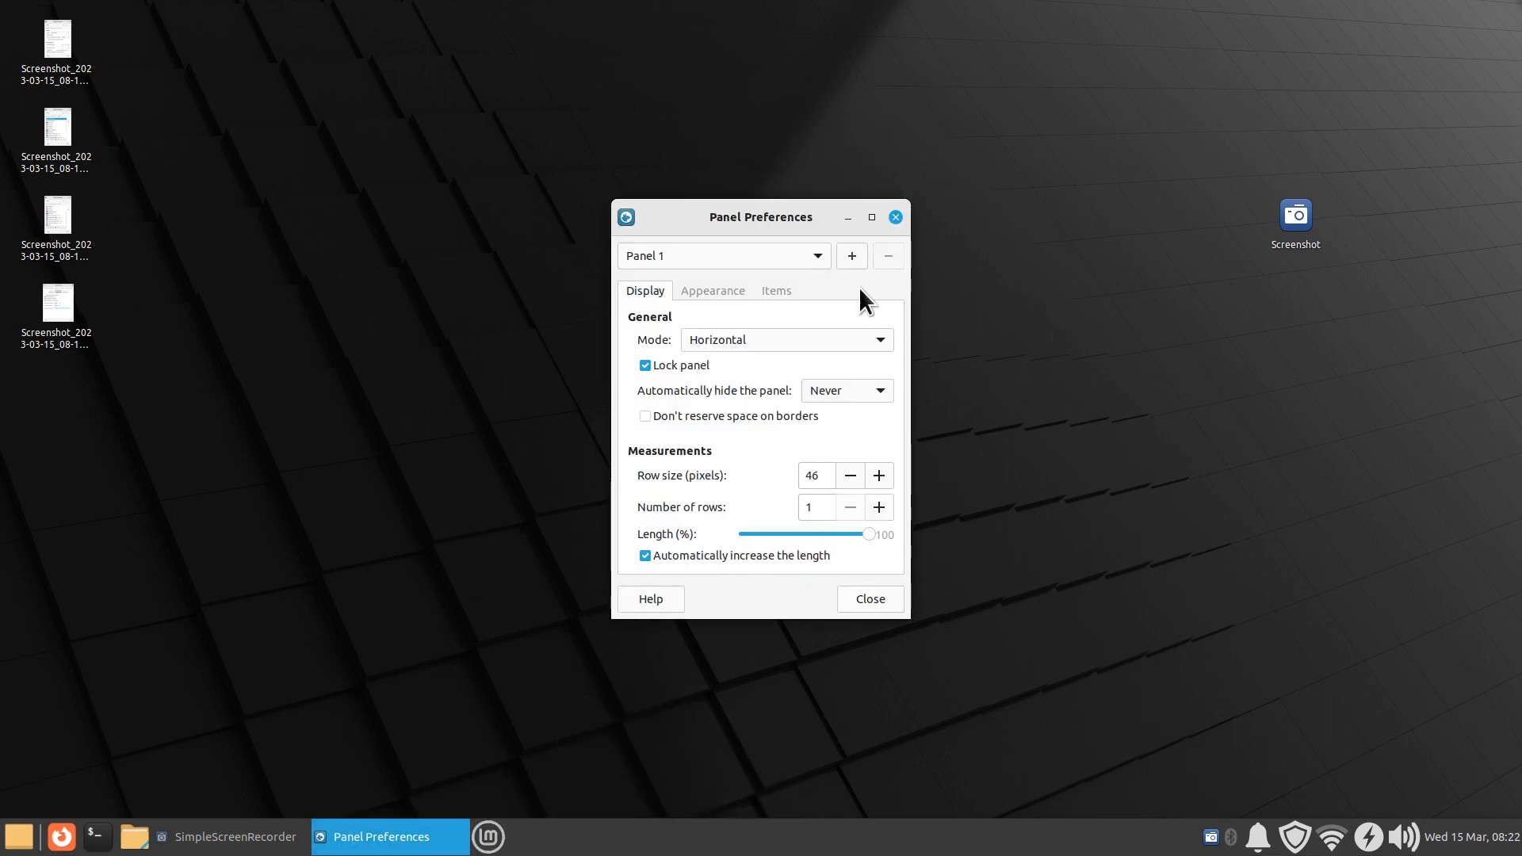
left_click(787, 292)
left_click(641, 446)
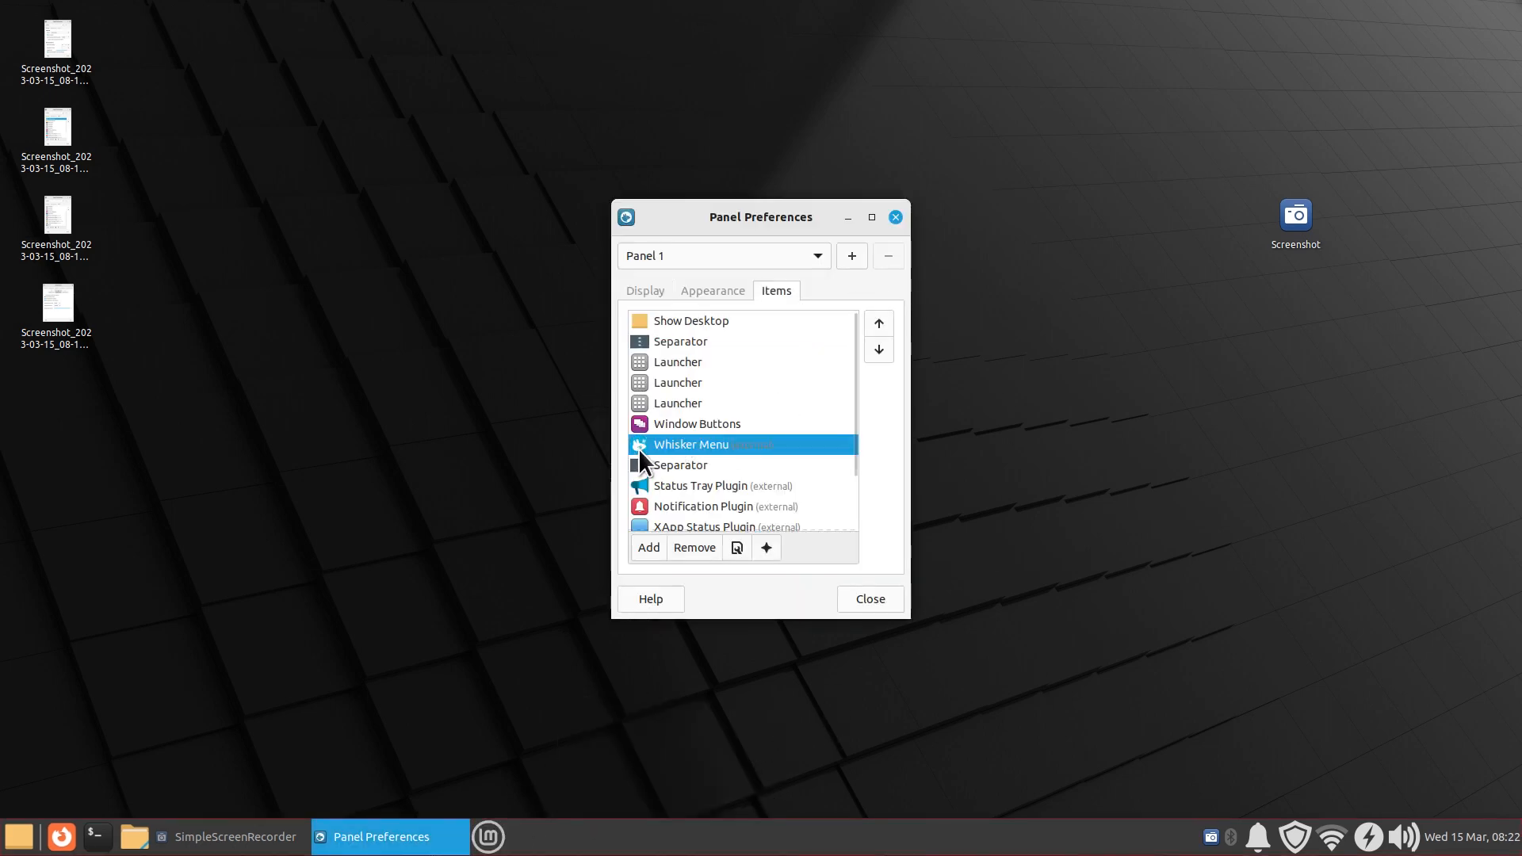
left_click(877, 322)
left_click(876, 322)
left_click(876, 322)
left_click(877, 323)
left_click(877, 322)
left_click(877, 322)
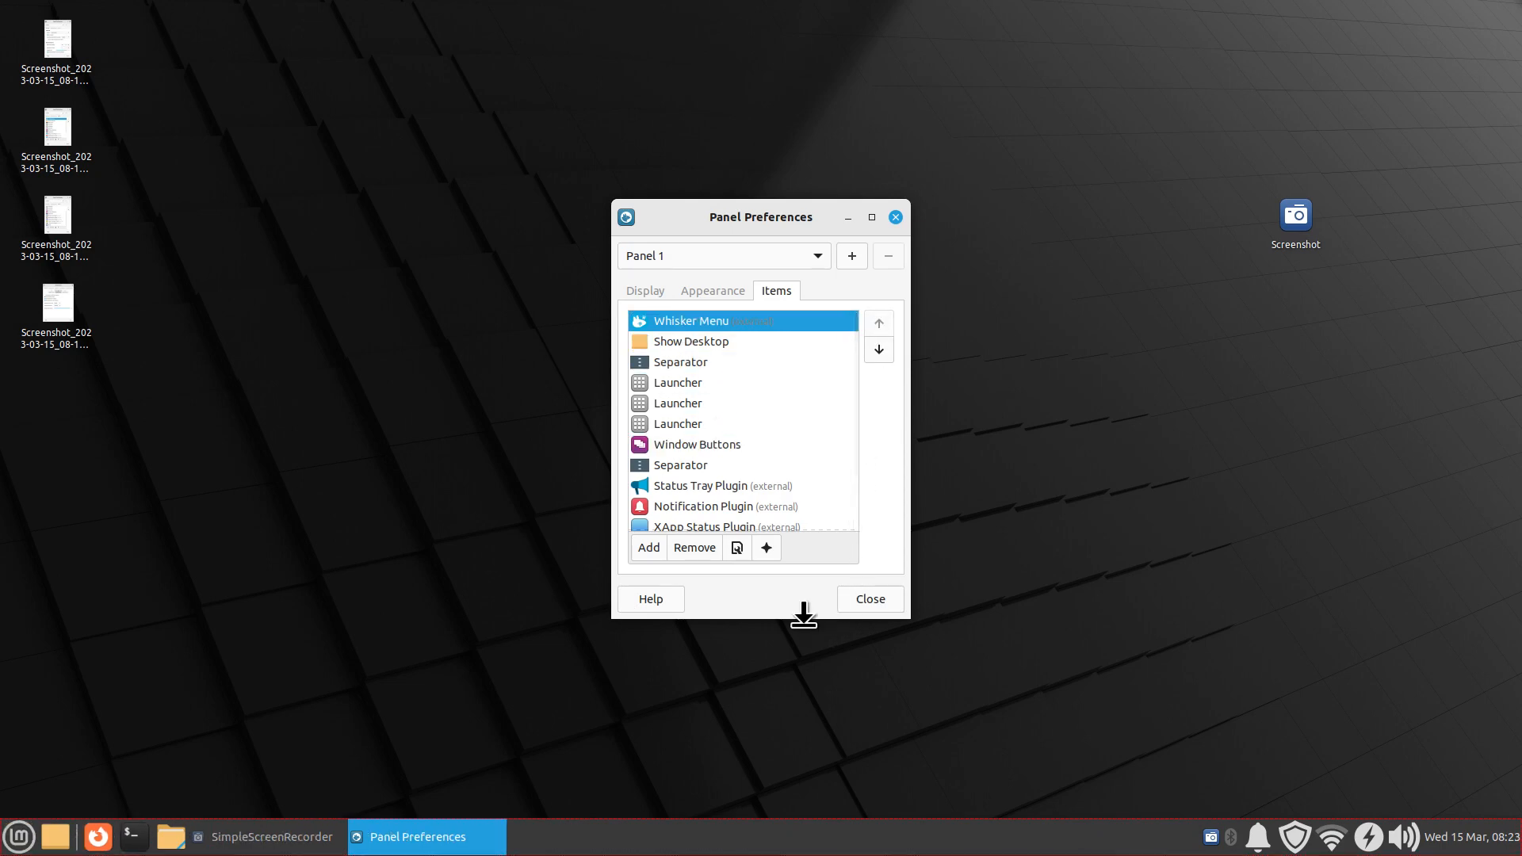
- Enlarge the preferences window to fit the whole item list and move the PulseAudio Plugin up two places, above the XApp Status Plugin
left_click_drag(802, 619, 809, 747)
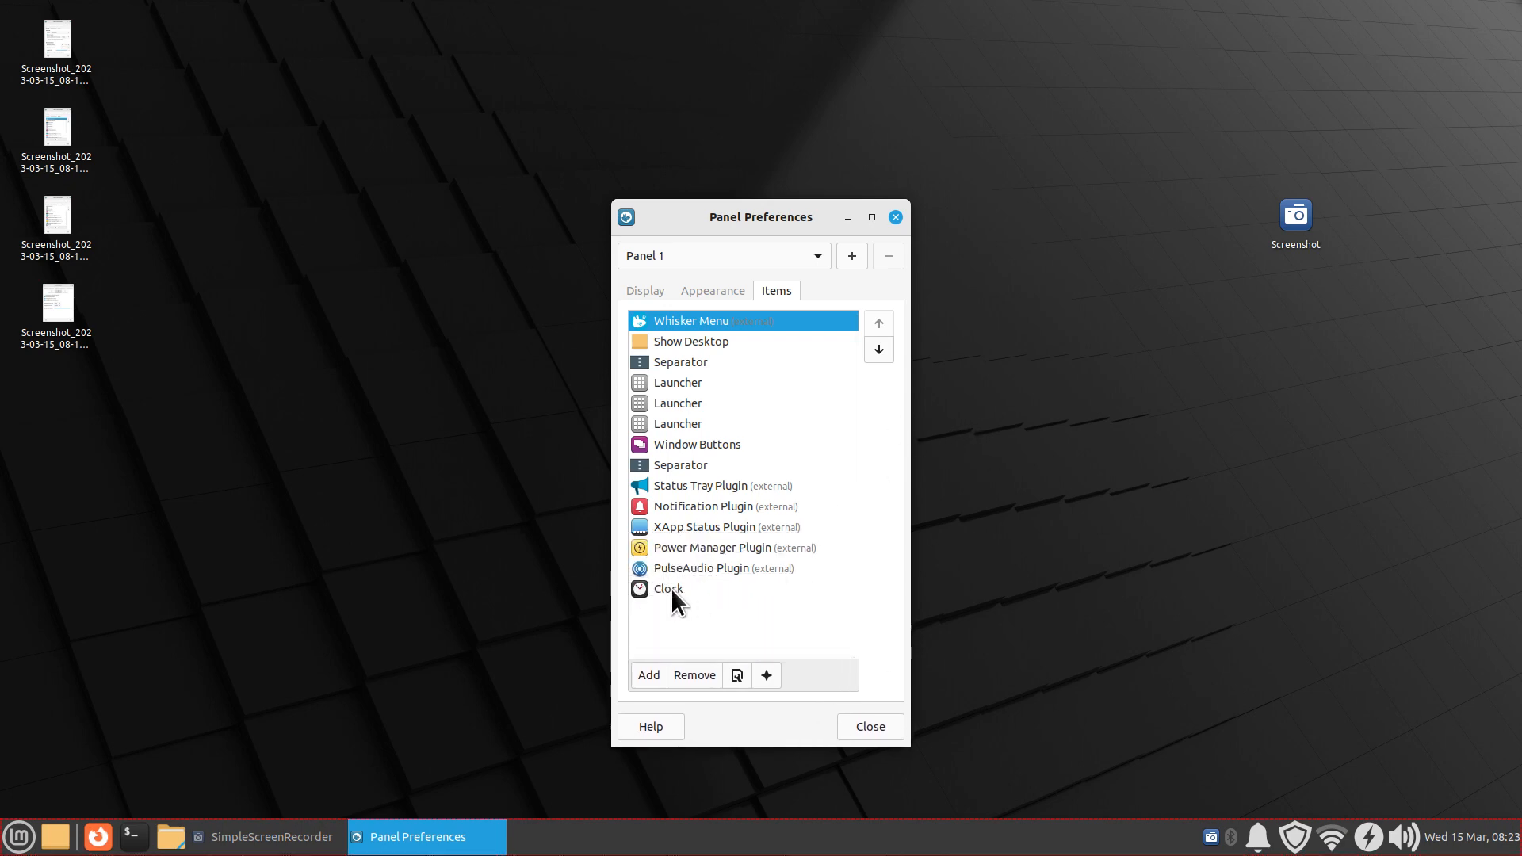
left_click(694, 569)
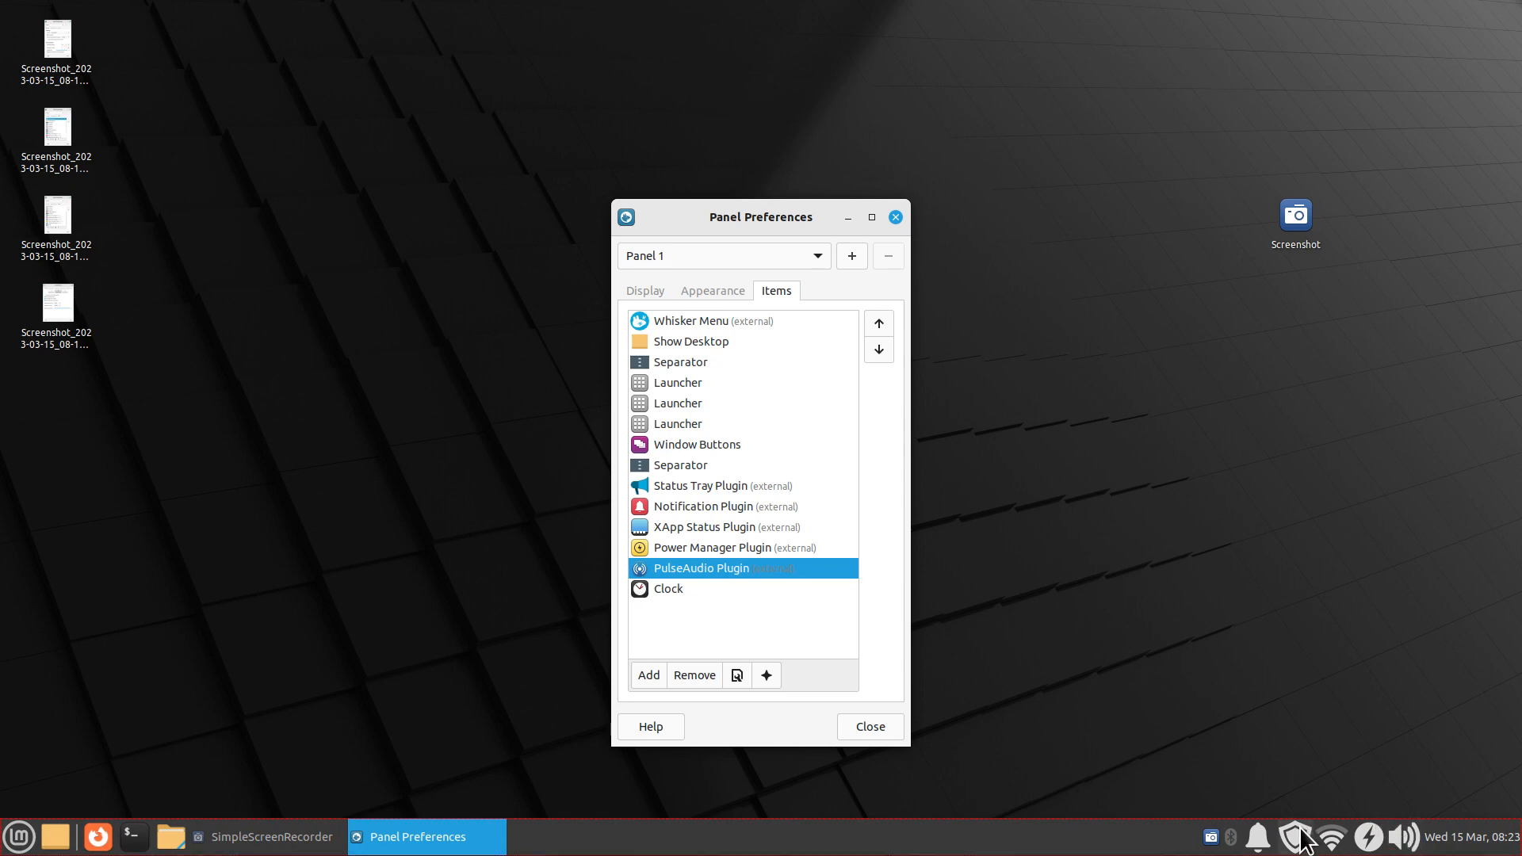
left_click(873, 323)
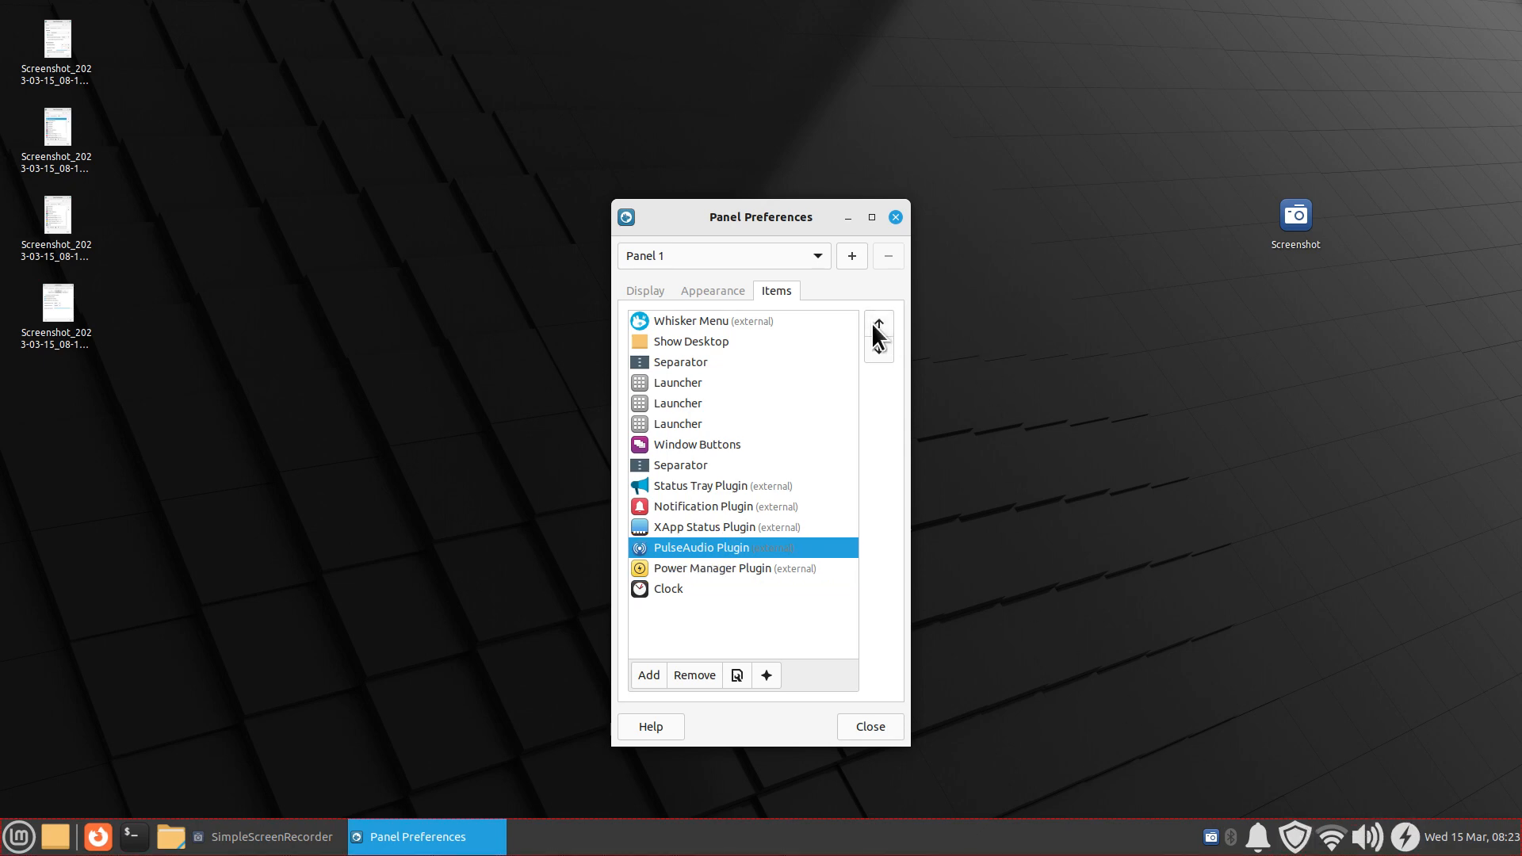
left_click(873, 324)
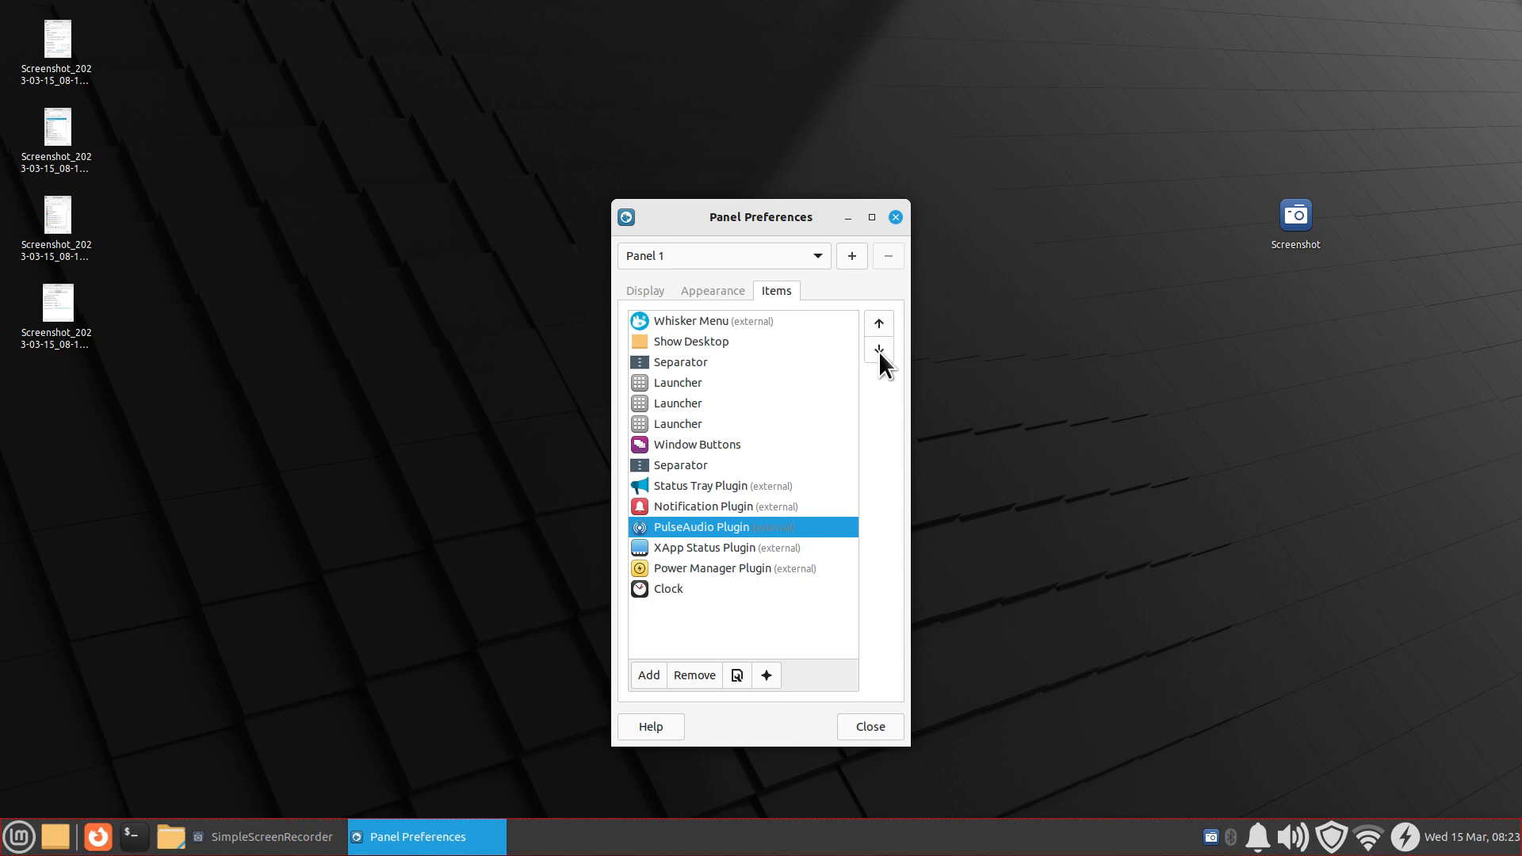
- Move the PulseAudio Plugin down three places to the end of the panel's item list, below the Clock
left_click(878, 350)
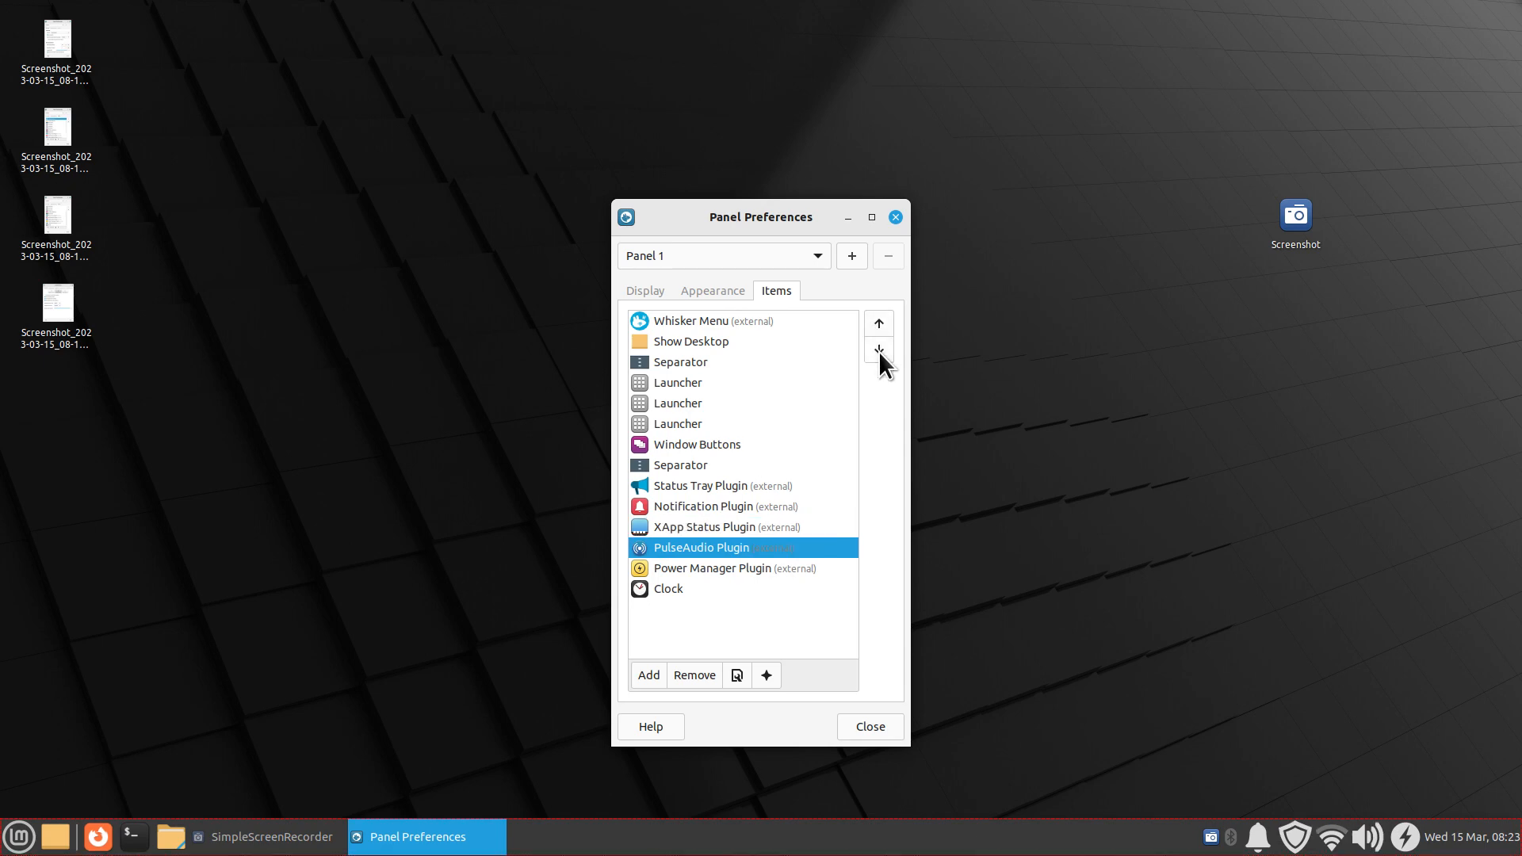
left_click(878, 350)
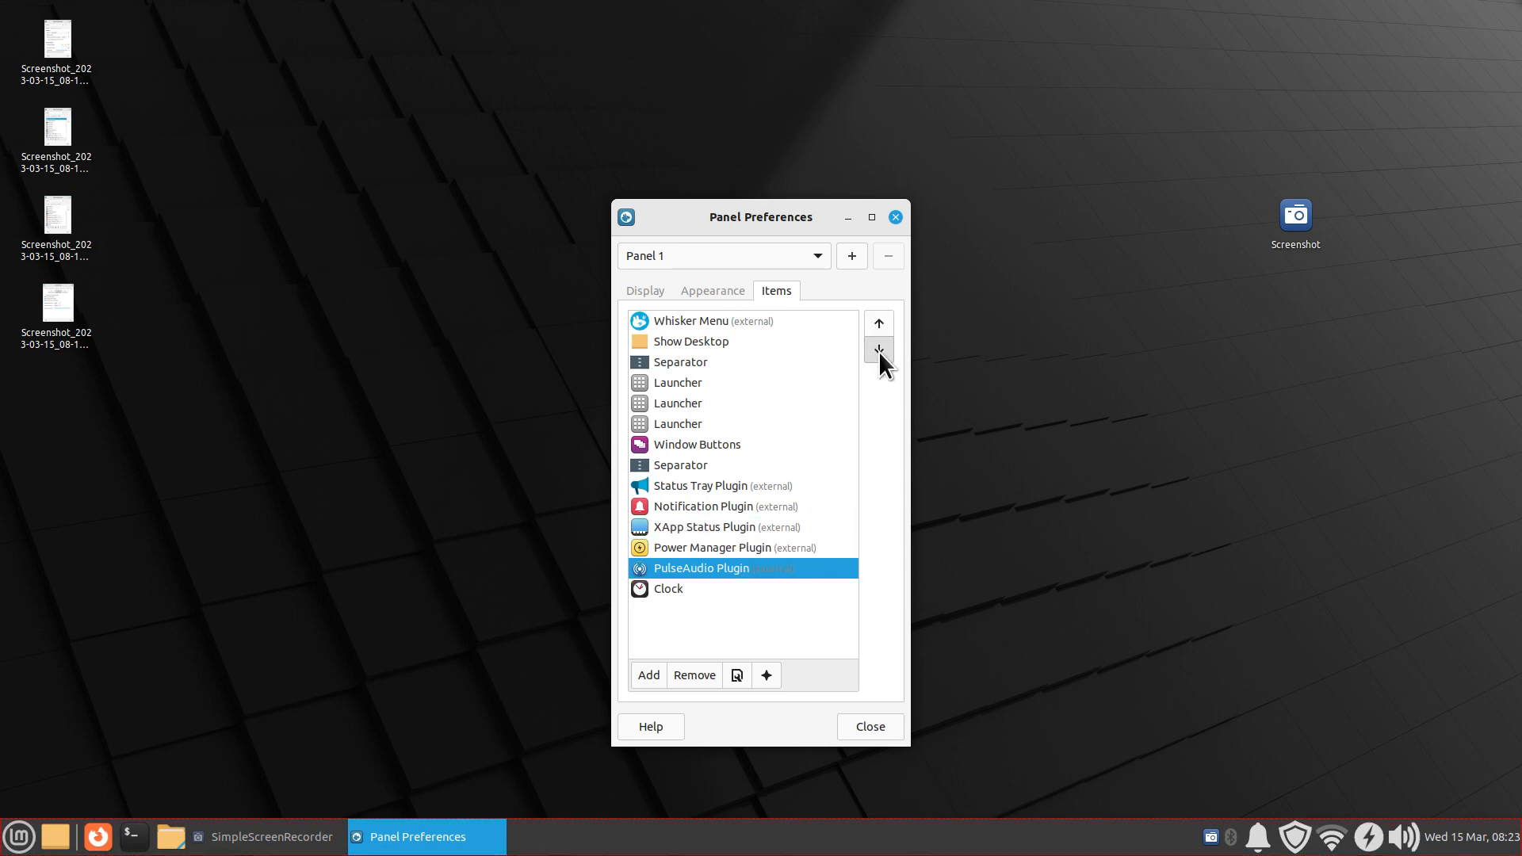
left_click(878, 351)
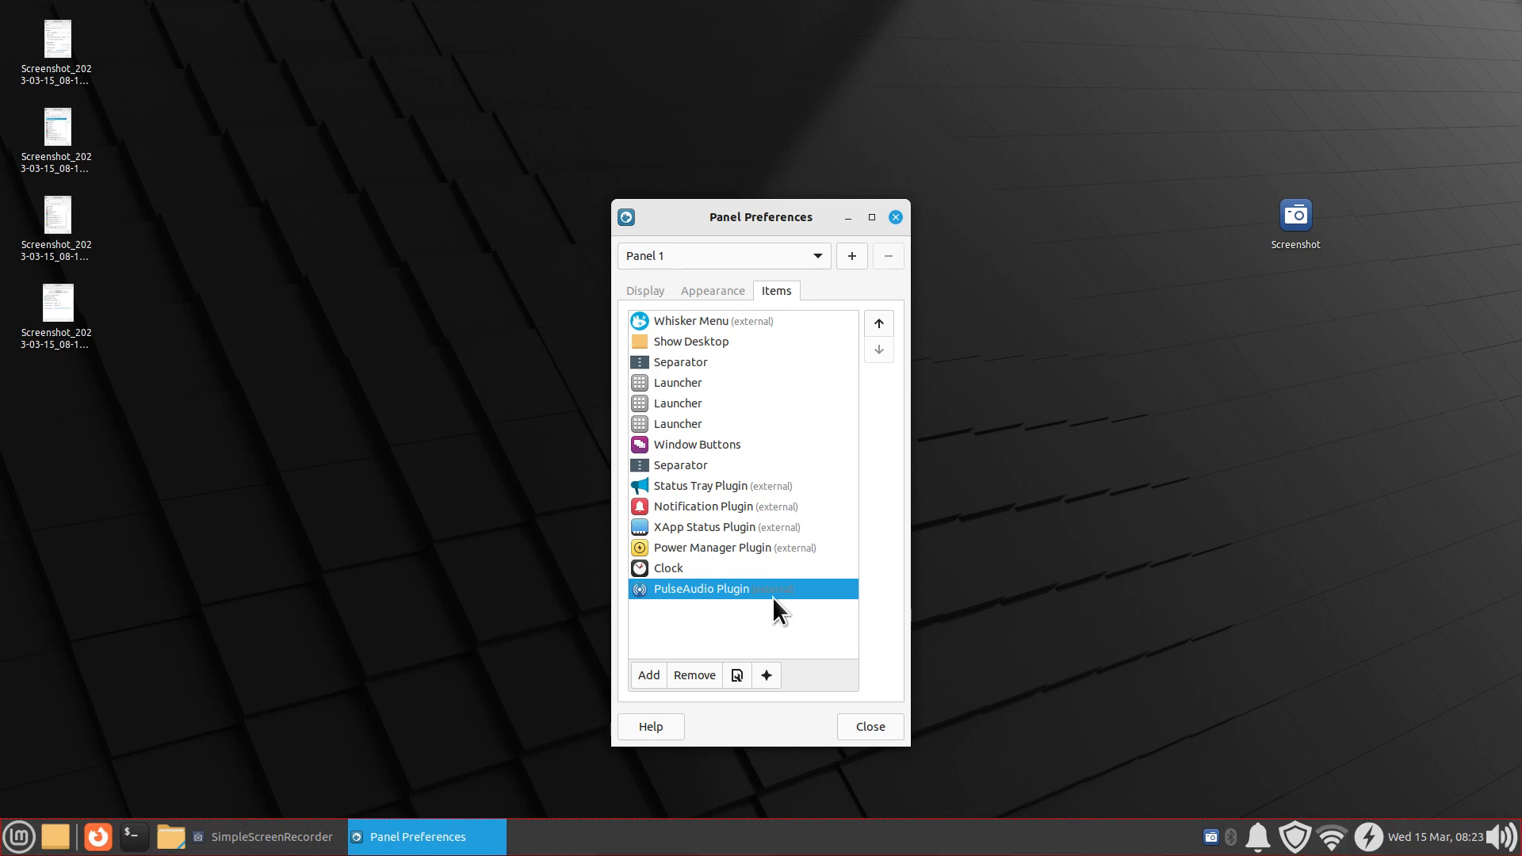
- Try the Power Manager Plugin one place lower, below the Clock, and return it to its place above the Clock
left_click(707, 550)
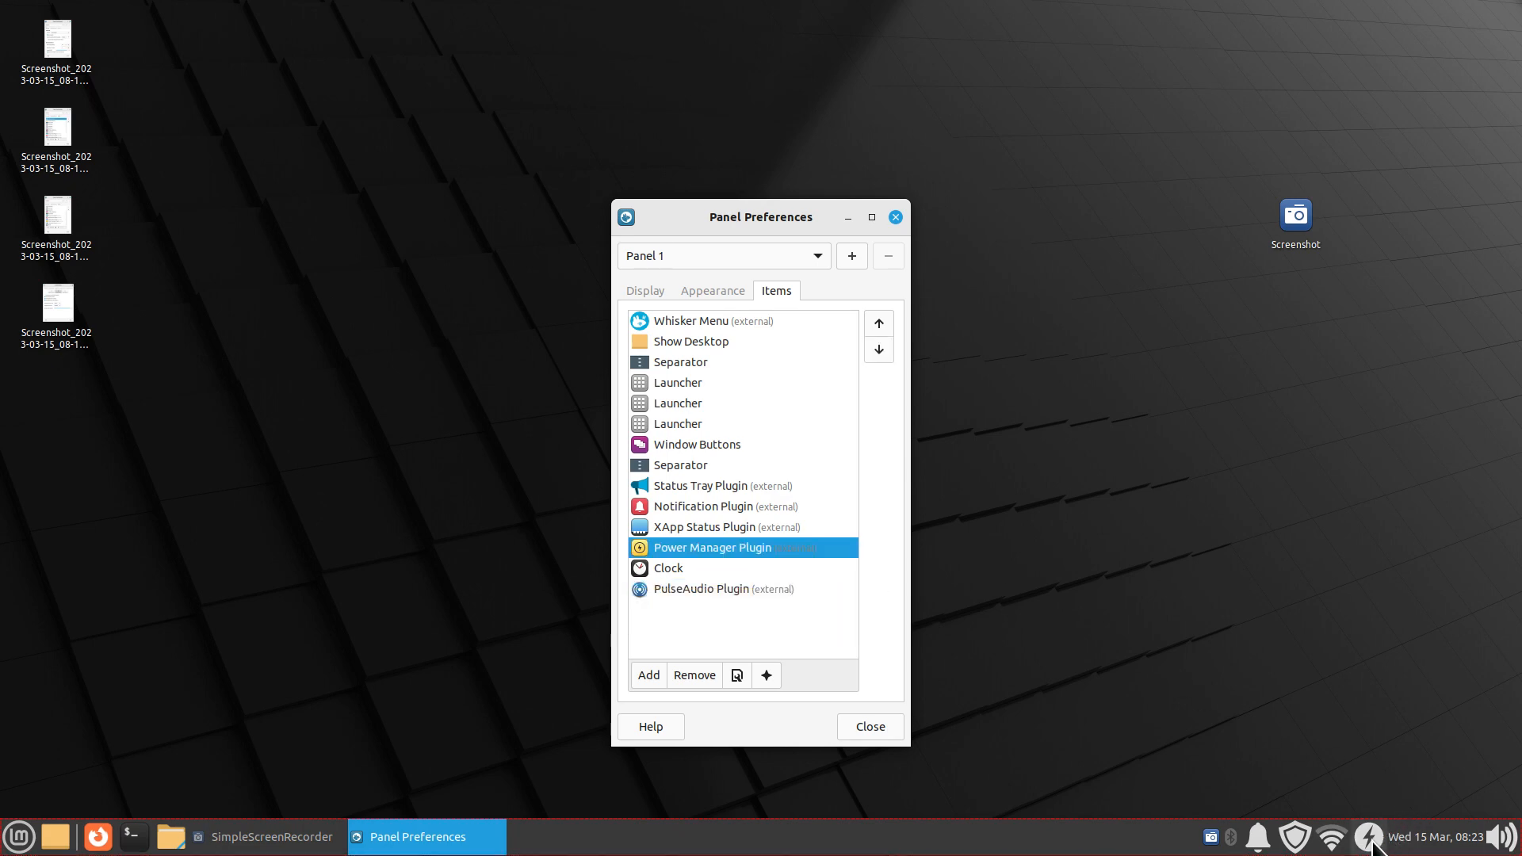
left_click(879, 349)
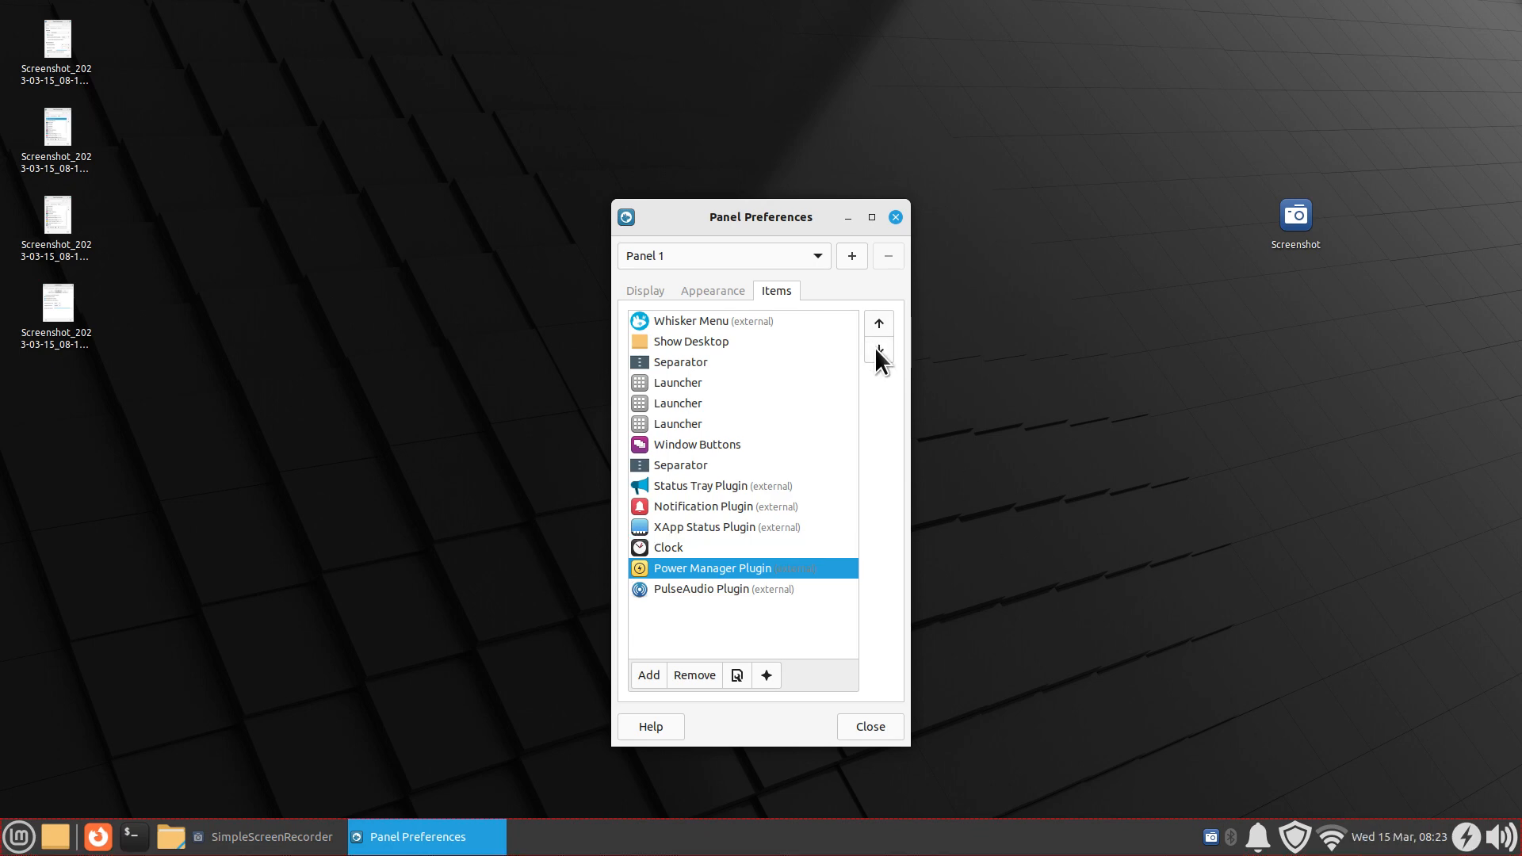
left_click(880, 319)
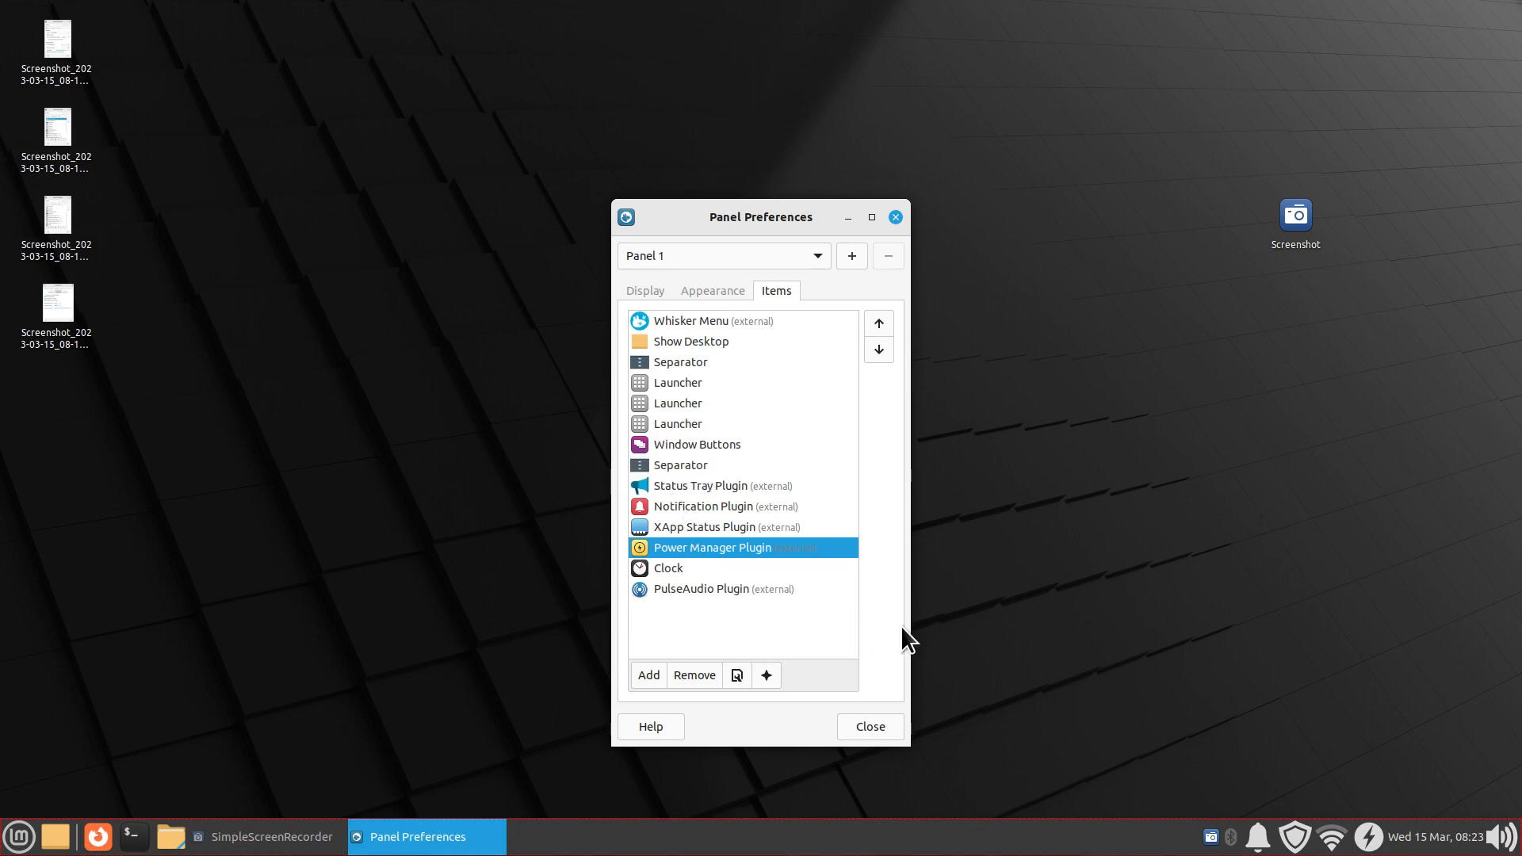
- Move the PulseAudio Plugin up one place, above the Clock, and close the panel preferences
left_click(711, 587)
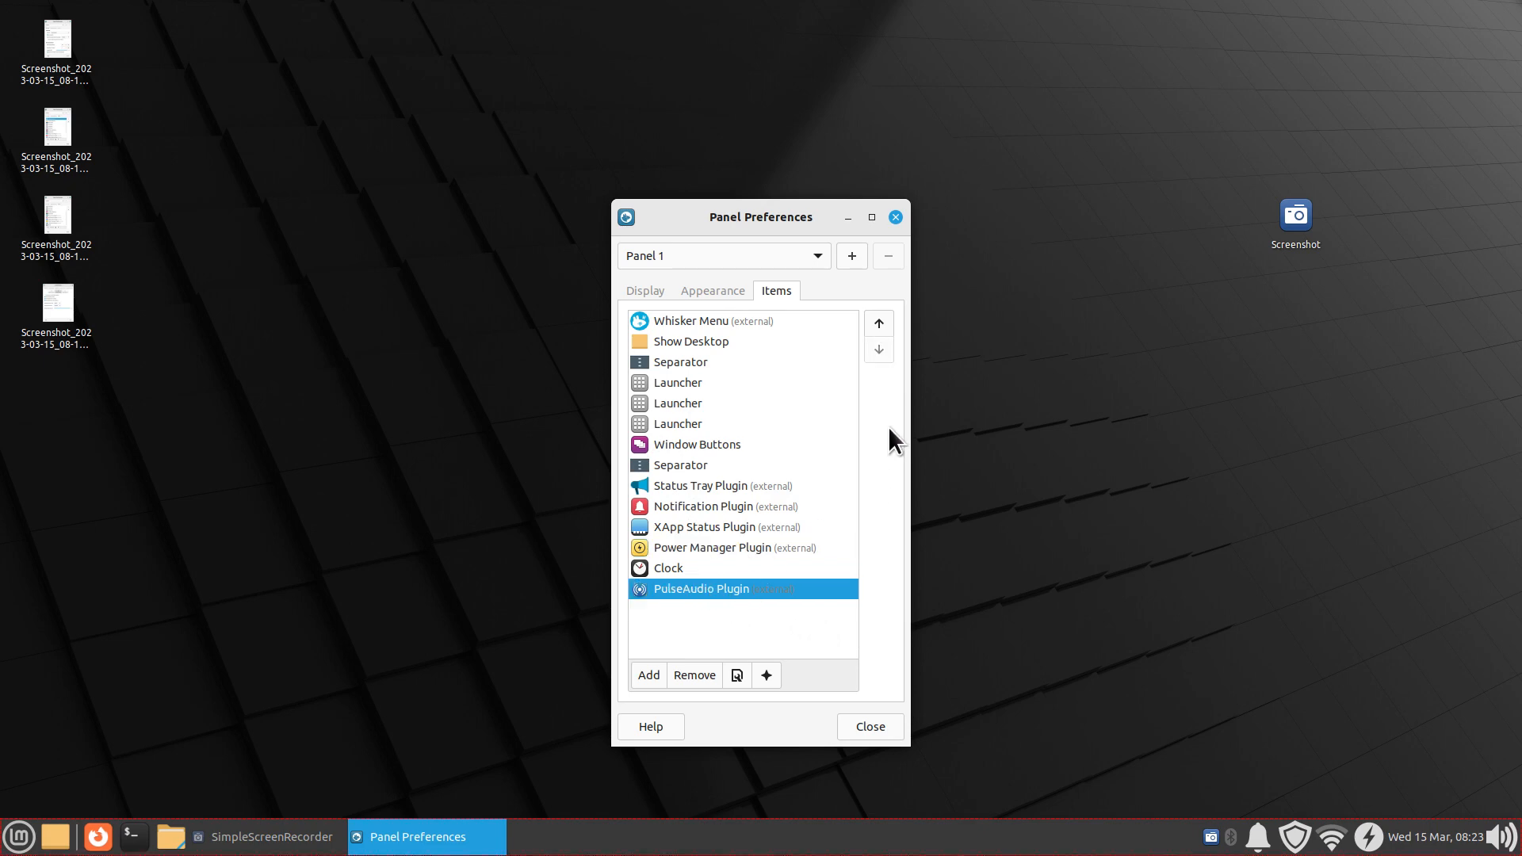
left_click(878, 323)
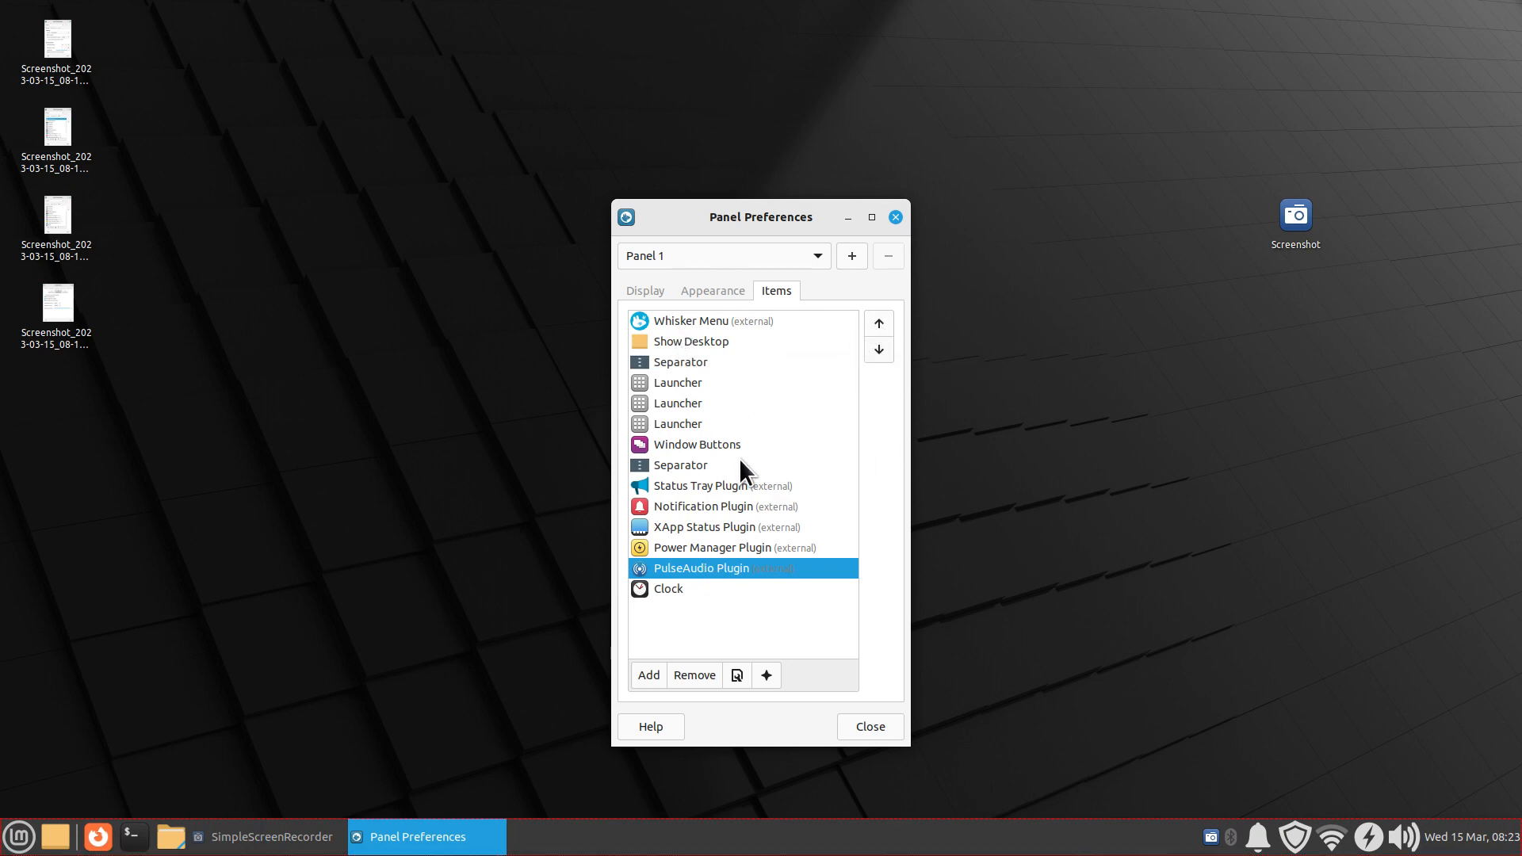
left_click_drag(743, 214, 733, 145)
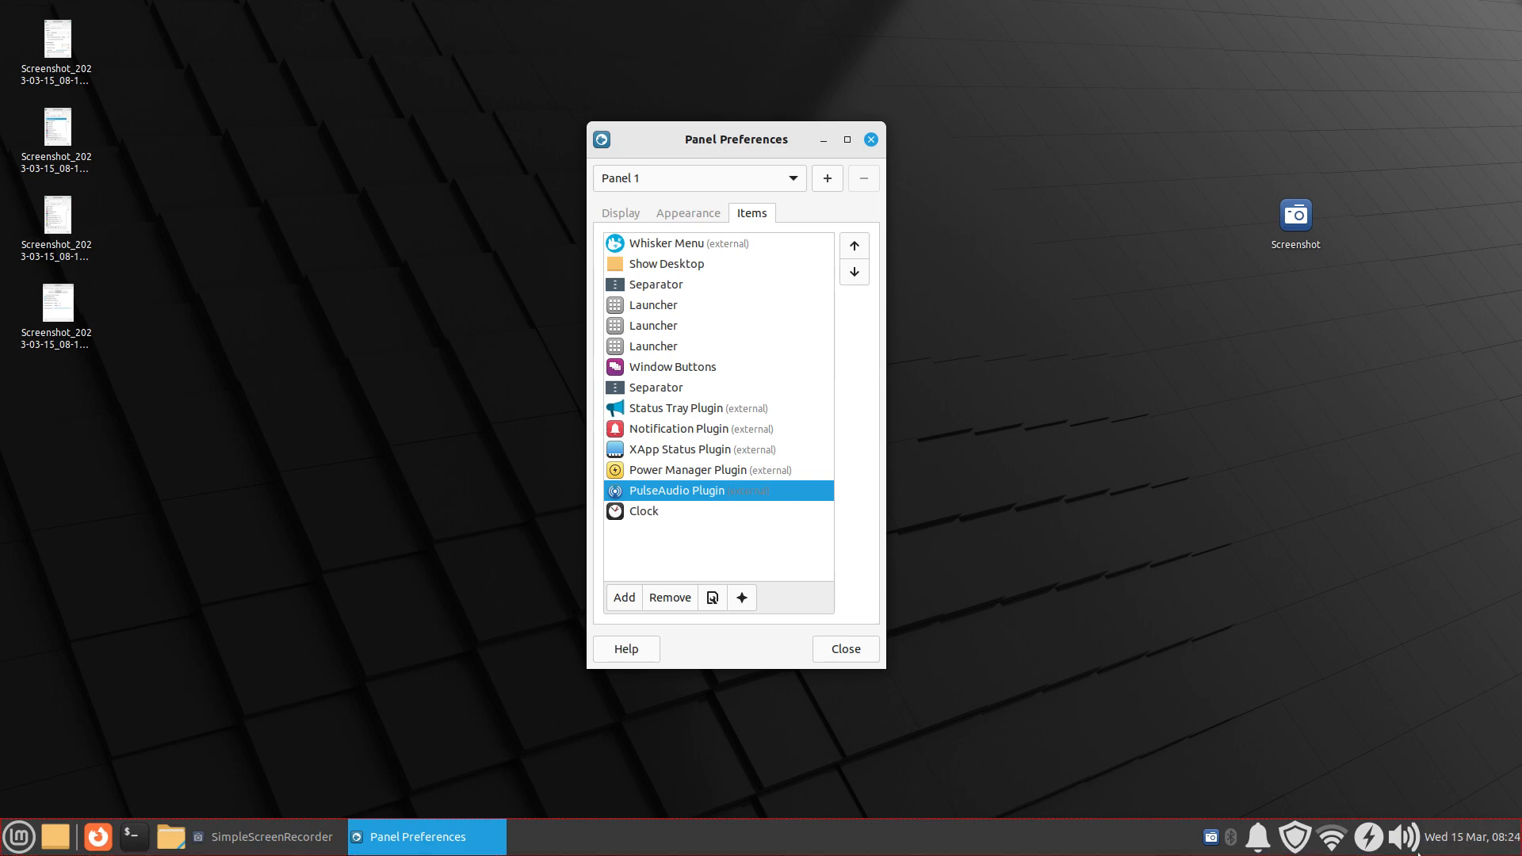
left_click(829, 650)
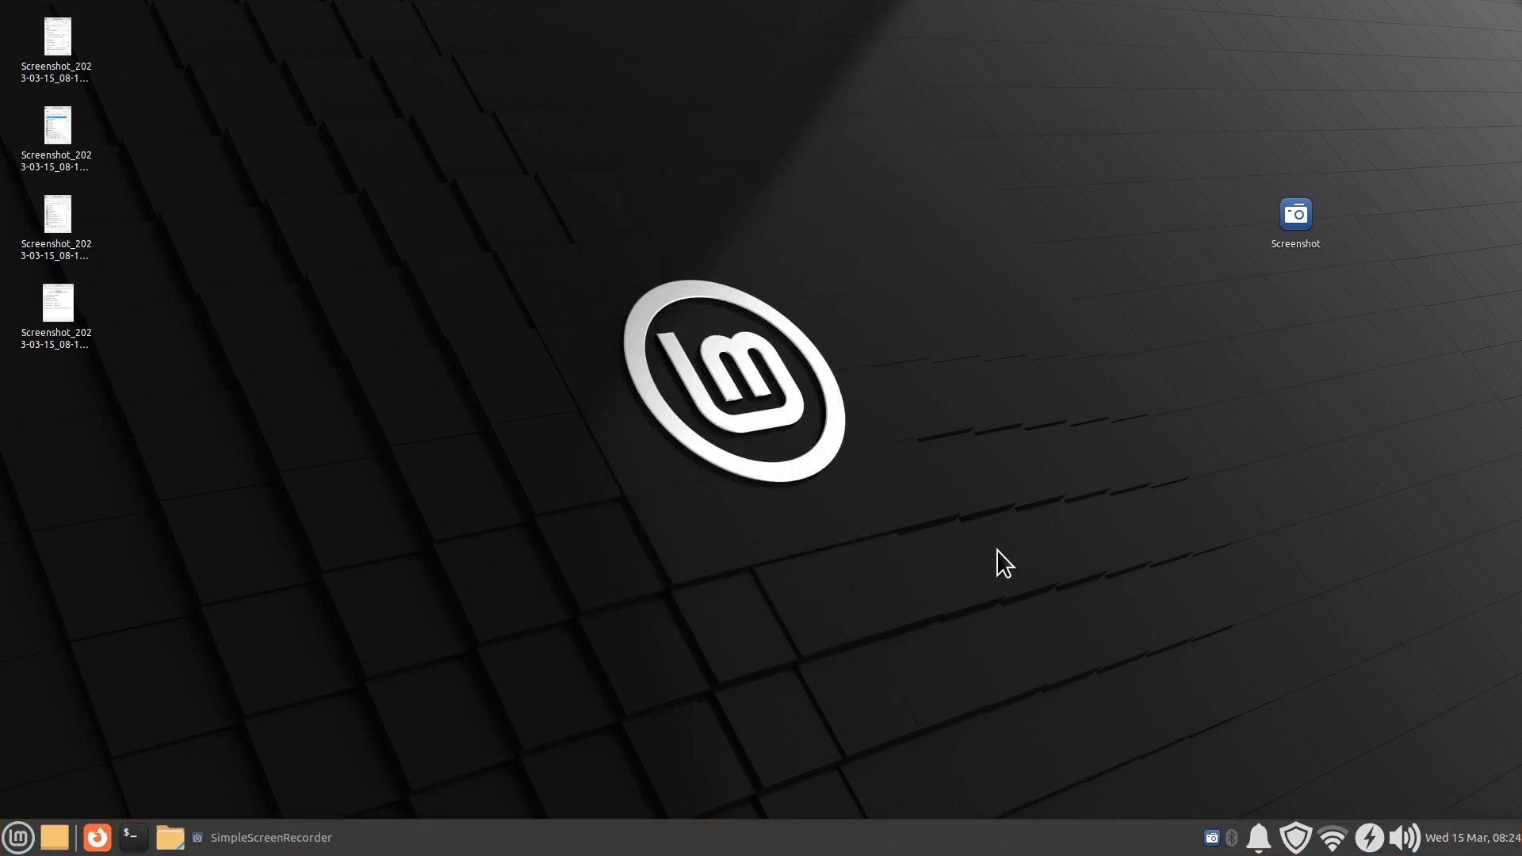